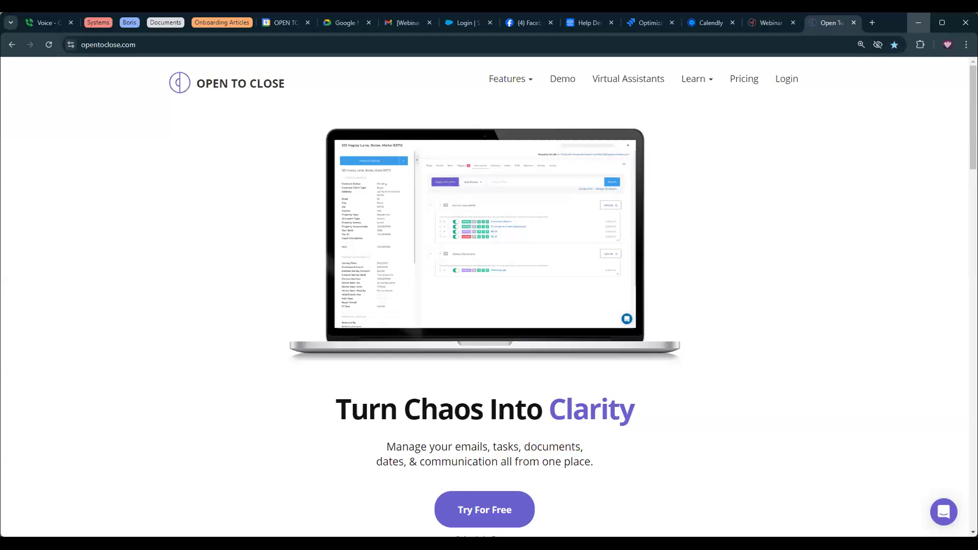
# Minimize the opentoclose.com website window so the Open To Close dashboard is in front.
pyautogui.click(918, 23)
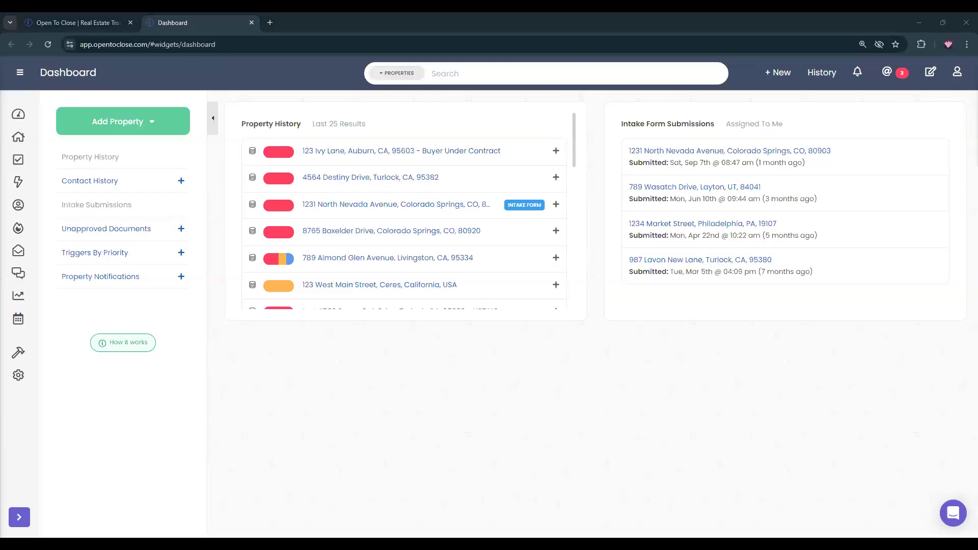
pyautogui.moveTo(937, 13); pyautogui.dragTo(882, 20)
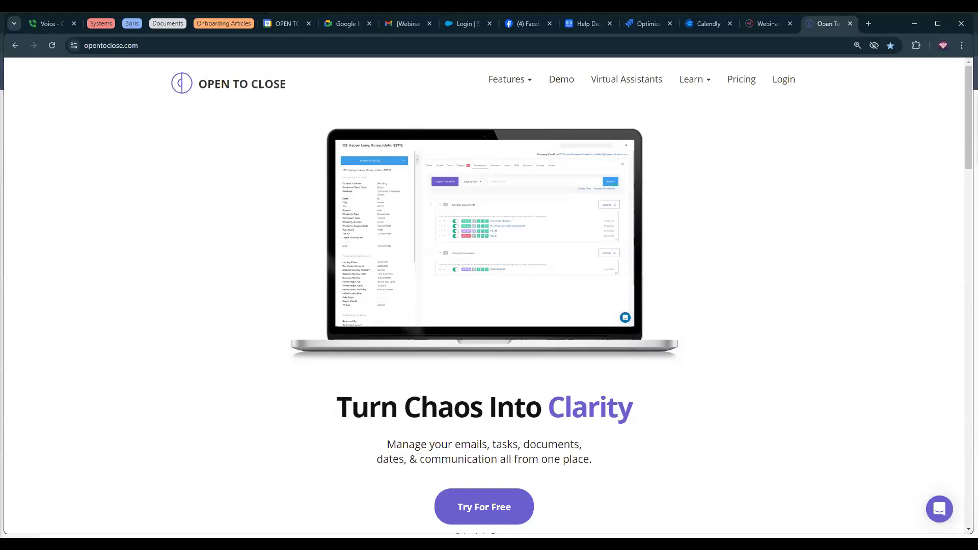
pyautogui.hotkey('alt', 'Tab')
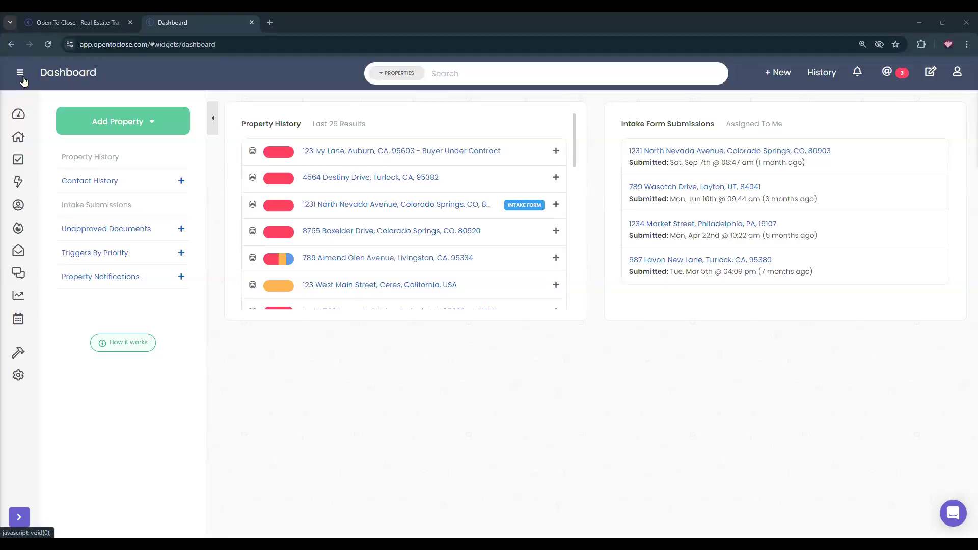
# Open Satisfaction Survey's Internal Details in the Buyer Main Under Contract Tasks - Team A template.
pyautogui.click(43, 392)
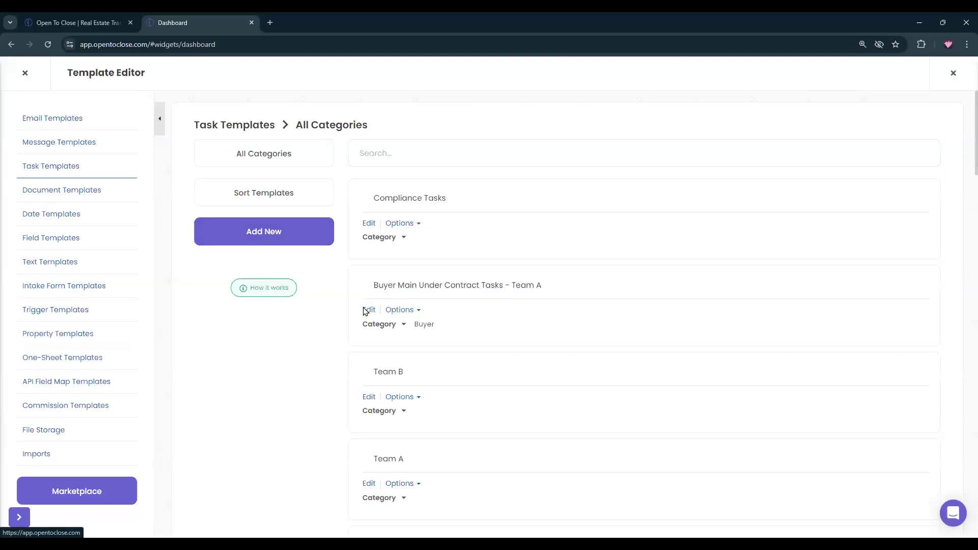
pyautogui.click(365, 310)
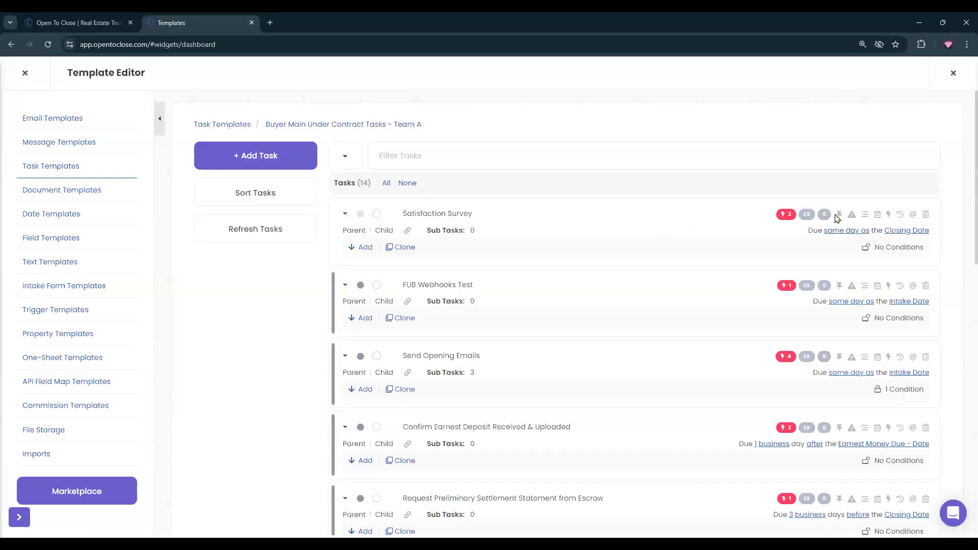
pyautogui.click(345, 213)
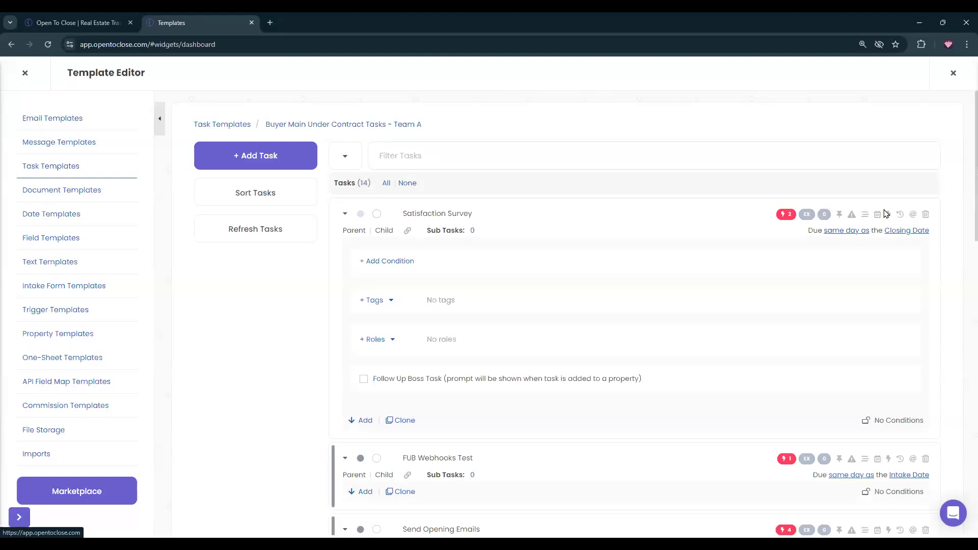
pyautogui.click(866, 214)
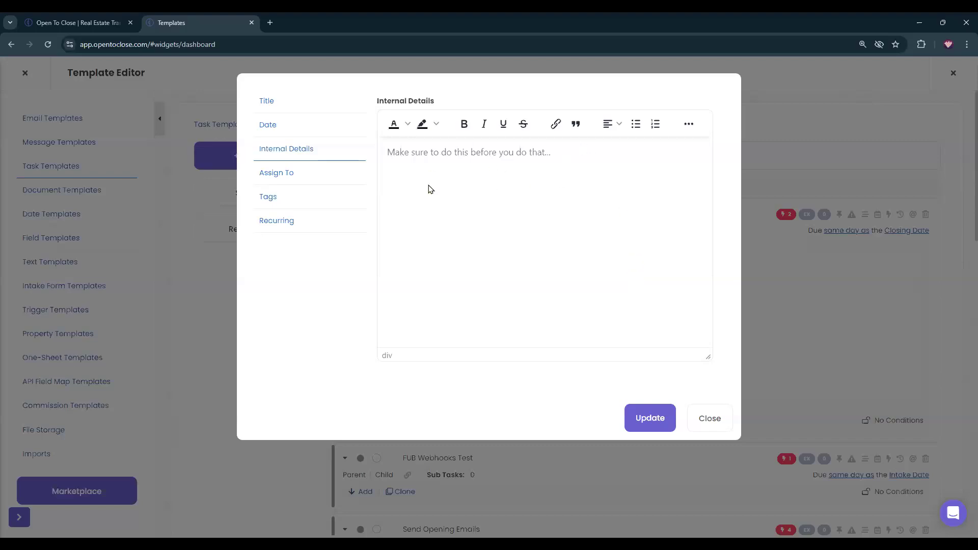
# Try numbered and bulleted lists, close Internal Details unsaved, and check Satisfaction Survey's empty notes.
pyautogui.click(655, 124)
pyautogui.click(636, 124)
pyautogui.click(709, 418)
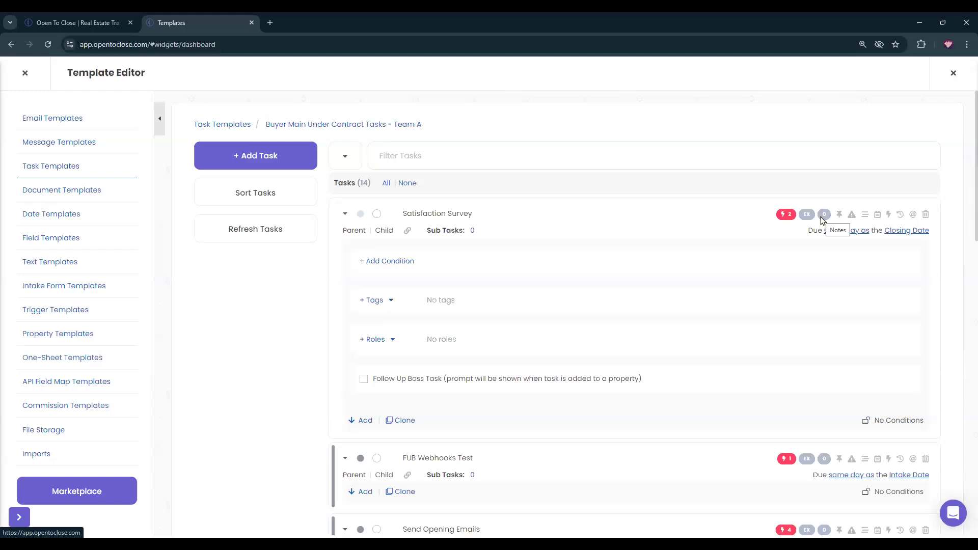
pyautogui.click(823, 214)
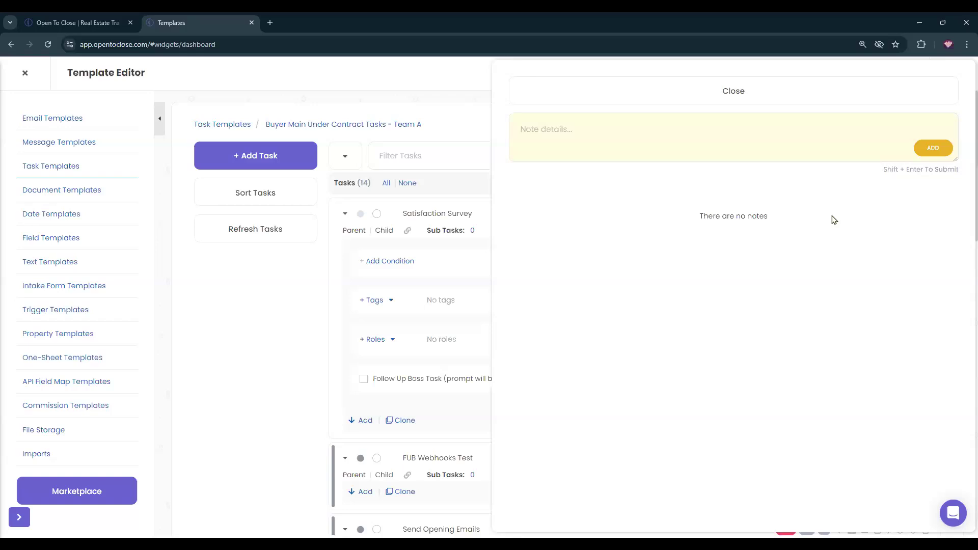
pyautogui.click(561, 92)
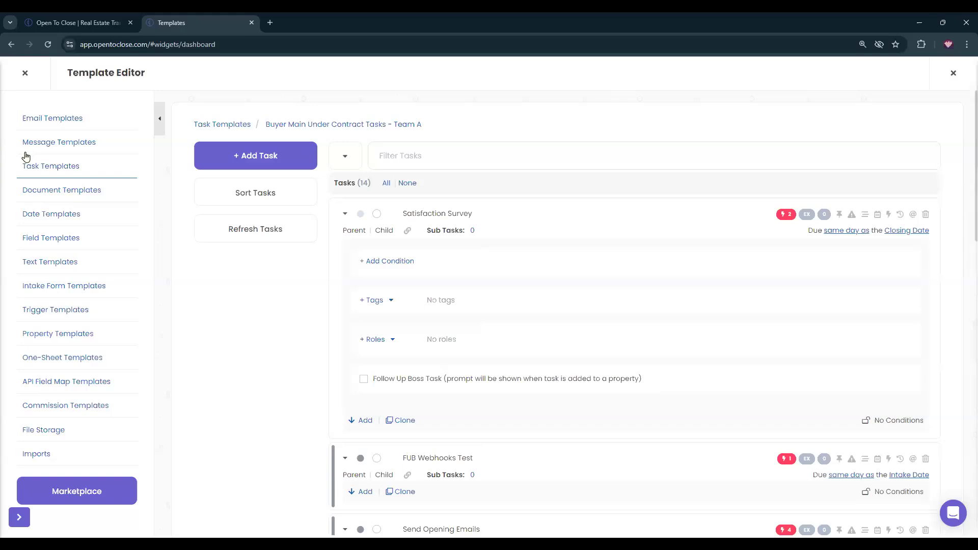
# Open 123 Ivy Lane and the empty notes of Send Final Walk Thru & Closing Reminders.
pyautogui.click(25, 73)
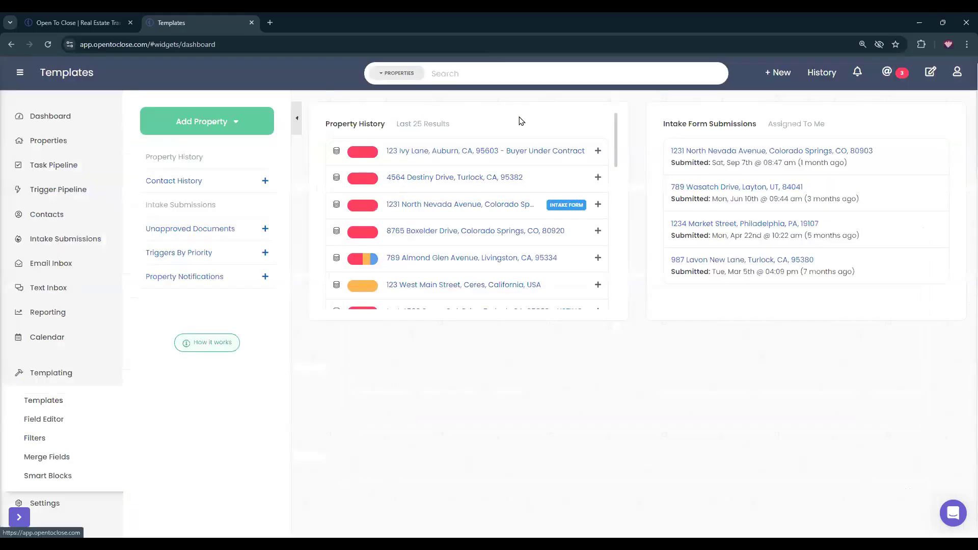
pyautogui.click(511, 155)
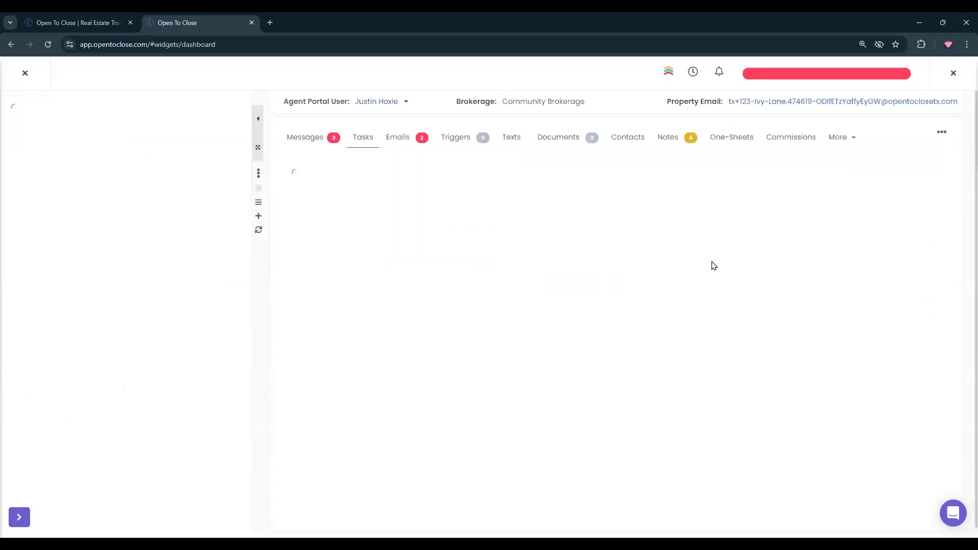
pyautogui.click(798, 285)
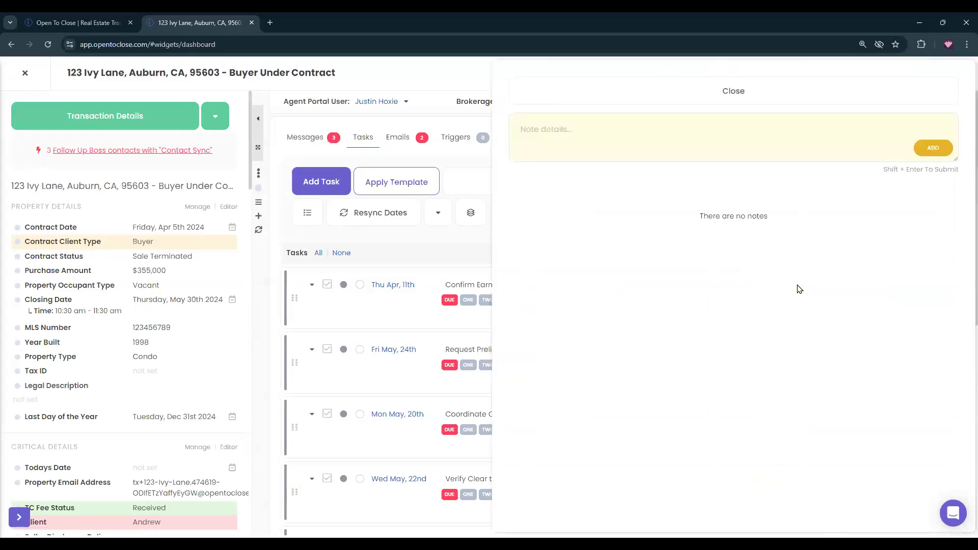
pyautogui.click(644, 85)
pyautogui.scroll(-8, 656, 363)
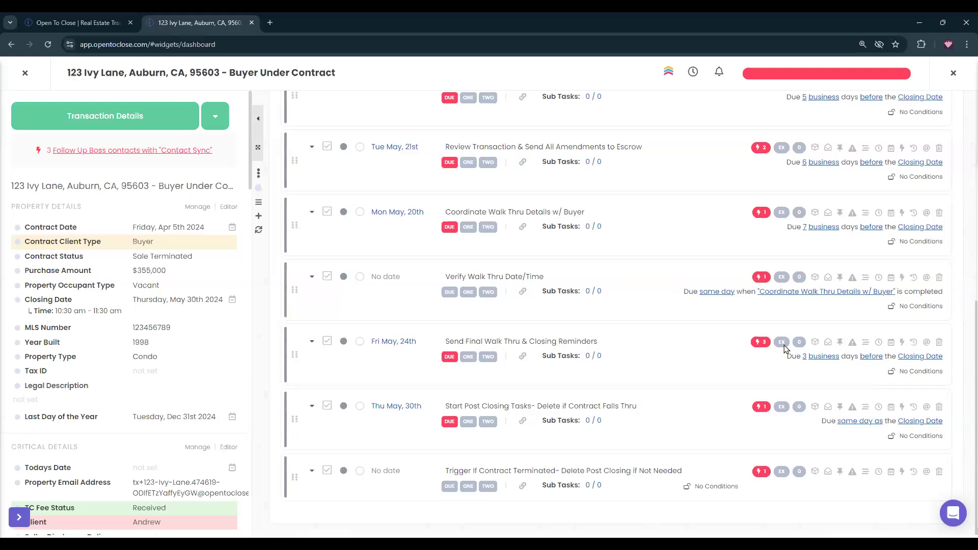
pyautogui.click(799, 343)
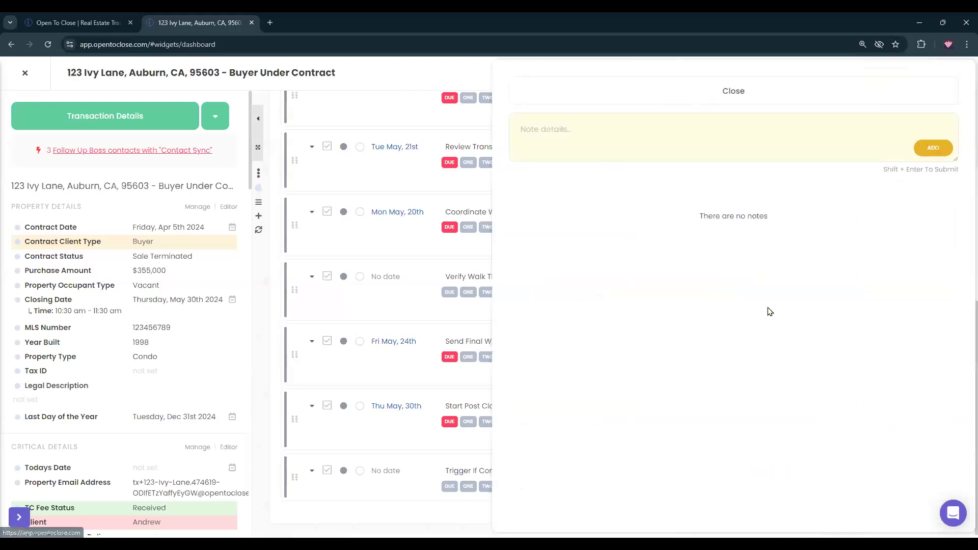
pyautogui.click(554, 136)
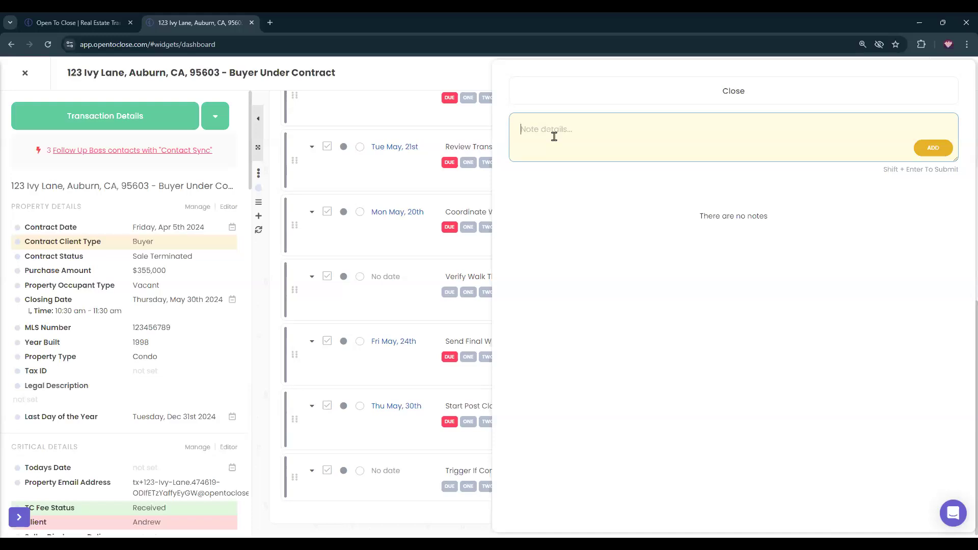
# Add the note 'I'm sharing the information with my team member. Thanks!' and pin the task.
pyautogui.write("I'm sharing the information with my")
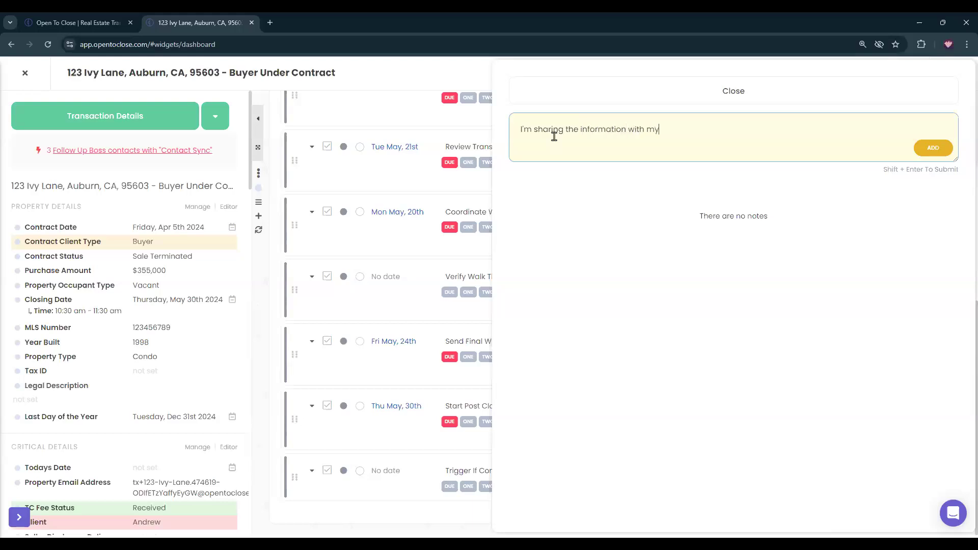
pyautogui.write(' team member. Thanks!')
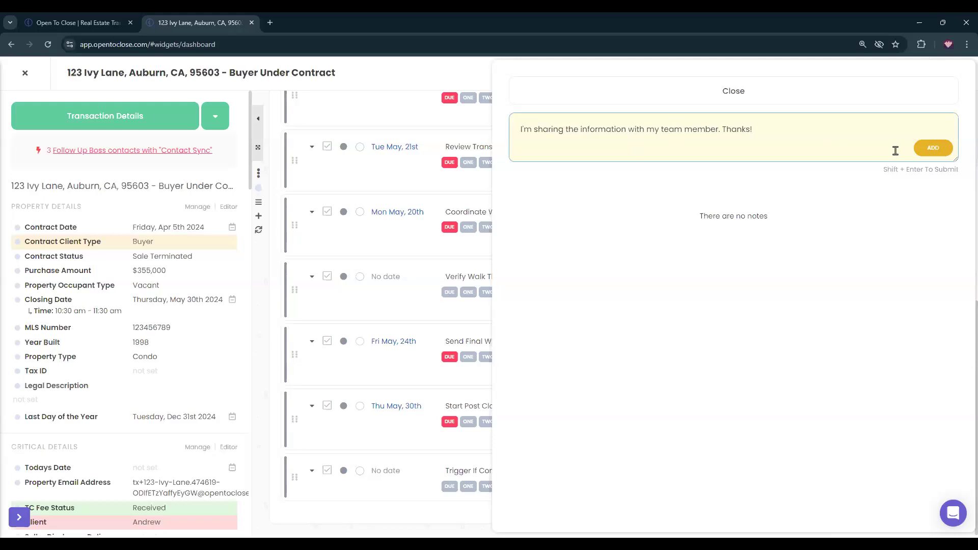
pyautogui.click(934, 153)
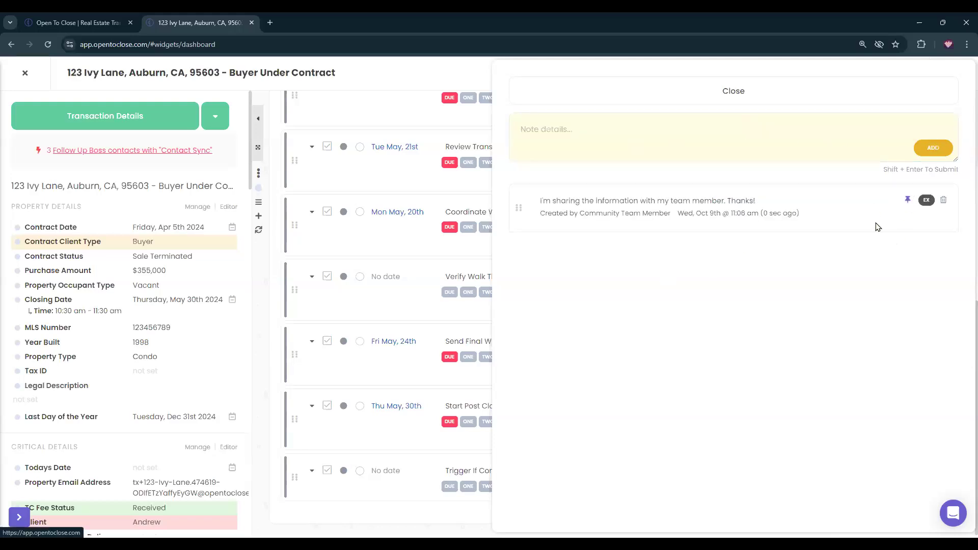
pyautogui.click(805, 81)
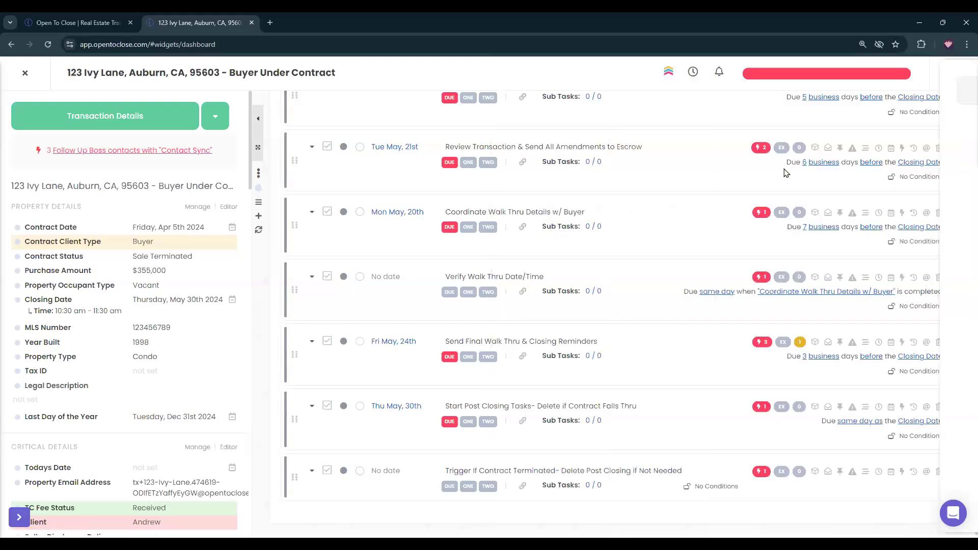
pyautogui.click(841, 343)
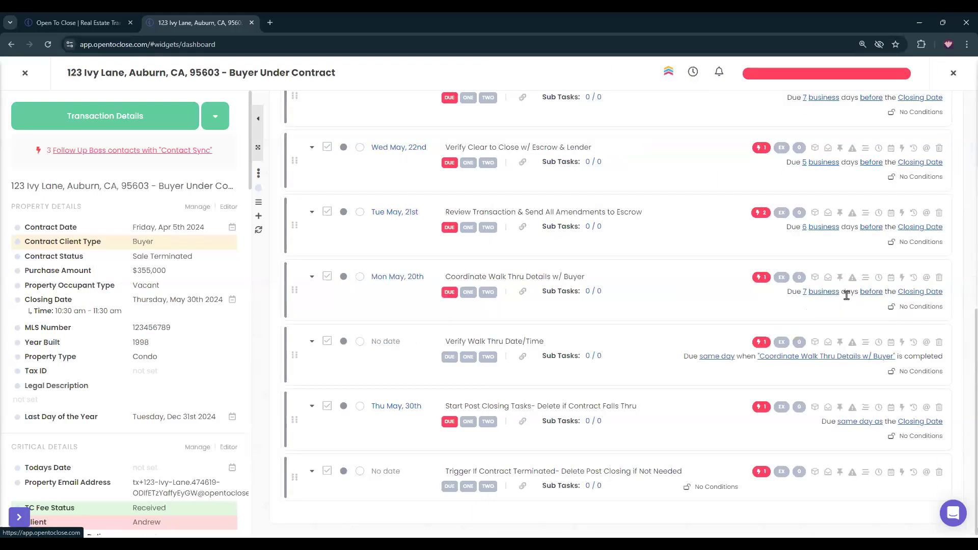
pyautogui.scroll(10, 845, 327)
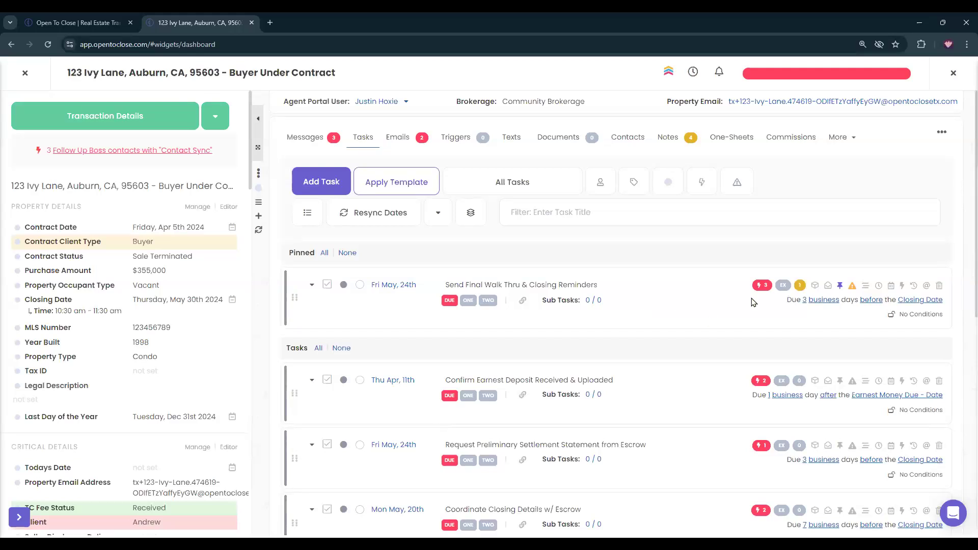
pyautogui.click(800, 286)
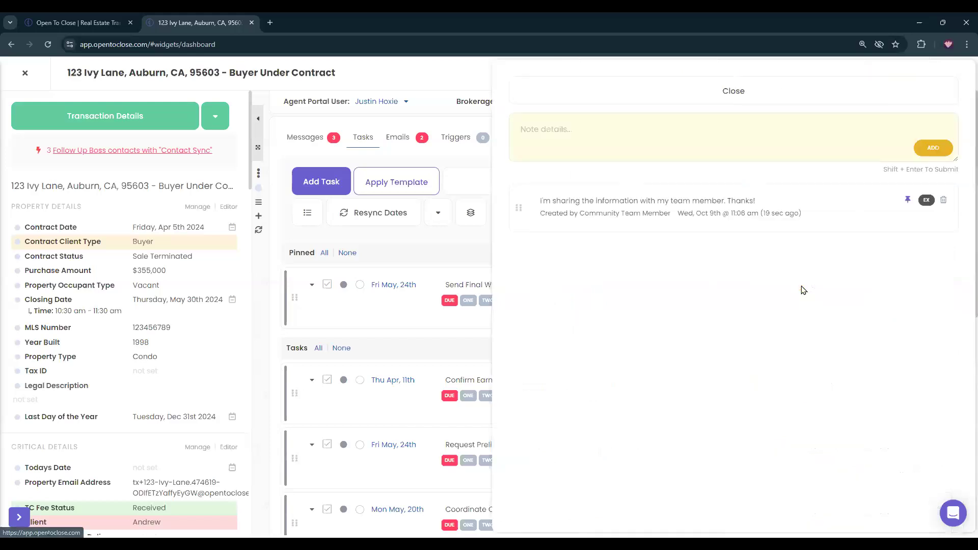
pyautogui.click(784, 89)
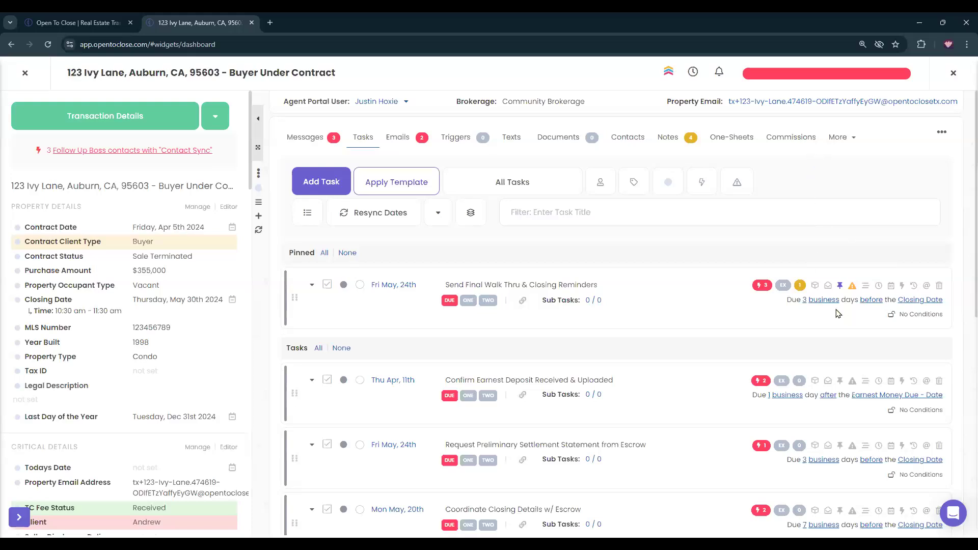
pyautogui.click(800, 285)
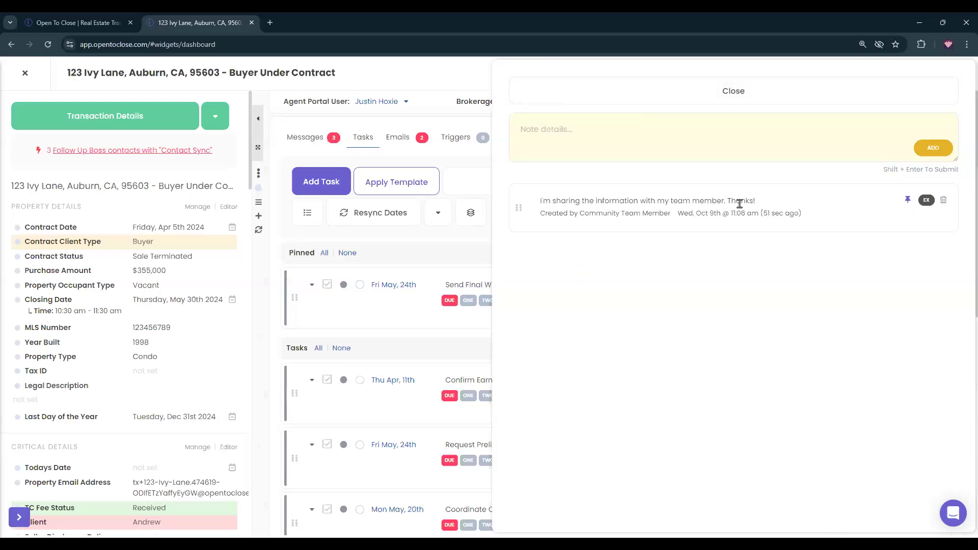
pyautogui.click(621, 96)
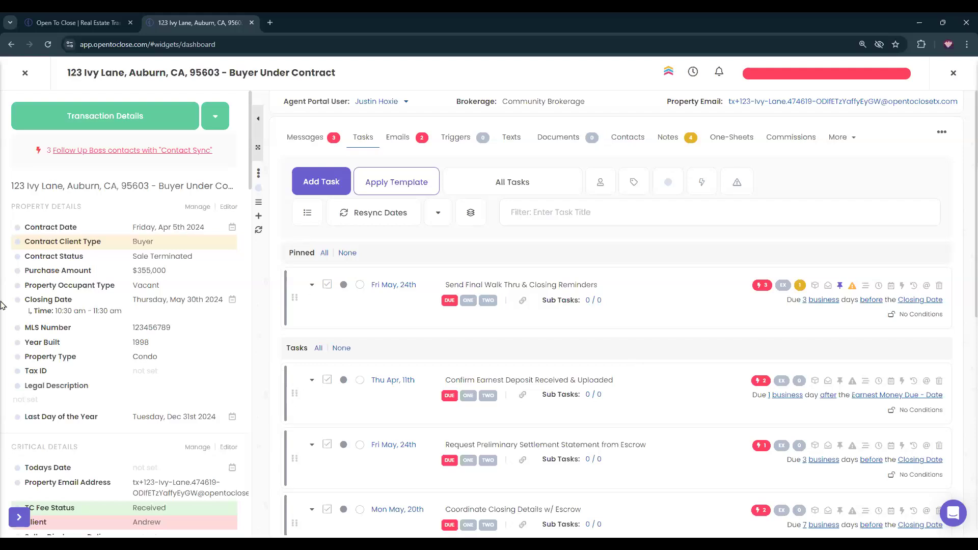
# Reopen Satisfaction Survey's Internal Details in the Buyer Main Under Contract Tasks - Team A template.
pyautogui.click(33, 72)
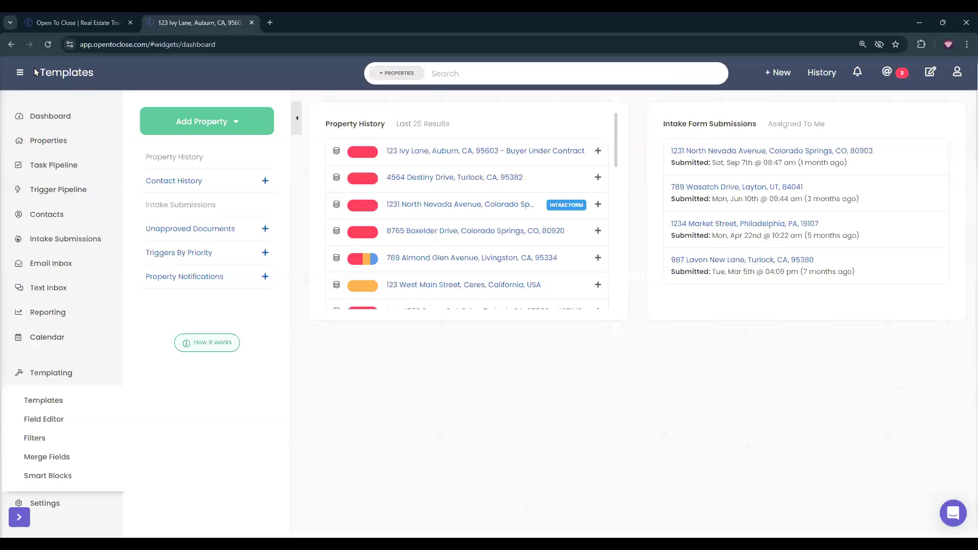
pyautogui.click(39, 400)
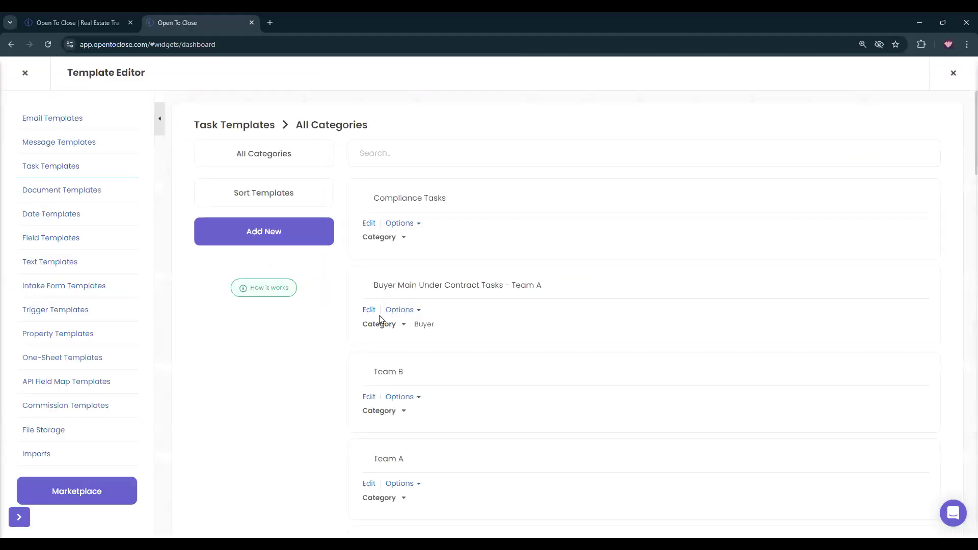
pyautogui.click(368, 311)
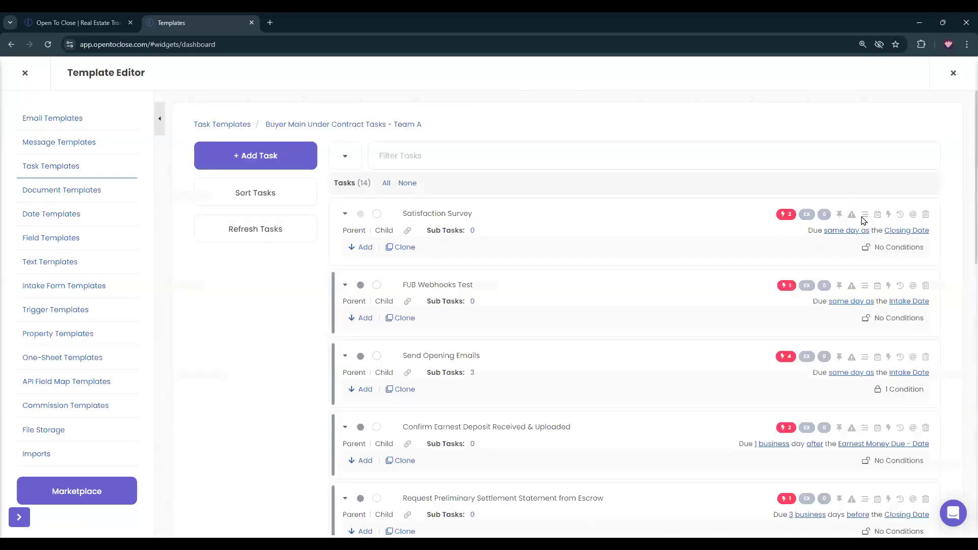
pyautogui.click(866, 215)
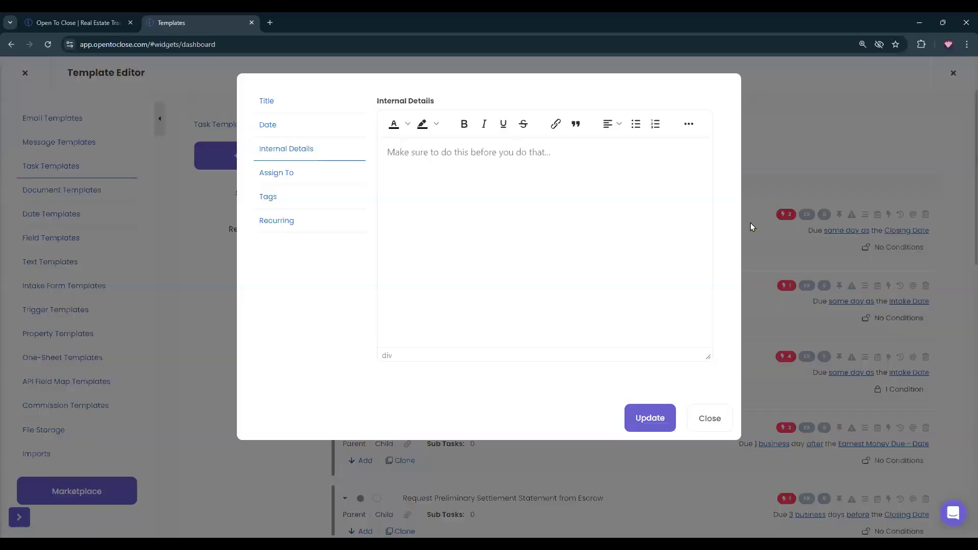
# Write a three-step numbered list: Step one, Step two, step three ending in 'hyperlink'.
pyautogui.click(656, 125)
pyautogui.write('Step ')
pyautogui.write('one ')
pyautogui.write('Step twp')
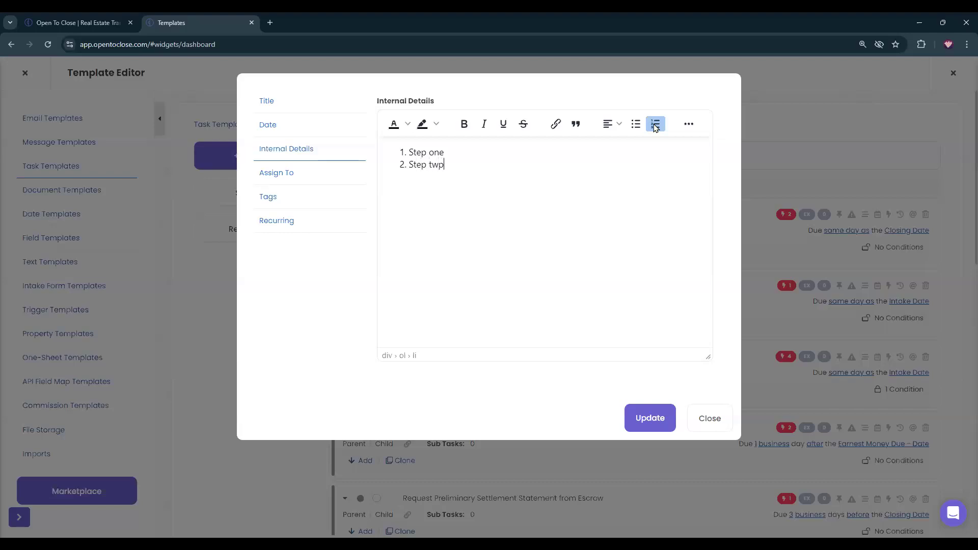
pyautogui.press('BackSpace')
pyautogui.press('BackSpace')
pyautogui.write('step threeshyperlink')
# Start linking 'hyperlink' to open in a New window, then cancel and close Internal Details.
pyautogui.moveTo(488, 177); pyautogui.dragTo(449, 176)
pyautogui.click(556, 124)
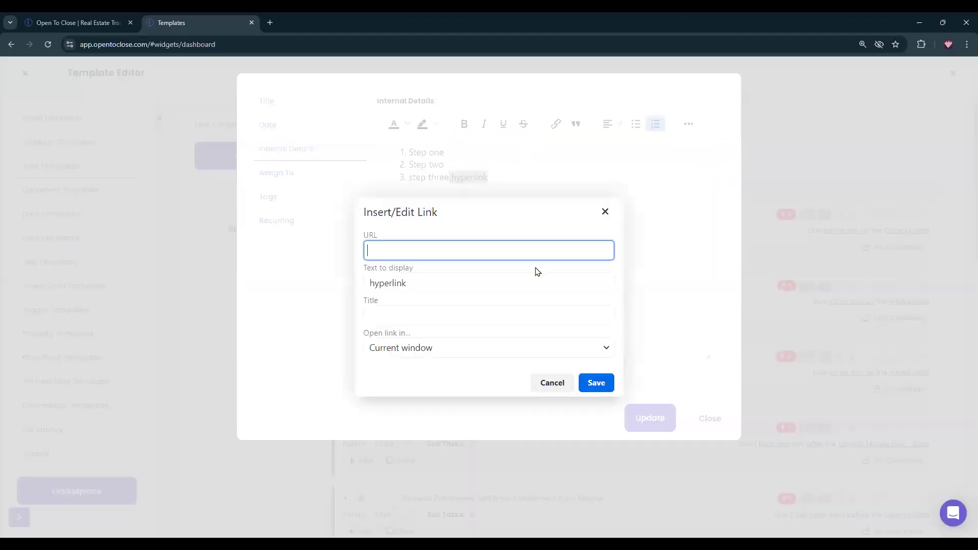
pyautogui.click(421, 354)
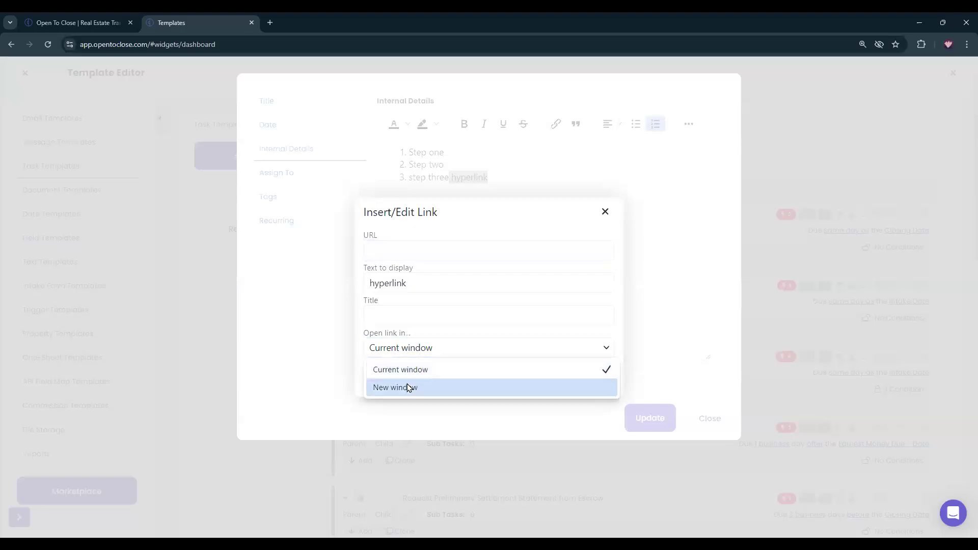
pyautogui.click(407, 386)
pyautogui.click(397, 249)
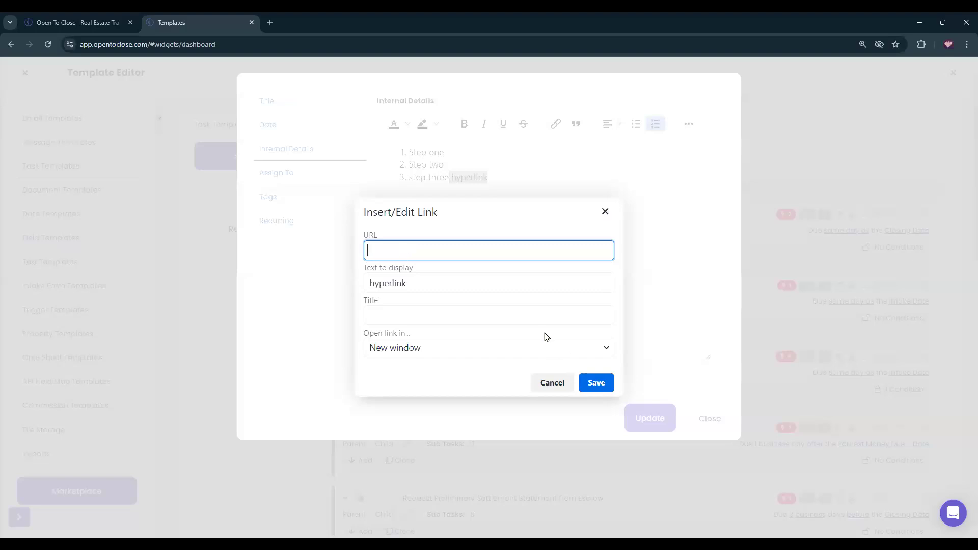
pyautogui.click(550, 383)
pyautogui.click(724, 419)
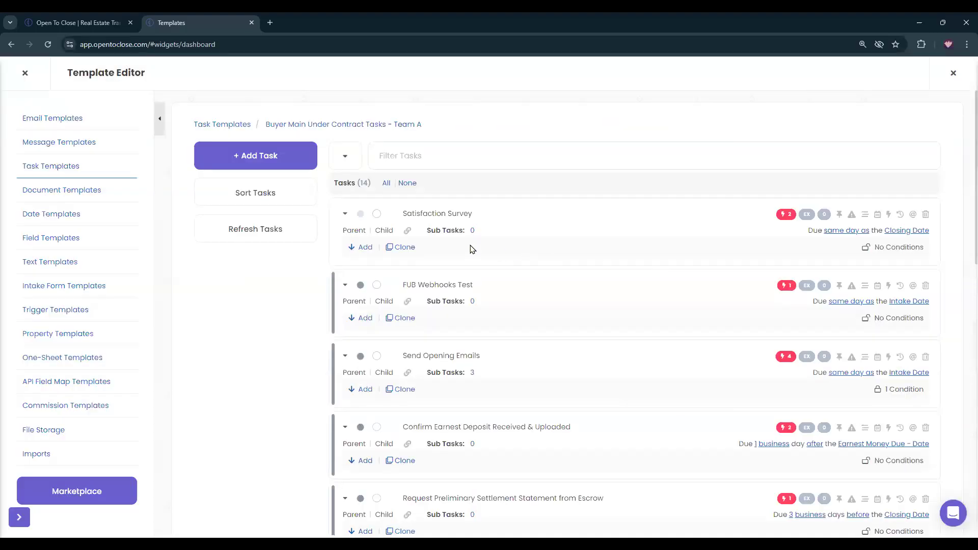
# Review Send Opening Emails' sub tasks, then close the Template Editor back to the dashboard.
pyautogui.click(473, 373)
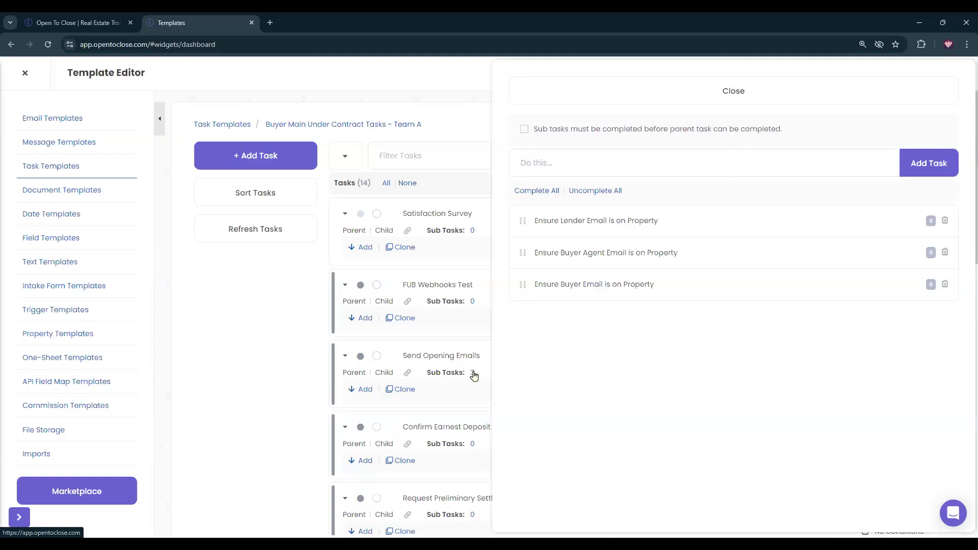
pyautogui.click(584, 88)
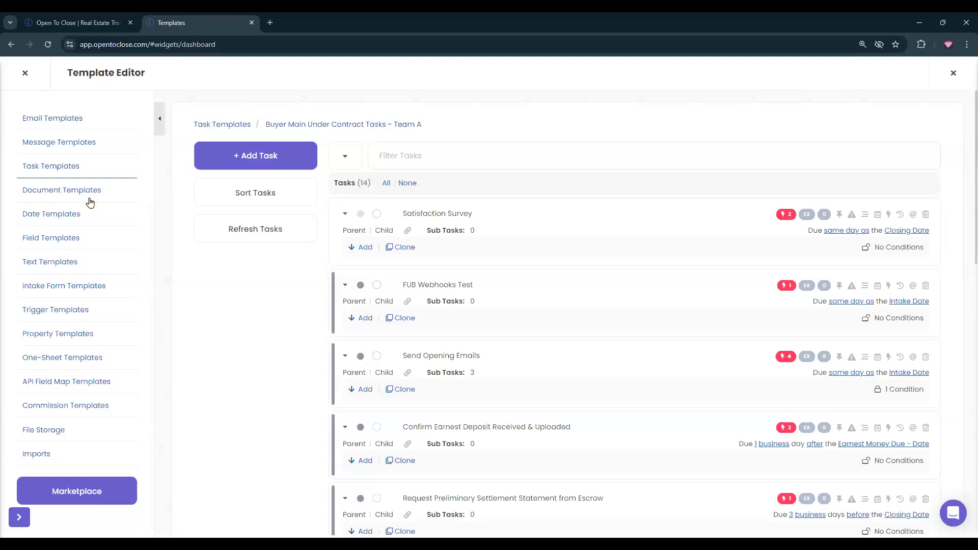
pyautogui.click(25, 73)
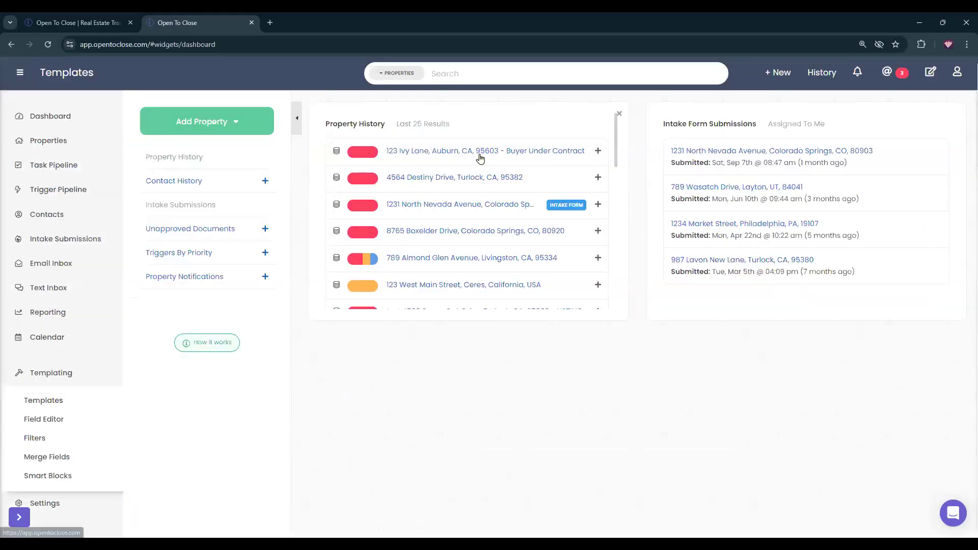
# Check 123 Ivy Lane's pinned walk-thru task has 0 / 0 sub tasks, then return to Templates.
pyautogui.click(480, 159)
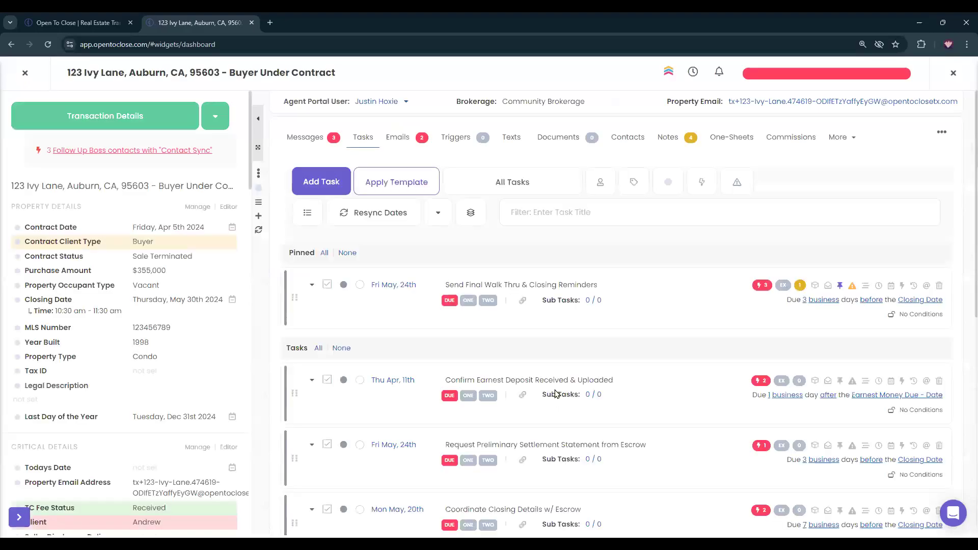
pyautogui.click(596, 302)
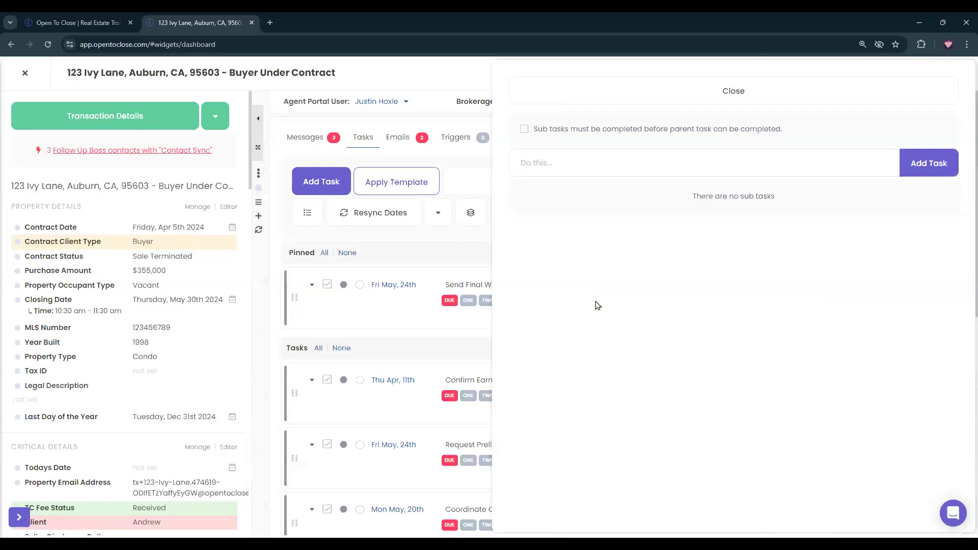
pyautogui.click(588, 90)
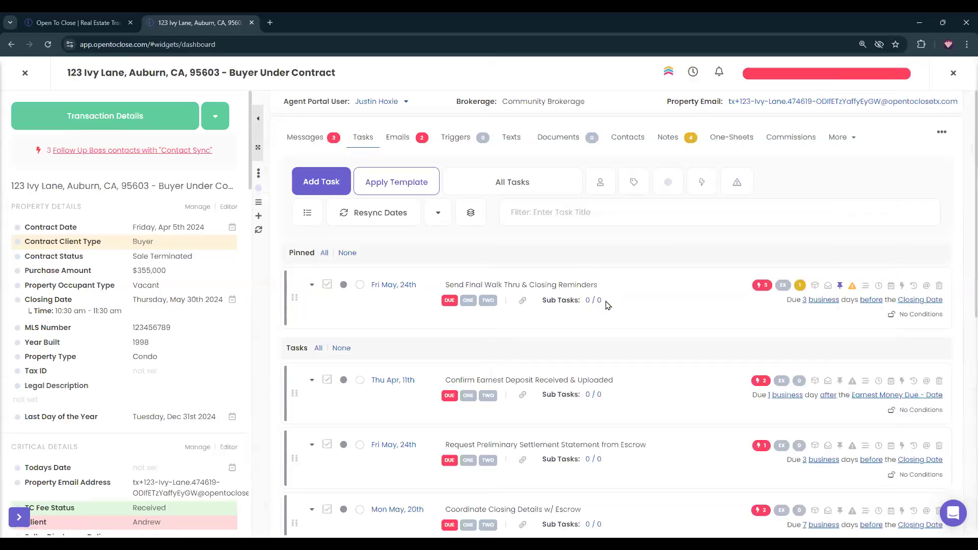
pyautogui.click(25, 73)
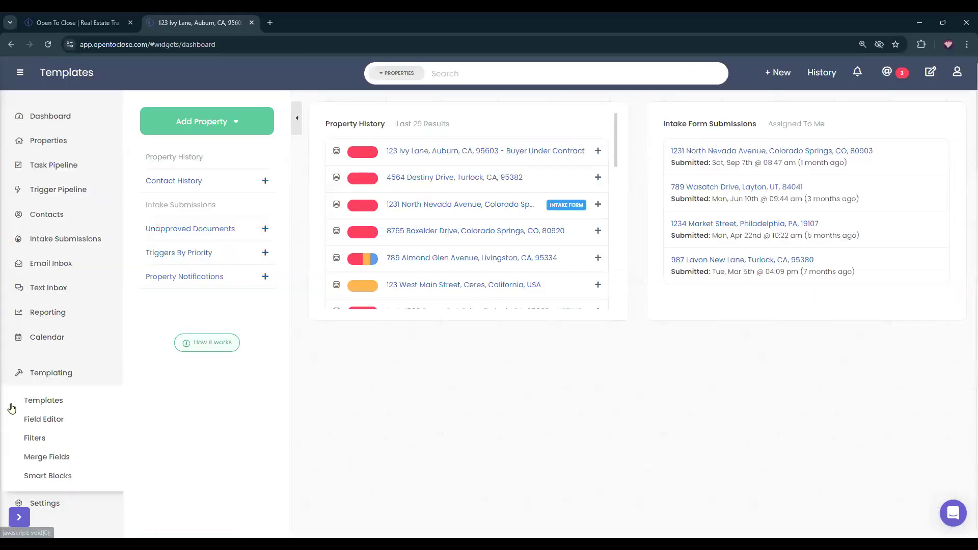
pyautogui.click(36, 408)
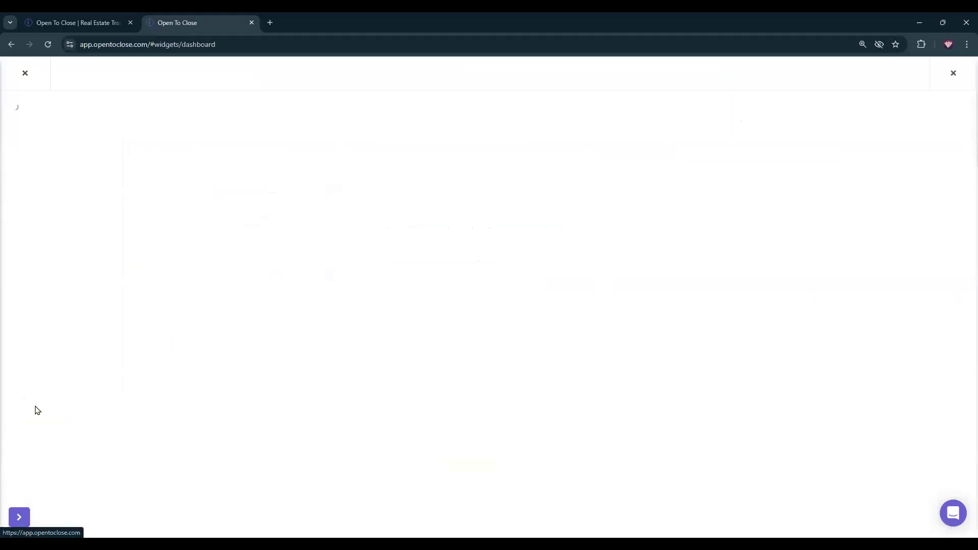
# In the Team A buyer template, append '- See Sub taks' to the Send Opening Emails title.
pyautogui.click(60, 167)
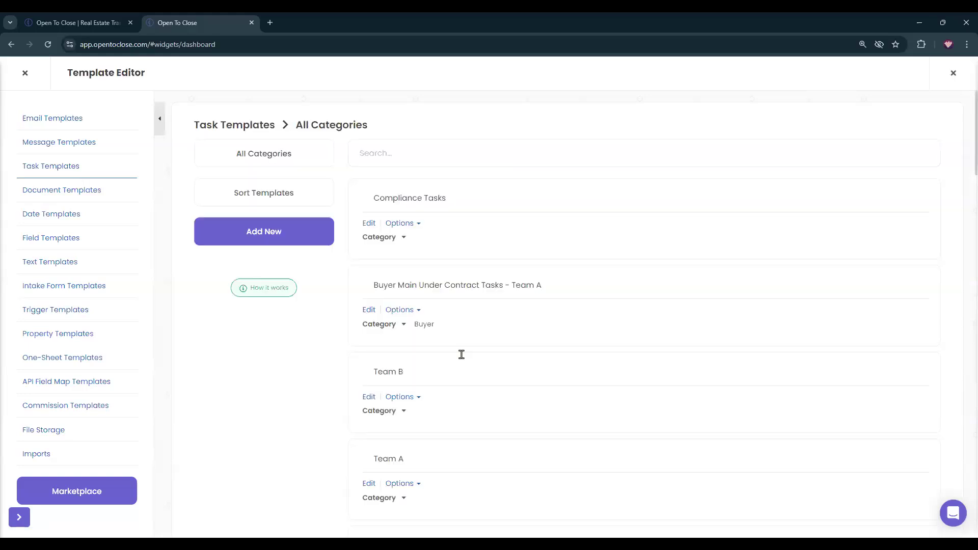
pyautogui.click(368, 259)
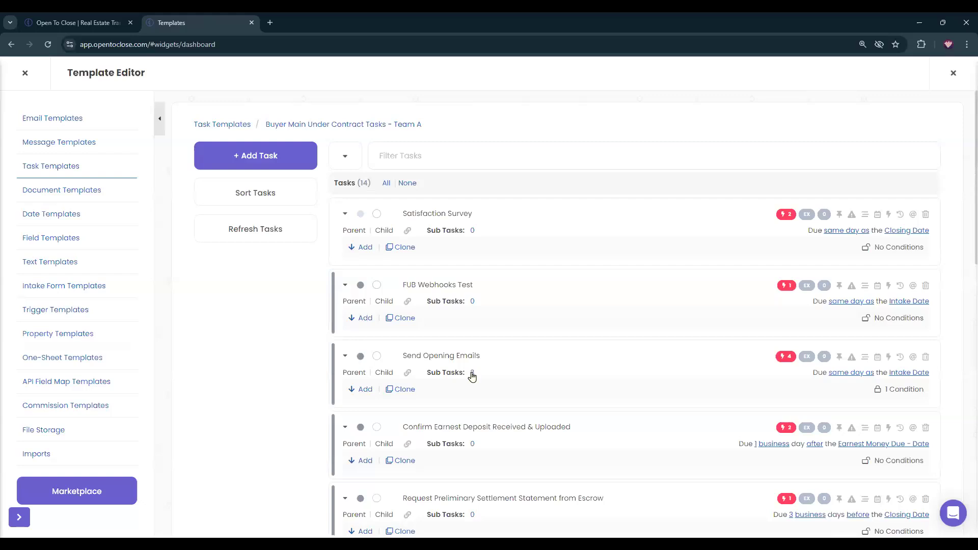
pyautogui.click(472, 375)
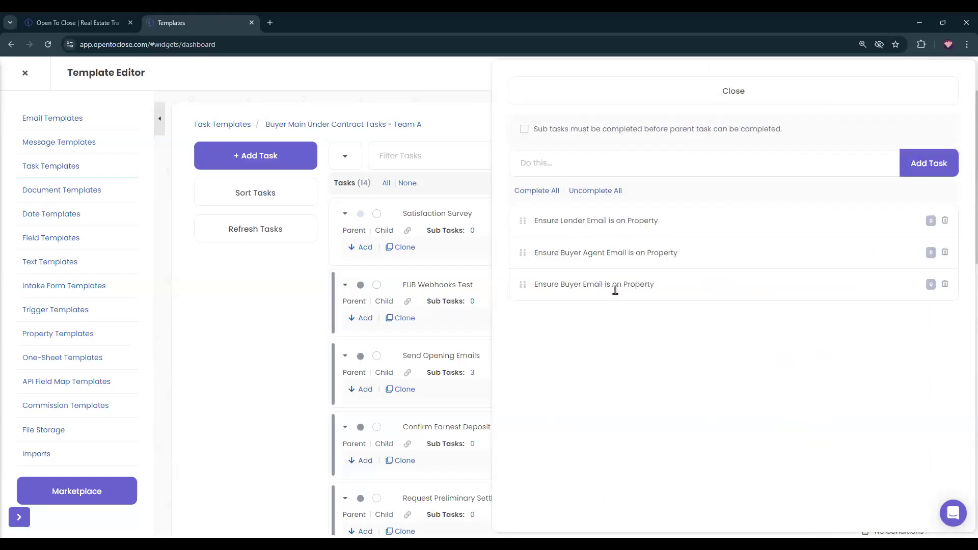
pyautogui.click(593, 87)
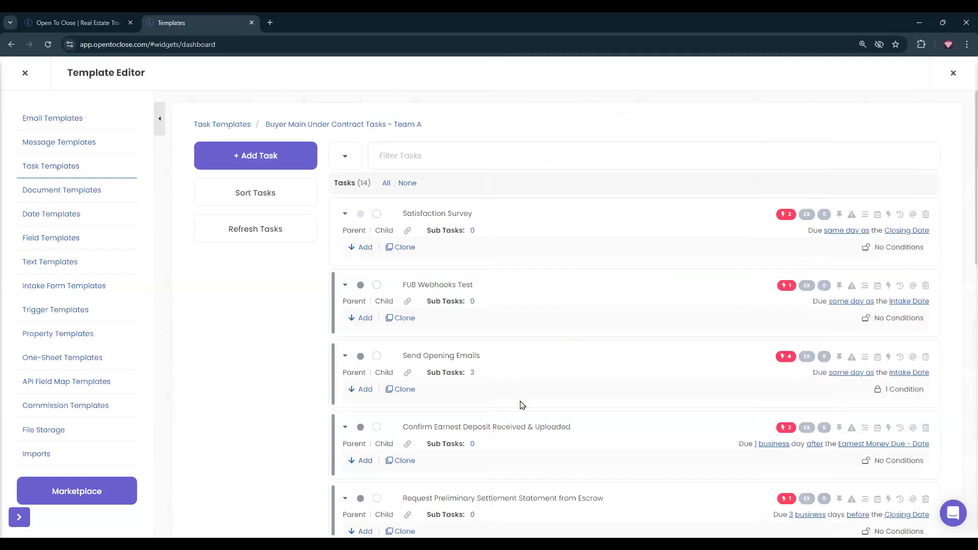
pyautogui.click(498, 358)
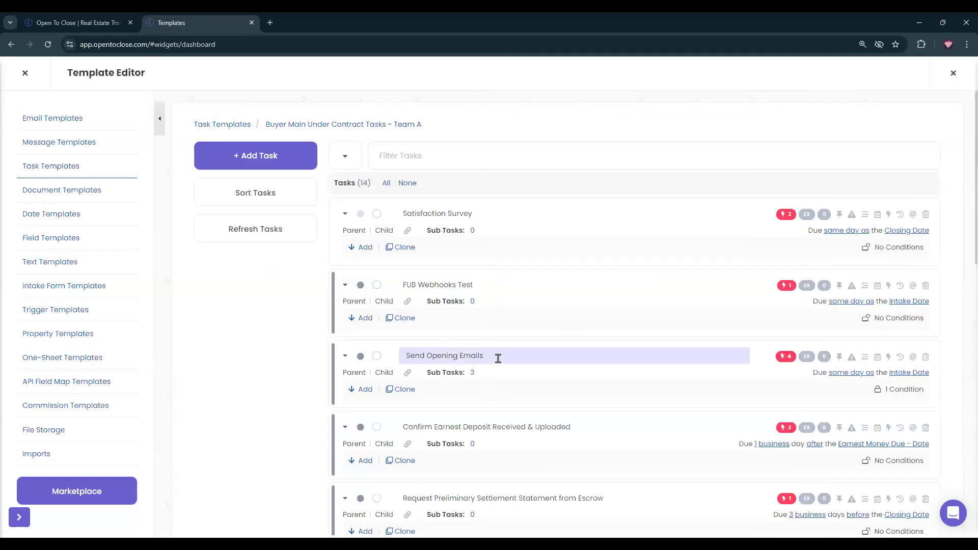
pyautogui.write('- See Sub tasks')
pyautogui.press('Return')
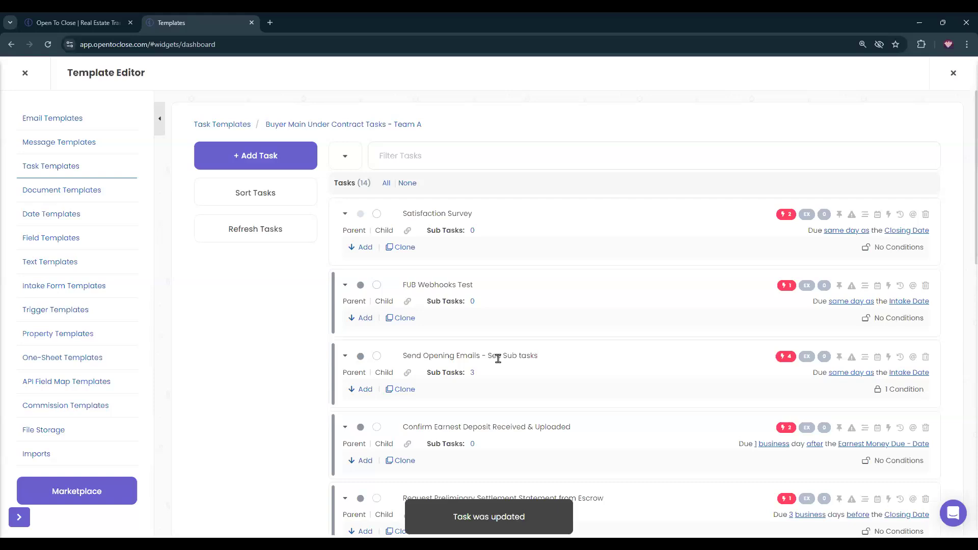
# Stop requiring Send Opening Emails' three sub tasks to be completed first.
pyautogui.click(472, 375)
pyautogui.click(630, 131)
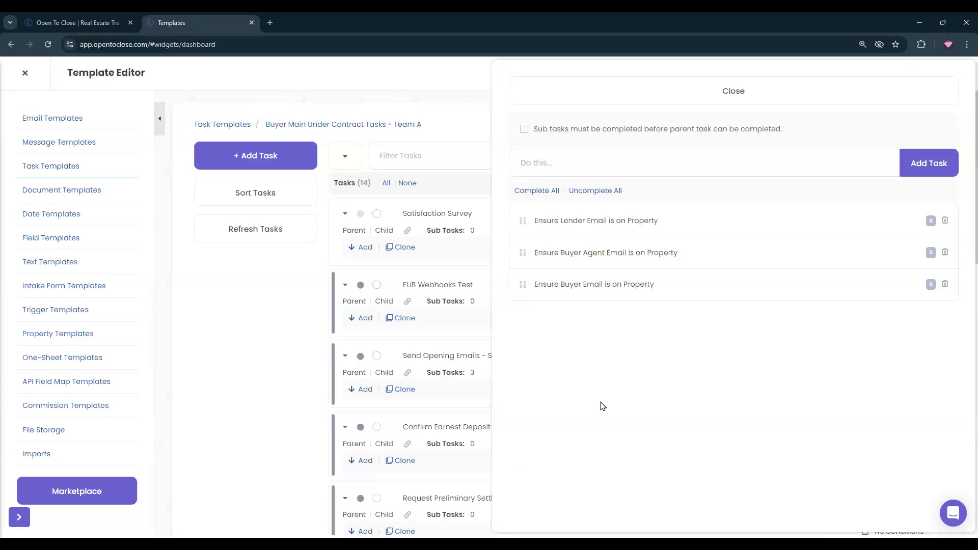
pyautogui.click(557, 100)
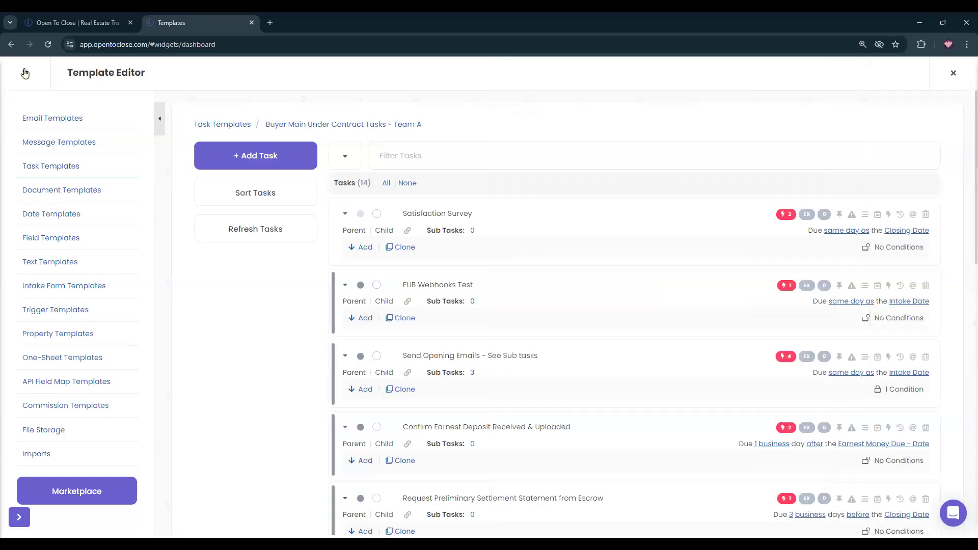
# Close the Template Editor and return to the Dashboard with templating pages collapsed.
pyautogui.click(25, 73)
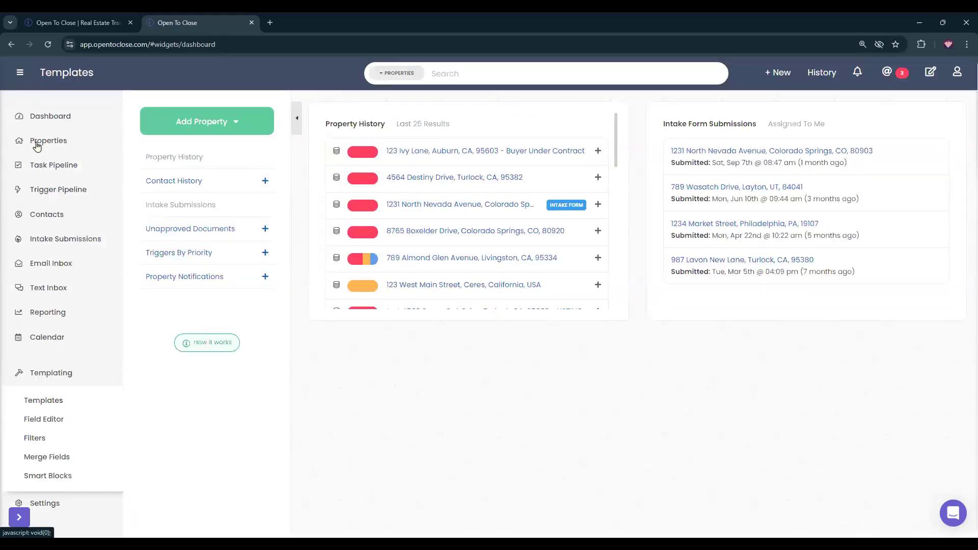
pyautogui.click(45, 118)
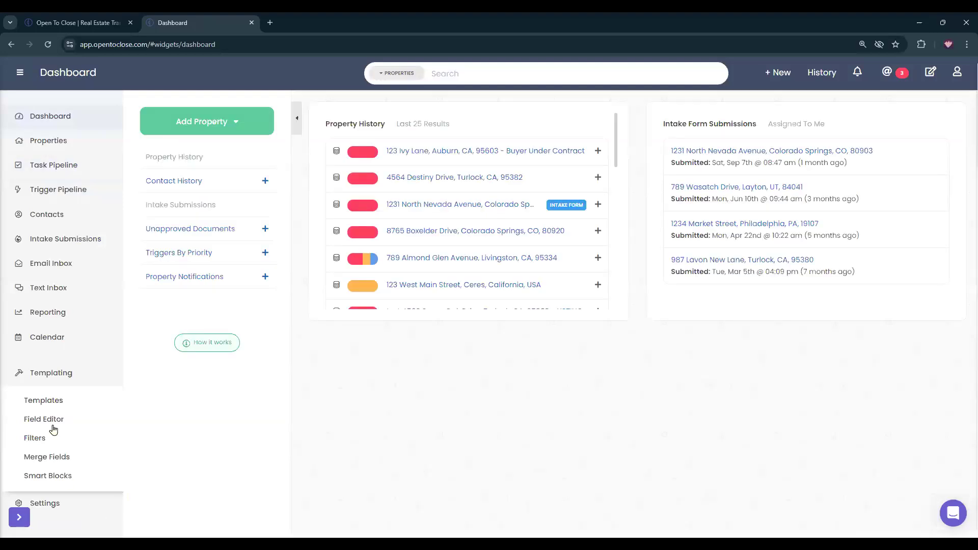
pyautogui.click(81, 375)
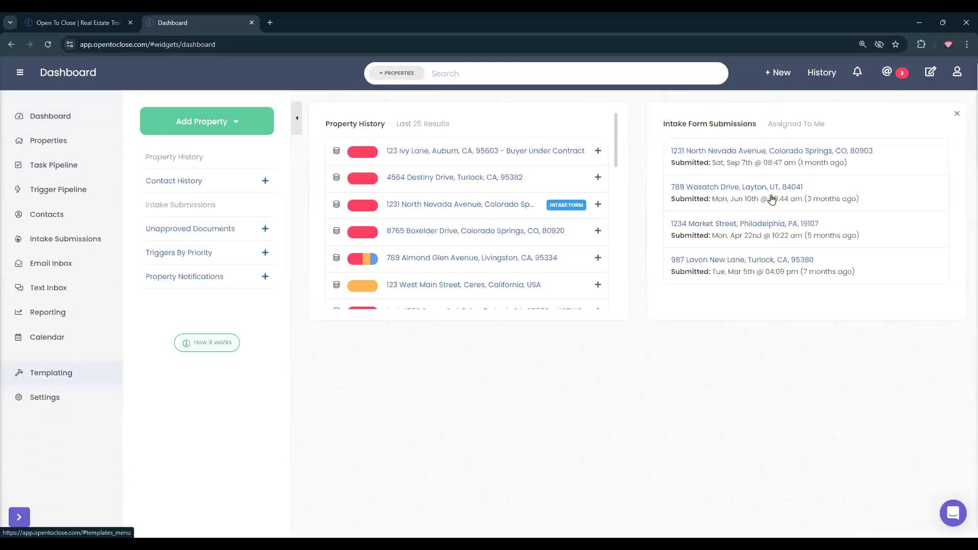
pyautogui.scroll(-2, 519, 250)
pyautogui.scroll(-4, 519, 250)
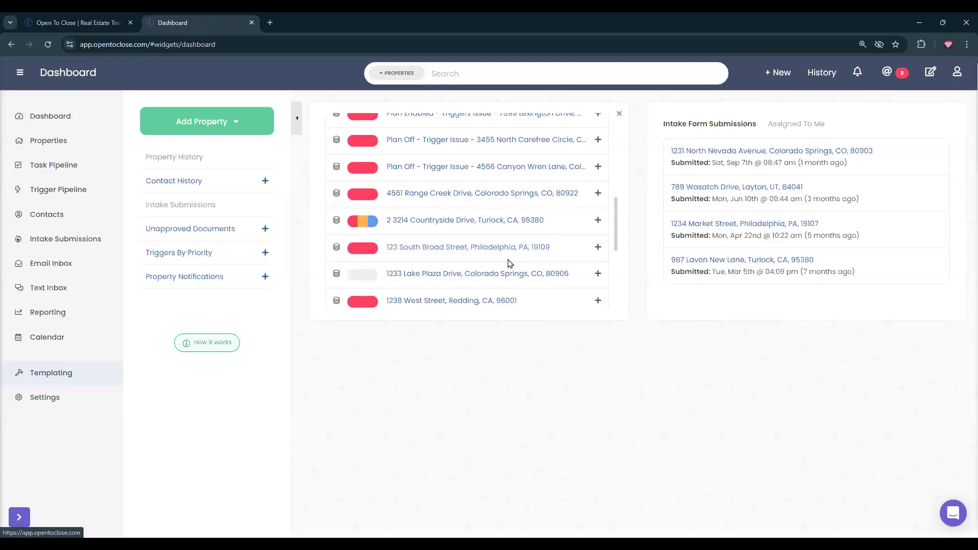
pyautogui.scroll(6, 504, 252)
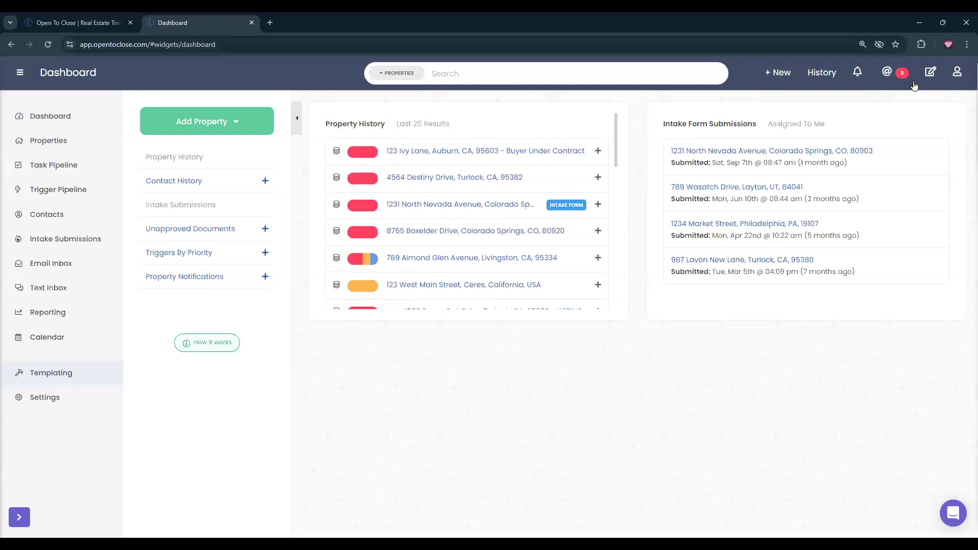
# Log out and sign back in with another account's saved login.
pyautogui.click(957, 72)
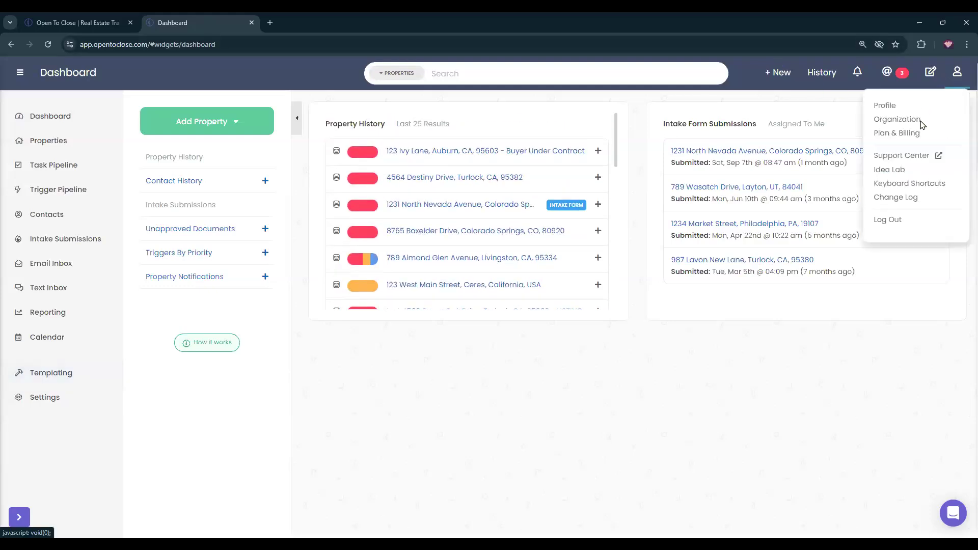
pyautogui.click(879, 218)
pyautogui.click(435, 192)
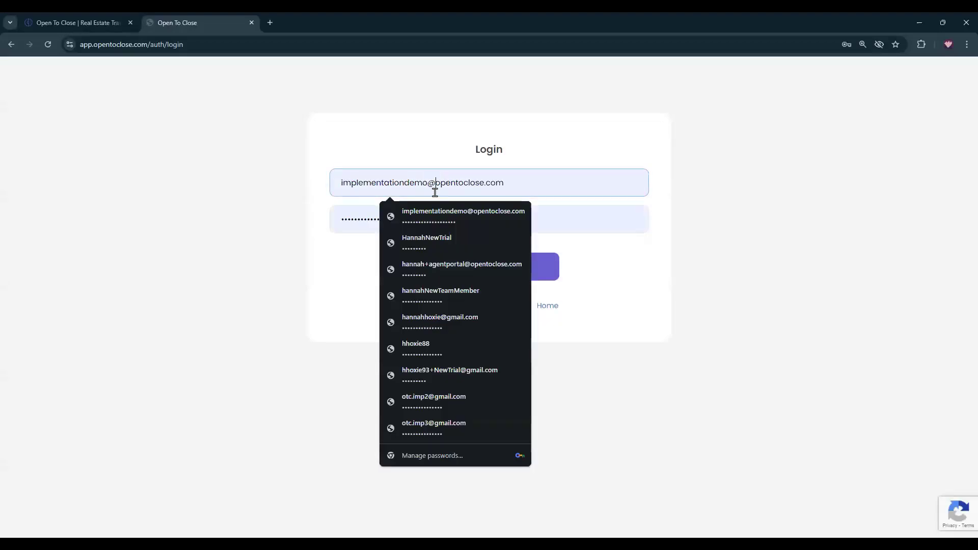
pyautogui.click(435, 247)
pyautogui.click(448, 267)
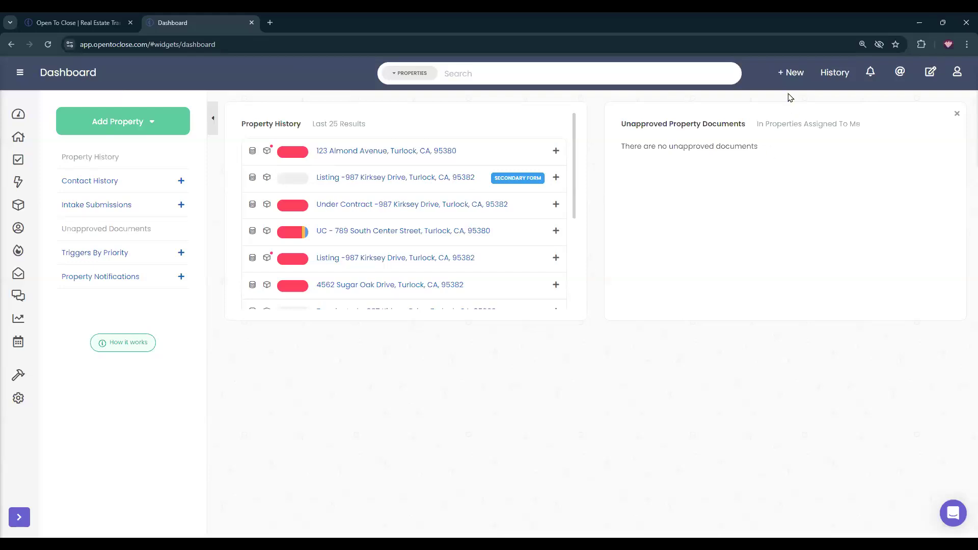
# Browse the New menu and submitted intake forms, then close the Intake Submissions panel.
pyautogui.click(784, 78)
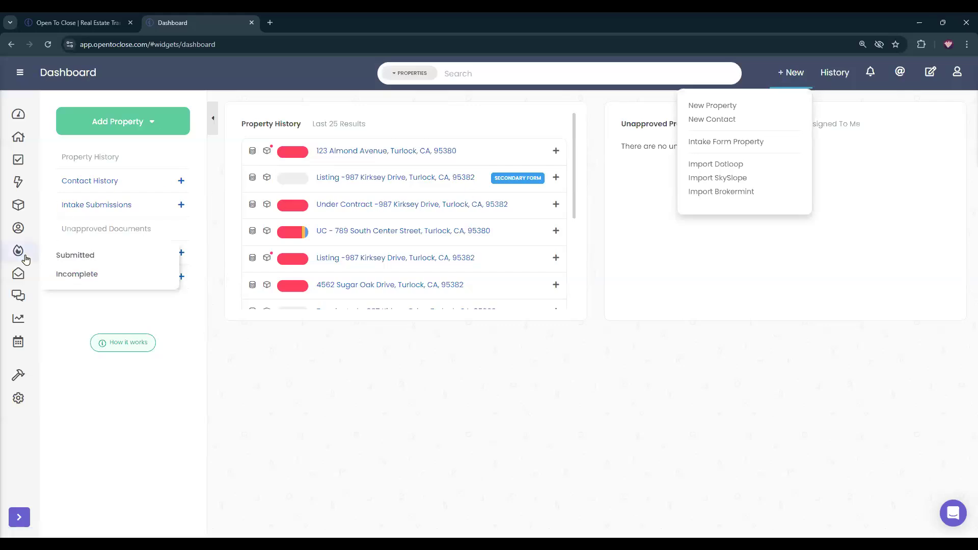
pyautogui.click(43, 259)
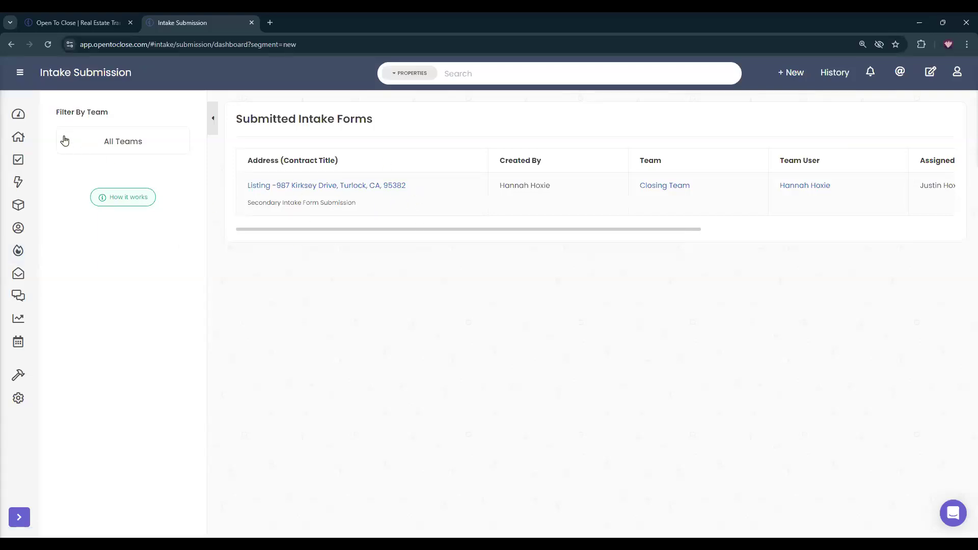
pyautogui.click(23, 121)
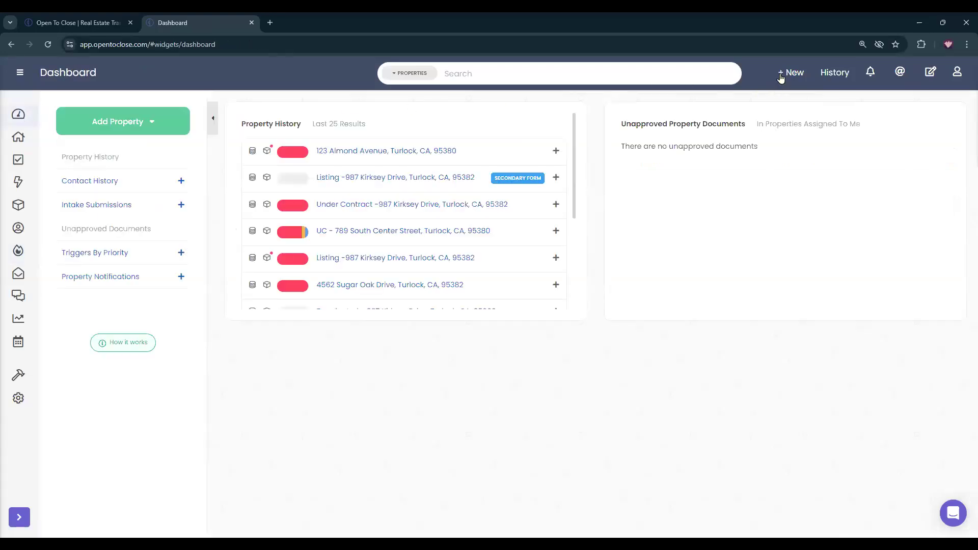
pyautogui.click(783, 75)
pyautogui.click(730, 143)
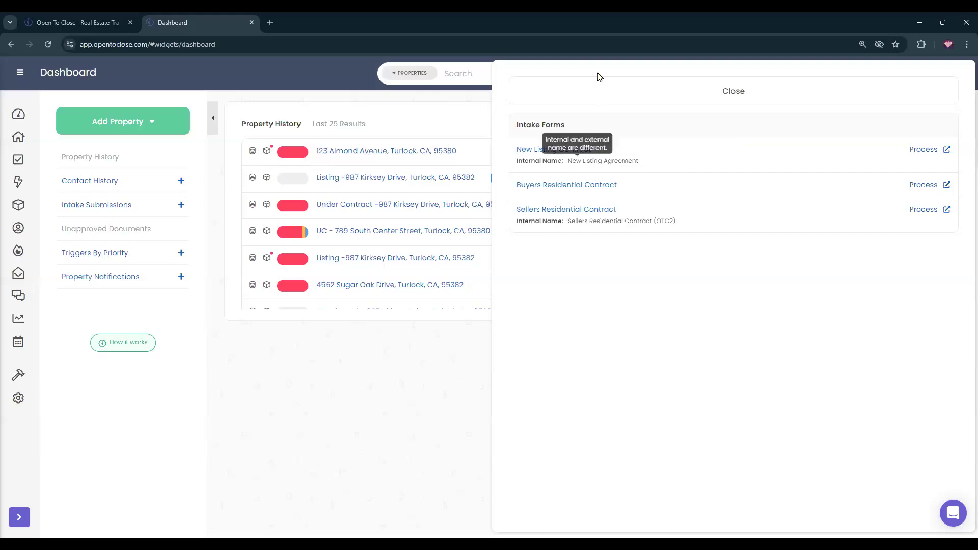
pyautogui.click(586, 91)
# Impersonate the agent portal user from Organization & Users > Agents and expand the portal sidebar.
pyautogui.moveTo(19, 375)
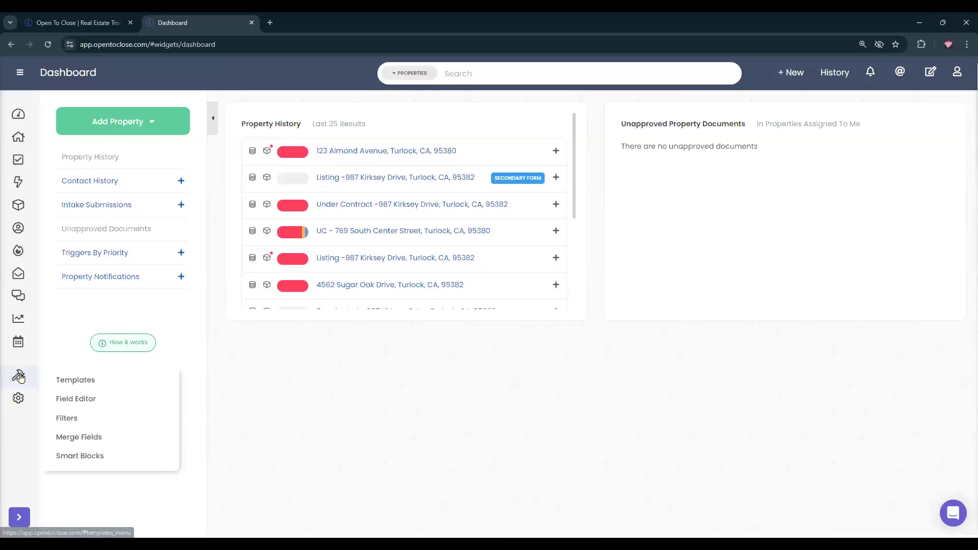
pyautogui.moveTo(23, 392)
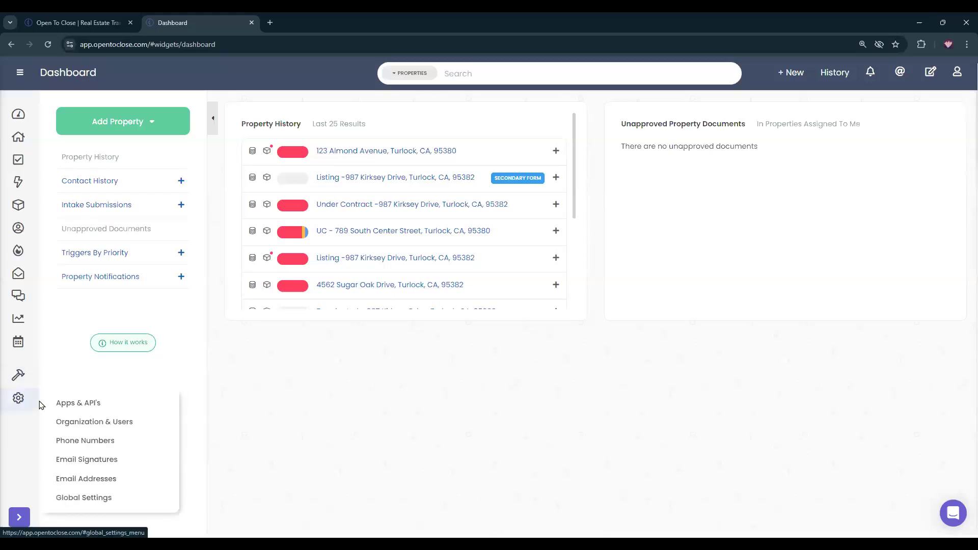
pyautogui.click(84, 422)
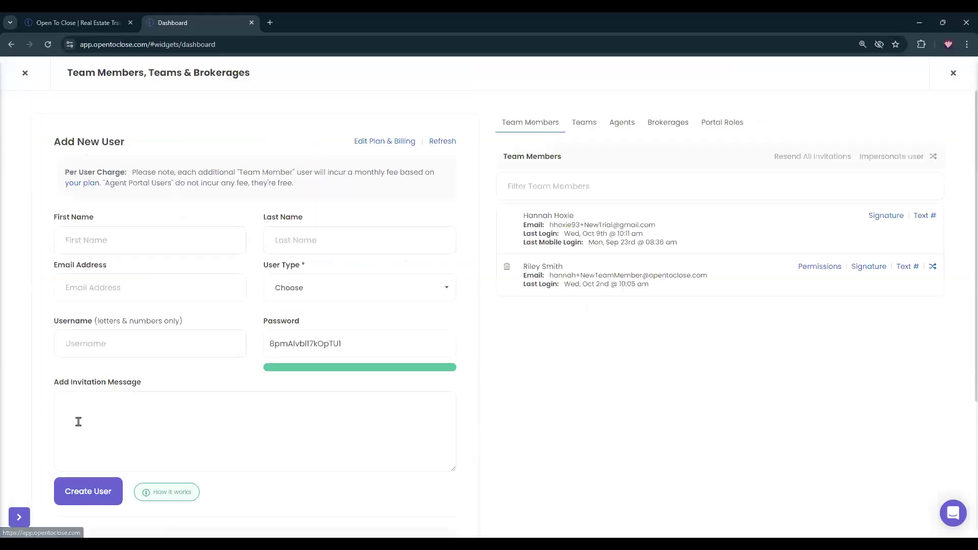
pyautogui.click(625, 122)
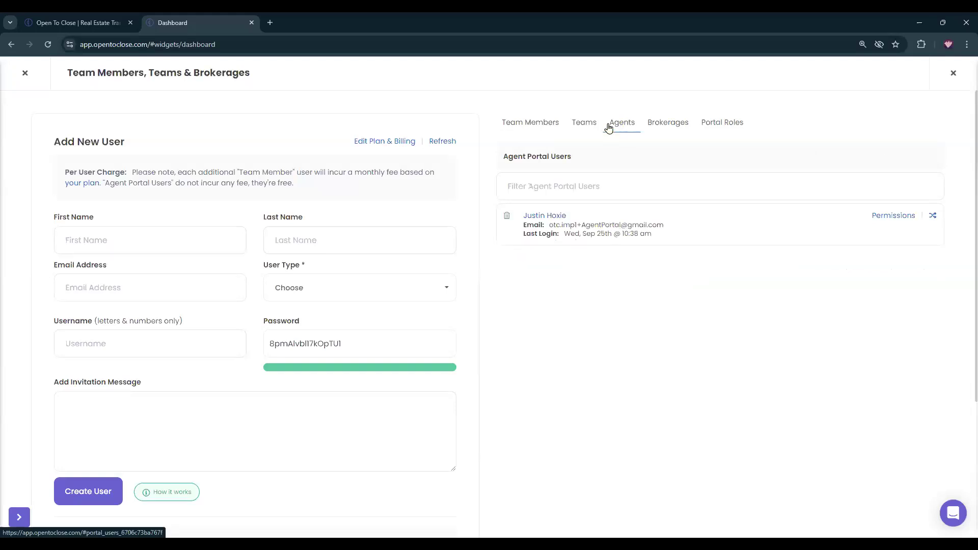
pyautogui.click(932, 215)
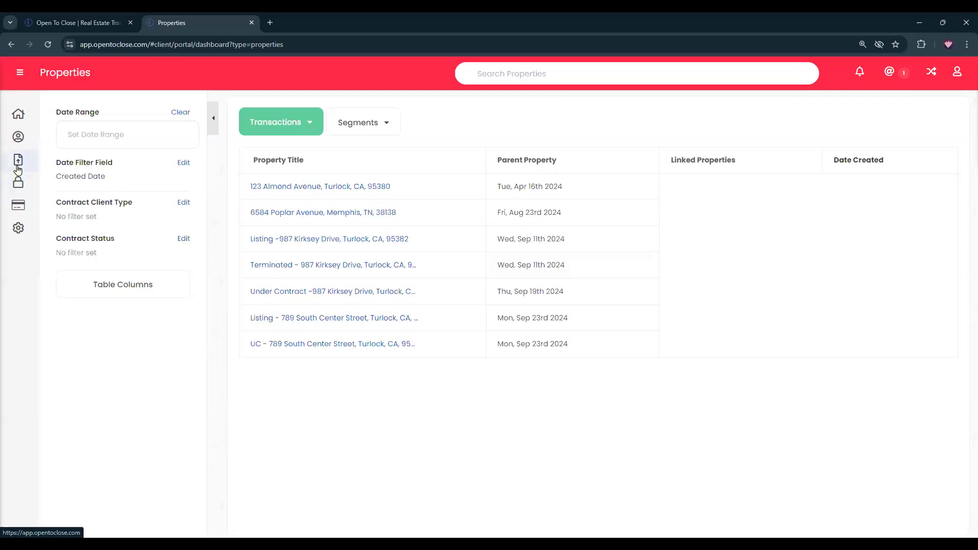
pyautogui.click(20, 75)
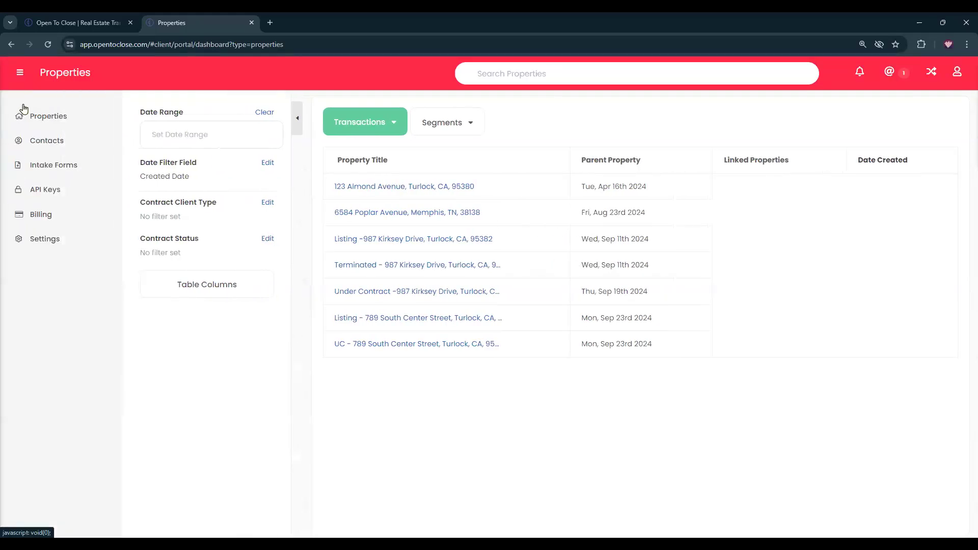
pyautogui.click(48, 167)
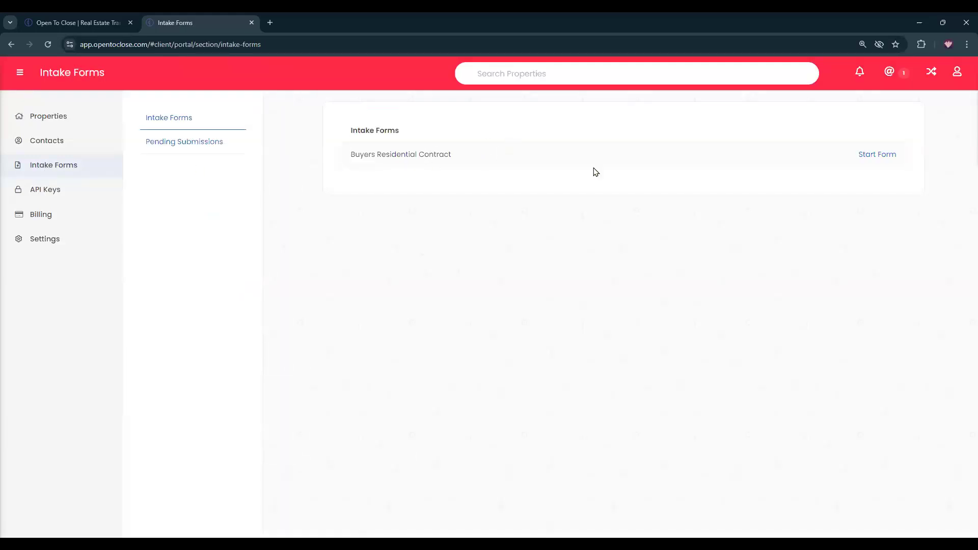
pyautogui.click(885, 155)
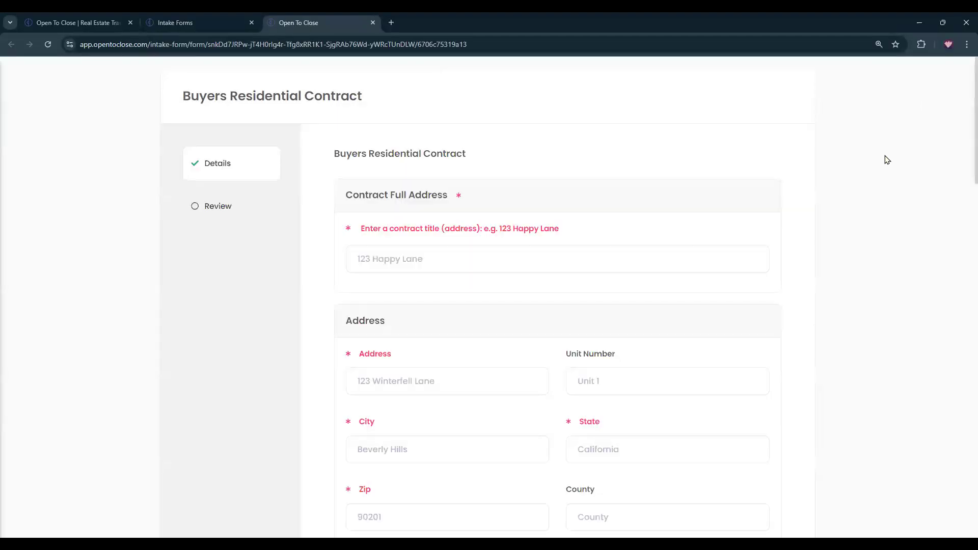
pyautogui.click(581, 257)
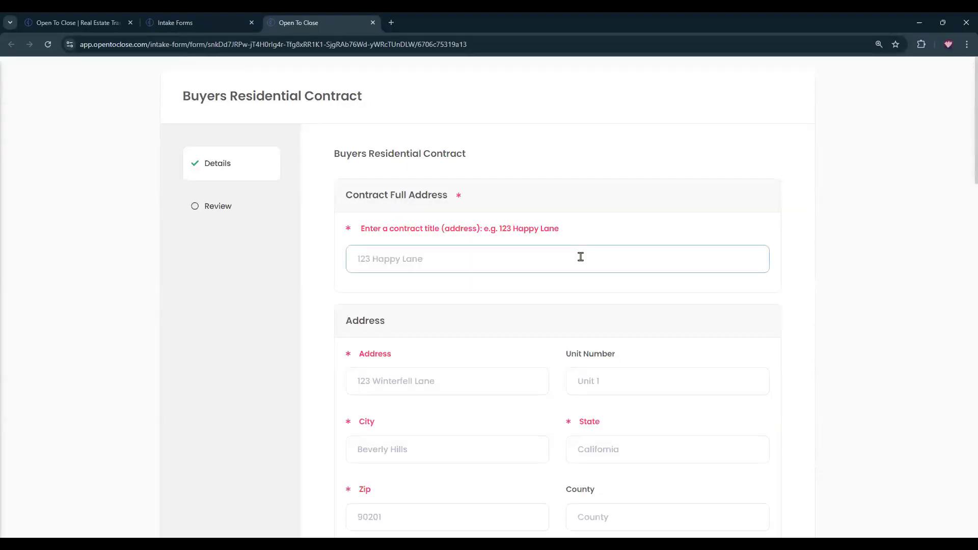
pyautogui.write('9787')
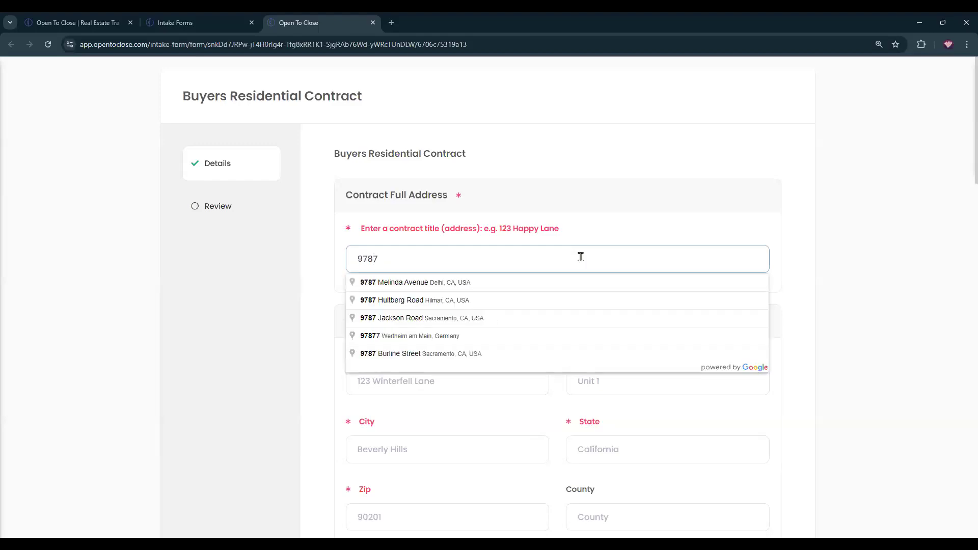
pyautogui.click(448, 318)
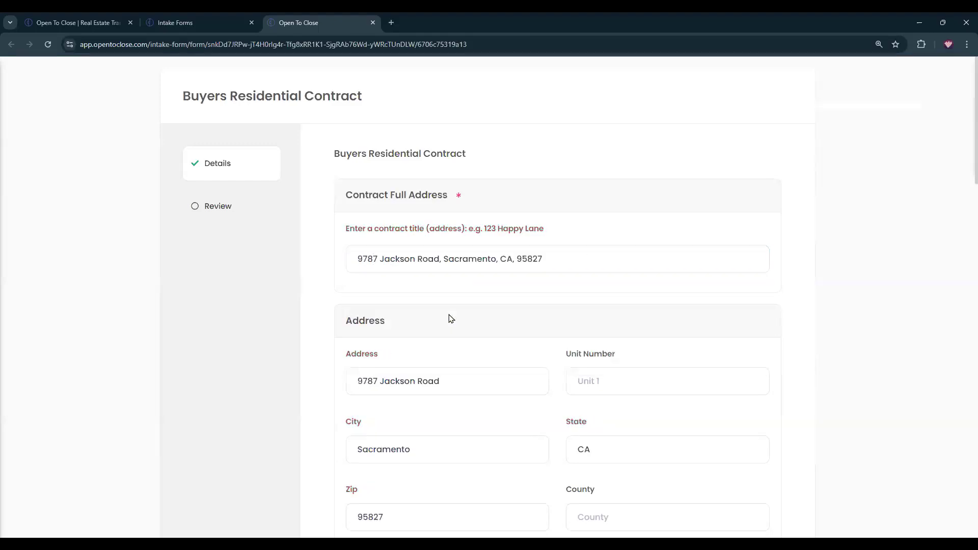
# Enter the submitting agent's full name and move on to the submission notes.
pyautogui.scroll(-2, 518, 334)
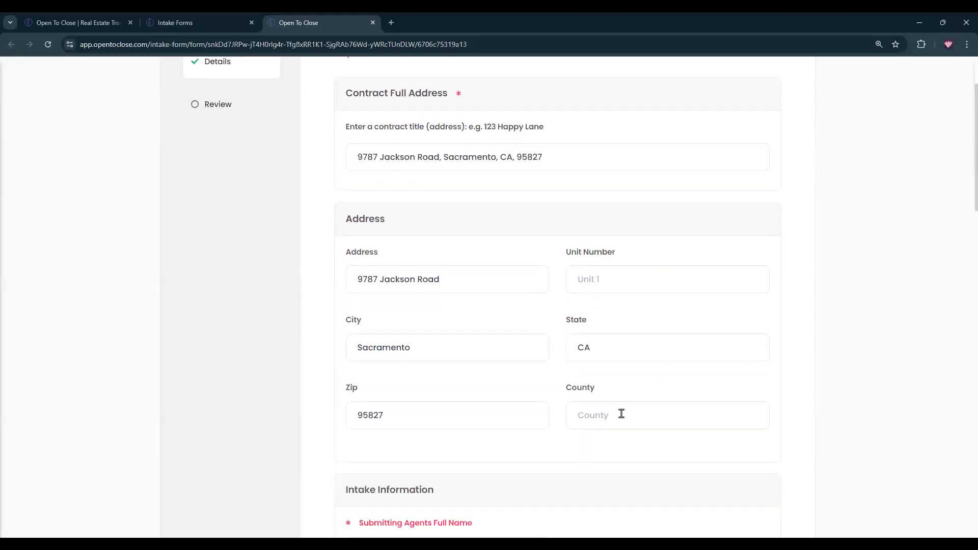
pyautogui.scroll(-4, 622, 414)
pyautogui.click(527, 339)
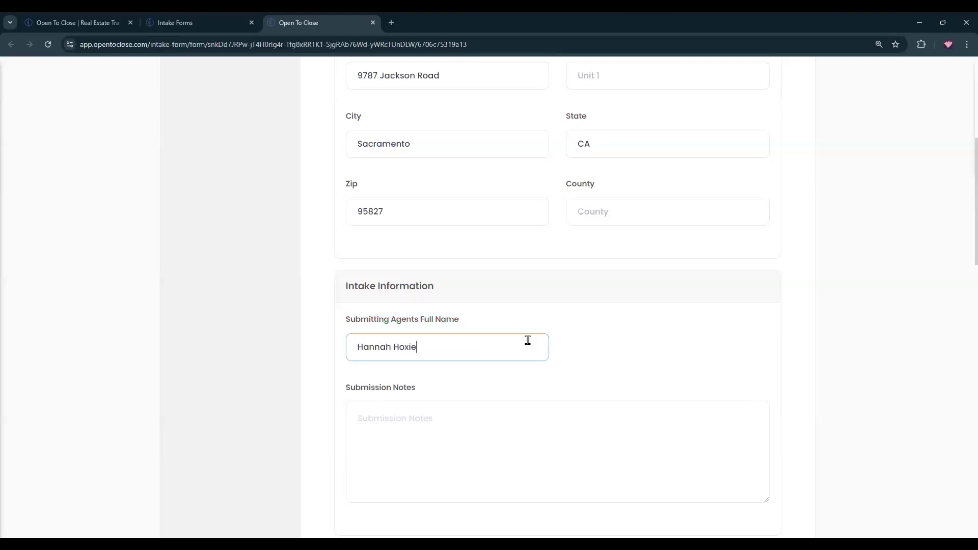
pyautogui.scroll(-2, 537, 380)
pyautogui.click(428, 310)
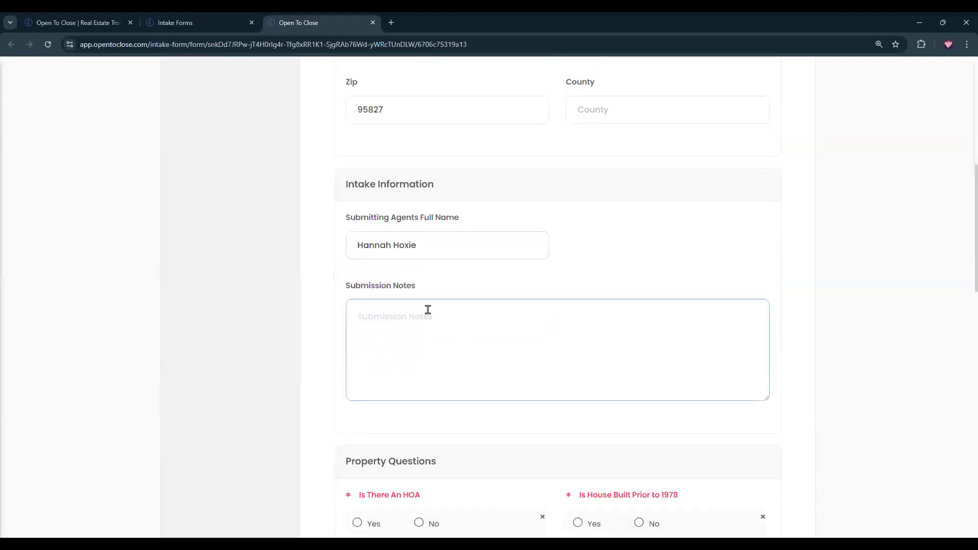
# Answer Yes to HOA and house built prior to 1978, and set intake date October 9, 2024.
pyautogui.scroll(-5, 428, 309)
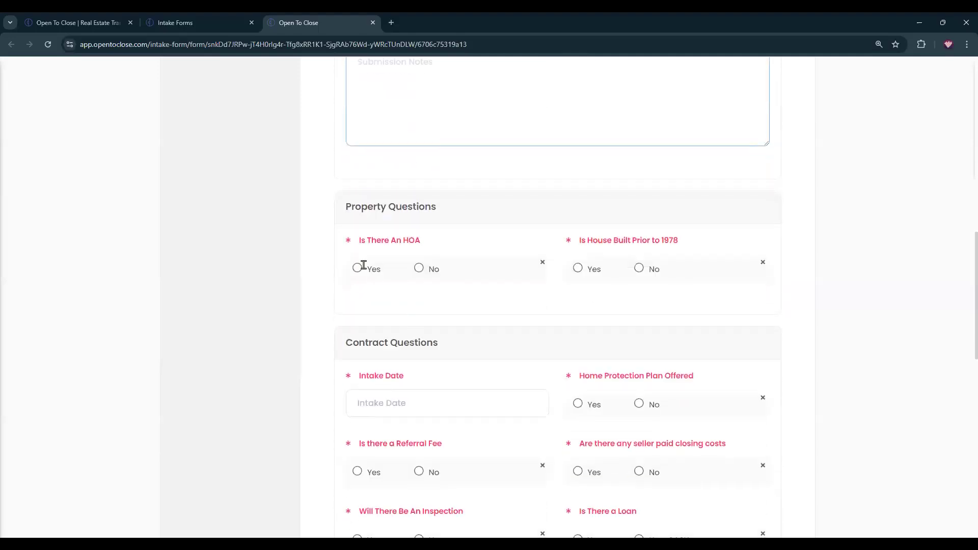
pyautogui.click(357, 269)
pyautogui.click(577, 269)
pyautogui.scroll(-1, 455, 340)
pyautogui.click(440, 351)
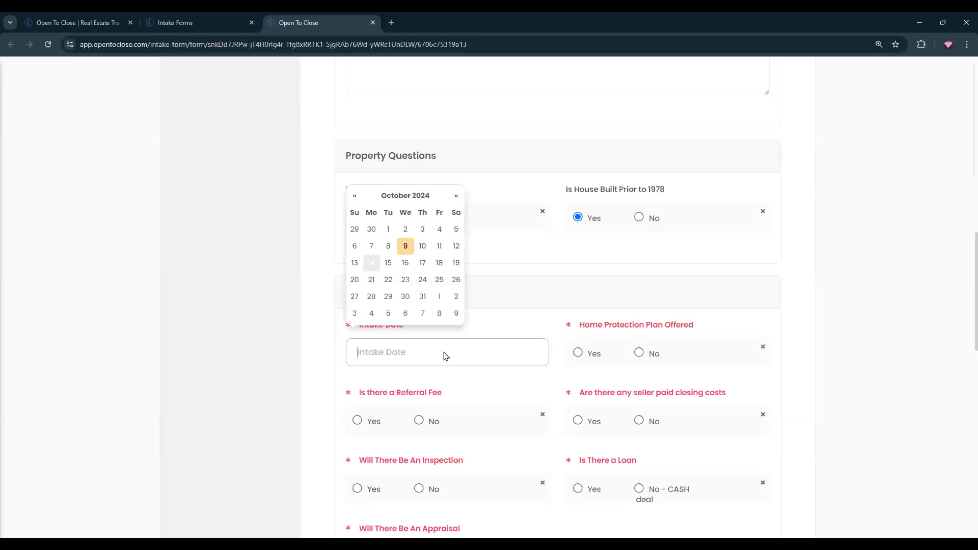
pyautogui.click(406, 247)
# Answer Yes to home protection plan, seller paid closing costs, referral fee, inspection, loan and appraisal.
pyautogui.scroll(-1, 535, 313)
pyautogui.click(578, 303)
pyautogui.click(578, 370)
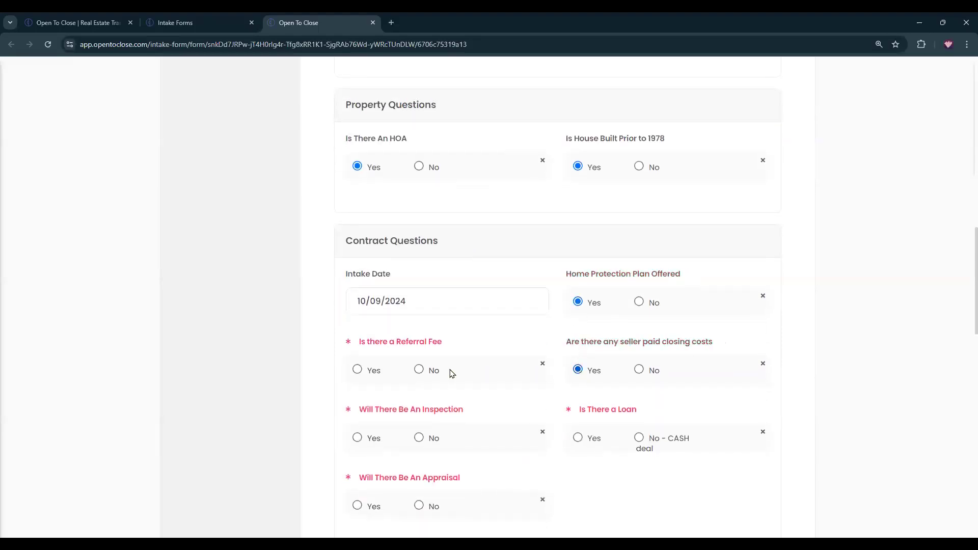
pyautogui.click(358, 370)
pyautogui.click(357, 438)
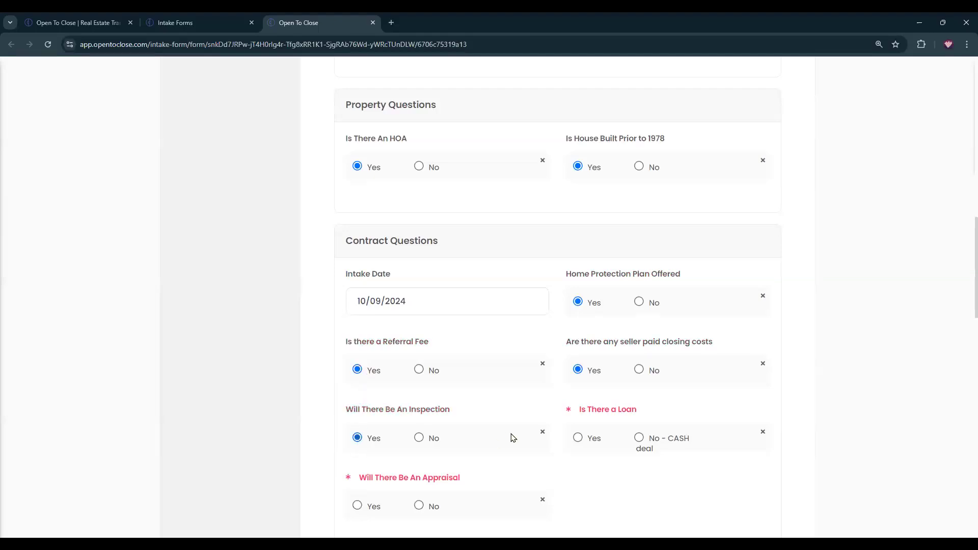
pyautogui.click(578, 438)
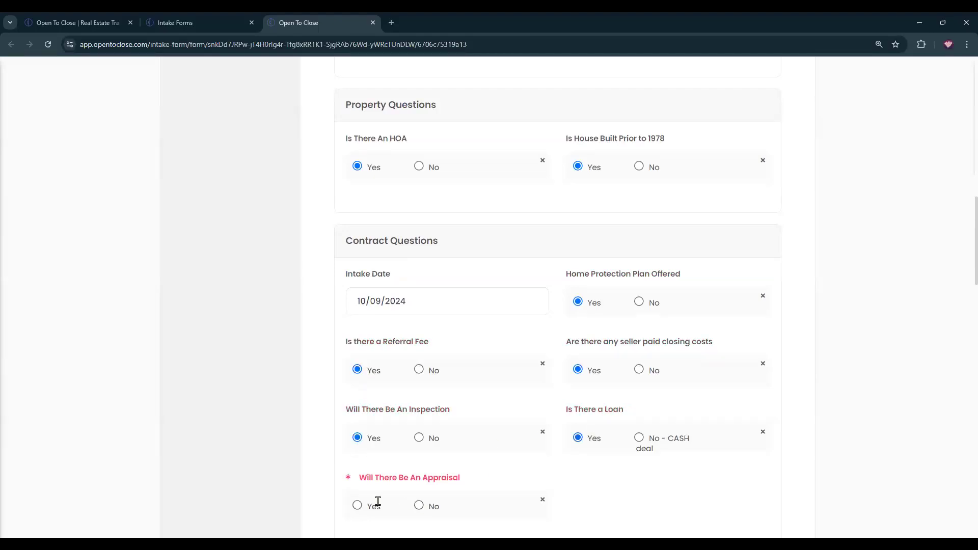
pyautogui.click(357, 506)
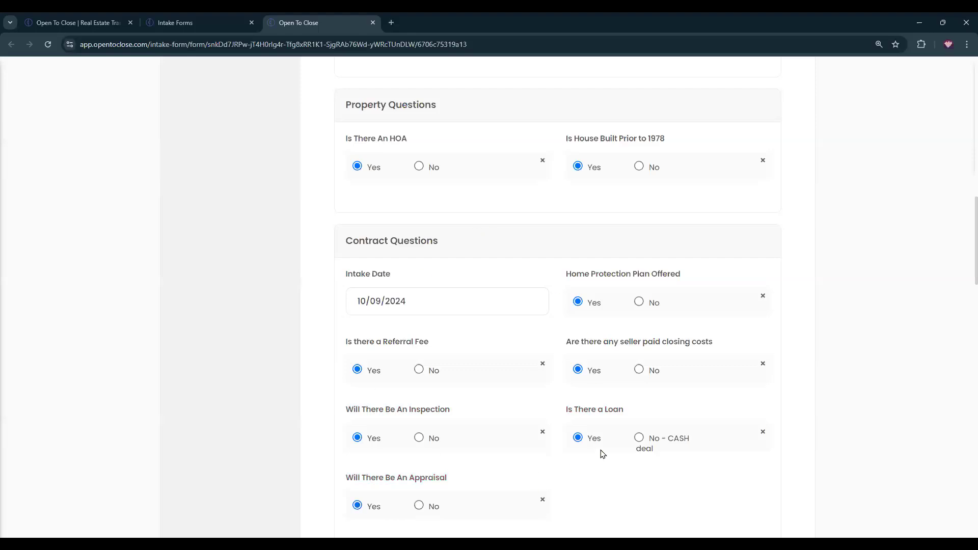
# Set contract status to Under Contract and client type to Buyer.
pyautogui.scroll(-8, 664, 239)
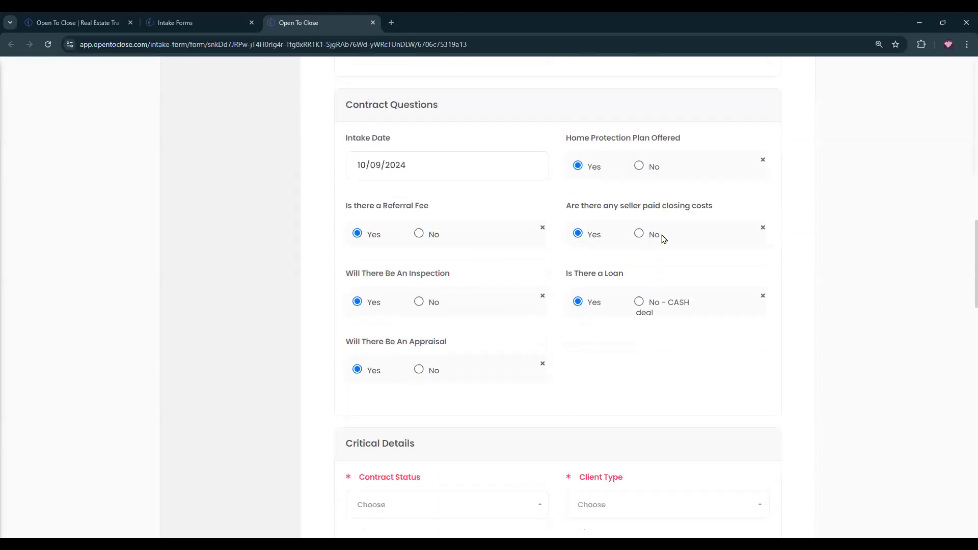
pyautogui.click(473, 235)
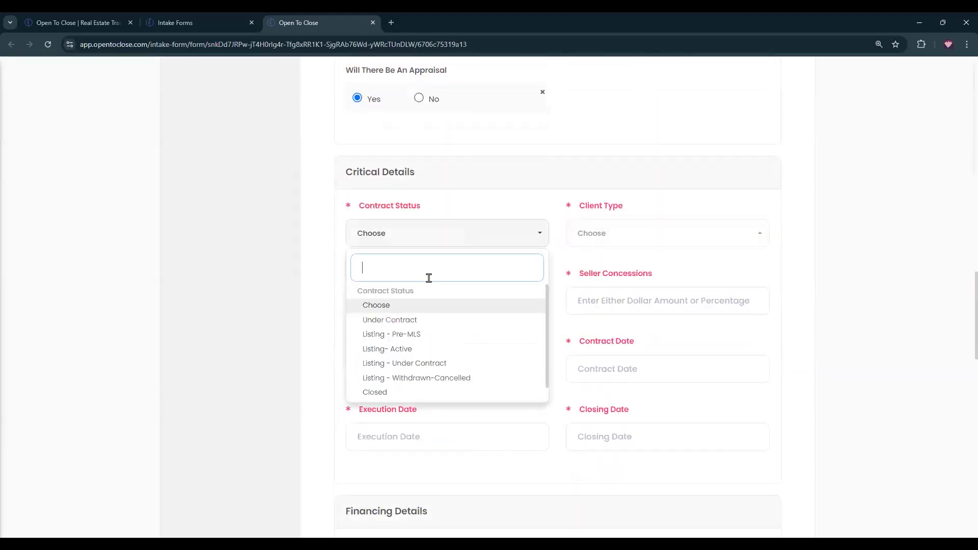
pyautogui.click(394, 321)
pyautogui.click(637, 237)
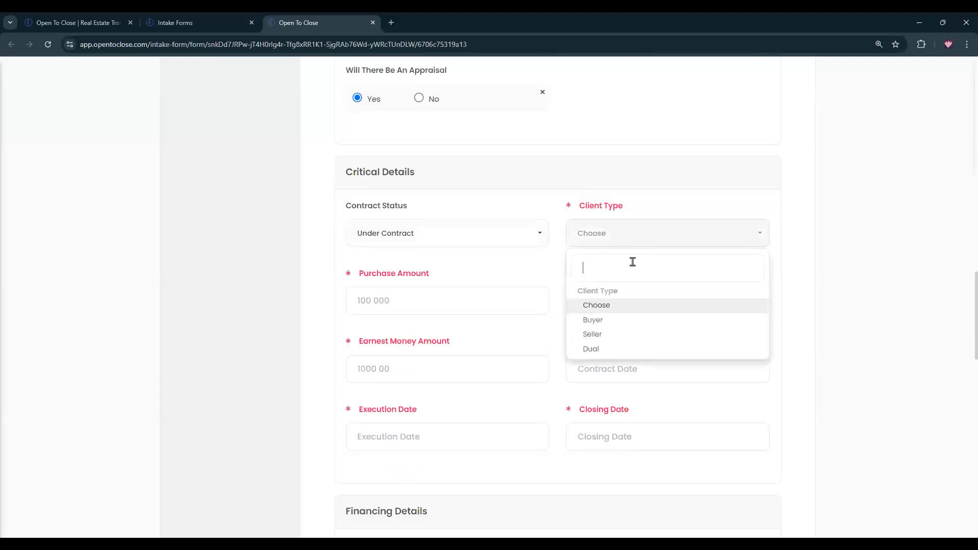
pyautogui.click(588, 321)
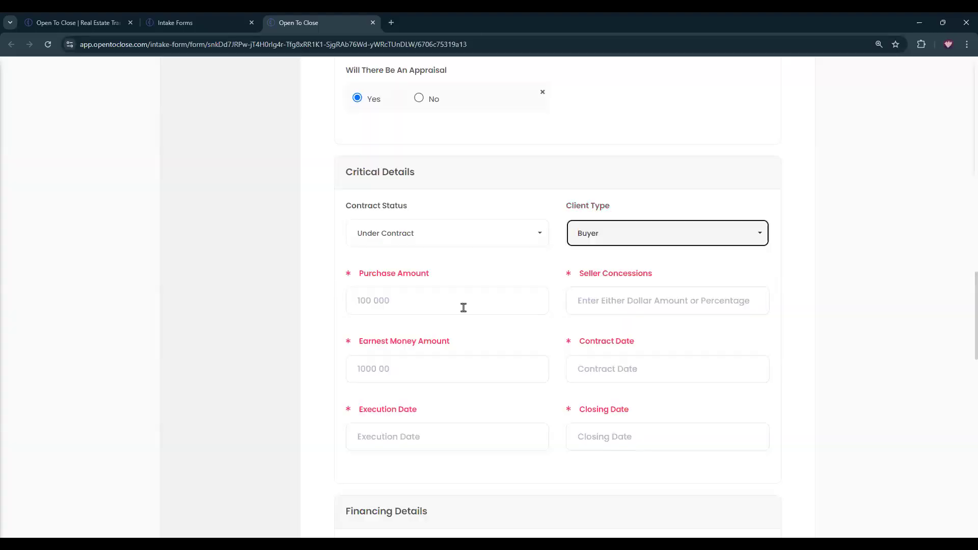
# Fill purchase amount 345,000.00, seller concessions 10000.00 and earnest money 30,900.00.
pyautogui.click(459, 308)
pyautogui.click(443, 331)
pyautogui.click(632, 301)
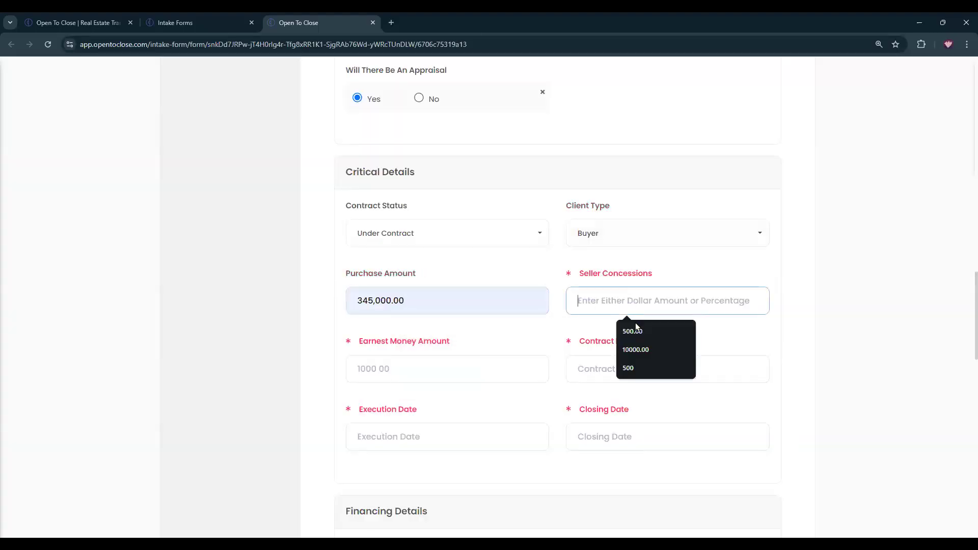
pyautogui.click(613, 351)
pyautogui.click(439, 368)
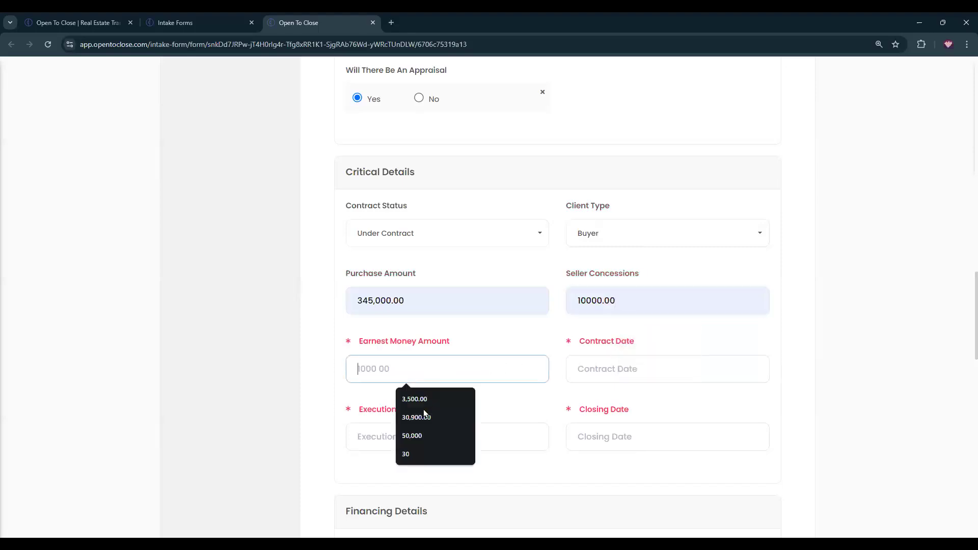
pyautogui.click(630, 369)
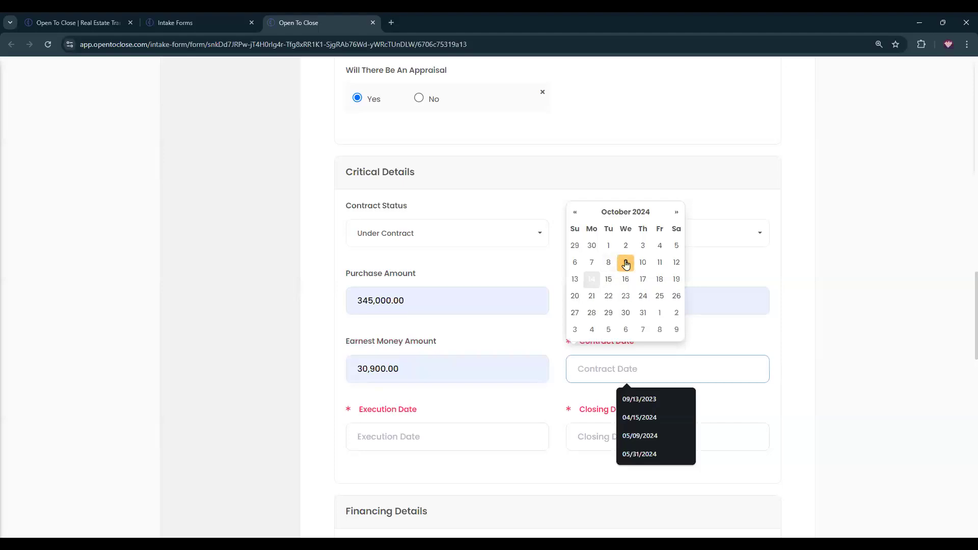
# Set contract and execution dates to October 10, 2024 and closing date to November 29, 2024.
pyautogui.click(643, 262)
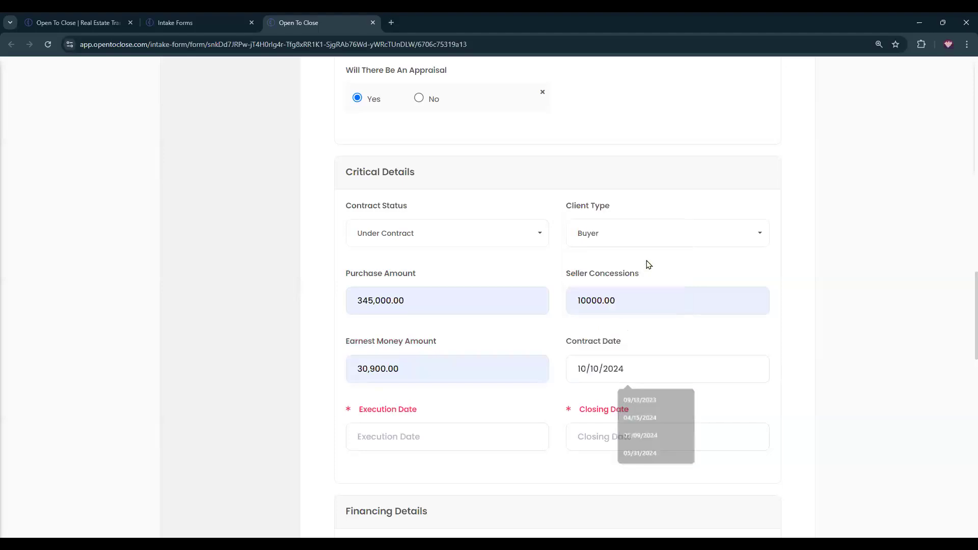
pyautogui.click(417, 438)
pyautogui.click(423, 332)
pyautogui.click(646, 436)
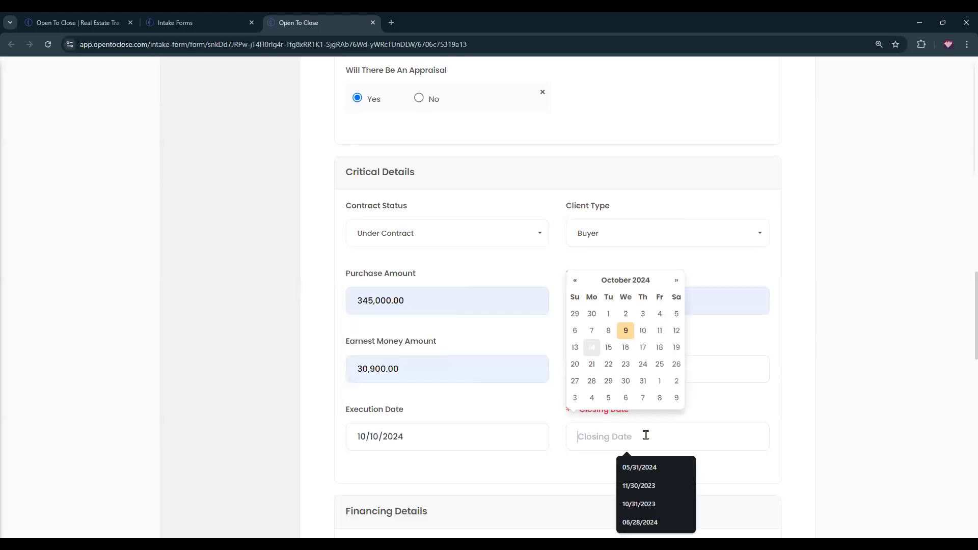
pyautogui.click(677, 280)
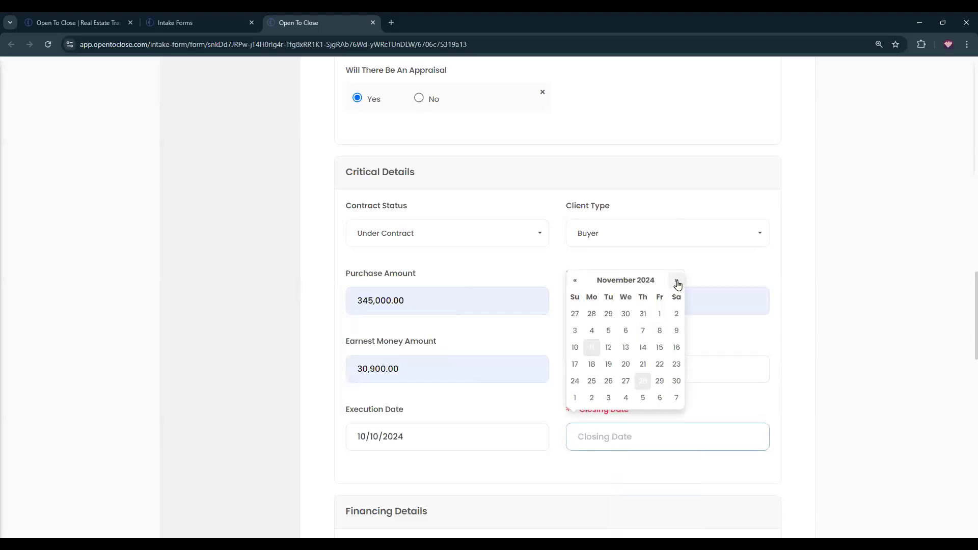
pyautogui.click(659, 381)
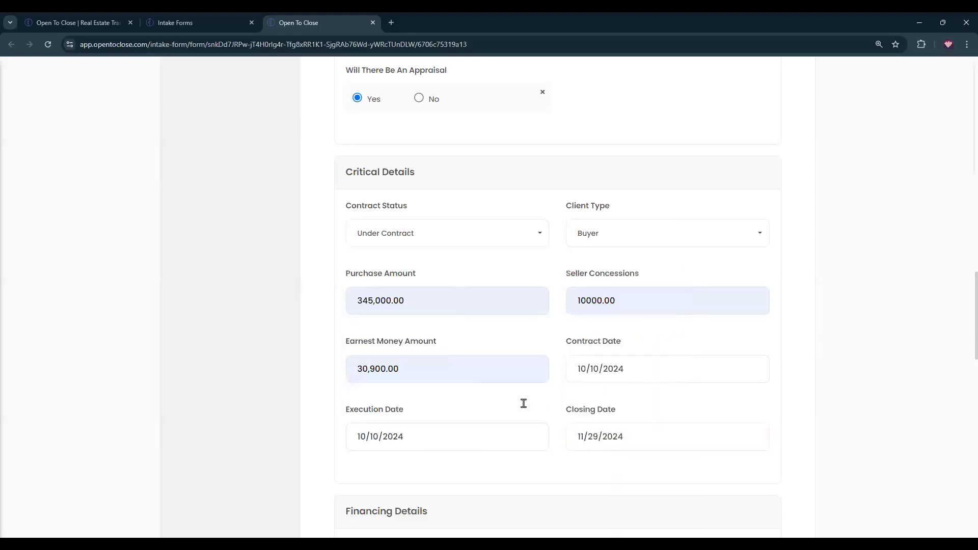
# Change the closing date to December 16, 2024.
pyautogui.scroll(-6, 524, 403)
pyautogui.scroll(1, 646, 246)
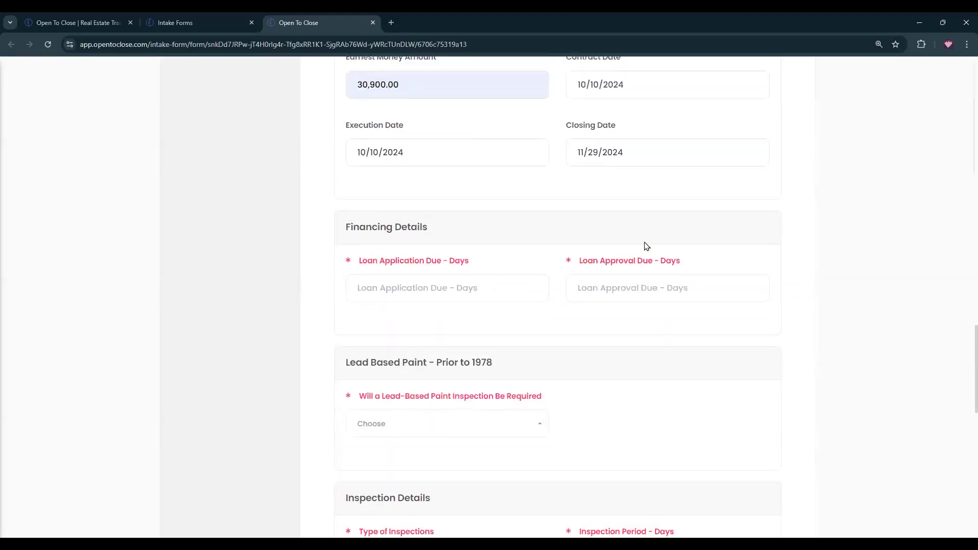
pyautogui.scroll(3, 646, 247)
pyautogui.click(644, 289)
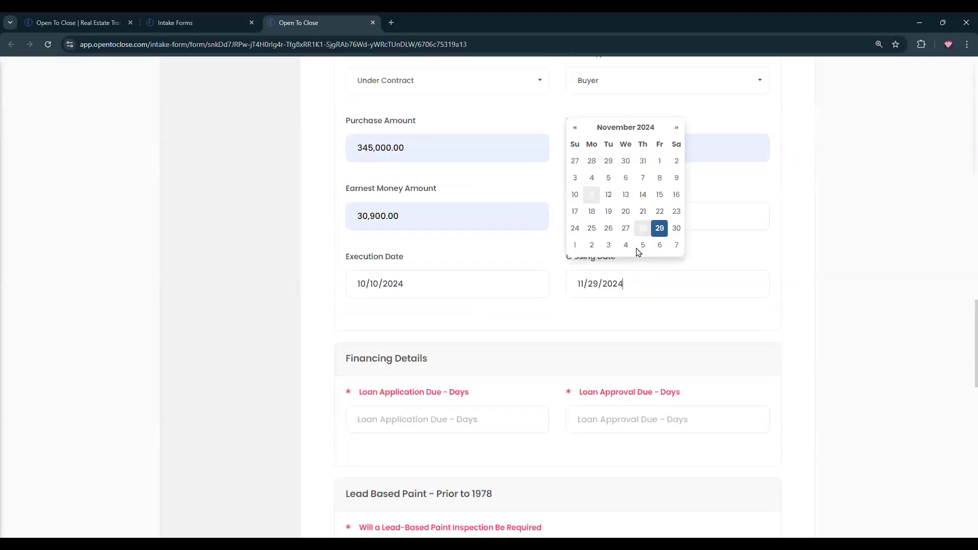
pyautogui.click(676, 128)
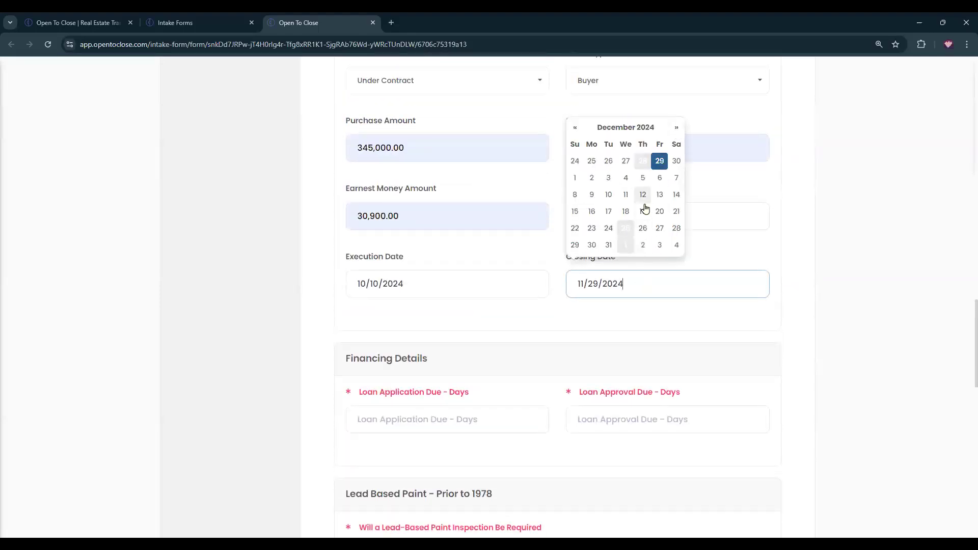
pyautogui.click(590, 213)
# Set loan application due to 10 days and loan approval due to 15 days.
pyautogui.scroll(-2, 528, 368)
pyautogui.click(460, 309)
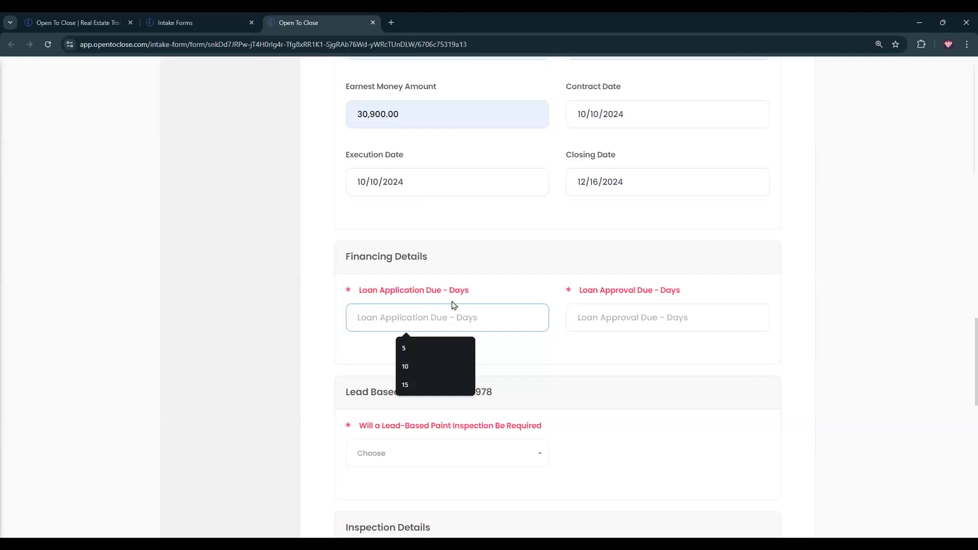
pyautogui.click(436, 366)
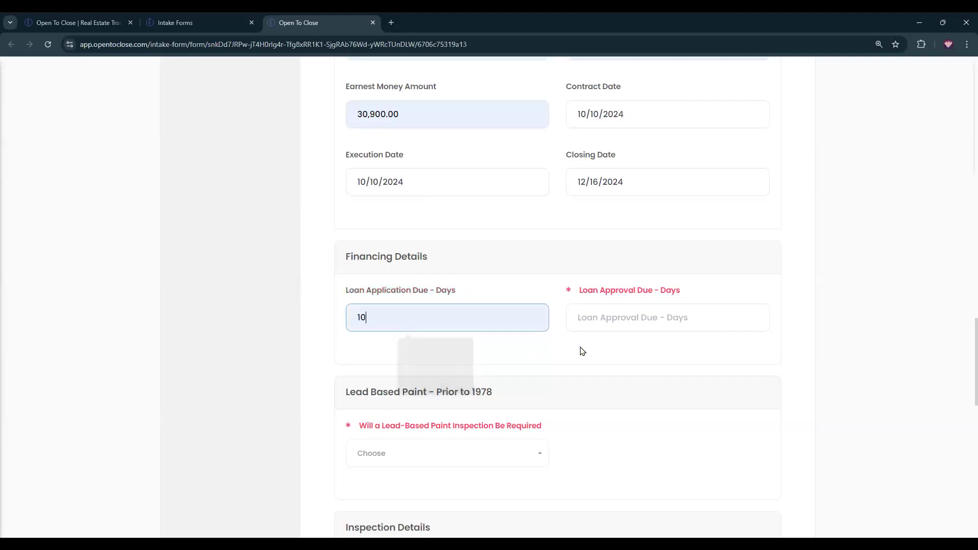
pyautogui.click(606, 316)
pyautogui.click(632, 350)
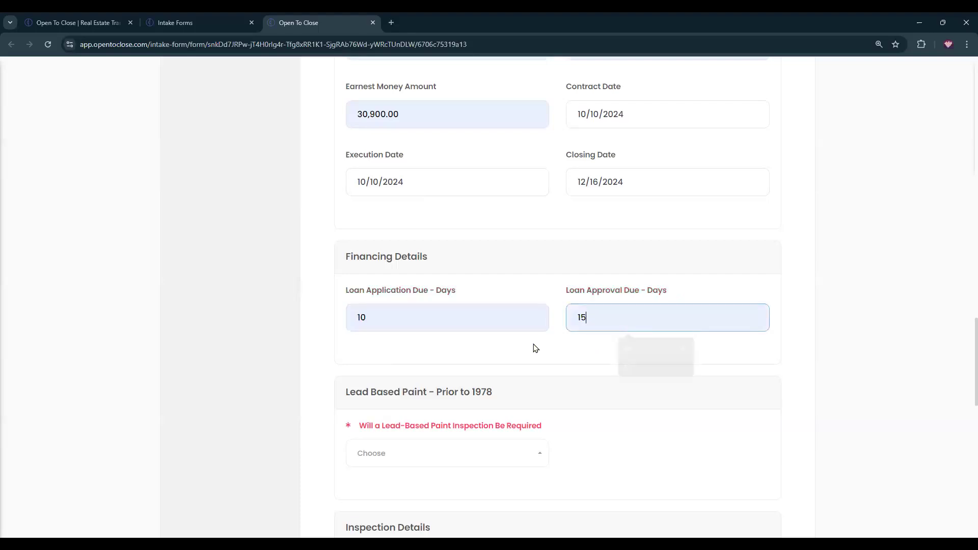
pyautogui.scroll(-1, 509, 357)
pyautogui.scroll(-2, 477, 370)
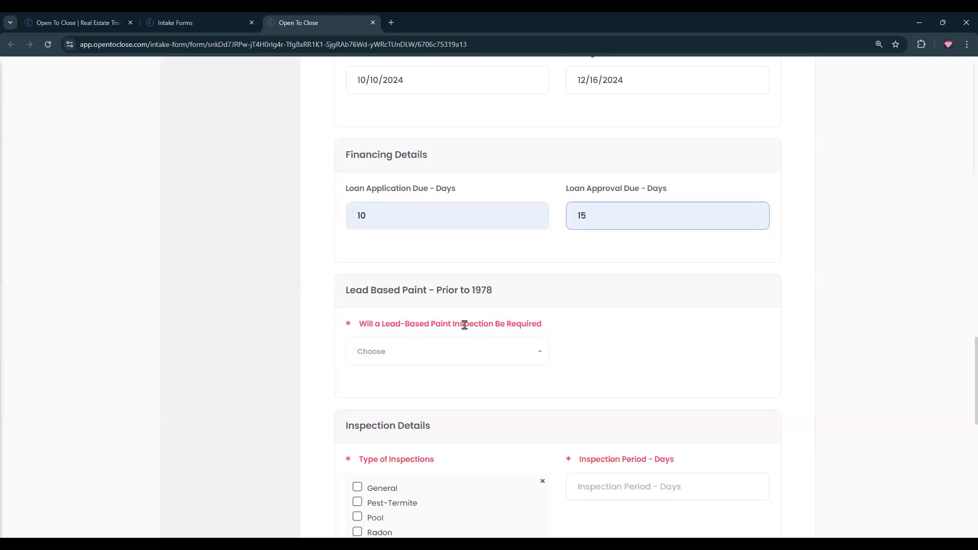
# Require a lead-based paint inspection, due in 5 days.
pyautogui.scroll(15, 580, 338)
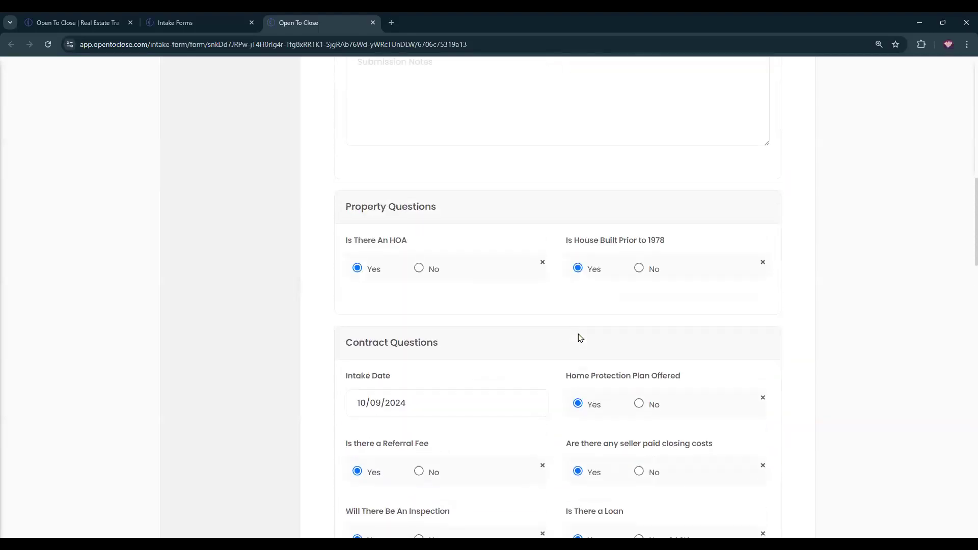
pyautogui.moveTo(563, 241); pyautogui.dragTo(674, 243)
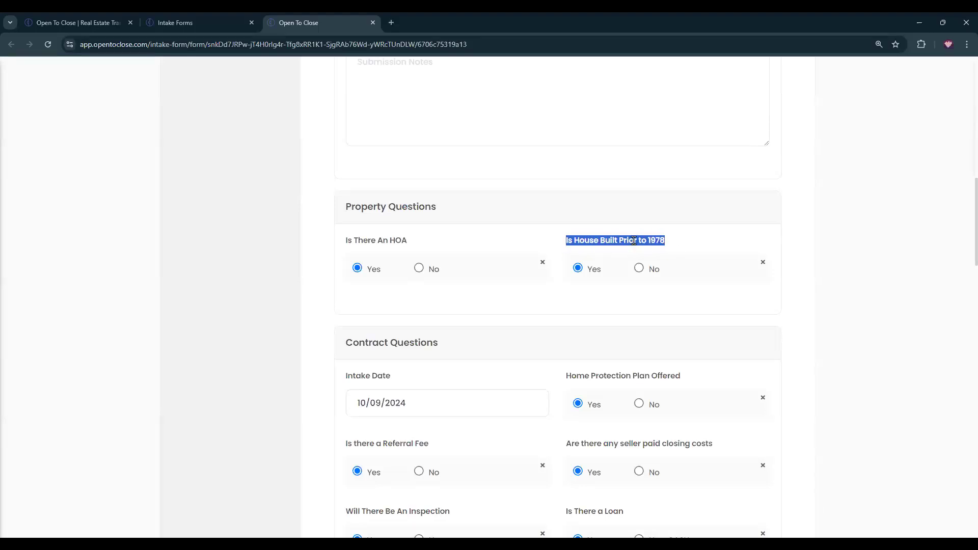
pyautogui.scroll(-16, 633, 240)
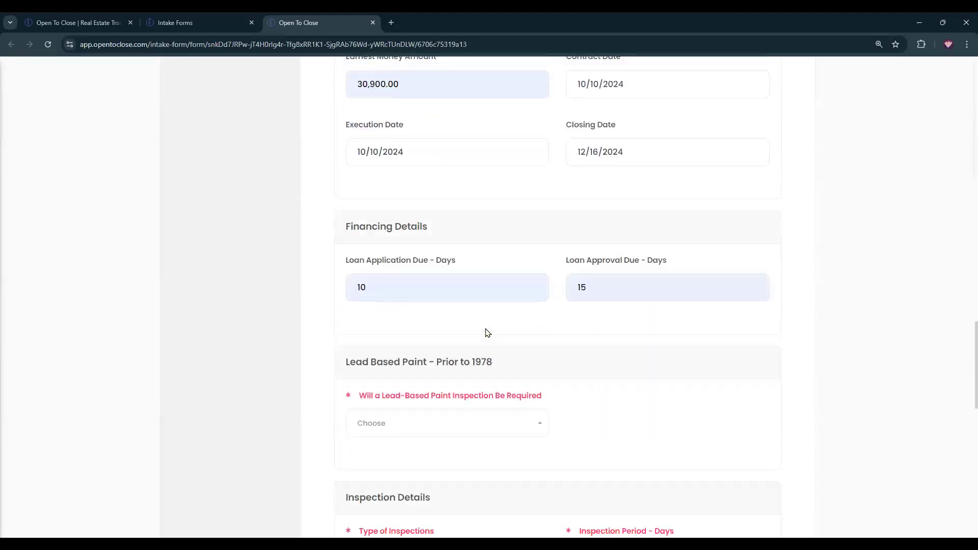
pyautogui.click(466, 354)
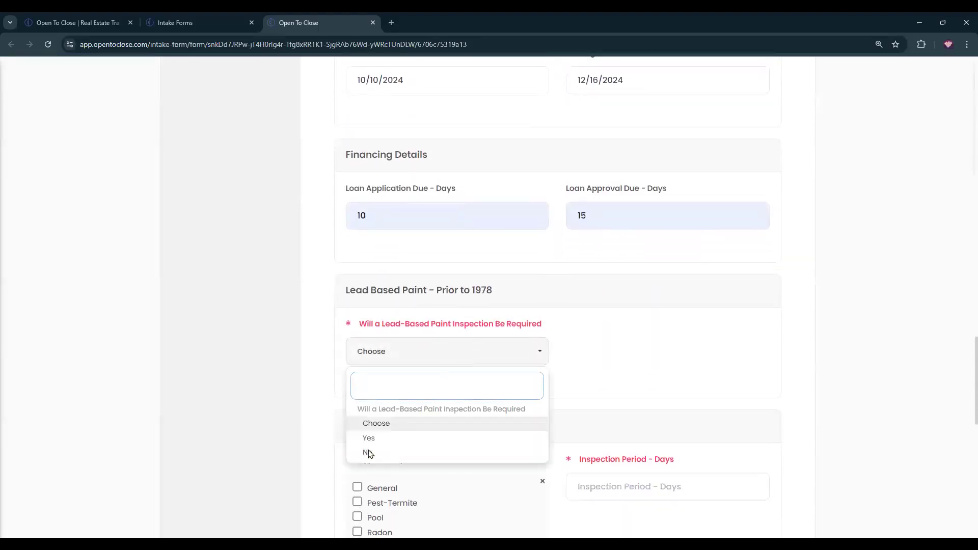
pyautogui.click(369, 454)
pyautogui.click(439, 351)
pyautogui.click(372, 439)
pyautogui.click(628, 351)
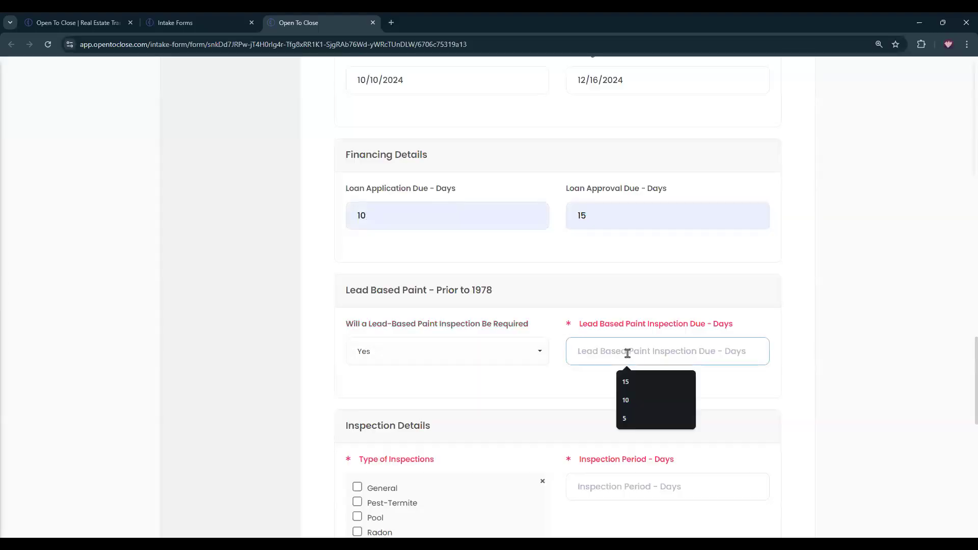
pyautogui.write('5')
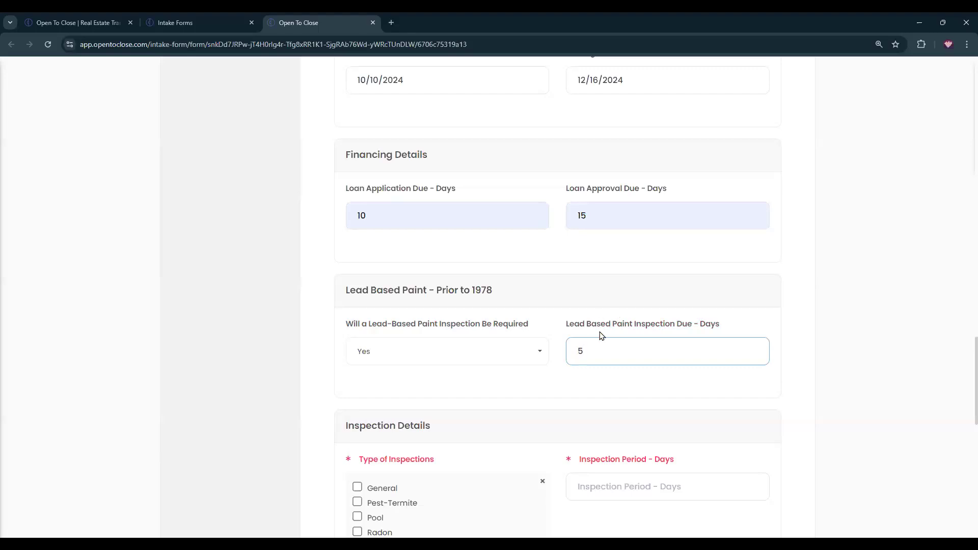
# Tick General, Pest-Termite, Pool, Radon and Roof inspections and set a 17-day inspection period.
pyautogui.scroll(-2, 600, 400)
pyautogui.scroll(-1, 600, 401)
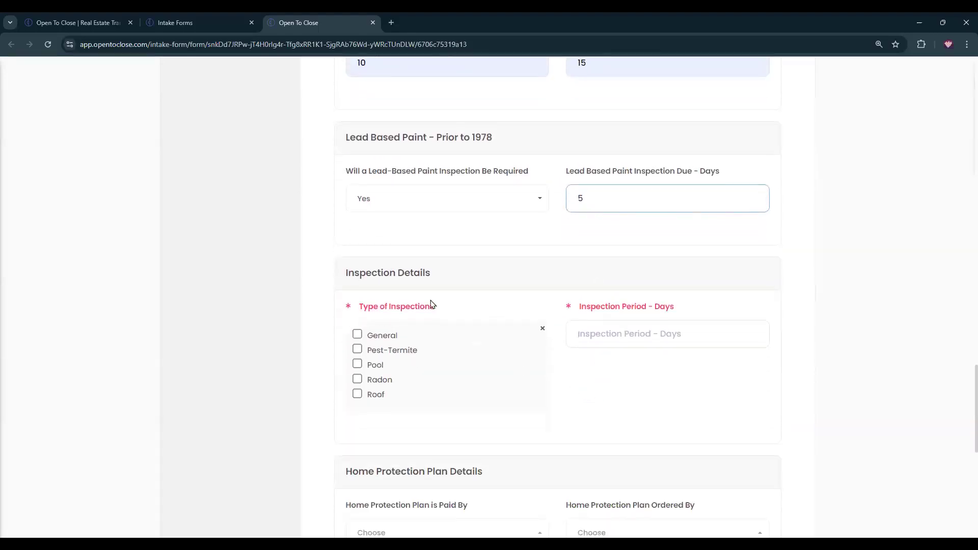
pyautogui.click(357, 335)
pyautogui.click(358, 350)
pyautogui.click(358, 365)
pyautogui.click(358, 379)
pyautogui.click(358, 394)
pyautogui.click(622, 339)
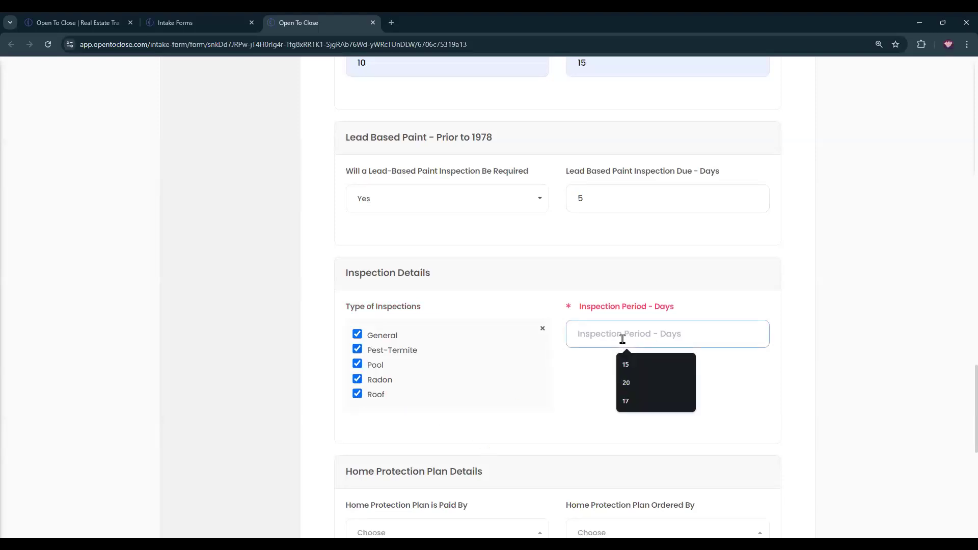
pyautogui.write('17')
pyautogui.click(640, 406)
pyautogui.scroll(-3, 640, 406)
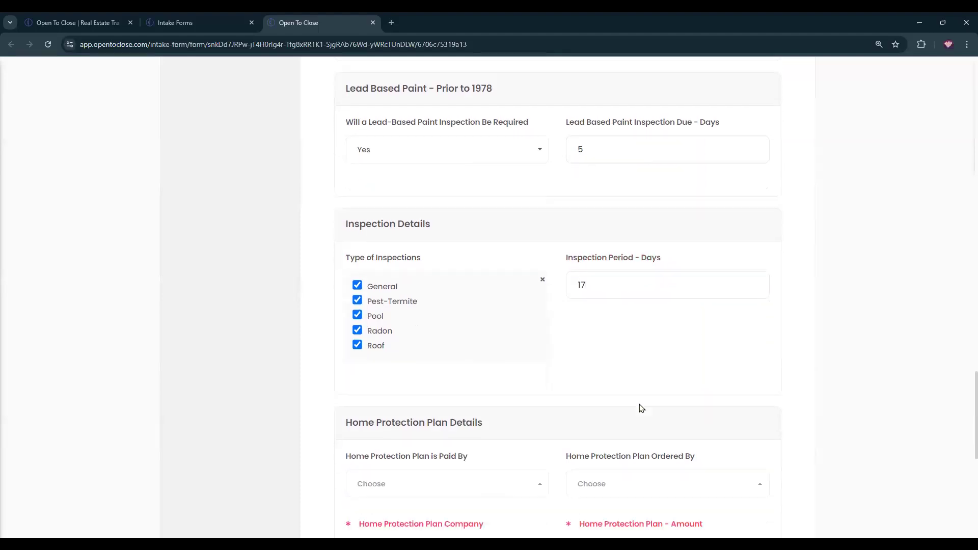
pyautogui.scroll(-2, 633, 414)
# Have the Buyers Agent pay and Transaction Coordinator order the plan, with saved company and 25,000.00.
pyautogui.click(450, 279)
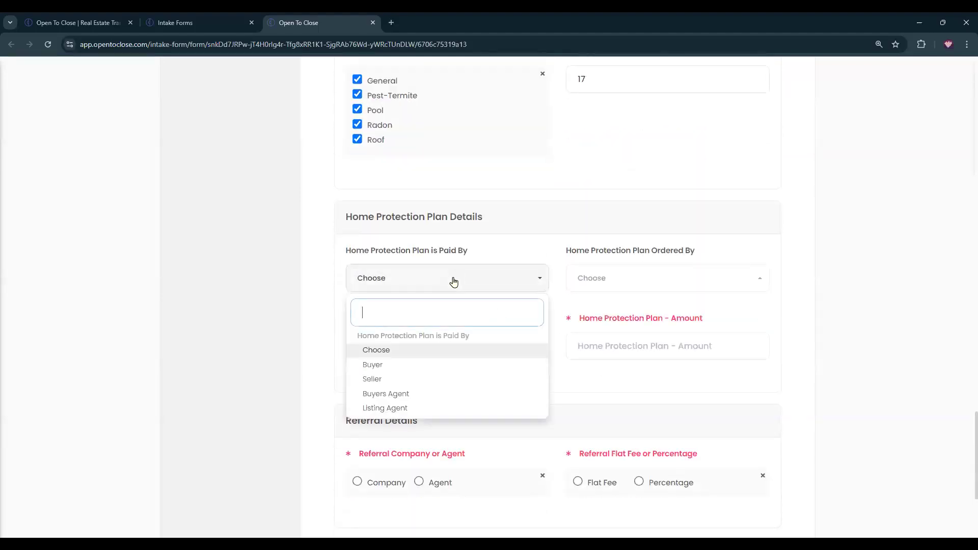
pyautogui.click(380, 395)
pyautogui.click(592, 288)
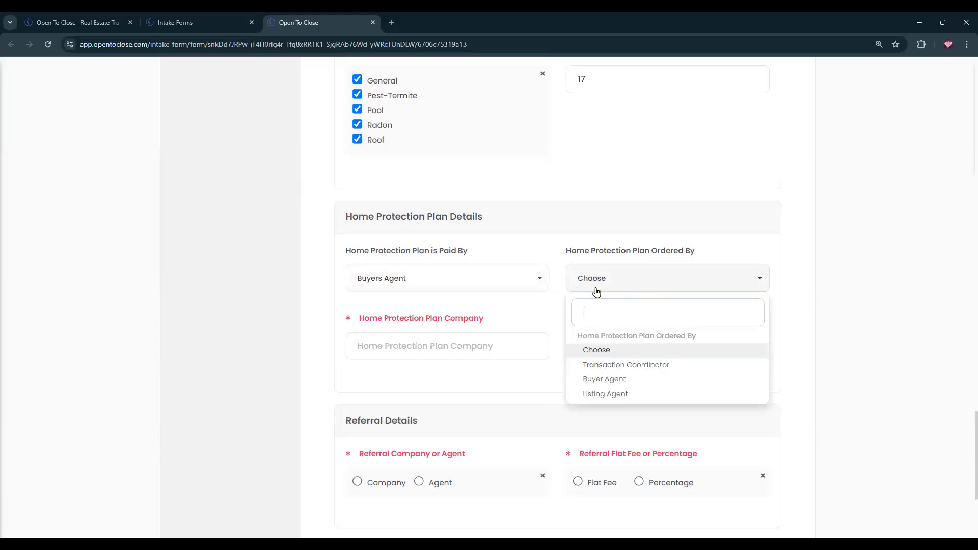
pyautogui.click(596, 366)
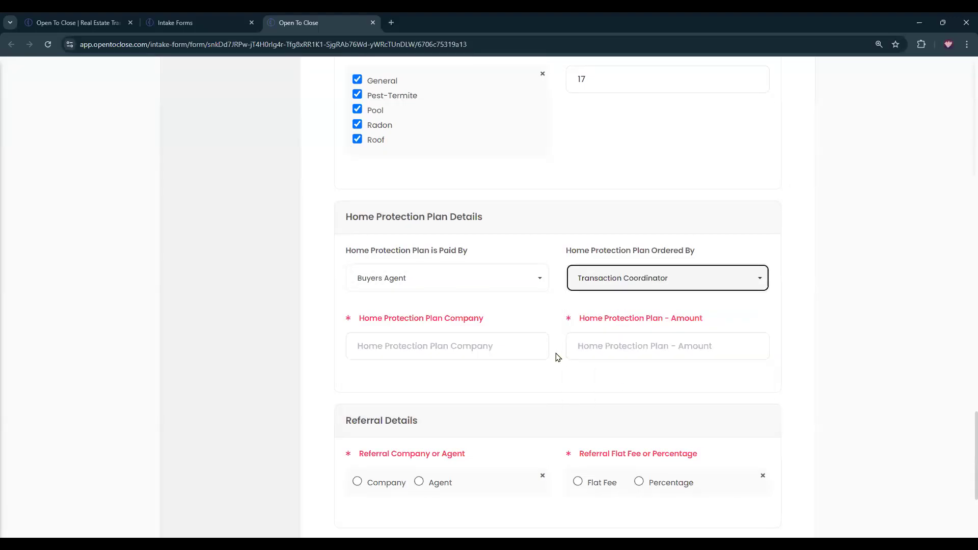
pyautogui.click(519, 352)
pyautogui.click(466, 378)
pyautogui.click(623, 343)
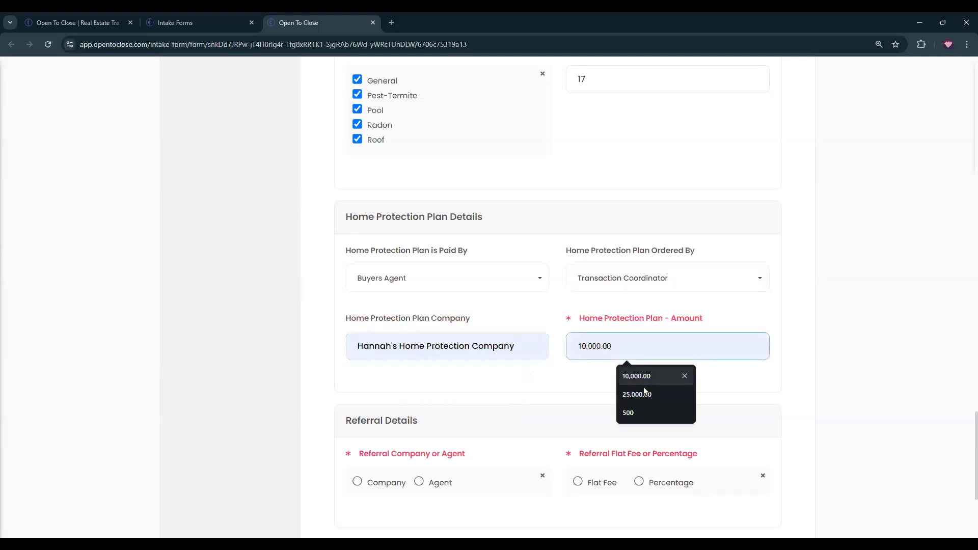
pyautogui.click(643, 382)
# Record an agent referral with the agent's name and a 10000 flat fee, then save and continue.
pyautogui.scroll(-4, 644, 391)
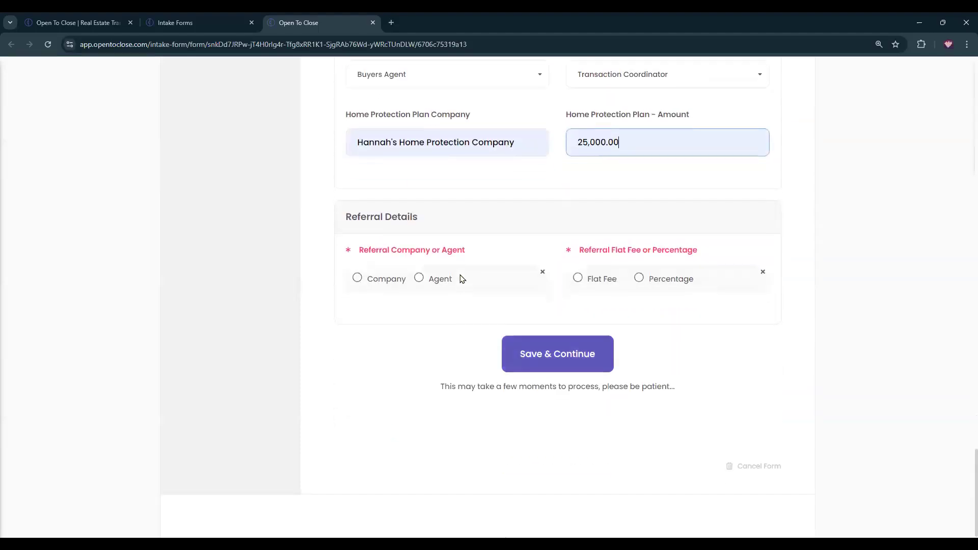
pyautogui.click(420, 279)
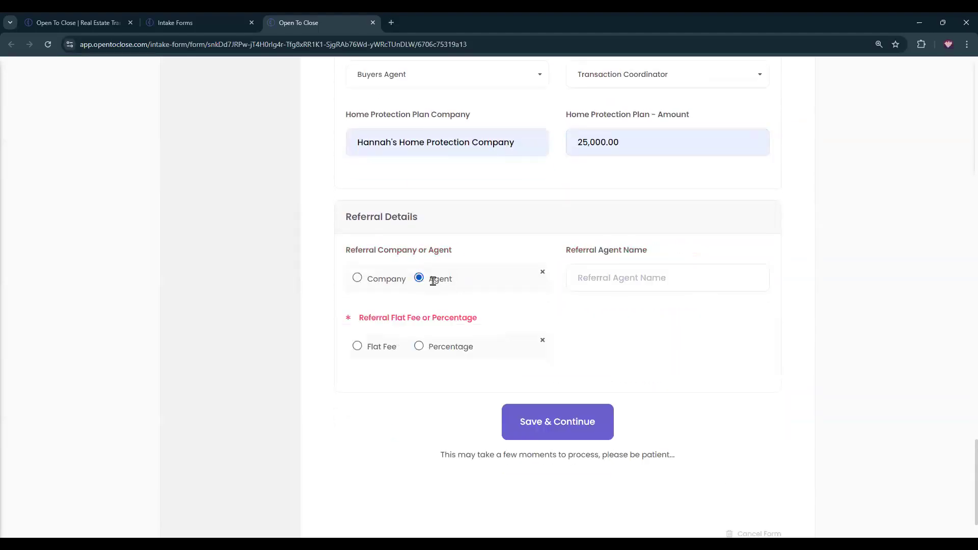
pyautogui.click(658, 276)
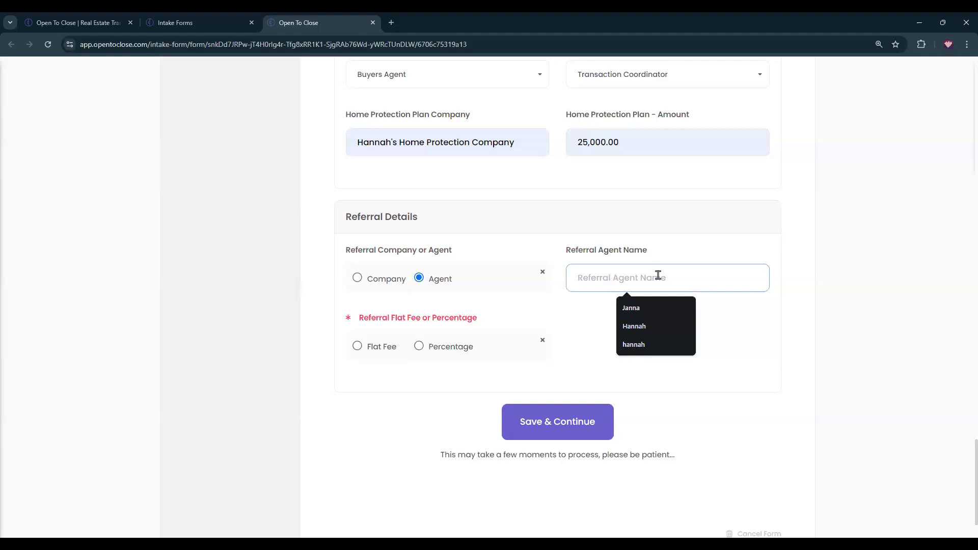
pyautogui.write('Janna')
pyautogui.click(357, 347)
pyautogui.click(589, 346)
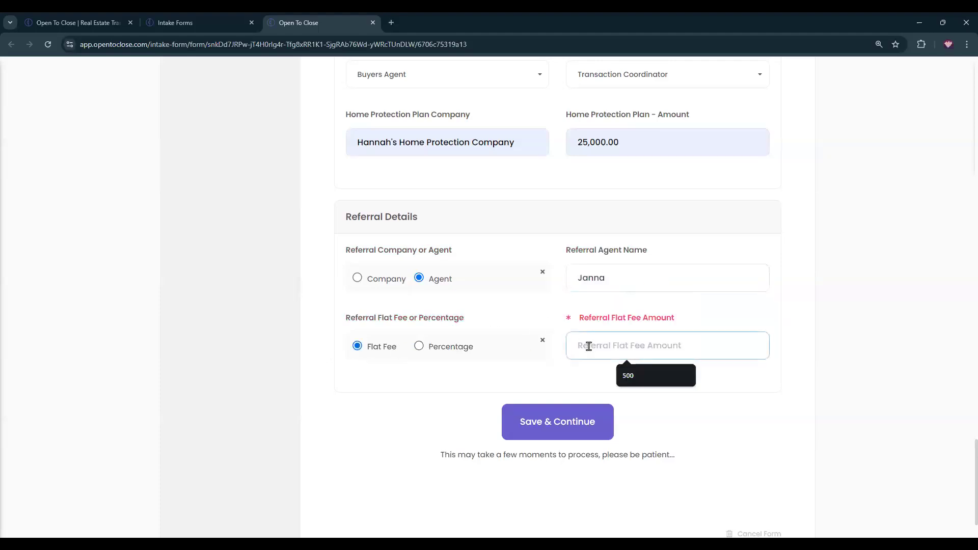
pyautogui.write('100000')
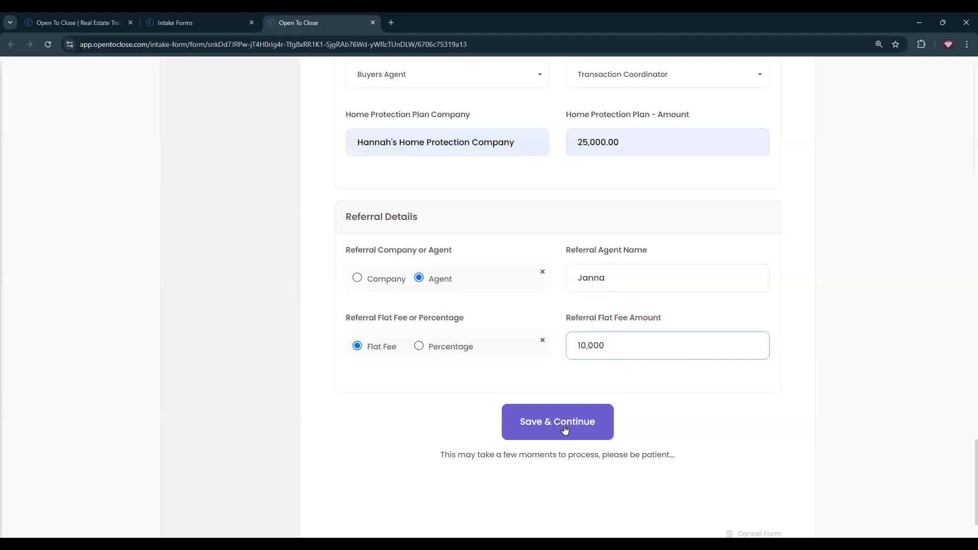
pyautogui.click(564, 428)
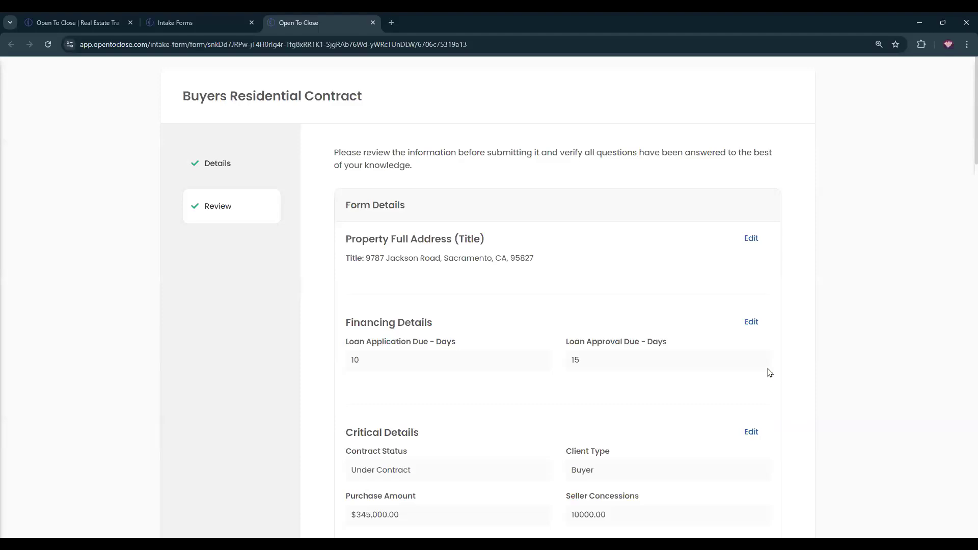
# Fill Additional Notes with repeated 'Intake Notes' text and submit the intake form.
pyautogui.scroll(-20, 710, 308)
pyautogui.scroll(-10, 713, 315)
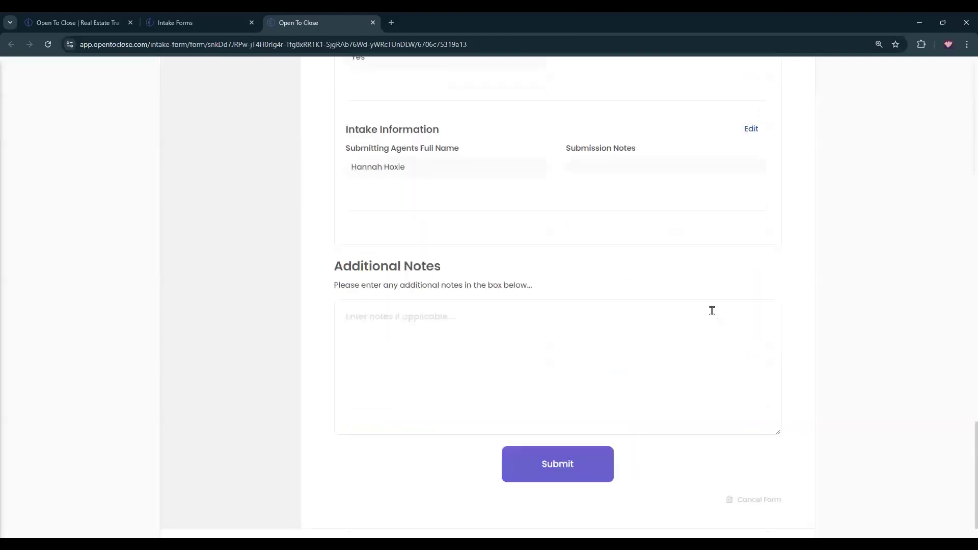
pyautogui.click(468, 288)
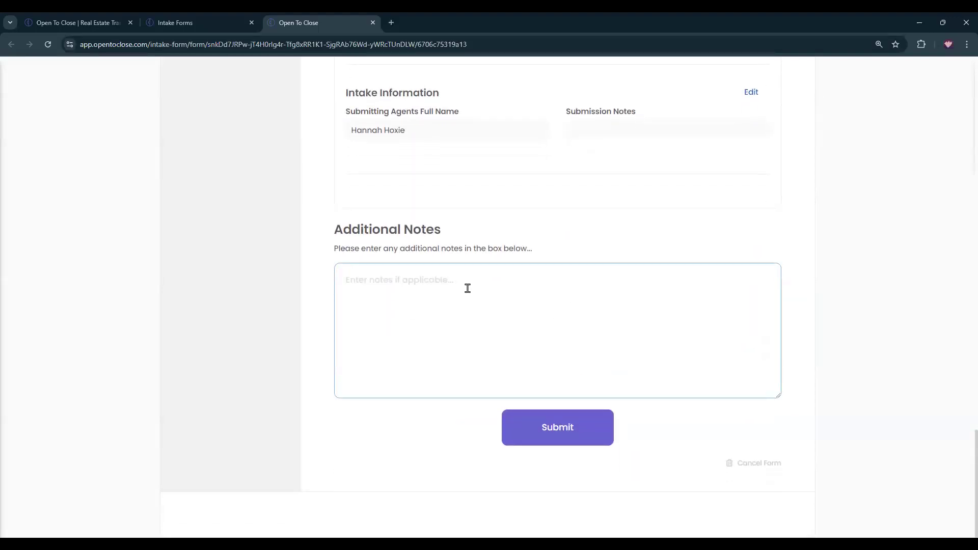
pyautogui.write('Intake Notes')
pyautogui.moveTo(376, 300); pyautogui.dragTo(326, 295)
pyautogui.hotkey('ctrl', 'c')
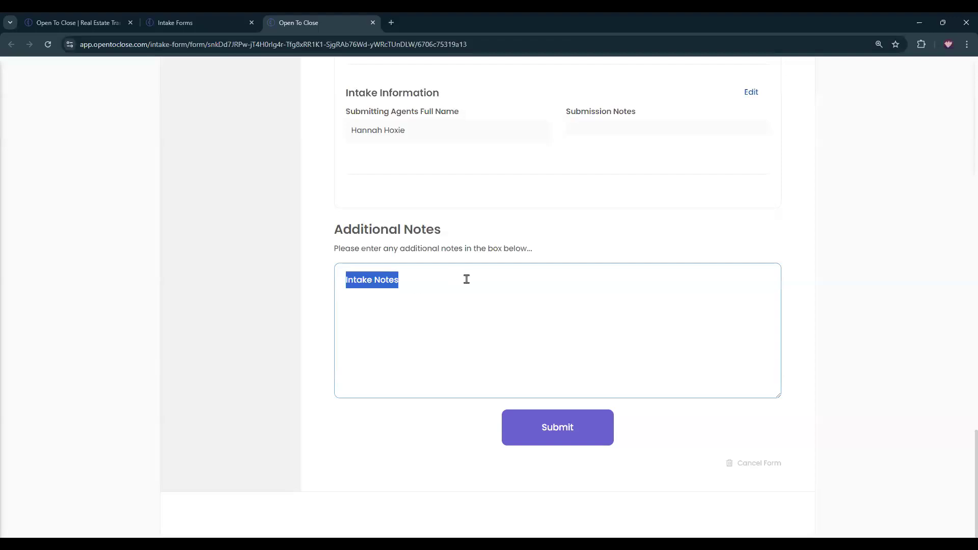
pyautogui.click(466, 279)
pyautogui.hotkey('ctrl', 'v')
pyautogui.hotkey('ctrl', 'v')
pyautogui.hotkey('ctrl', 'v')
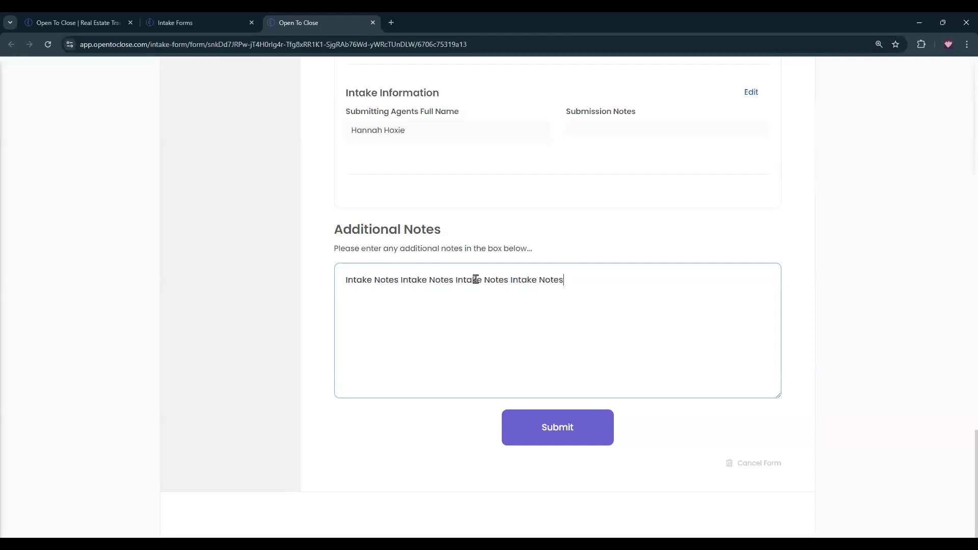
pyautogui.click(575, 445)
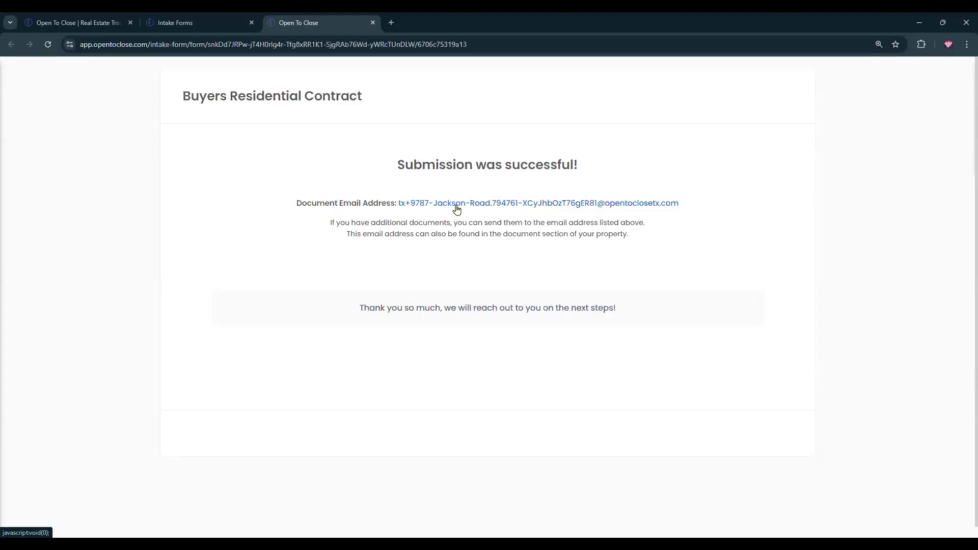
# Highlight the Document Email Address text on the submission confirmation page.
pyautogui.moveTo(681, 204); pyautogui.dragTo(399, 203)
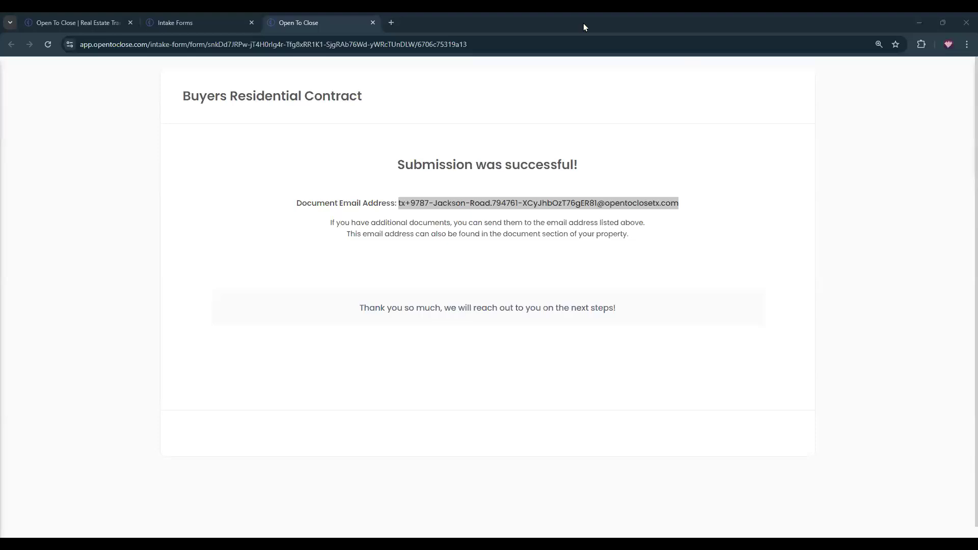
# Browse pending submissions, contacts, and the 123 Almond Avenue property's secondary intake forms.
pyautogui.click(373, 22)
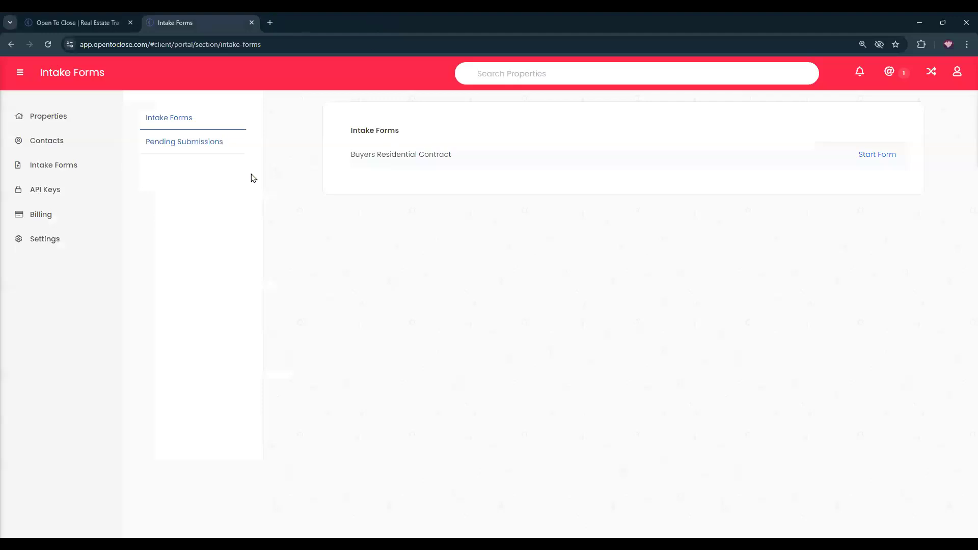
pyautogui.click(153, 147)
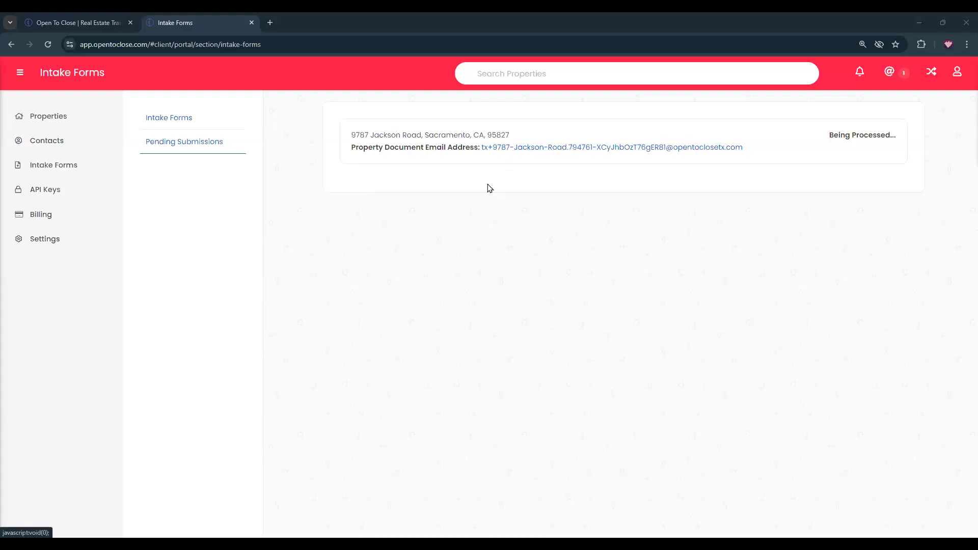
pyautogui.click(49, 147)
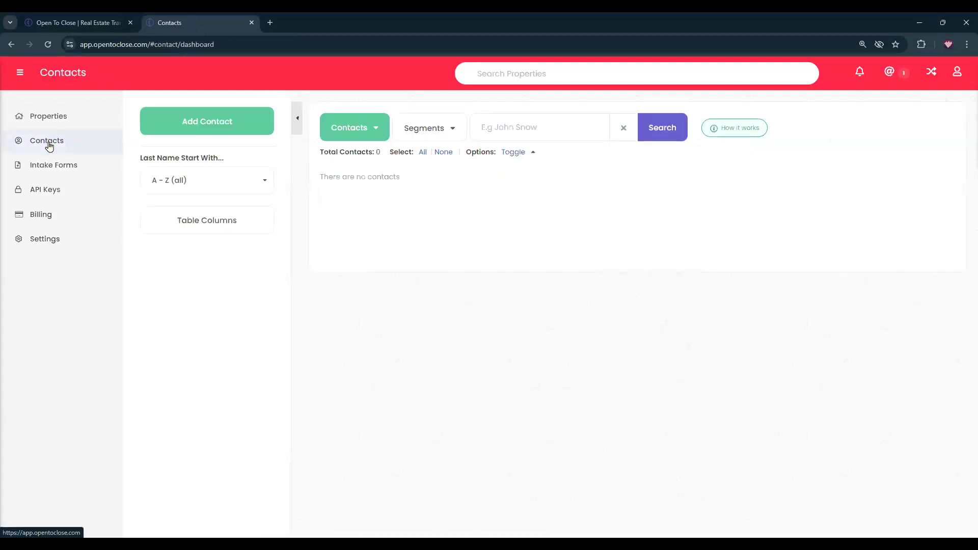
pyautogui.click(12, 117)
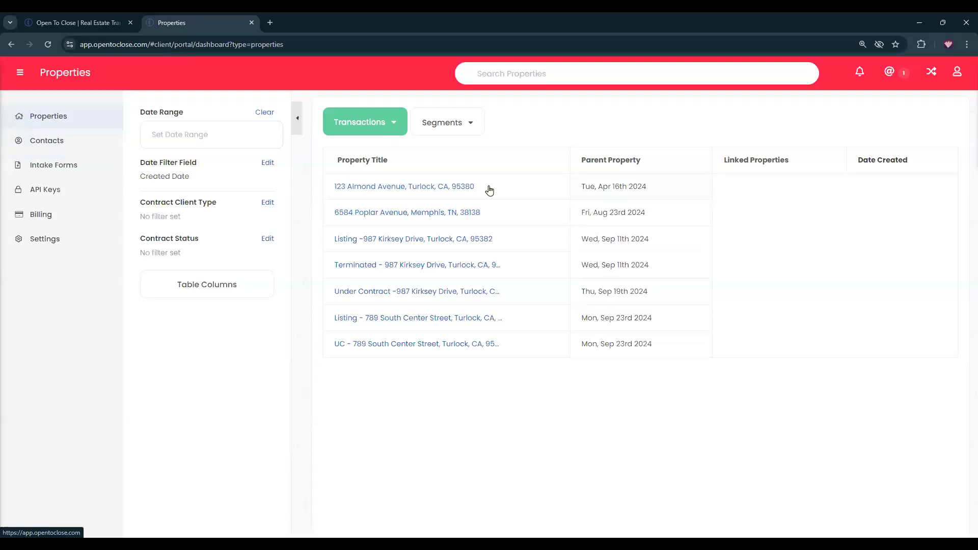
pyautogui.click(413, 188)
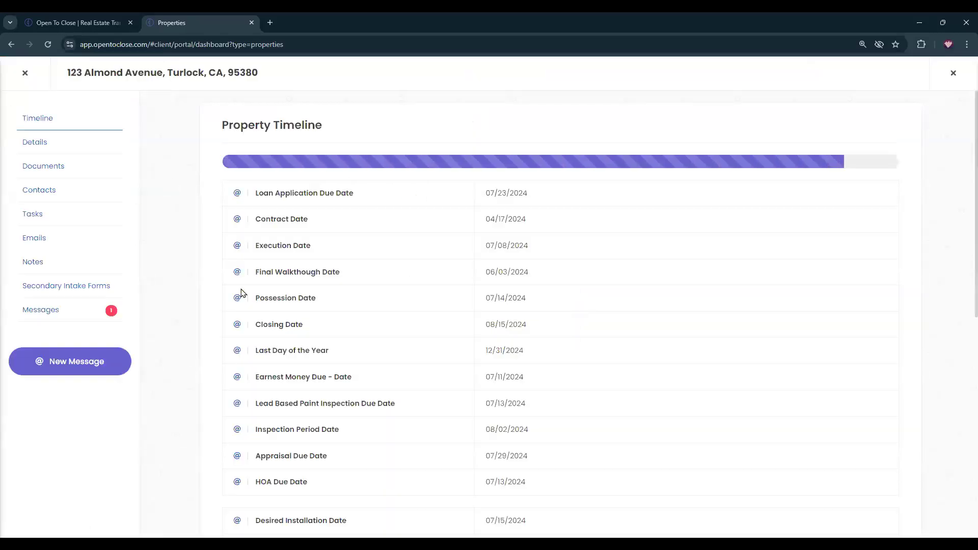
pyautogui.click(85, 286)
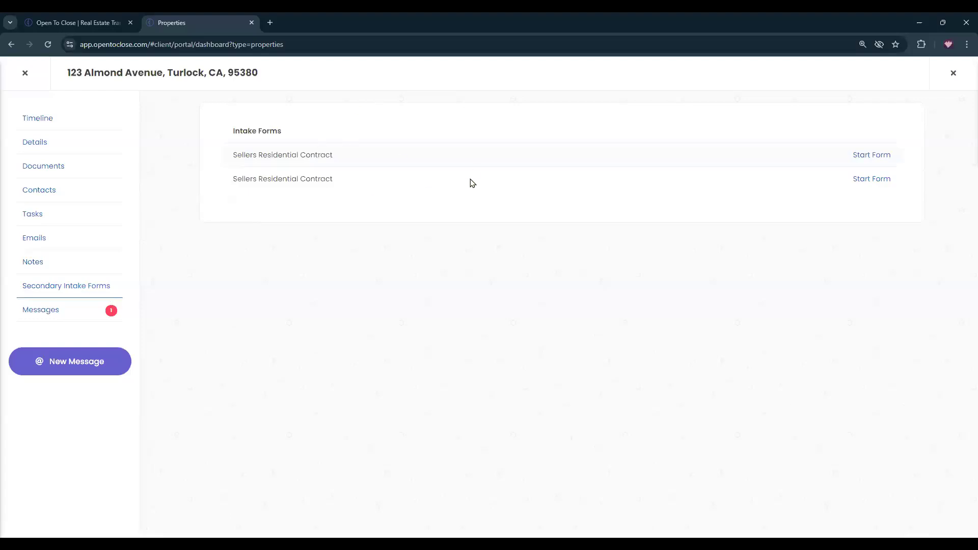
pyautogui.click(26, 74)
pyautogui.click(27, 103)
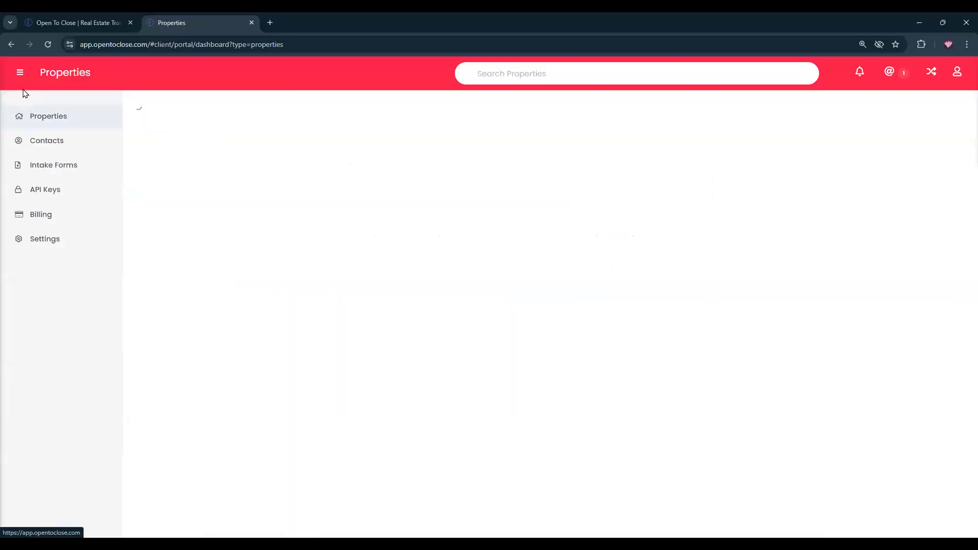
# Collapse the sidebar, switch back to the main user account and open Intake > Submitted.
pyautogui.click(21, 72)
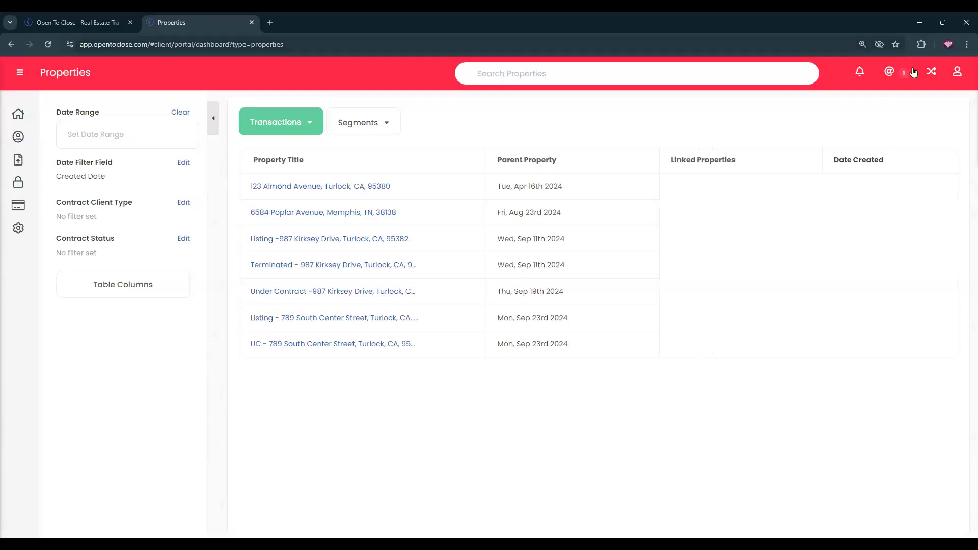
pyautogui.click(931, 72)
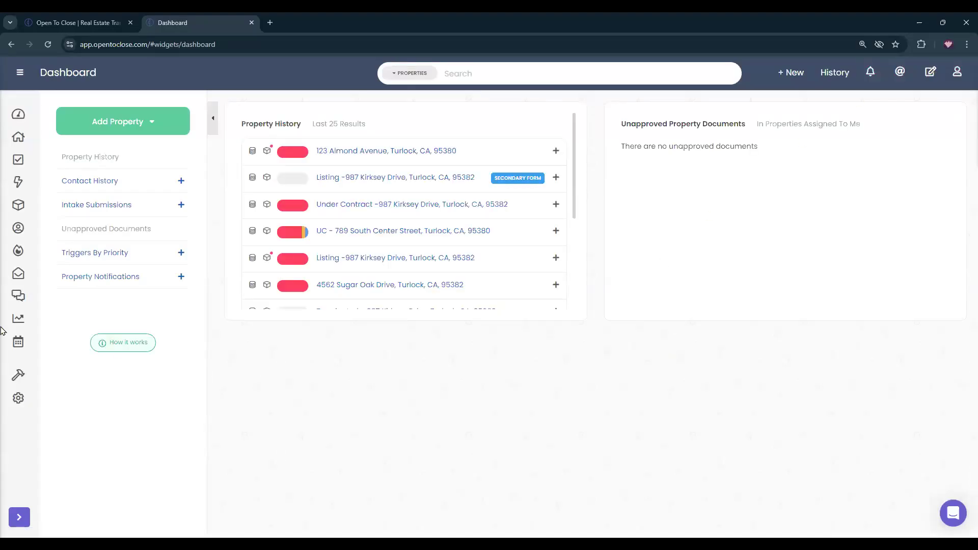
pyautogui.moveTo(26, 254)
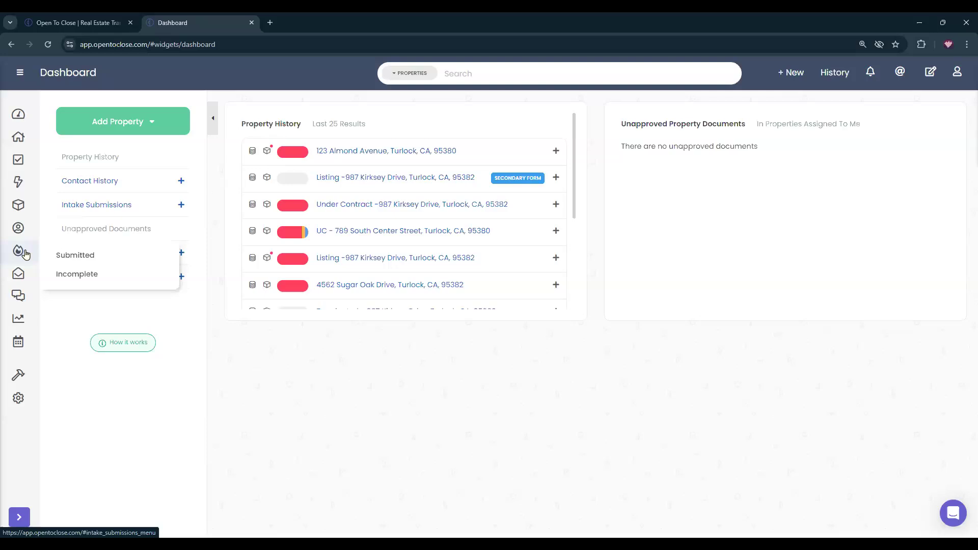
pyautogui.click(94, 259)
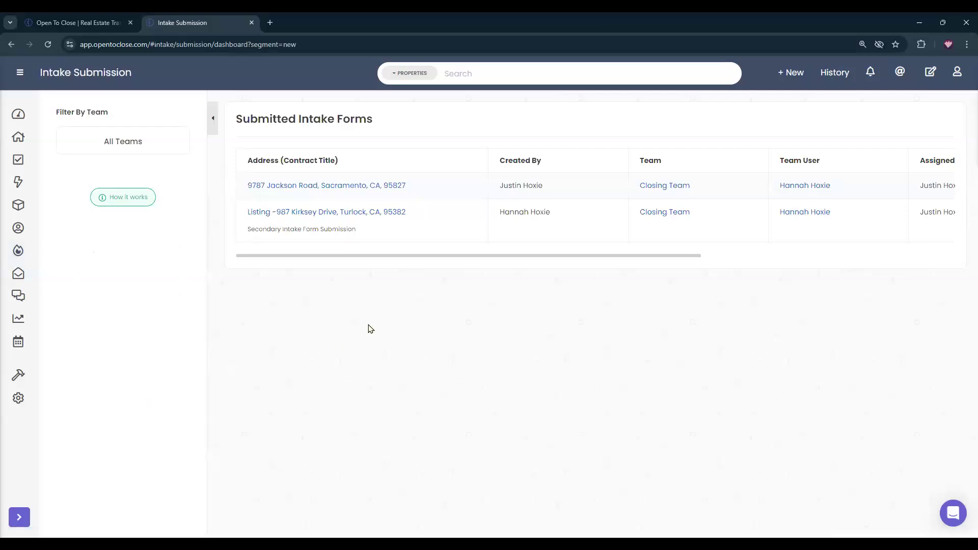
pyautogui.click(312, 187)
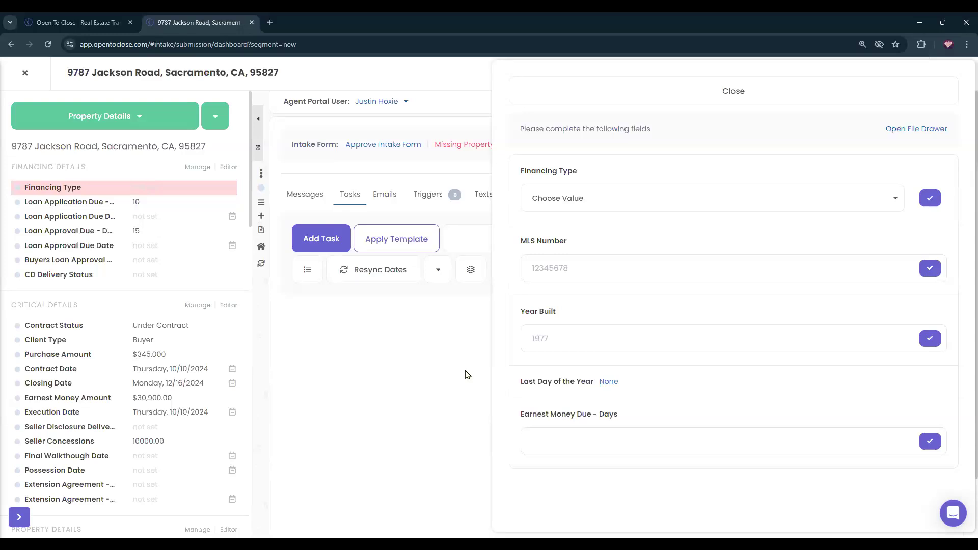
# Set Financing Type to Conventional, MLS number to 123456789 and Year Built to 1969.
pyautogui.click(577, 200)
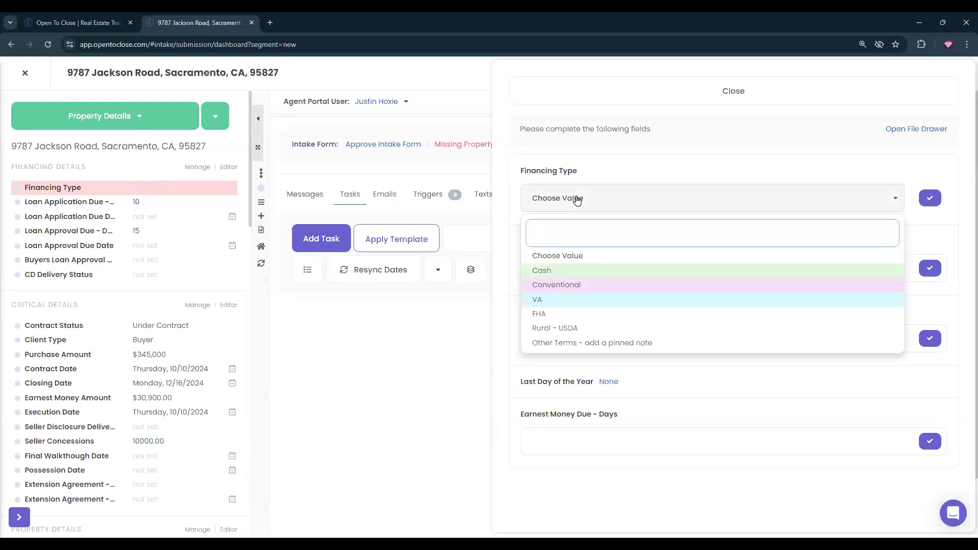
pyautogui.click(549, 289)
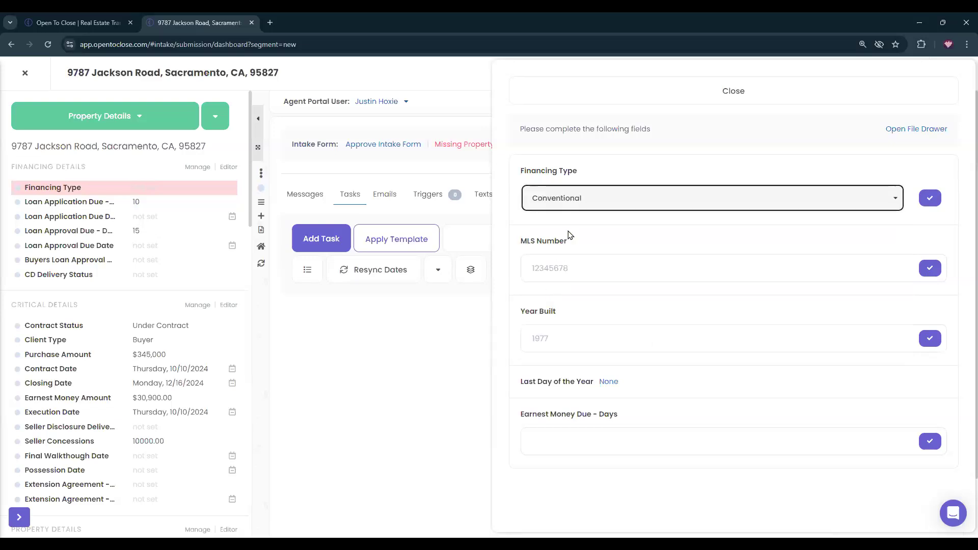
pyautogui.click(932, 198)
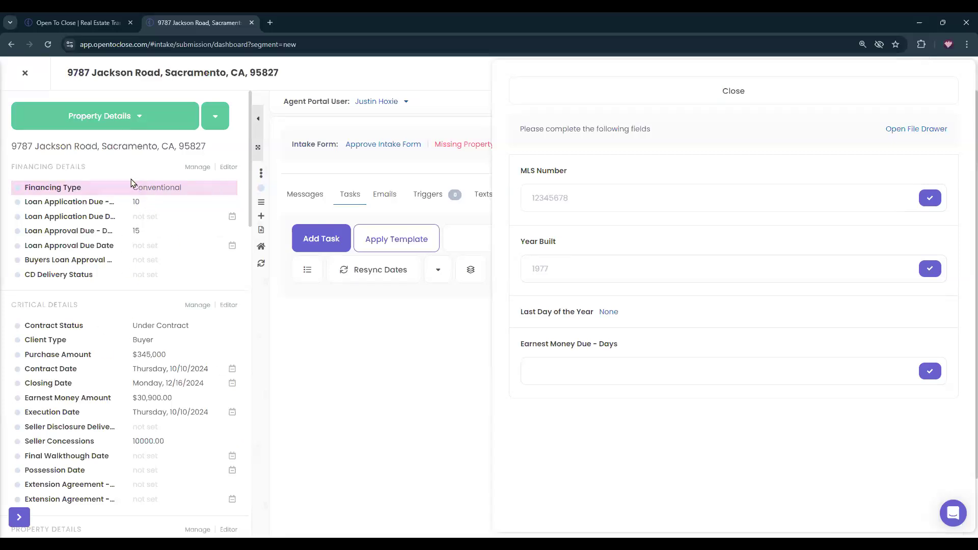
pyautogui.click(575, 193)
pyautogui.write('123456789')
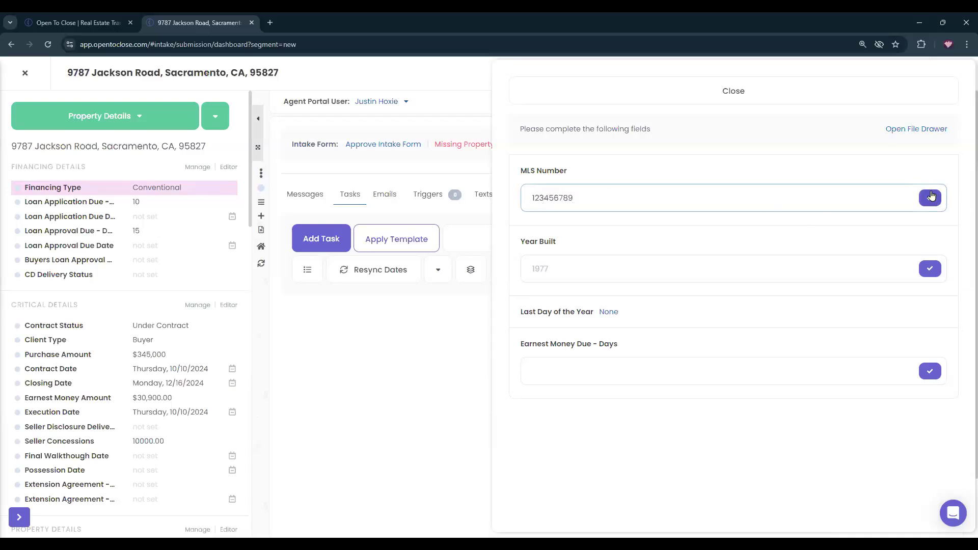
pyautogui.click(930, 197)
pyautogui.click(574, 203)
pyautogui.write('1969')
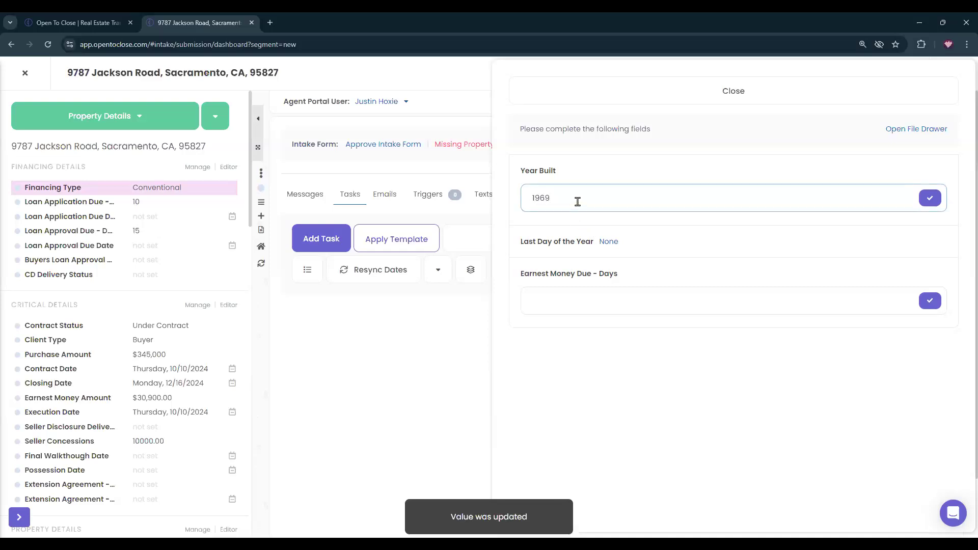
pyautogui.click(930, 198)
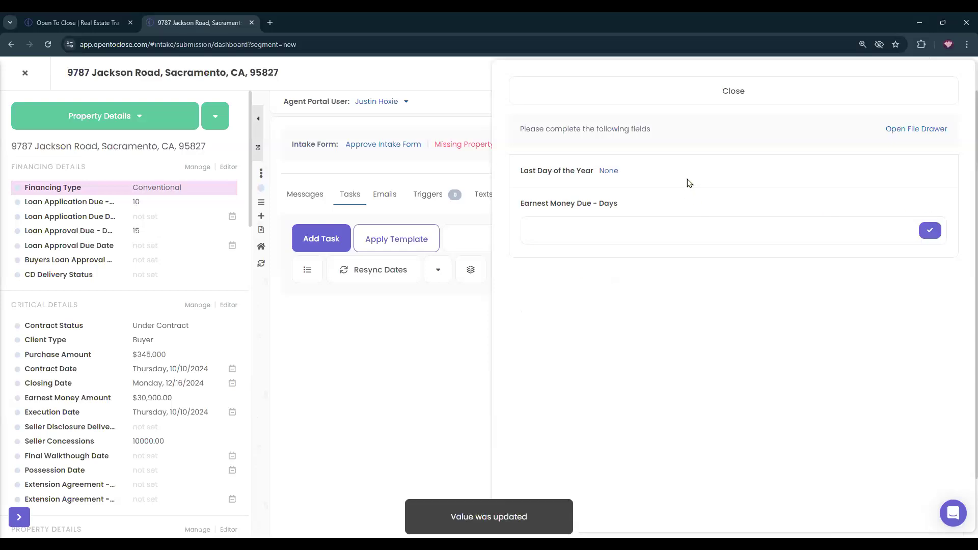
# Set Last Day of the Year to 12/31/2025 and Earnest Money Due to 3 days.
pyautogui.click(608, 171)
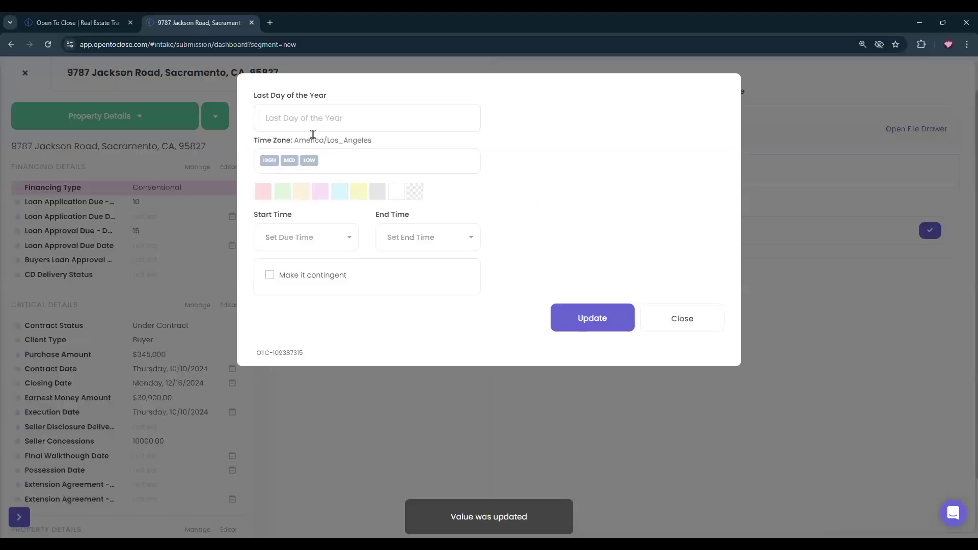
pyautogui.click(316, 121)
pyautogui.write('1')
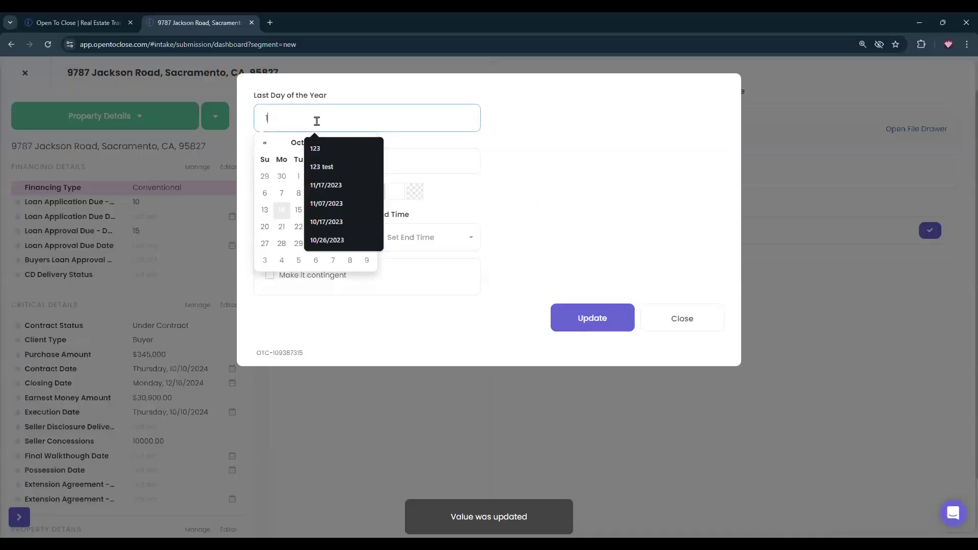
pyautogui.write('2/31/20')
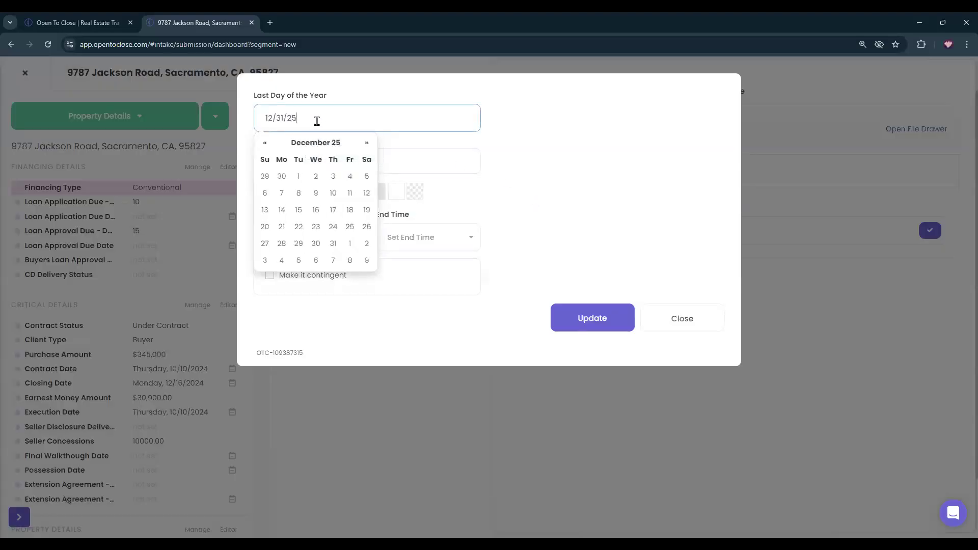
pyautogui.write('25')
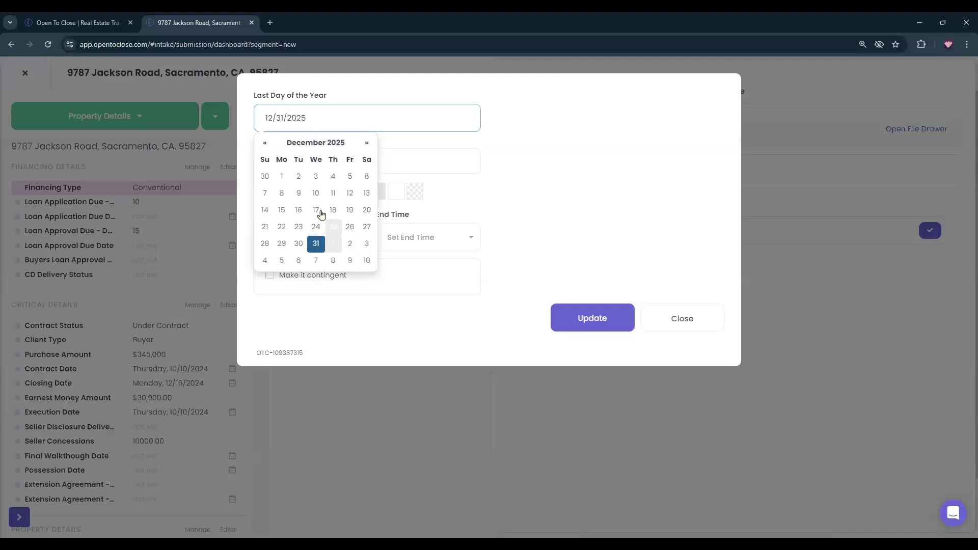
pyautogui.click(599, 334)
pyautogui.click(610, 322)
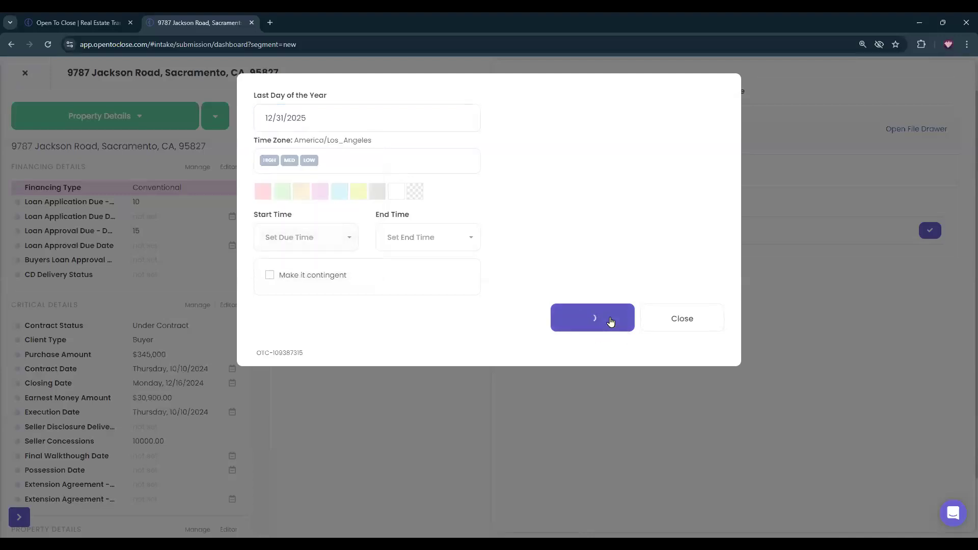
pyautogui.click(579, 198)
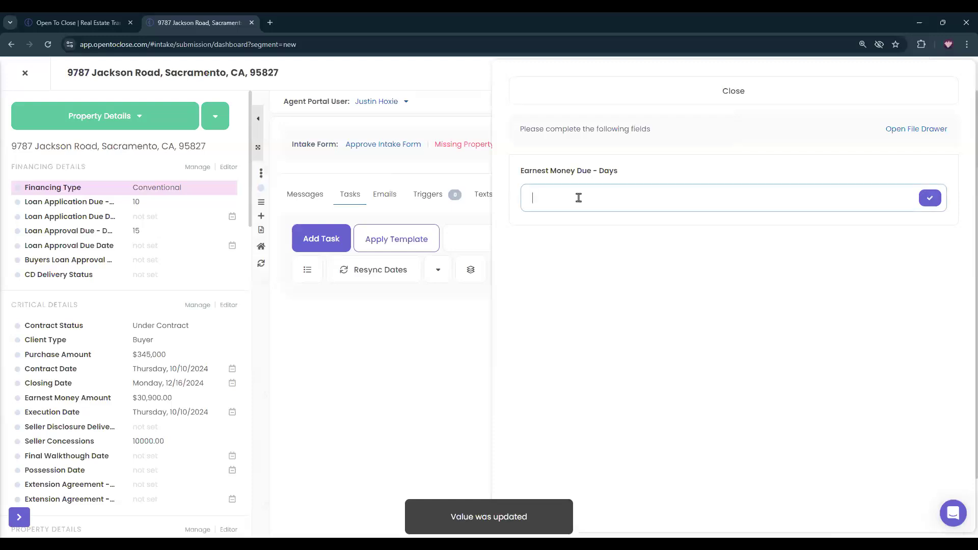
pyautogui.write('3')
pyautogui.click(932, 203)
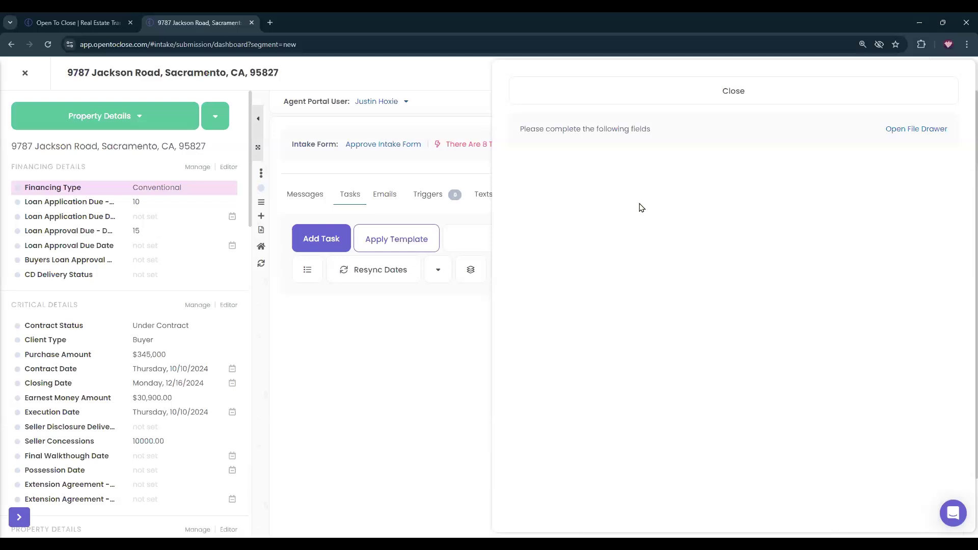
pyautogui.click(572, 90)
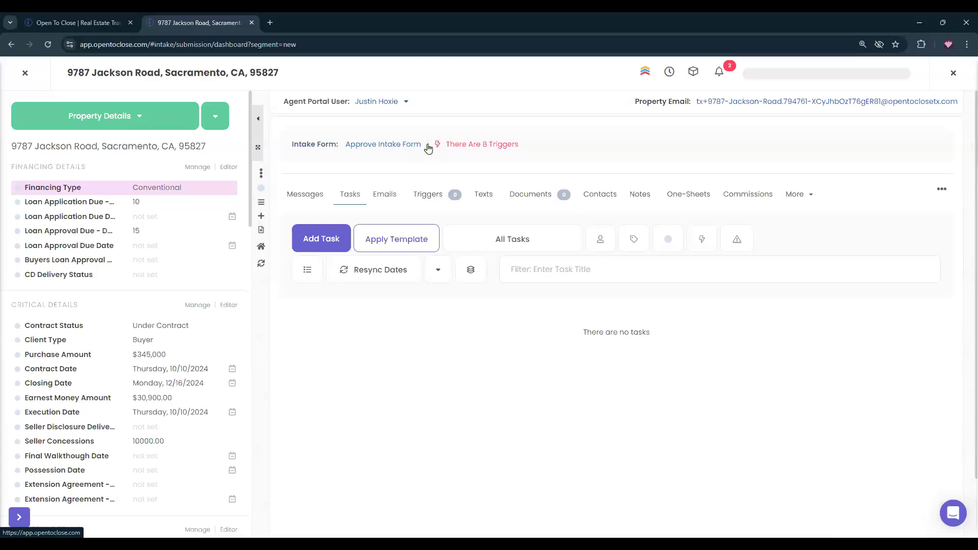
pyautogui.click(25, 73)
pyautogui.click(386, 213)
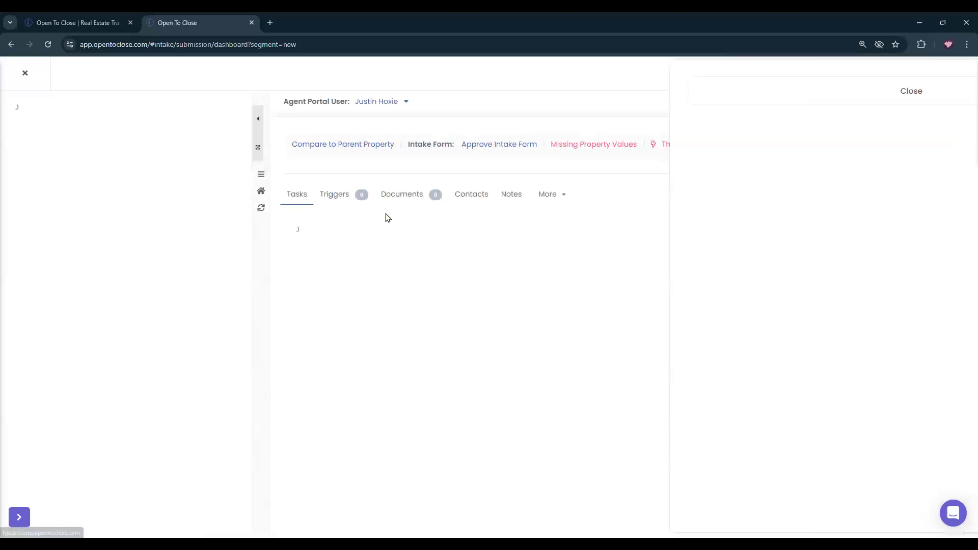
pyautogui.click(619, 93)
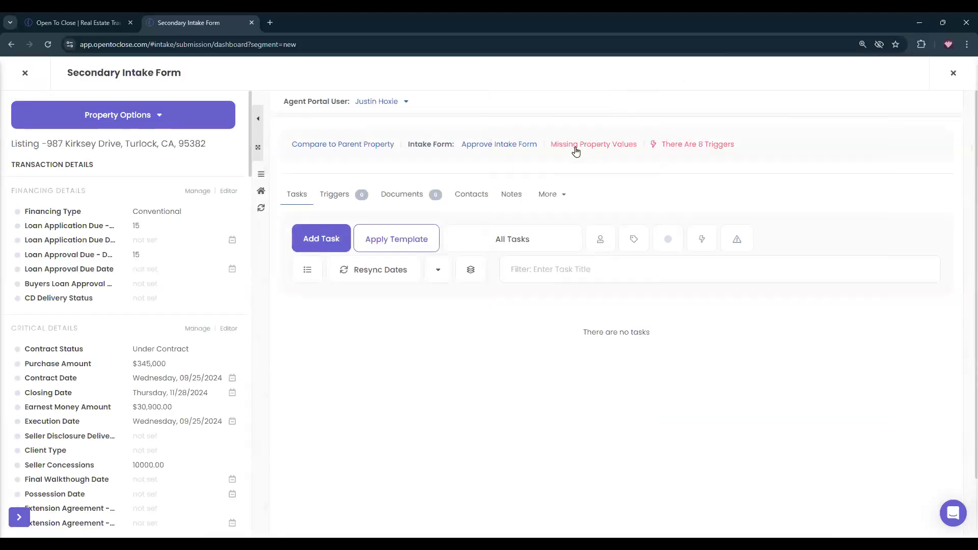
pyautogui.click(610, 147)
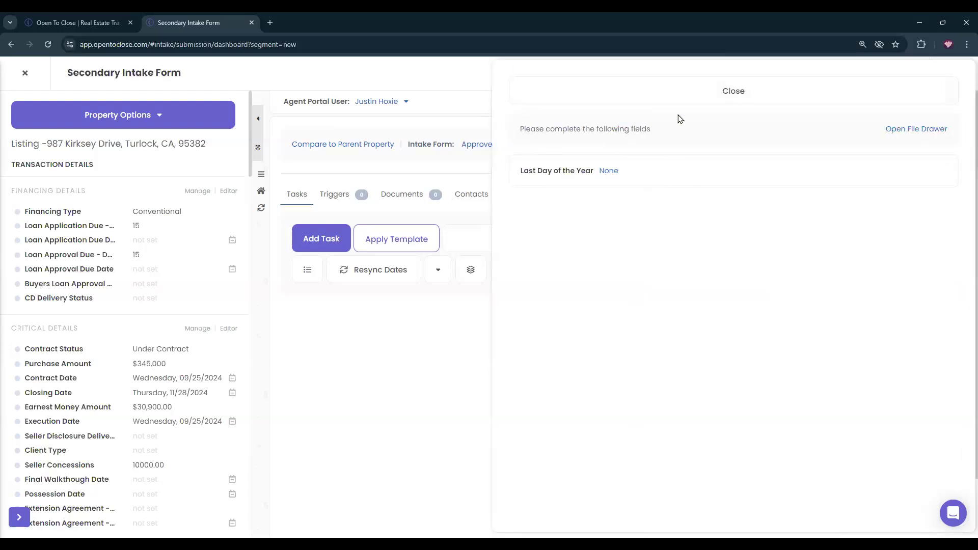
pyautogui.click(25, 72)
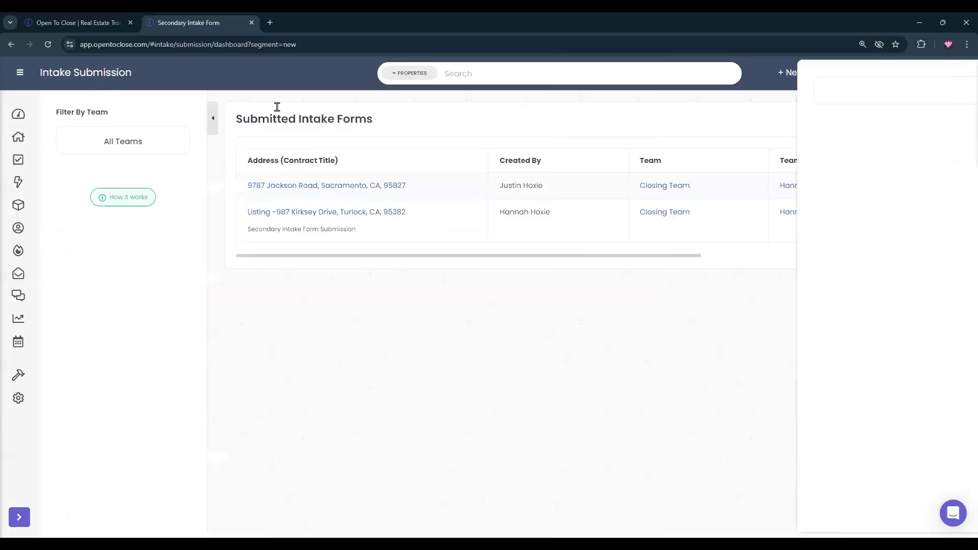
pyautogui.click(348, 184)
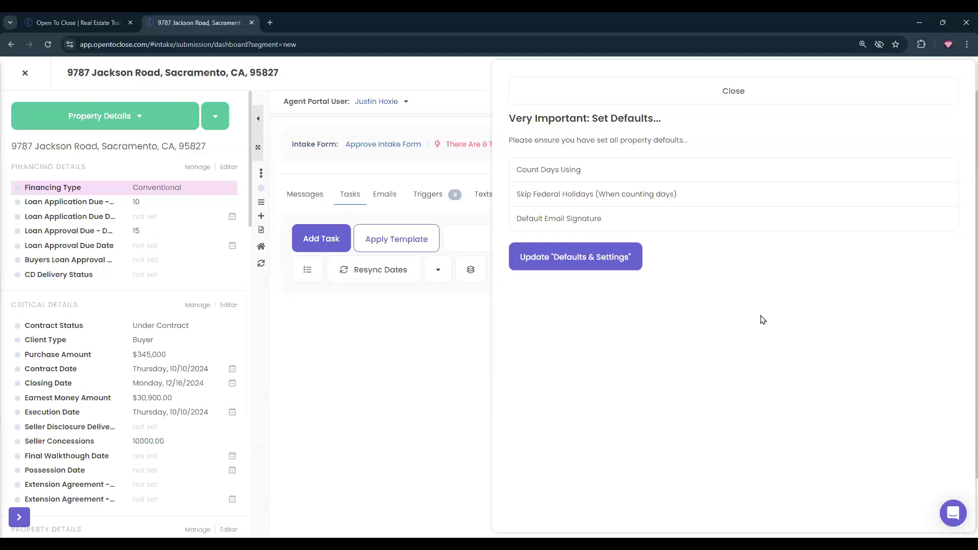
# Set the property defaults to Business Day(s), Count Federal Holidays and weekend Roll Back.
pyautogui.click(563, 262)
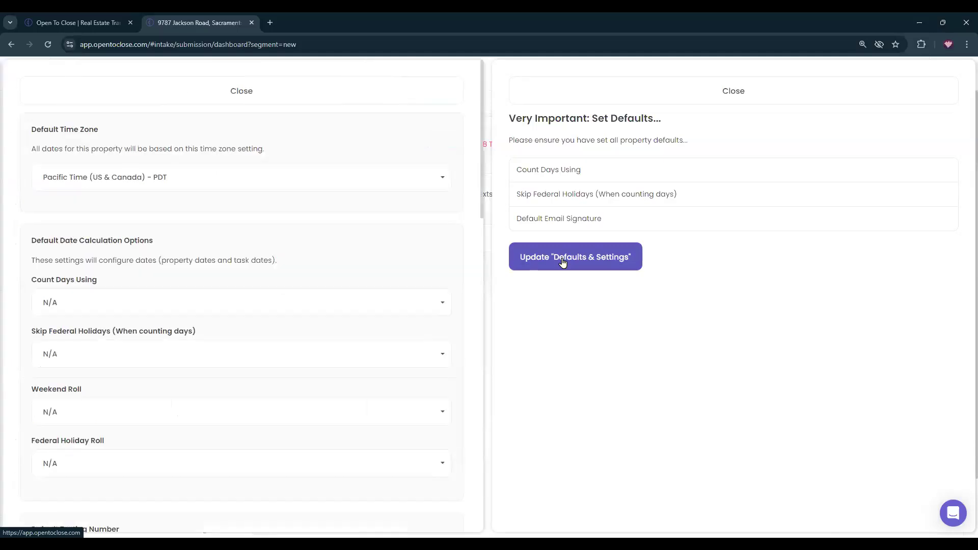
pyautogui.click(88, 304)
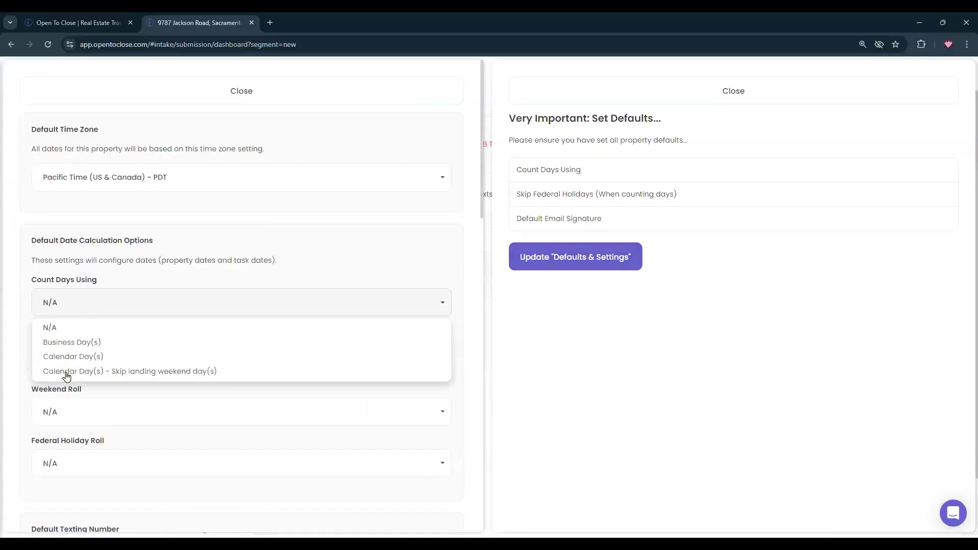
pyautogui.click(51, 343)
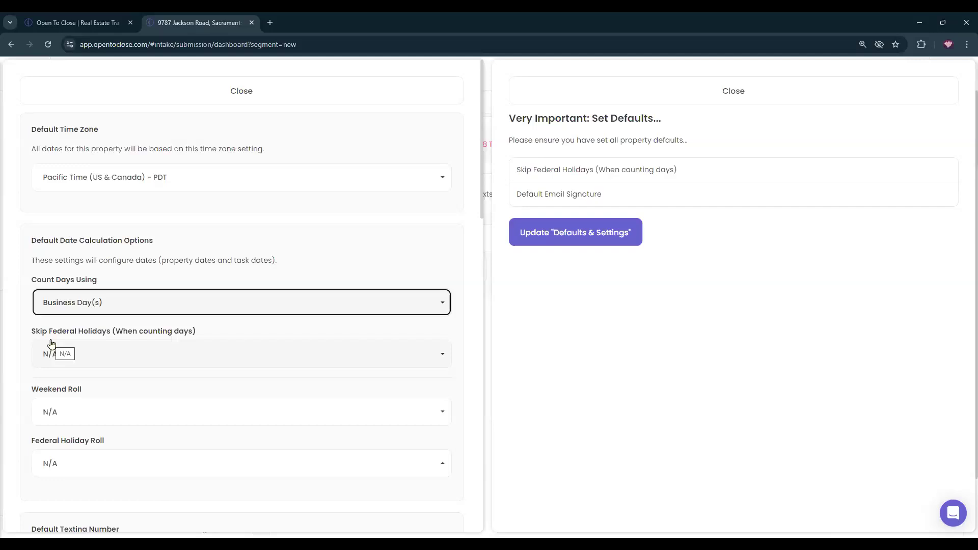
pyautogui.click(51, 350)
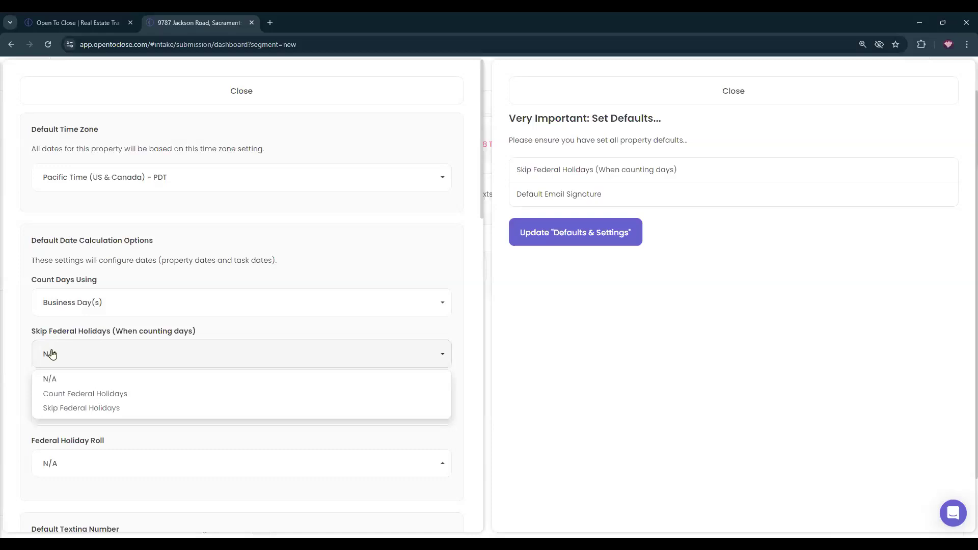
pyautogui.click(66, 393)
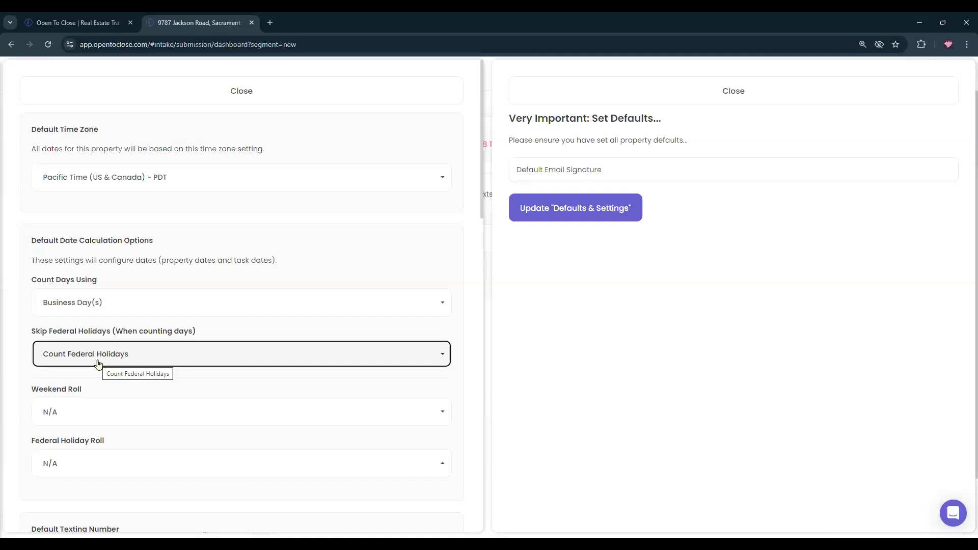
pyautogui.click(83, 417)
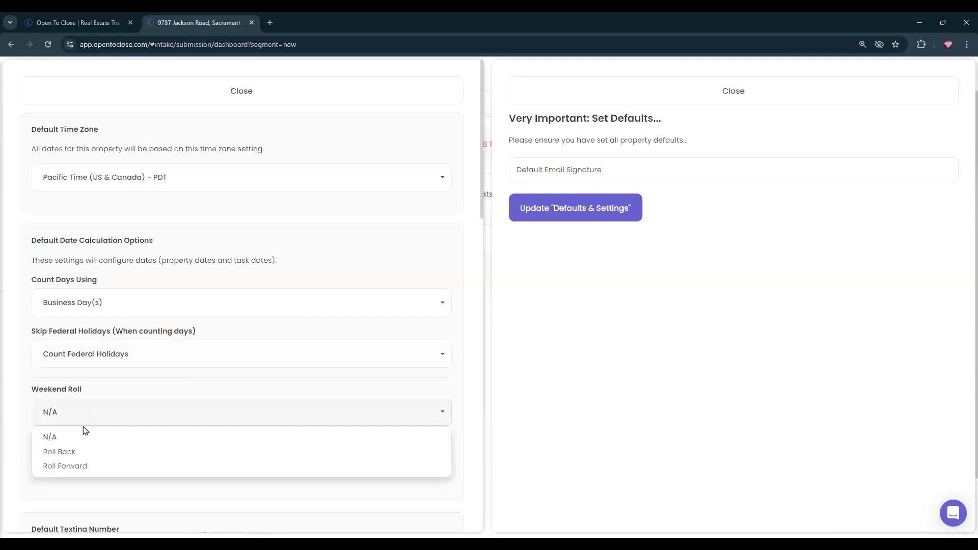
pyautogui.click(68, 453)
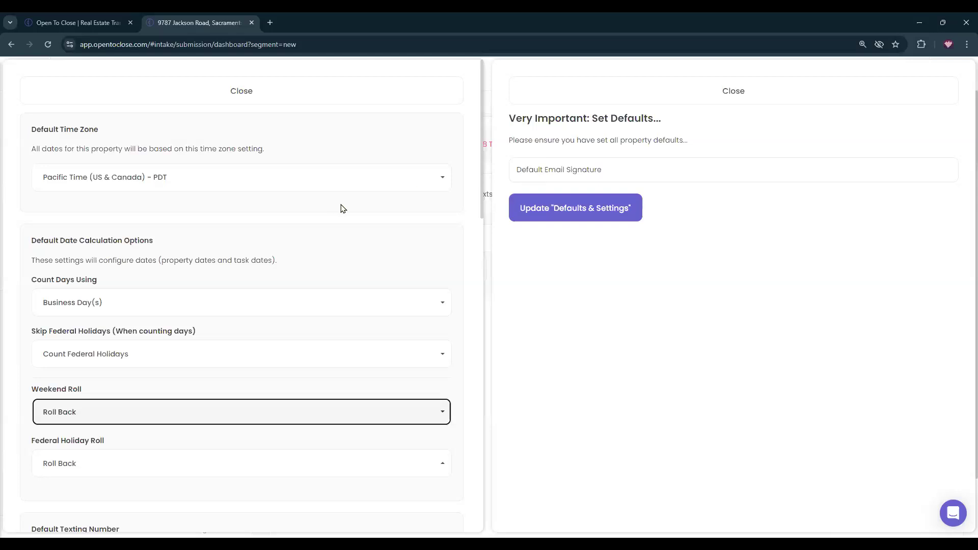
pyautogui.scroll(-4, 218, 294)
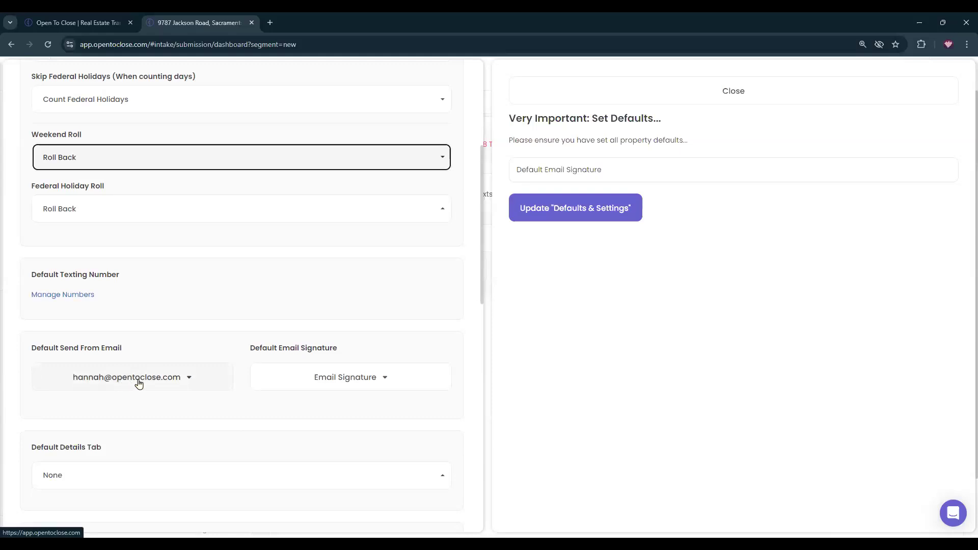
# Make 'clone' the default email signature and bring up the Edit Signatures list.
pyautogui.click(324, 391)
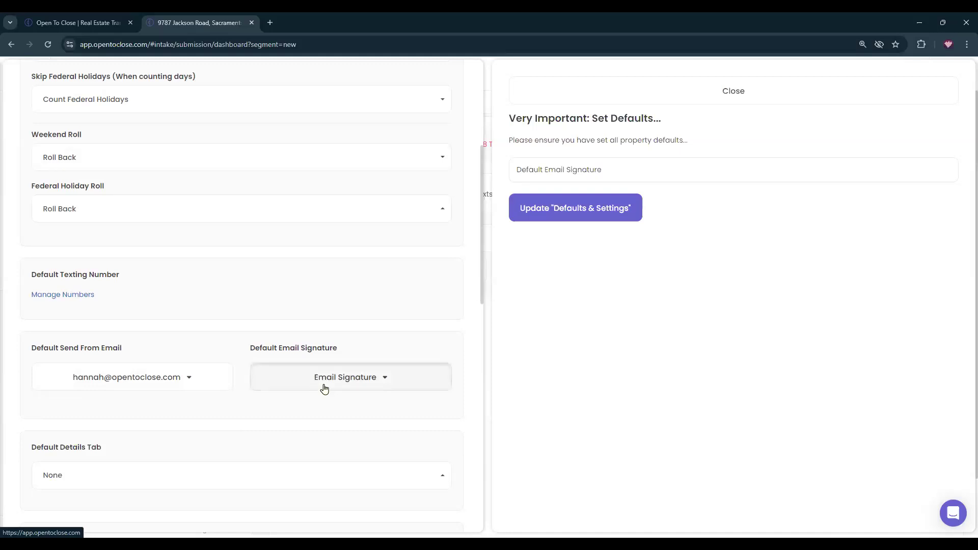
pyautogui.click(268, 403)
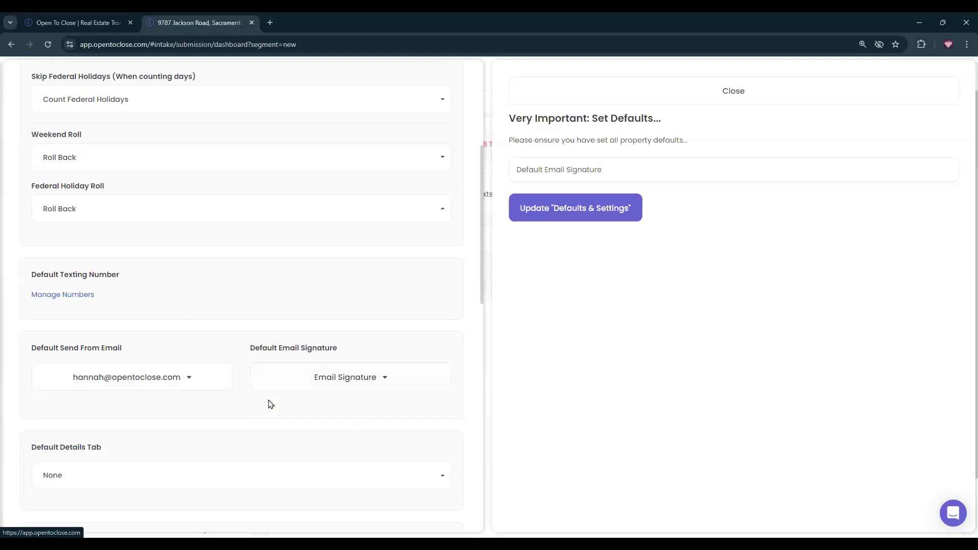
pyautogui.click(309, 372)
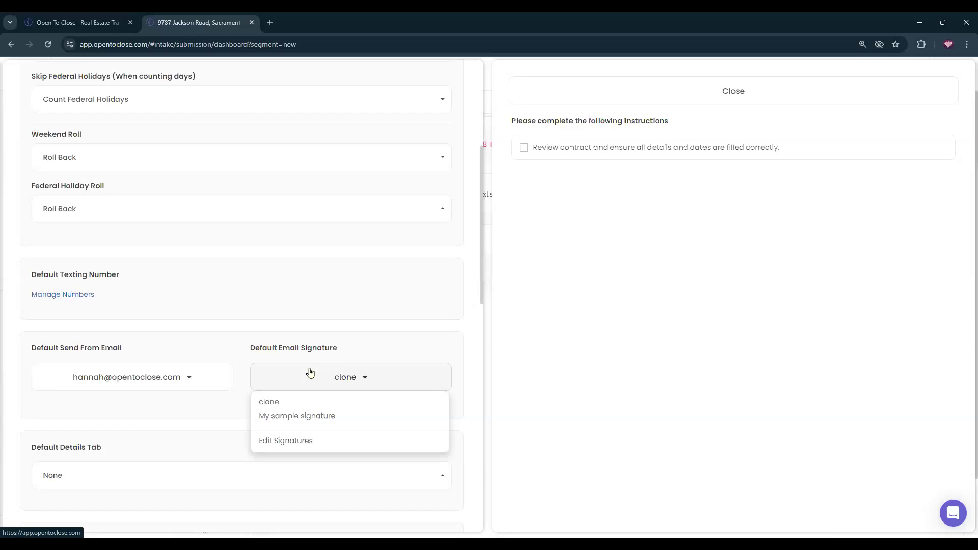
pyautogui.click(295, 441)
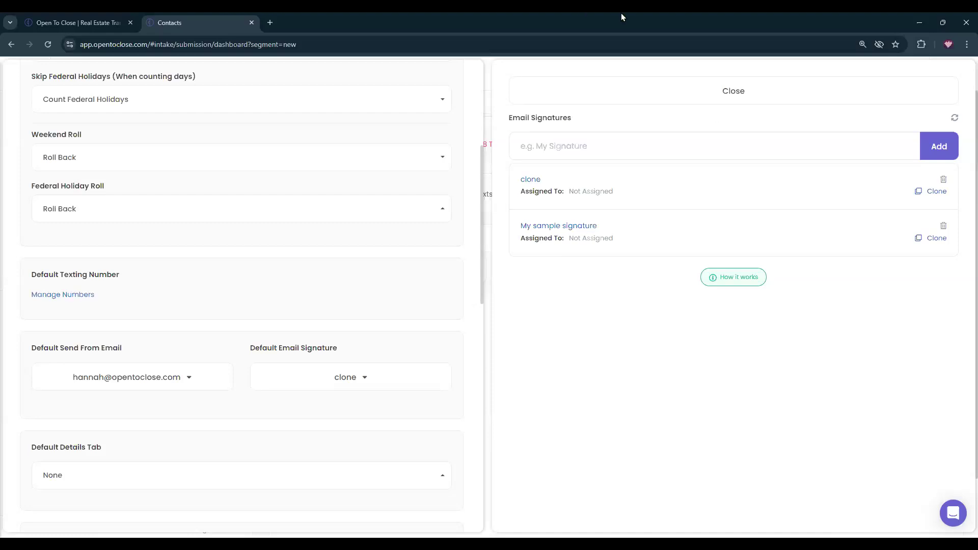
pyautogui.tripleClick(578, 241)
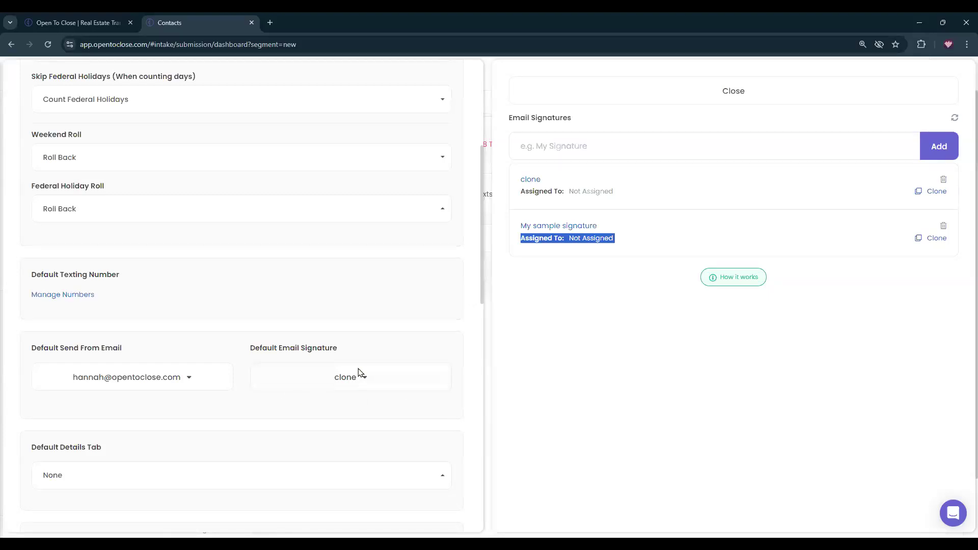
pyautogui.click(537, 231)
pyautogui.click(294, 173)
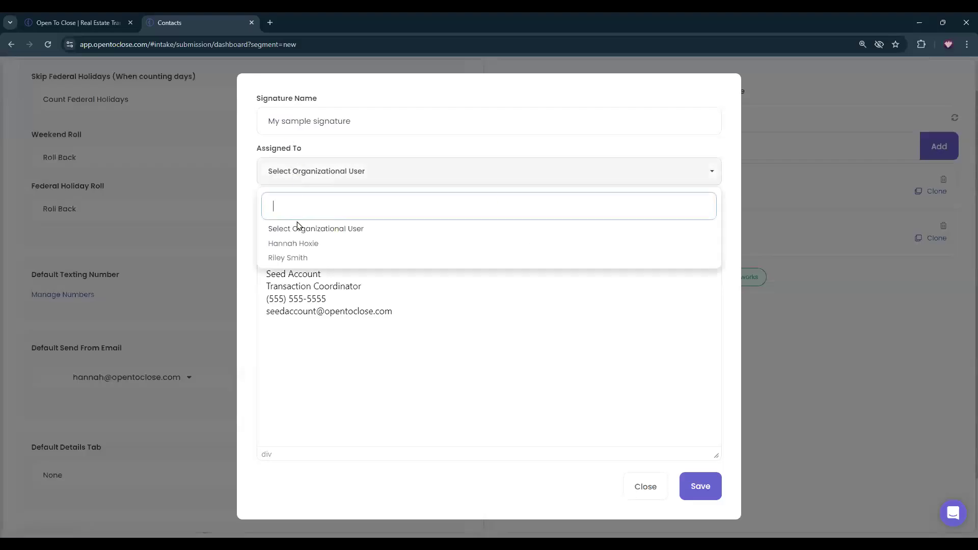
pyautogui.click(293, 244)
pyautogui.click(688, 483)
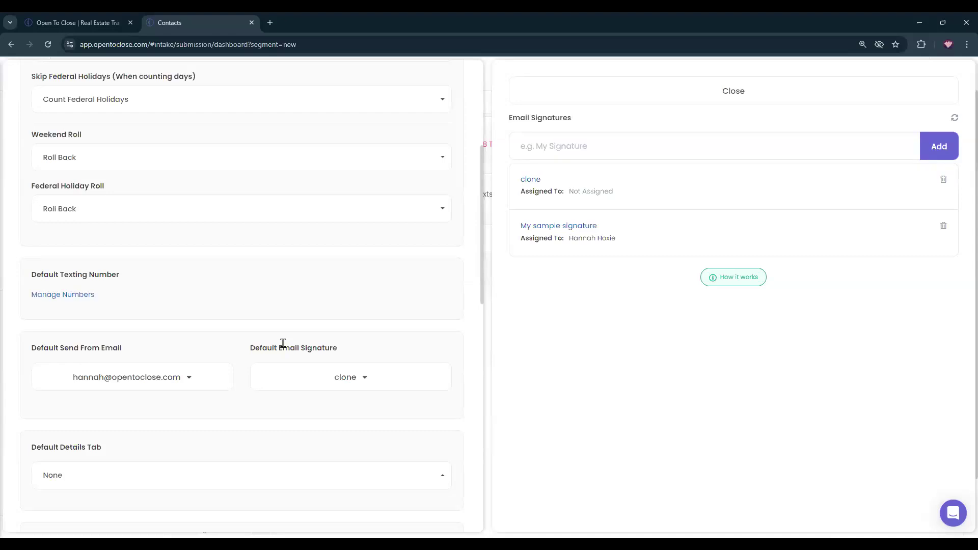
pyautogui.click(573, 226)
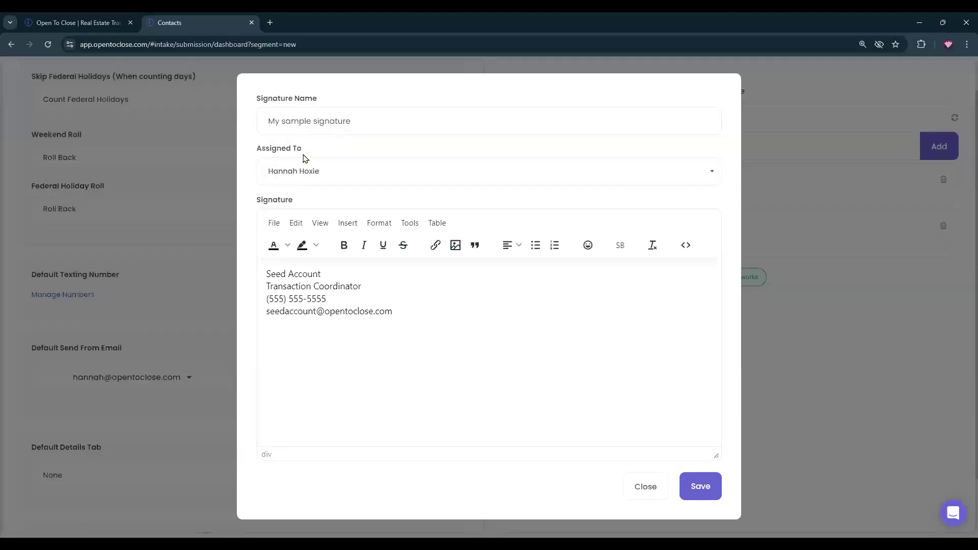
pyautogui.click(299, 168)
pyautogui.click(294, 228)
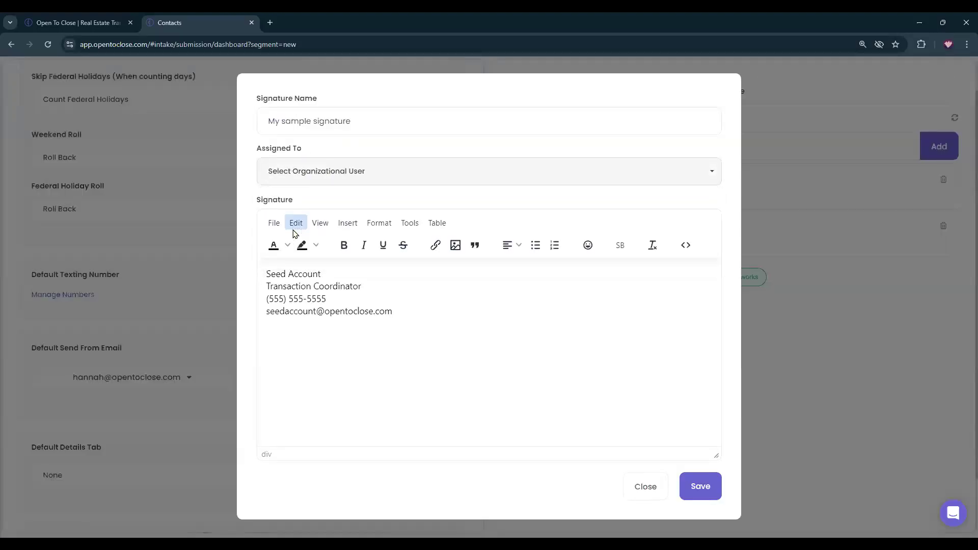
pyautogui.click(711, 485)
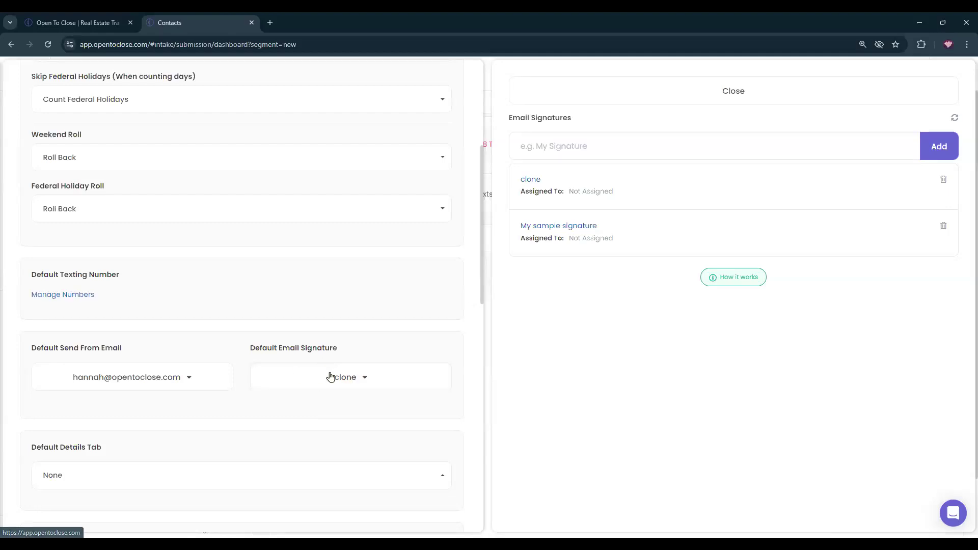
# Close the Email Signatures panel, leaving the default signature unchanged.
pyautogui.click(304, 387)
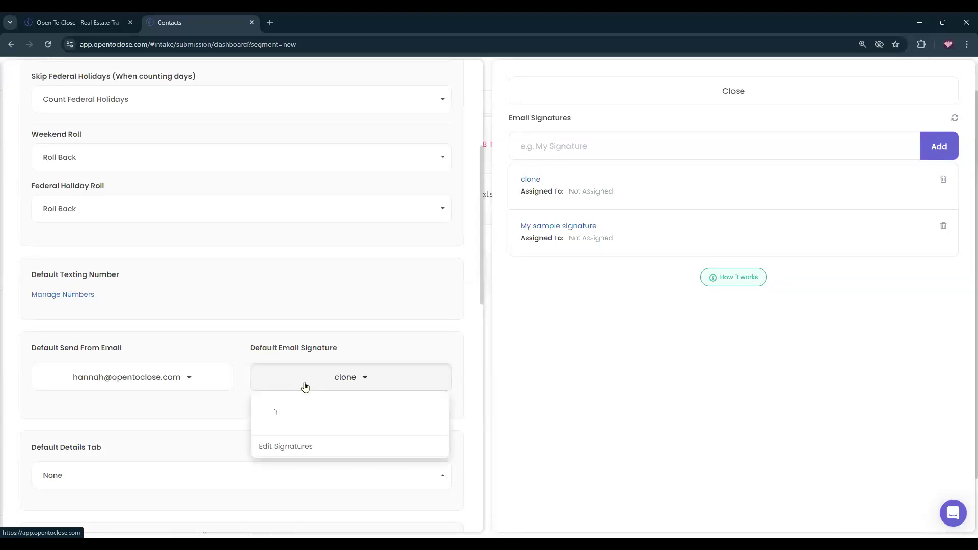
pyautogui.click(344, 385)
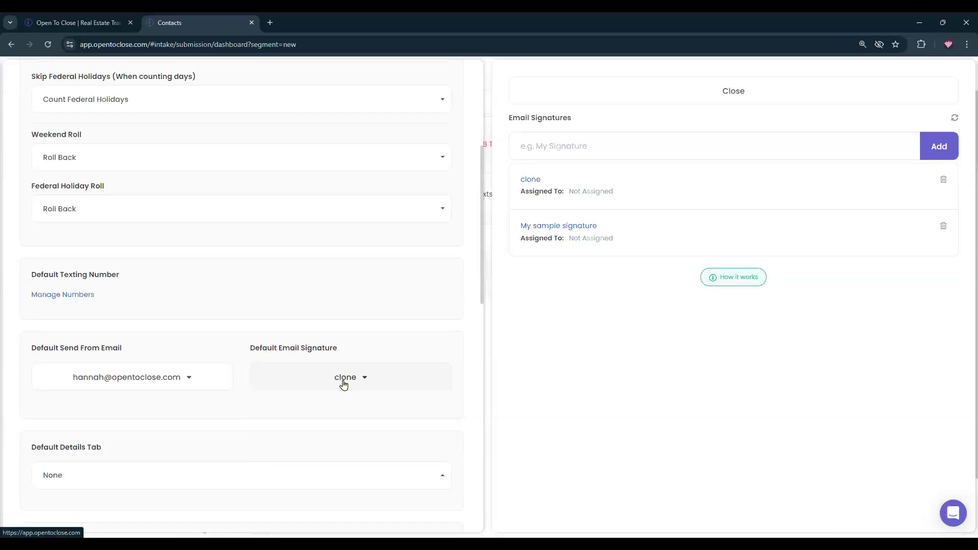
pyautogui.scroll(5, 344, 385)
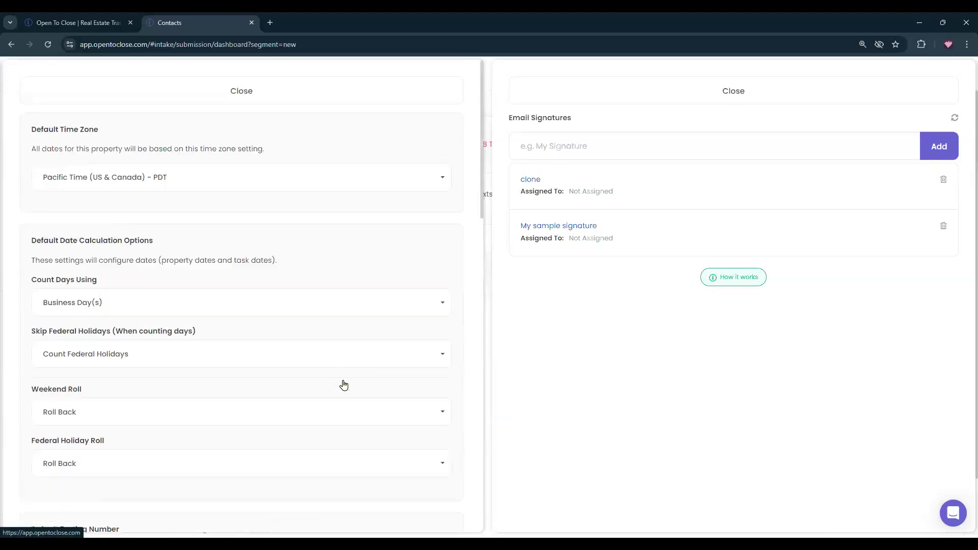
pyautogui.click(541, 90)
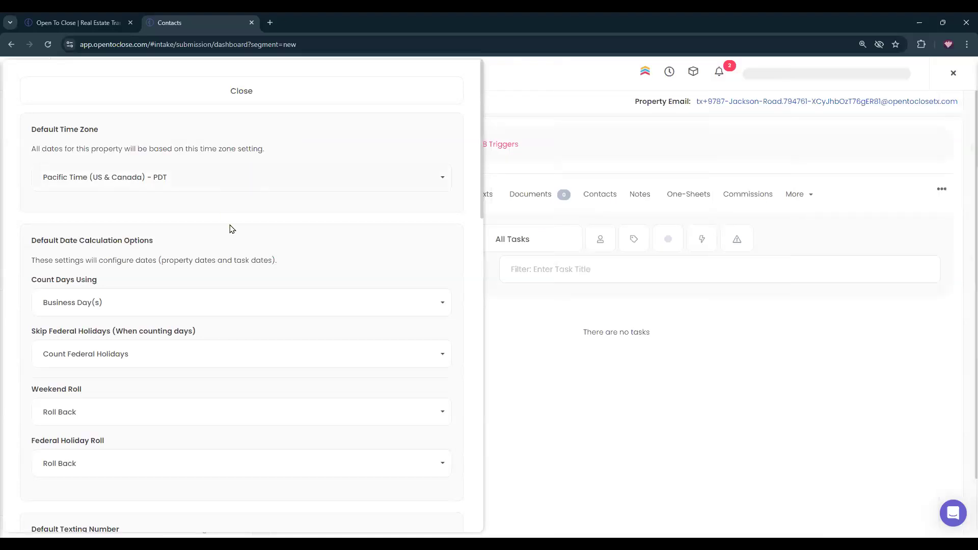
pyautogui.click(215, 92)
# Close the defaults settings and review the two unapproved documents under Documents.
pyautogui.click(542, 195)
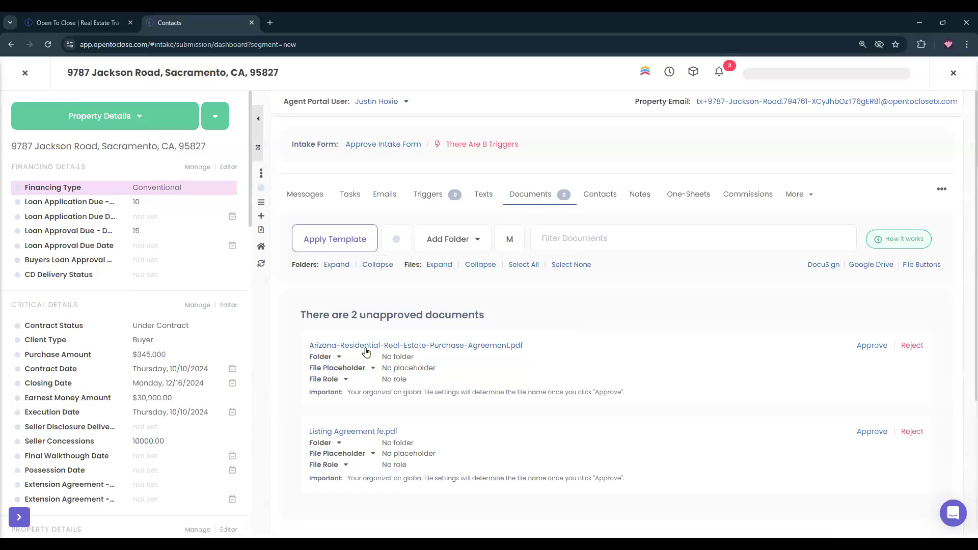
pyautogui.scroll(-3, 547, 245)
pyautogui.scroll(-1, 551, 259)
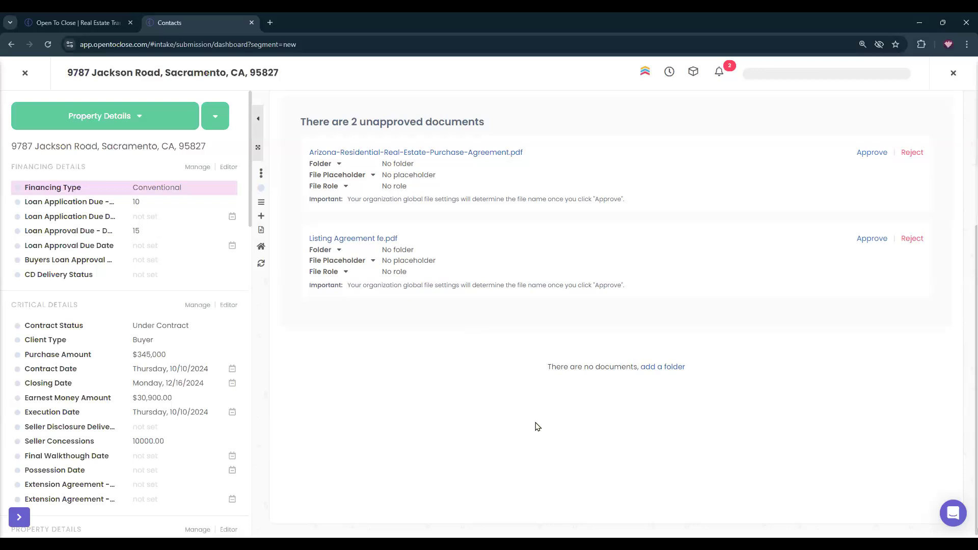
pyautogui.scroll(4, 537, 427)
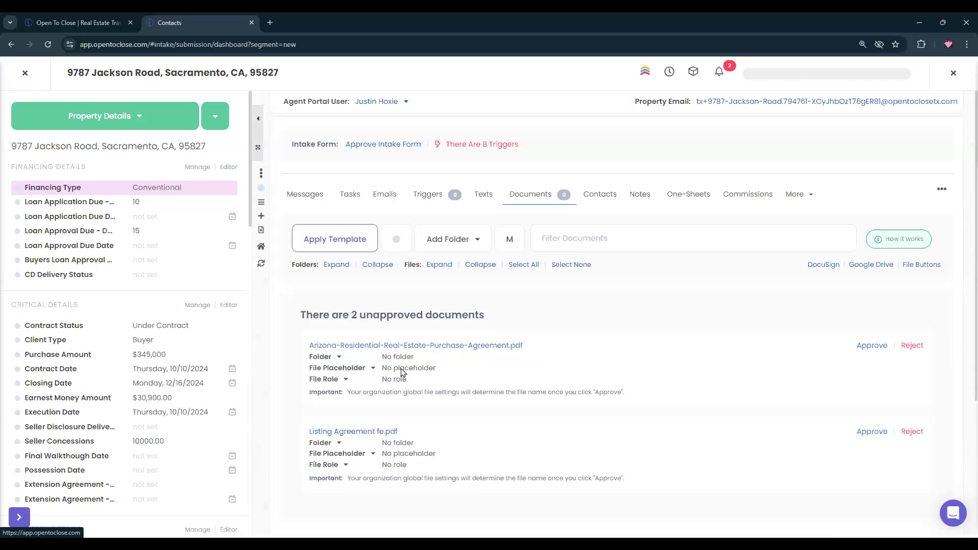
pyautogui.click(599, 197)
pyautogui.click(462, 249)
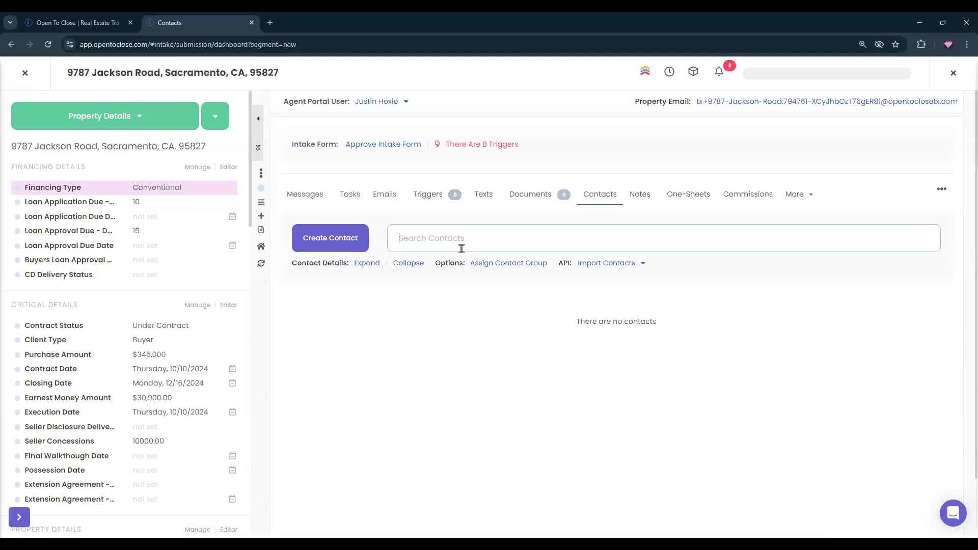
pyautogui.write('michael')
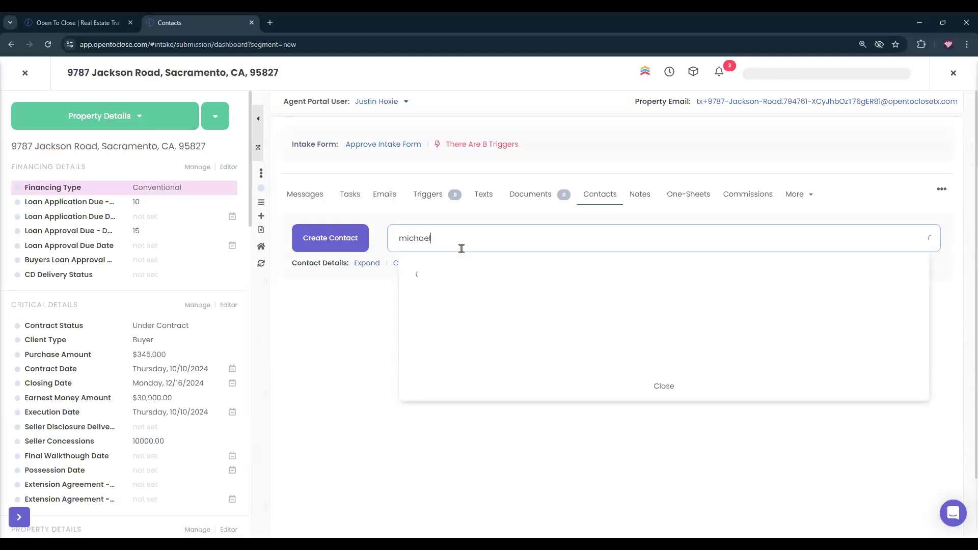
pyautogui.click(472, 274)
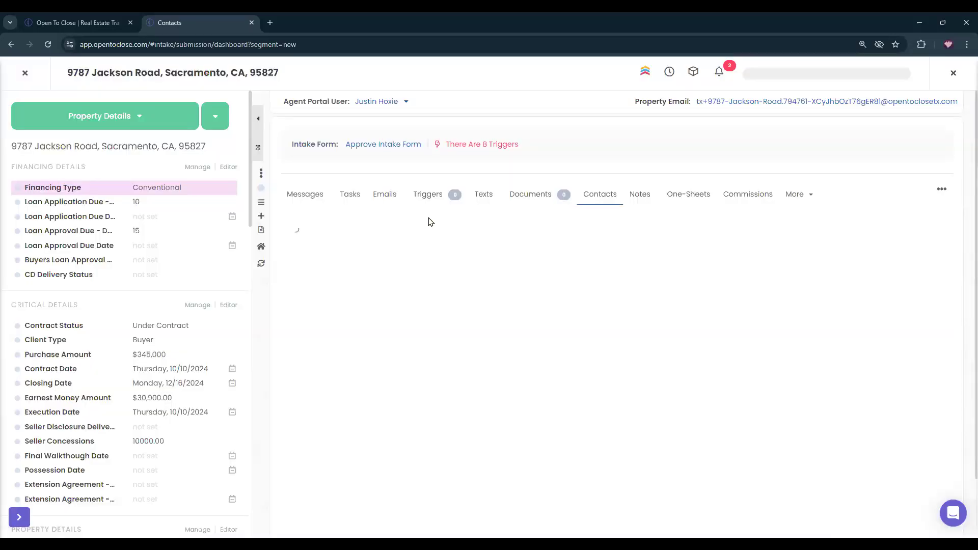
pyautogui.click(433, 234)
pyautogui.write('smaple')
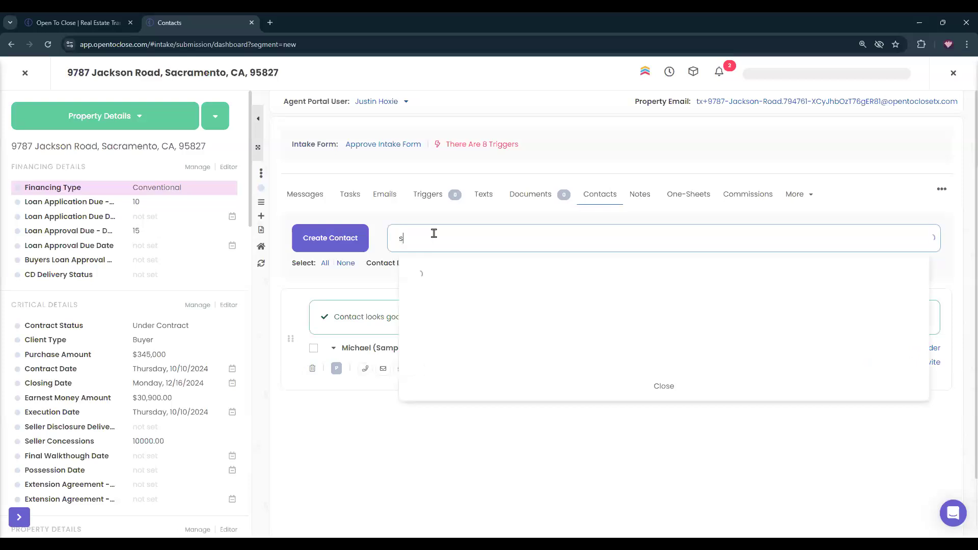
pyautogui.press('BackSpace')
pyautogui.press('BackSpace')
pyautogui.press('BackSpace')
pyautogui.press('BackSpace')
pyautogui.press('BackSpace')
pyautogui.write('ampl')
pyautogui.press('BackSpace')
pyautogui.press('BackSpace')
pyautogui.press('BackSpace')
pyautogui.press('BackSpace')
pyautogui.press('BackSpace')
pyautogui.write('sa')
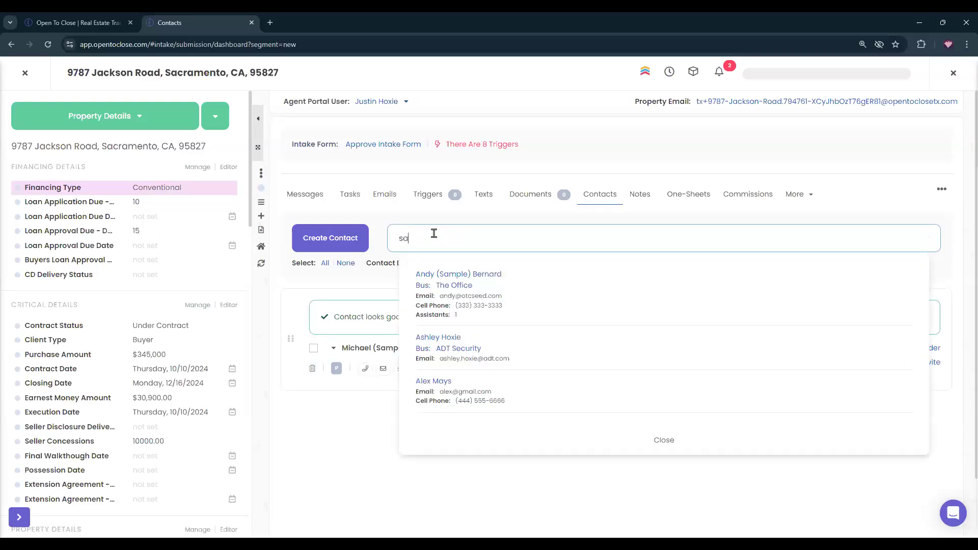
pyautogui.press('BackSpace')
pyautogui.press('BackSpace')
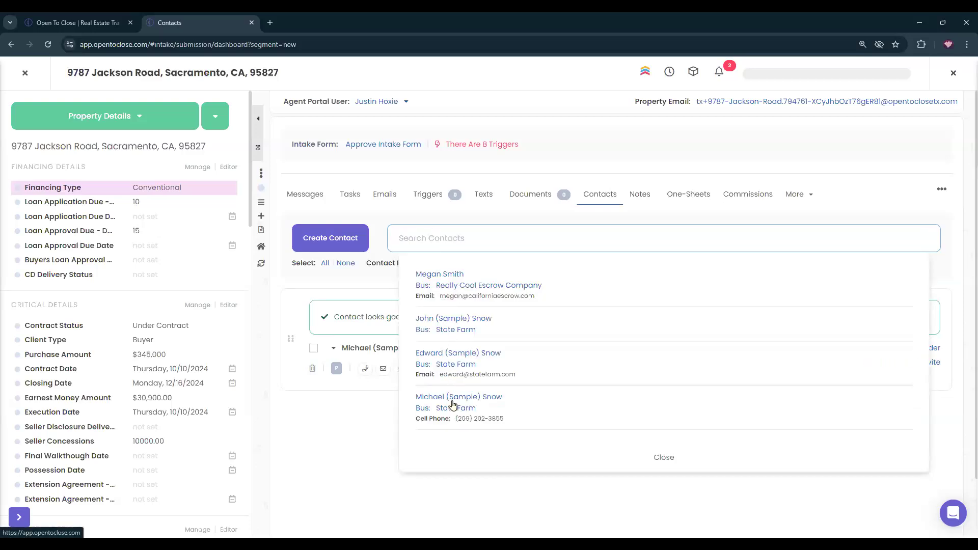
pyautogui.scroll(-1, 470, 338)
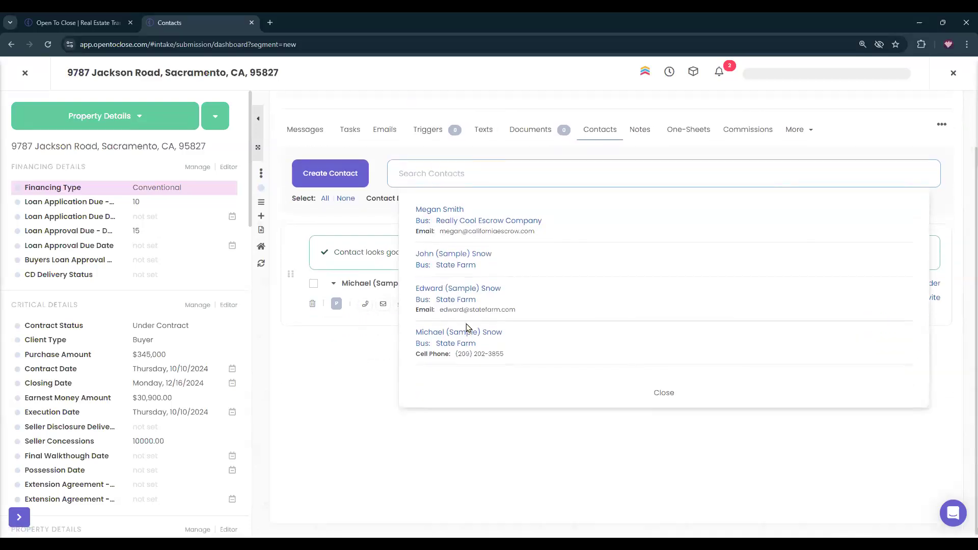
pyautogui.click(453, 288)
pyautogui.click(432, 179)
pyautogui.write('hannah')
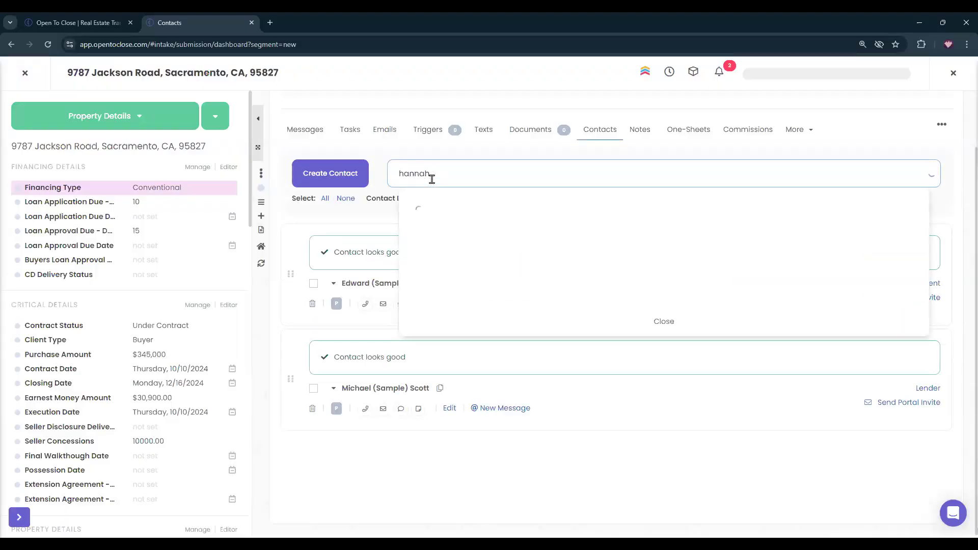
pyautogui.click(444, 209)
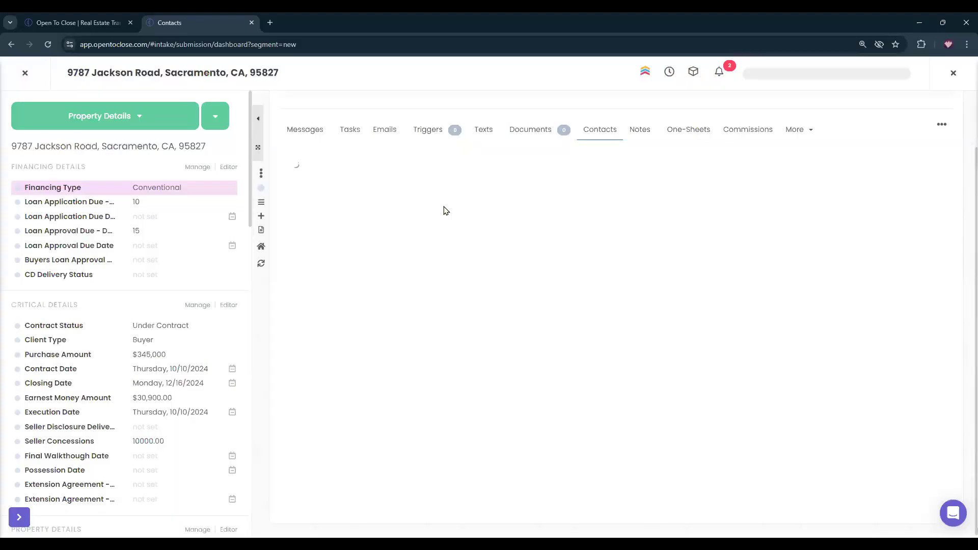
pyautogui.scroll(-4, 458, 265)
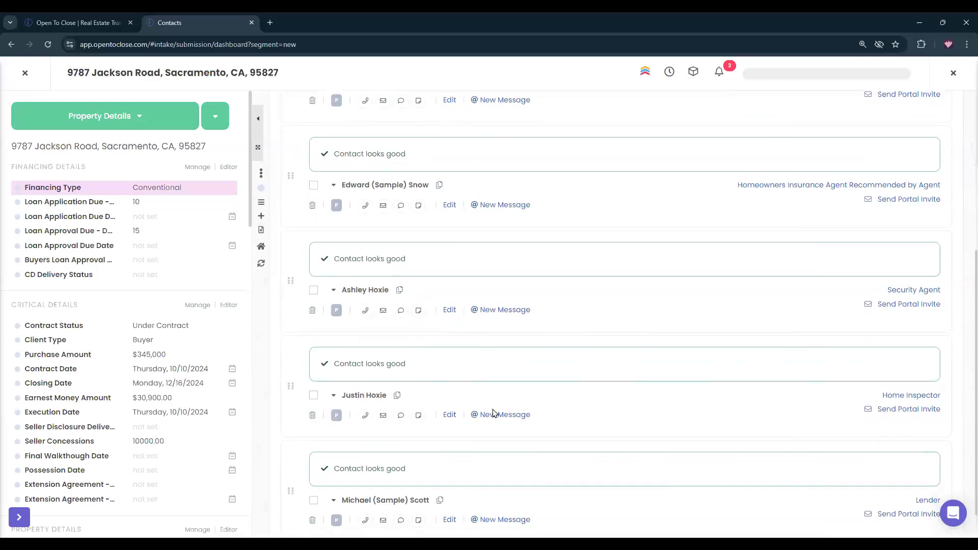
pyautogui.scroll(2, 883, 218)
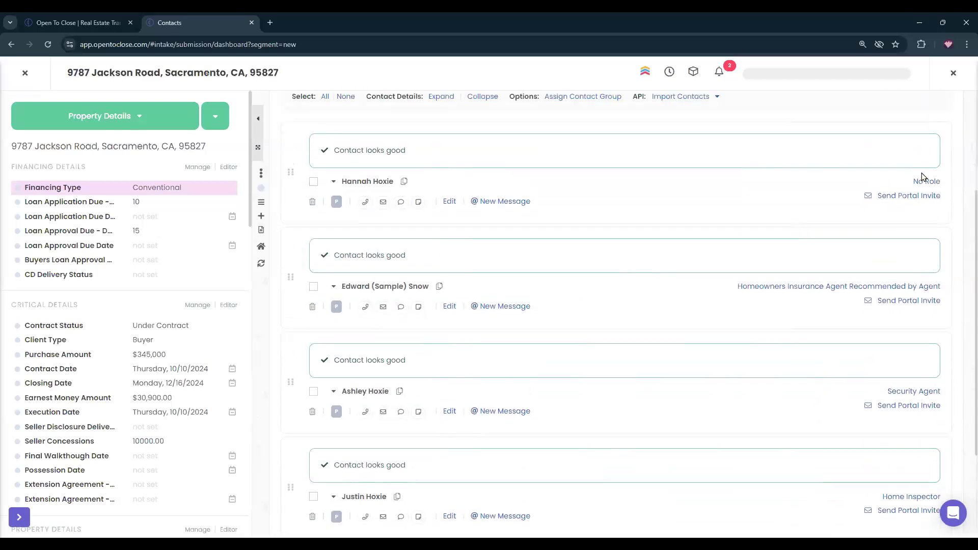
# Give the first contact the Buyer role and the second contact Buyer's Agent.
pyautogui.click(922, 183)
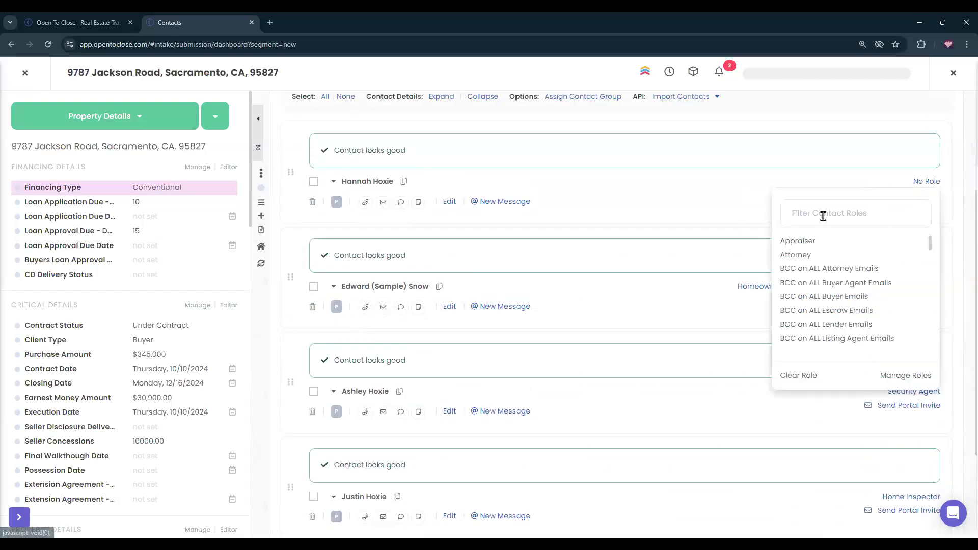
pyautogui.write('buy')
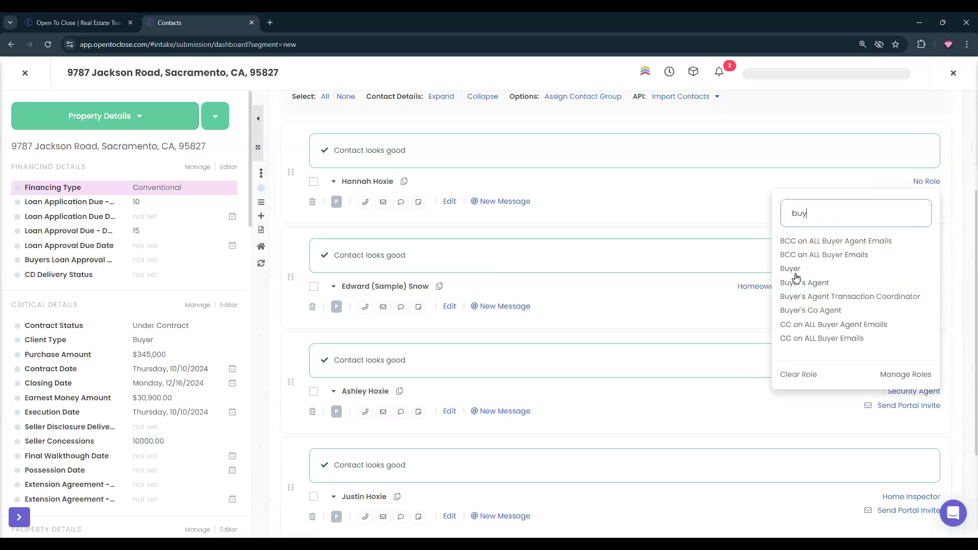
pyautogui.click(788, 270)
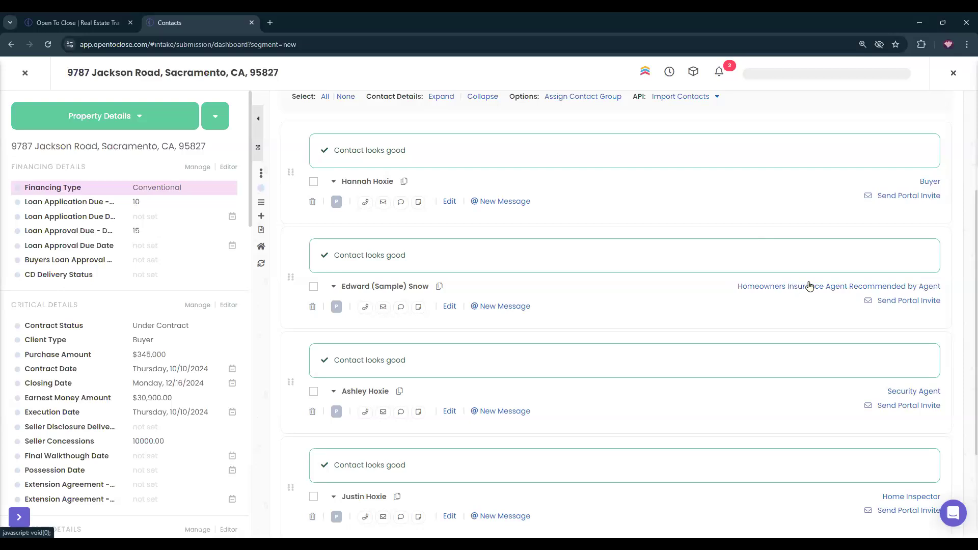
pyautogui.click(865, 289)
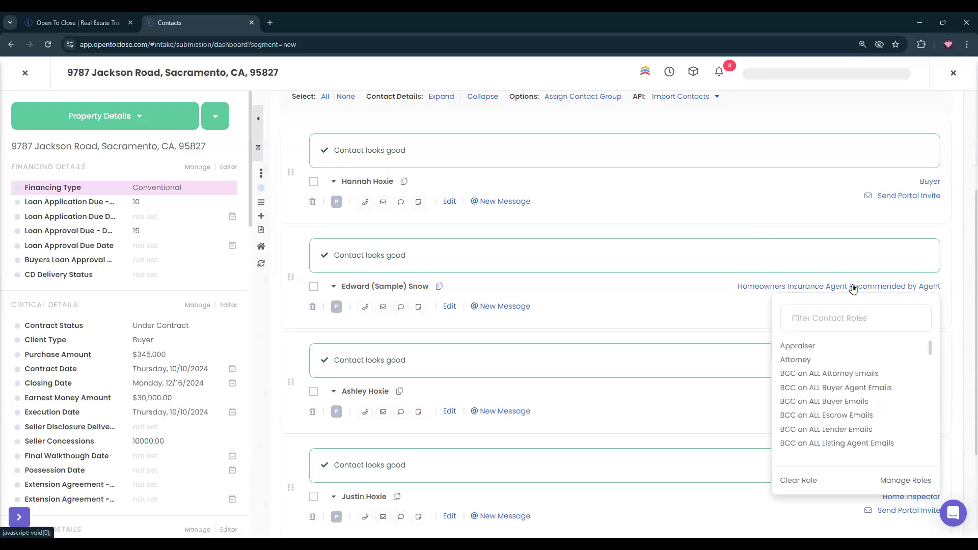
pyautogui.click(715, 314)
pyautogui.scroll(-3, 866, 306)
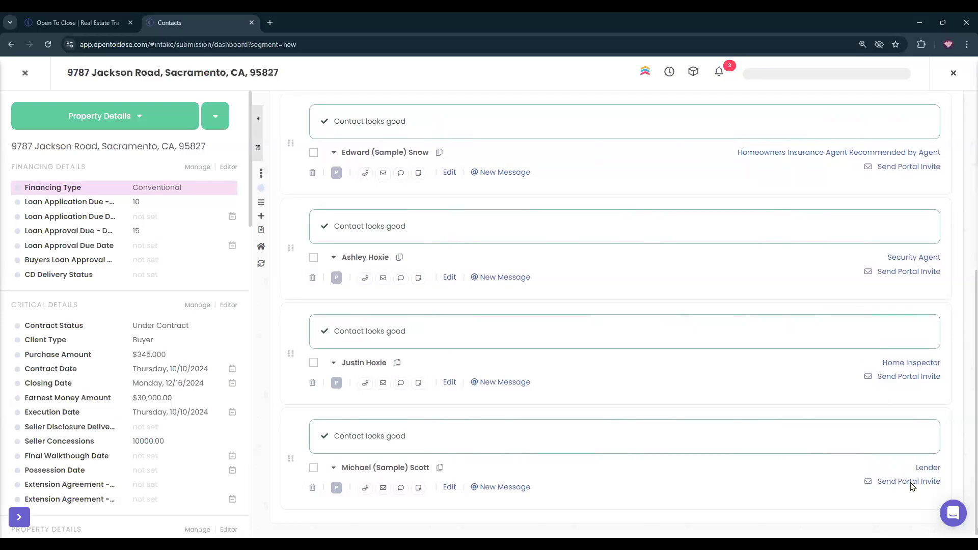
pyautogui.scroll(1, 890, 253)
pyautogui.click(851, 206)
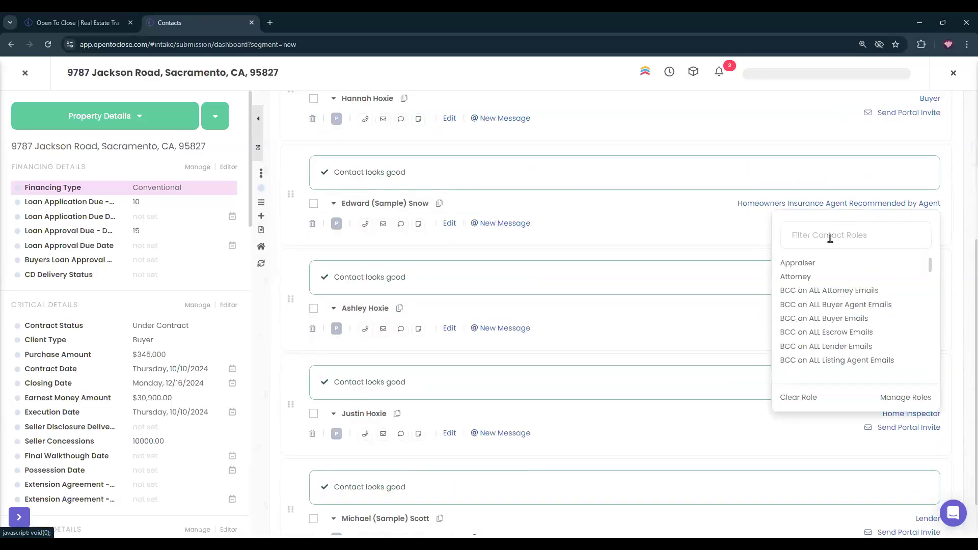
pyautogui.write('buyer')
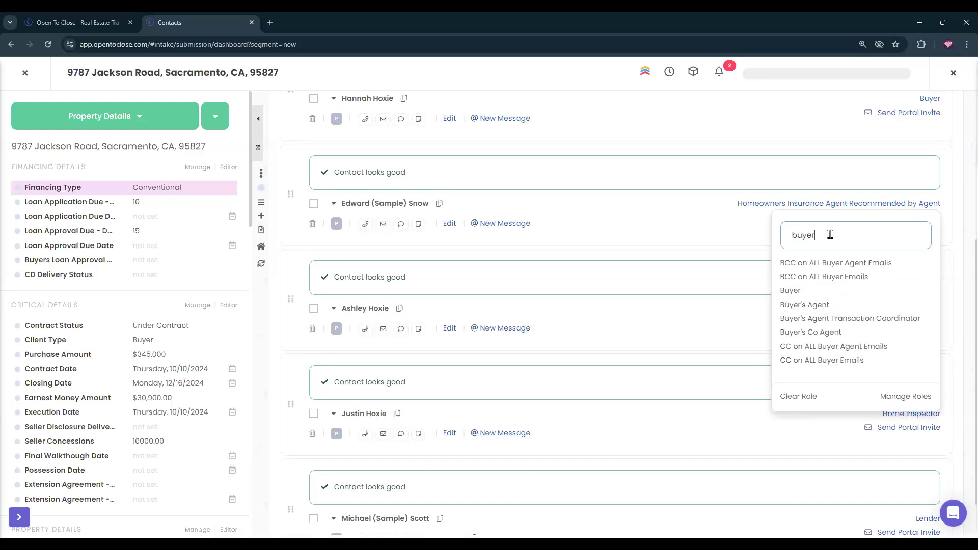
pyautogui.click(804, 306)
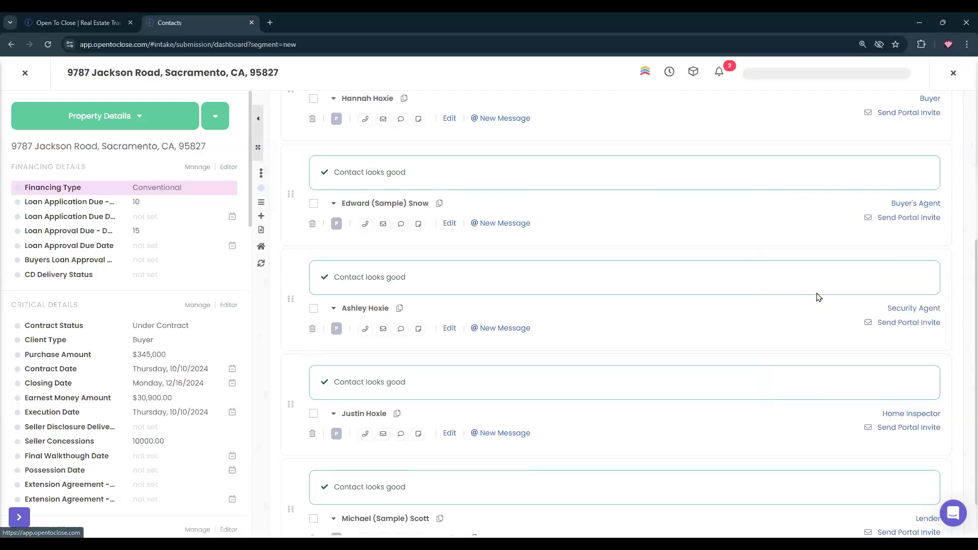
# Give the third contact the Listing Agent role and the fourth contact Seller.
pyautogui.click(898, 311)
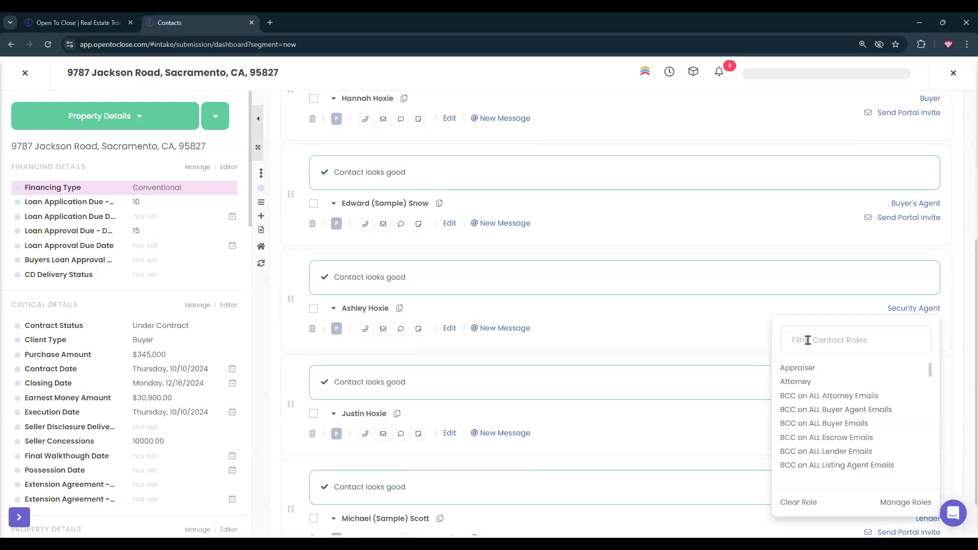
pyautogui.write('listi')
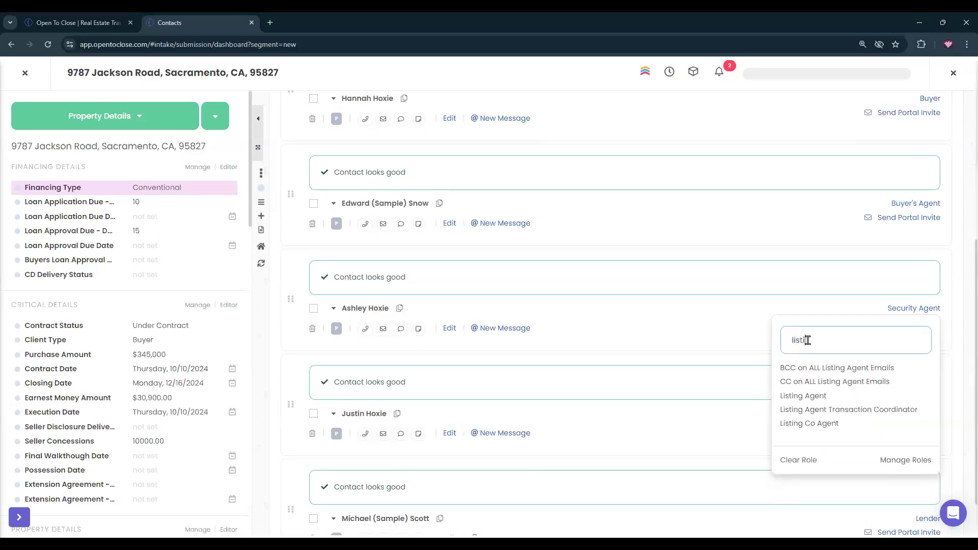
pyautogui.click(803, 396)
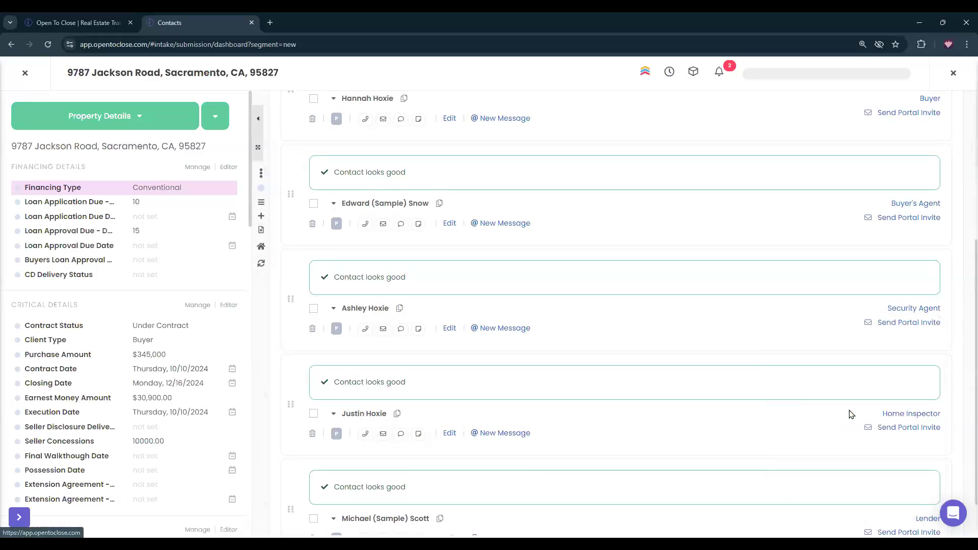
pyautogui.click(892, 413)
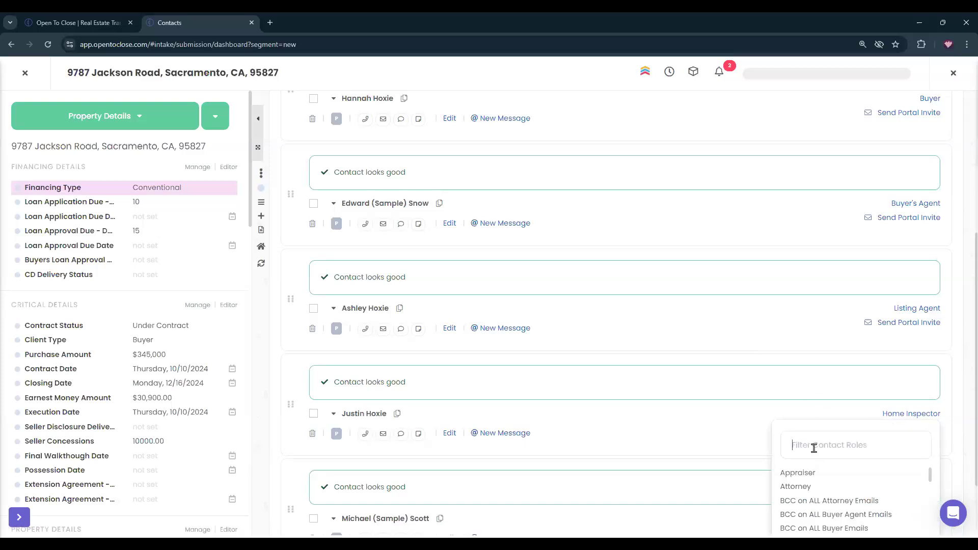
pyautogui.write('seller')
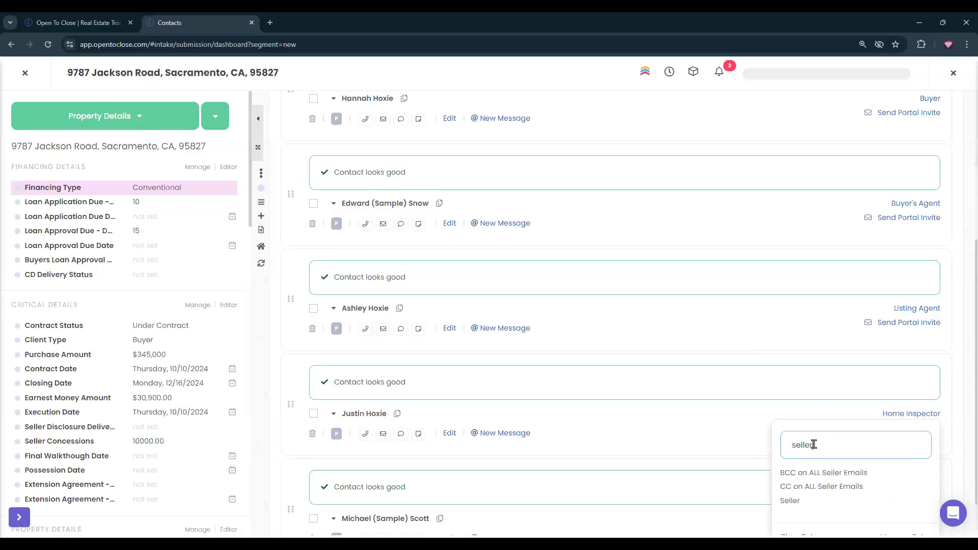
pyautogui.click(791, 501)
pyautogui.scroll(-1, 328, 465)
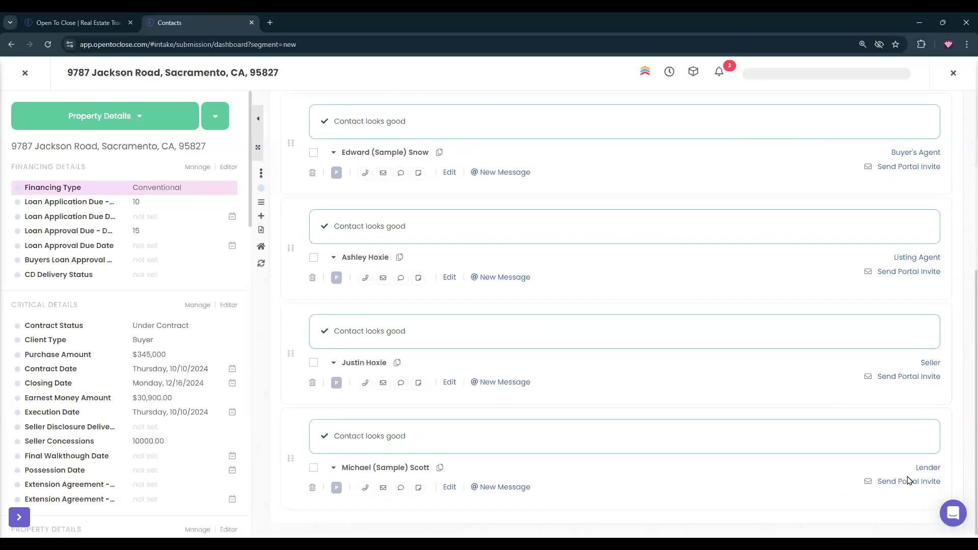
pyautogui.scroll(6, 769, 382)
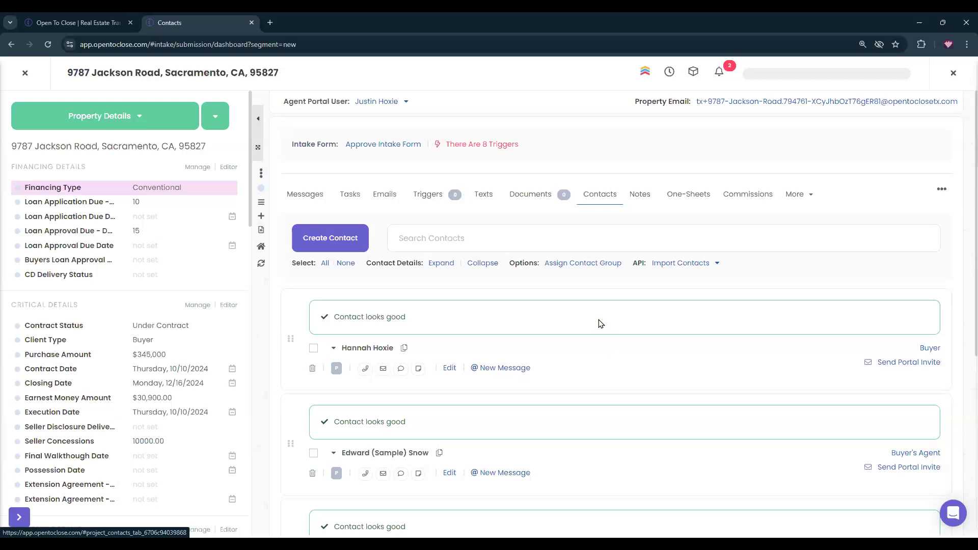
# Show the Tasks list and set Appraisal Due - Days to 17 under Appraisal Details.
pyautogui.click(351, 193)
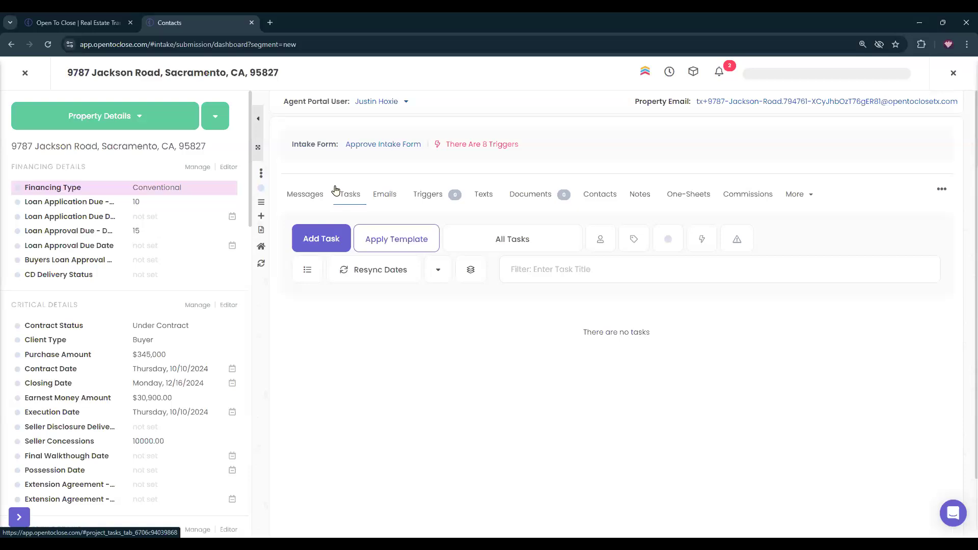
pyautogui.scroll(-2, 121, 260)
pyautogui.scroll(-8, 121, 260)
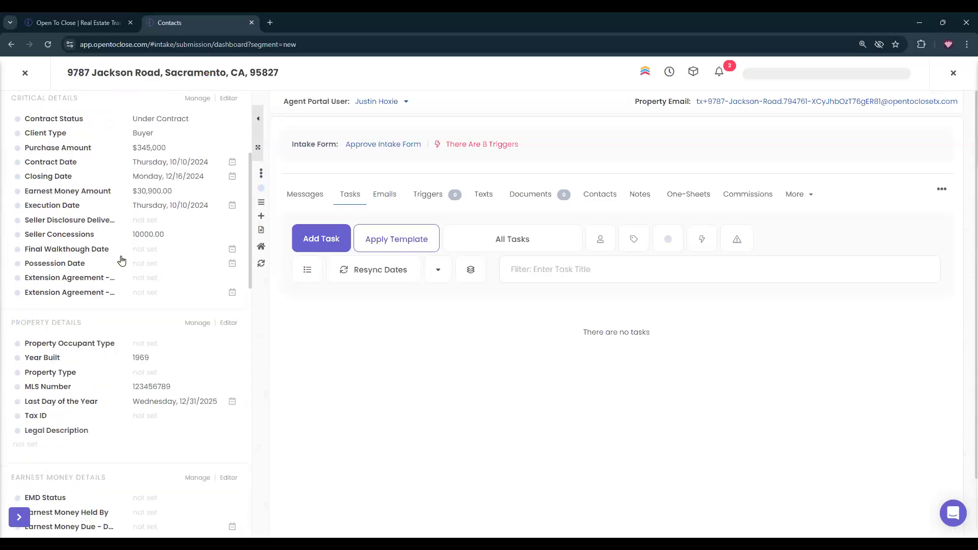
pyautogui.scroll(-6, 121, 261)
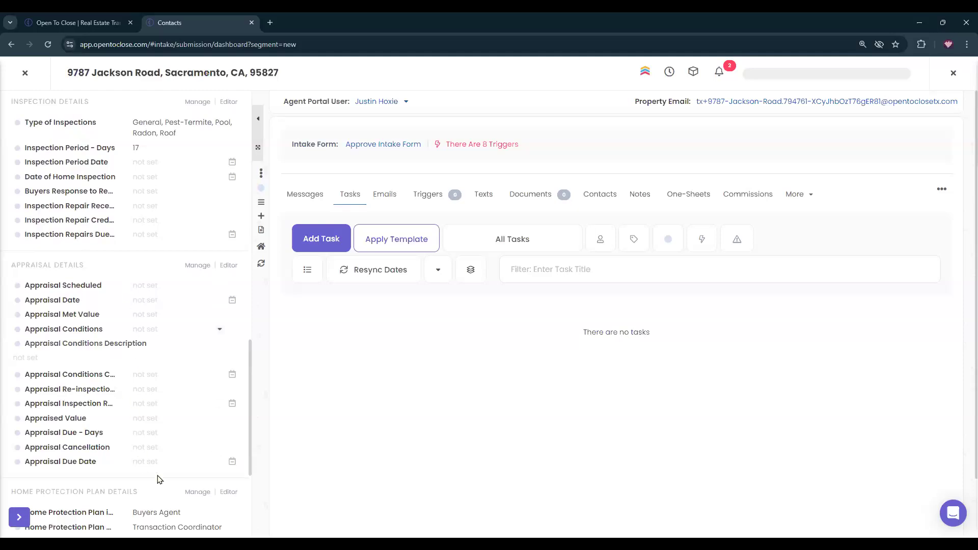
pyautogui.click(147, 435)
pyautogui.write('17')
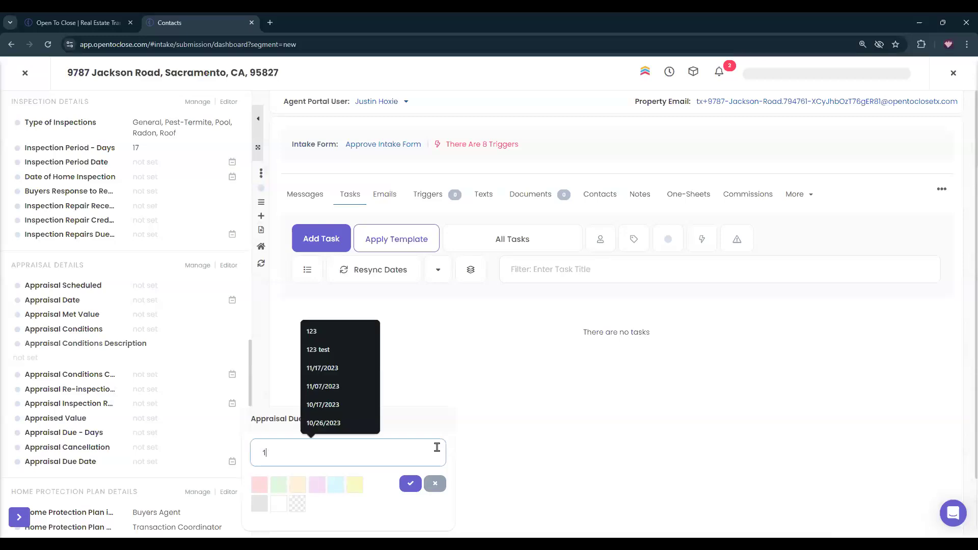
pyautogui.click(412, 486)
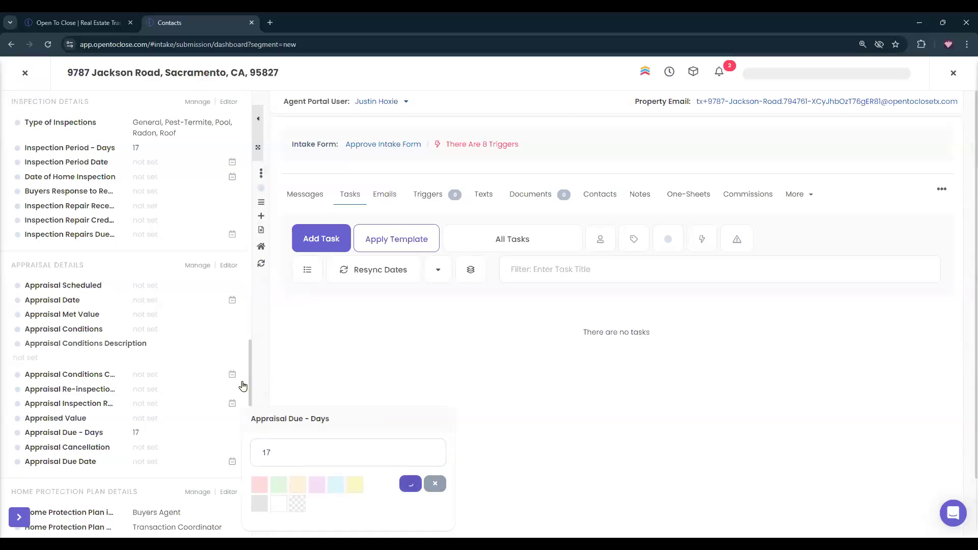
pyautogui.scroll(-4, 117, 310)
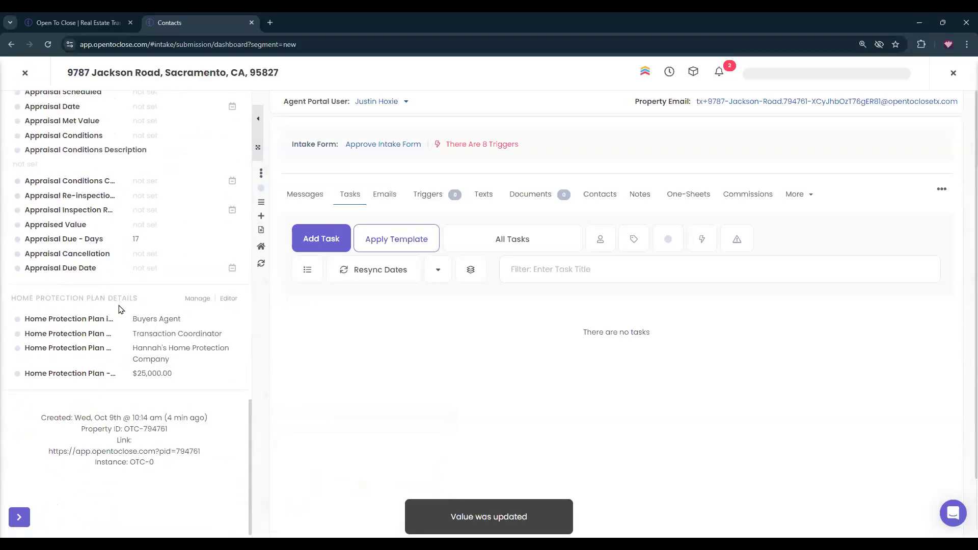
pyautogui.scroll(20, 118, 309)
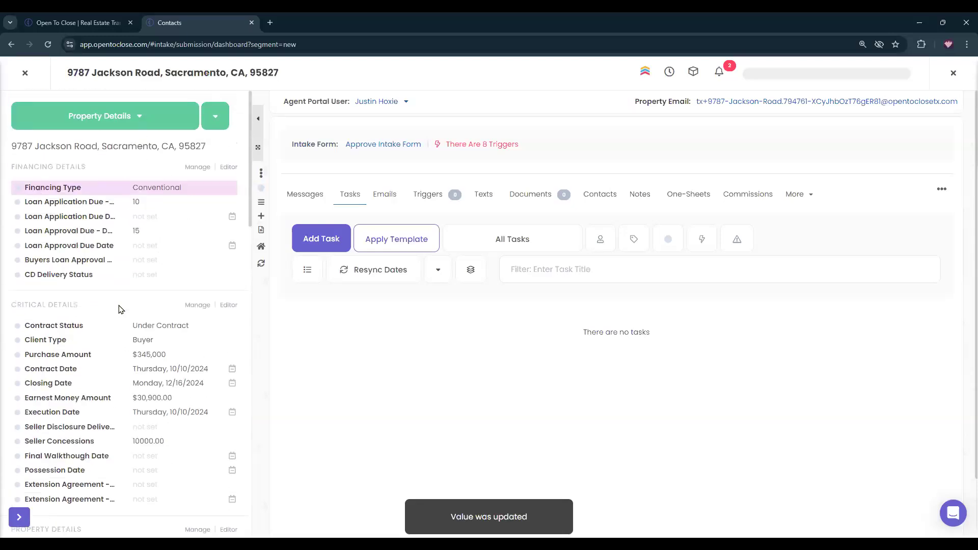
pyautogui.click(383, 145)
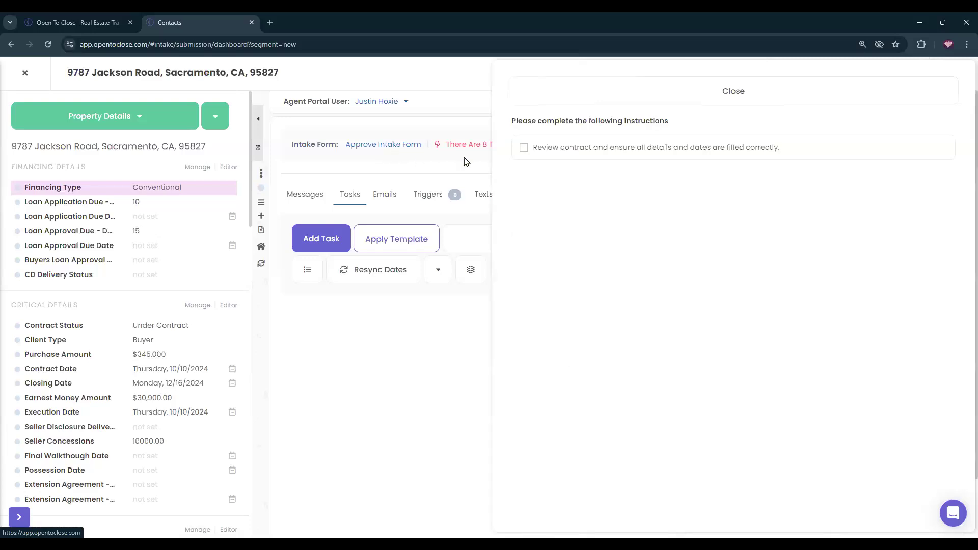
pyautogui.click(600, 150)
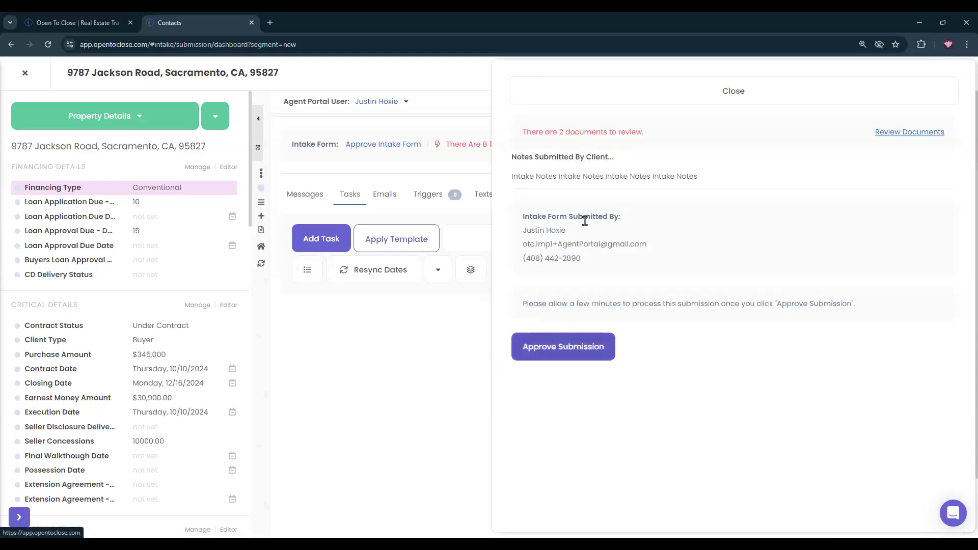
pyautogui.moveTo(520, 132); pyautogui.dragTo(664, 132)
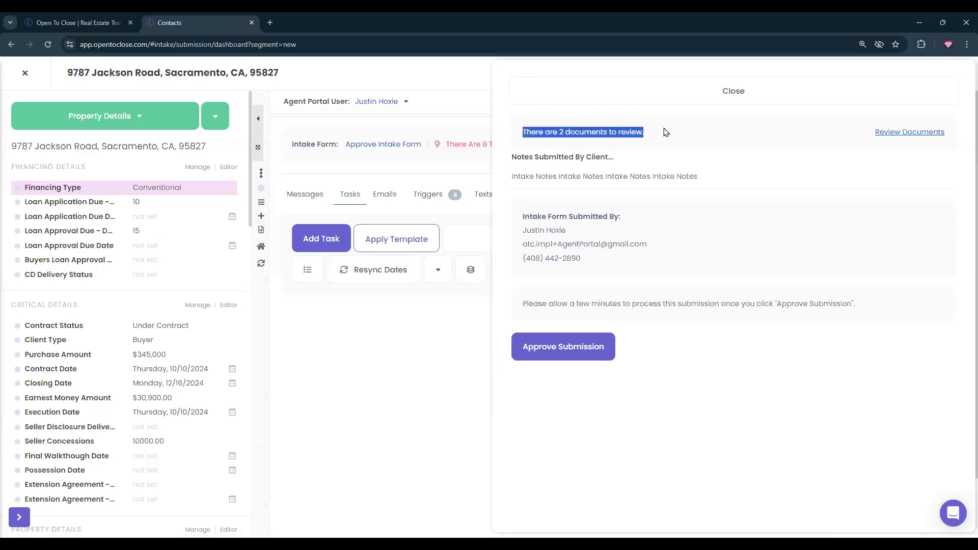
pyautogui.click(573, 347)
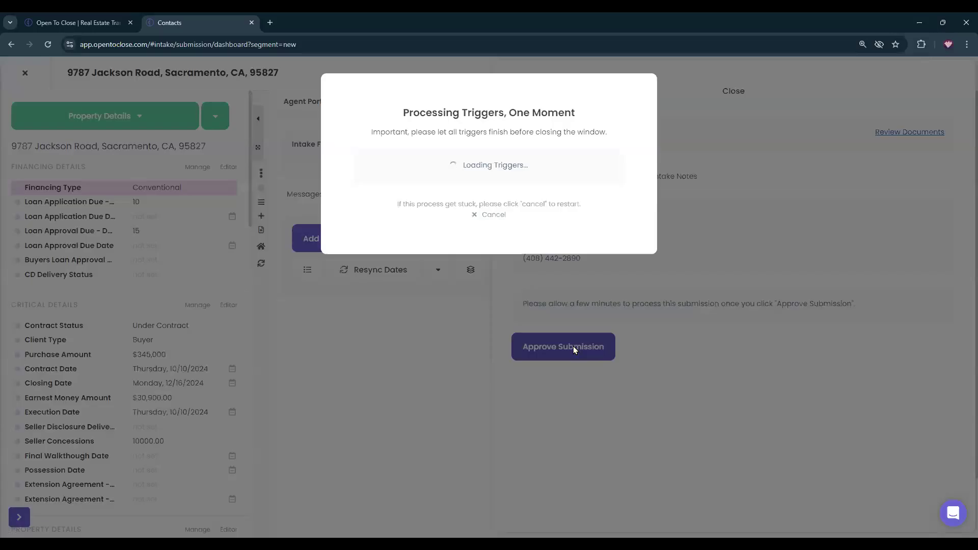
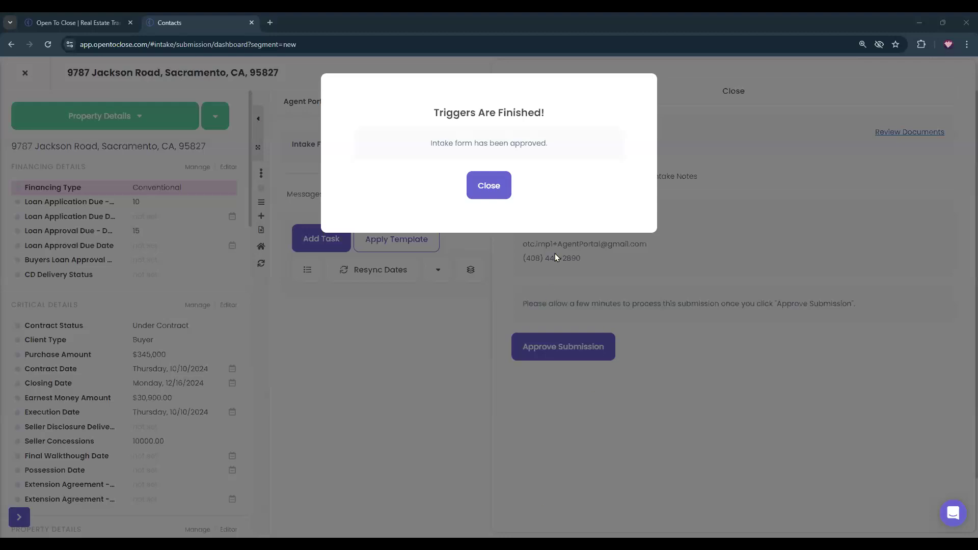
pyautogui.click(489, 185)
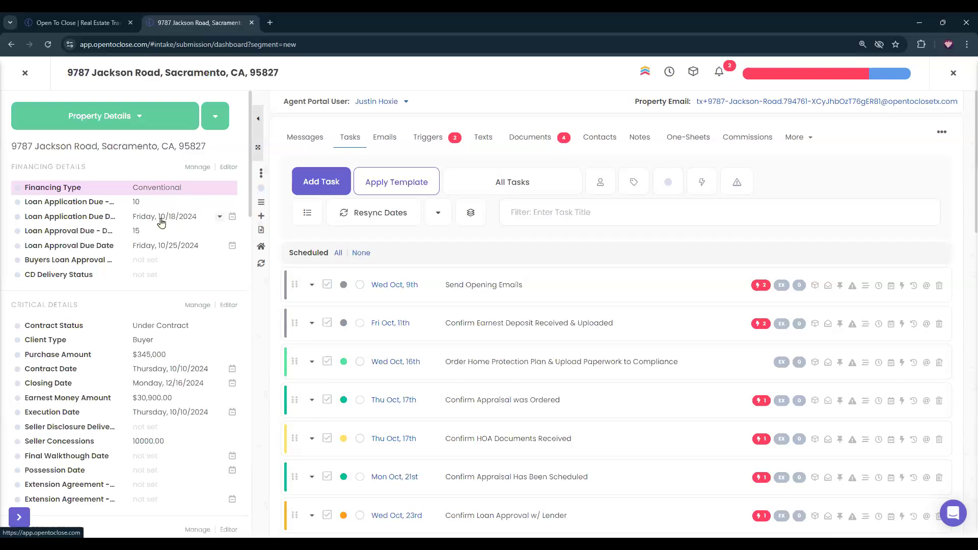
pyautogui.scroll(-5, 160, 223)
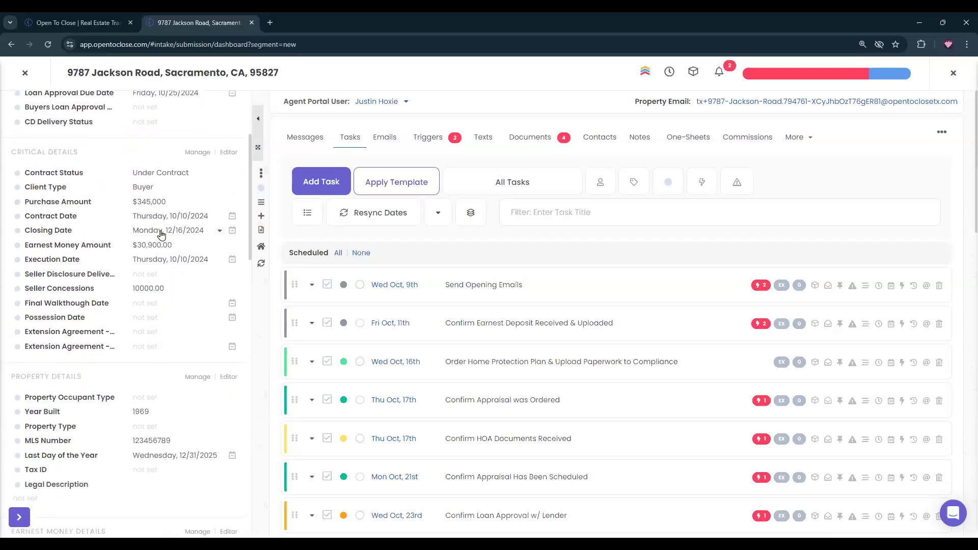
pyautogui.scroll(-4, 162, 235)
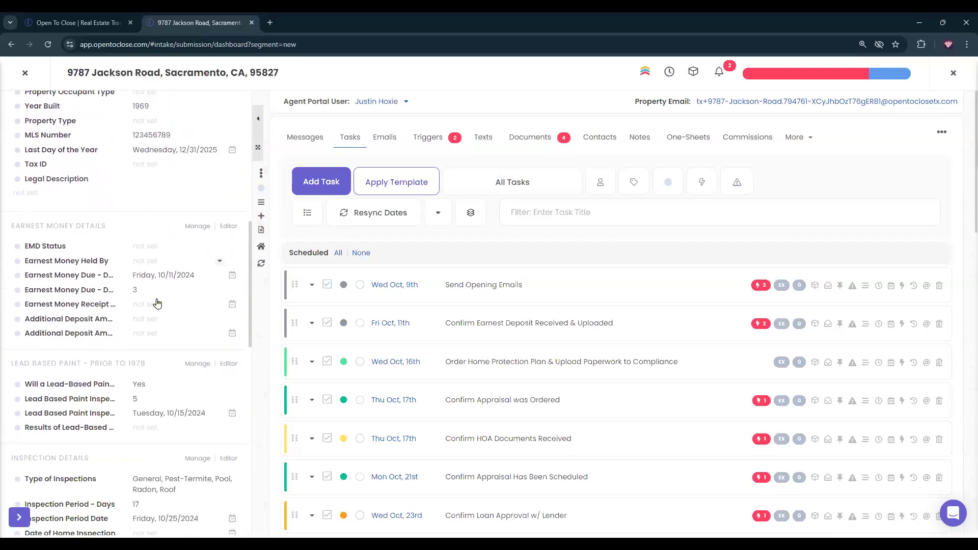
pyautogui.scroll(-2, 166, 316)
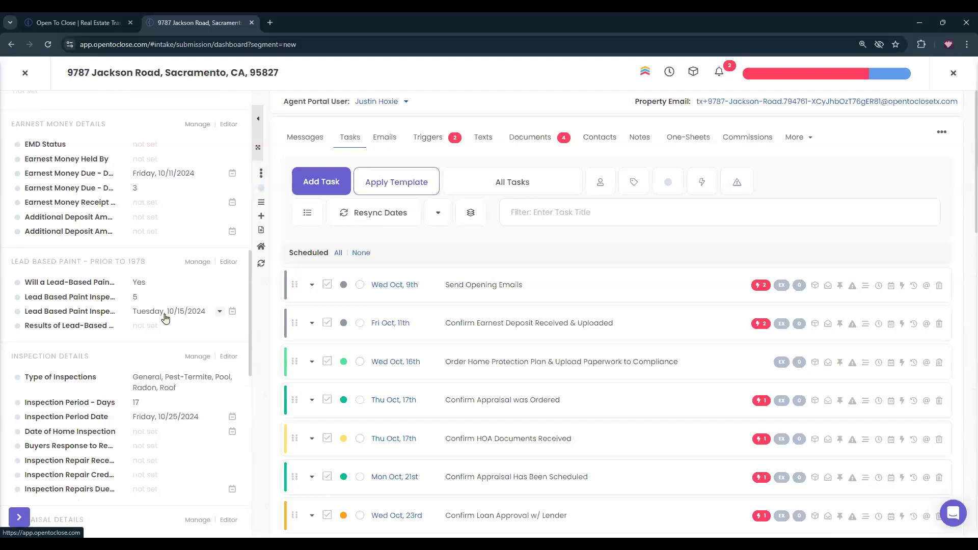
pyautogui.scroll(-2, 182, 321)
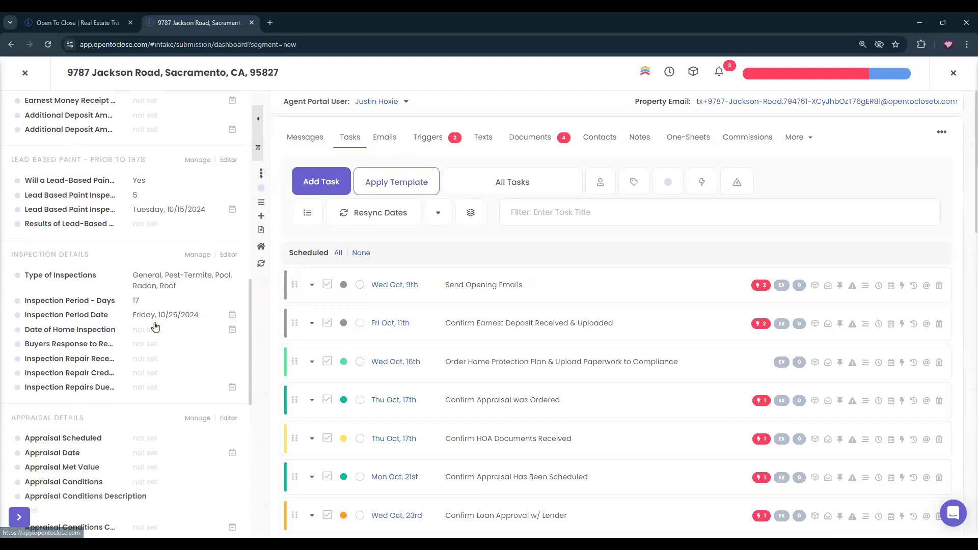
pyautogui.scroll(-1, 155, 326)
pyautogui.scroll(-4, 155, 327)
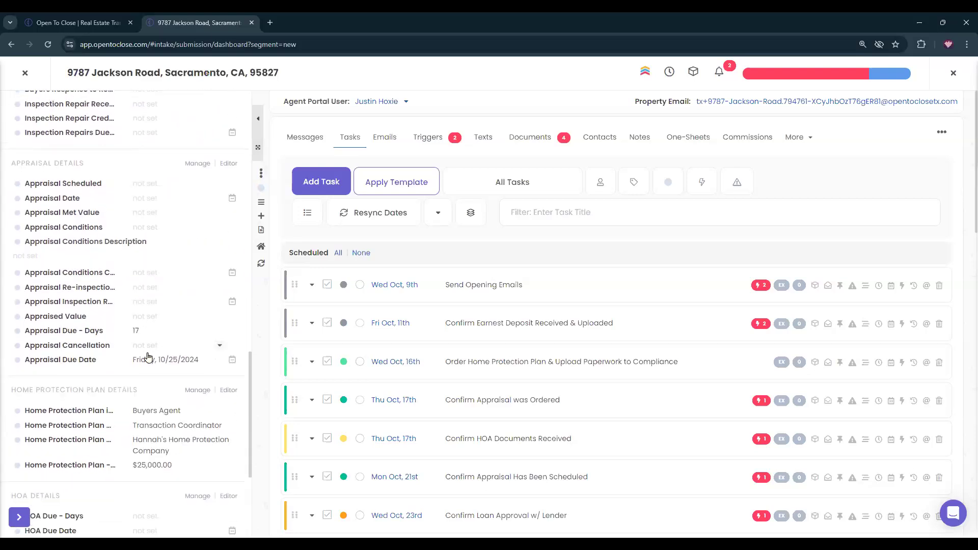
pyautogui.scroll(-4, 156, 372)
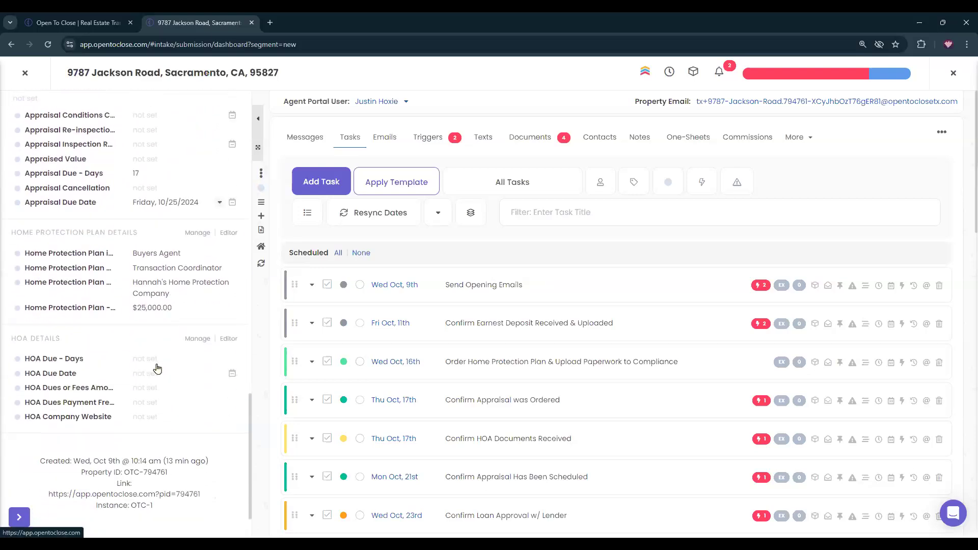
pyautogui.scroll(15, 167, 375)
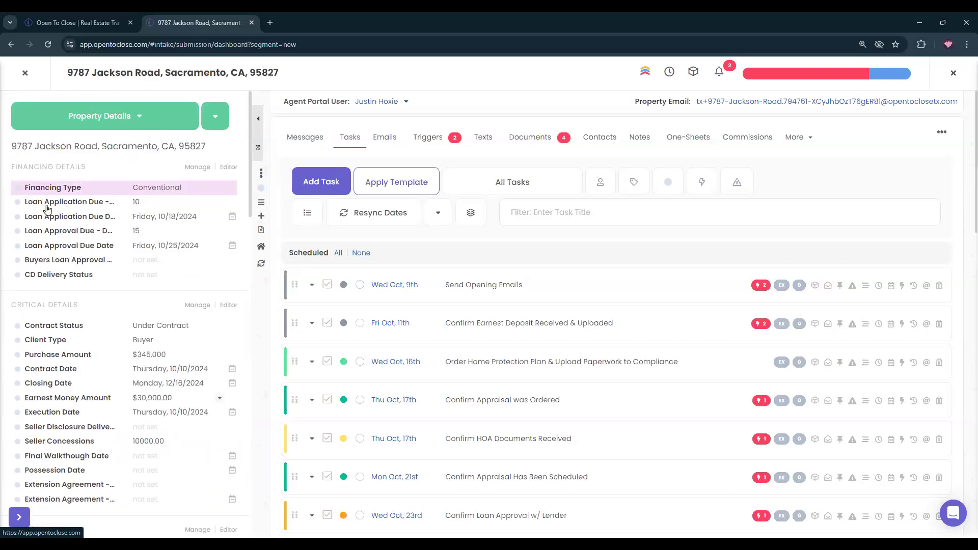
# Preview the Arizona-Residential-Real-Estate-Purchase-Agreement.pdf from the property's documents.
pyautogui.click(546, 136)
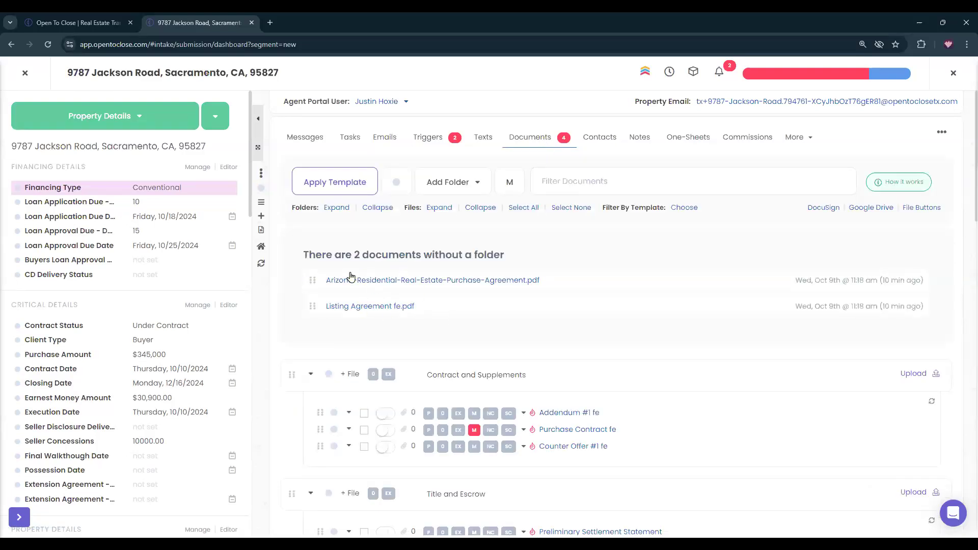
pyautogui.click(439, 279)
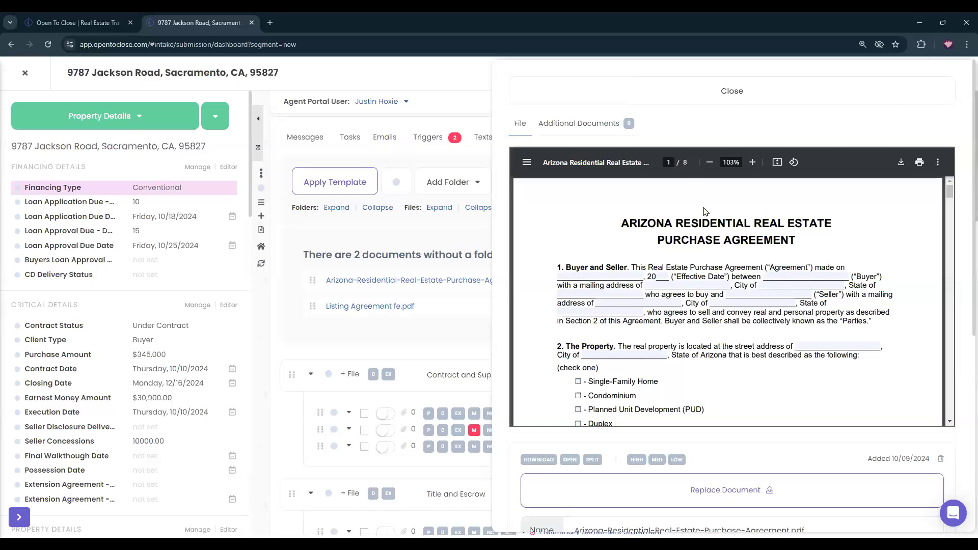
pyautogui.scroll(-15, 728, 299)
pyautogui.scroll(-20, 727, 299)
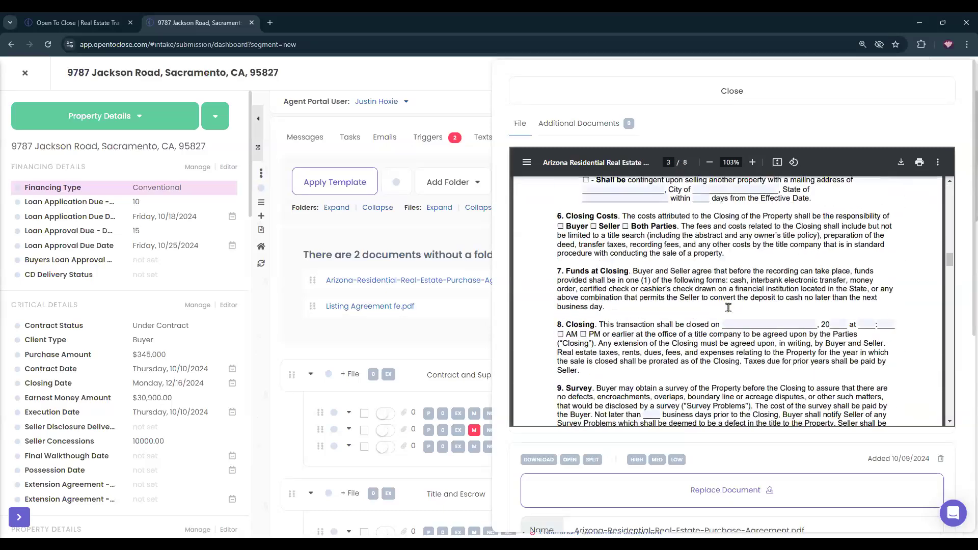
pyautogui.scroll(-20, 731, 309)
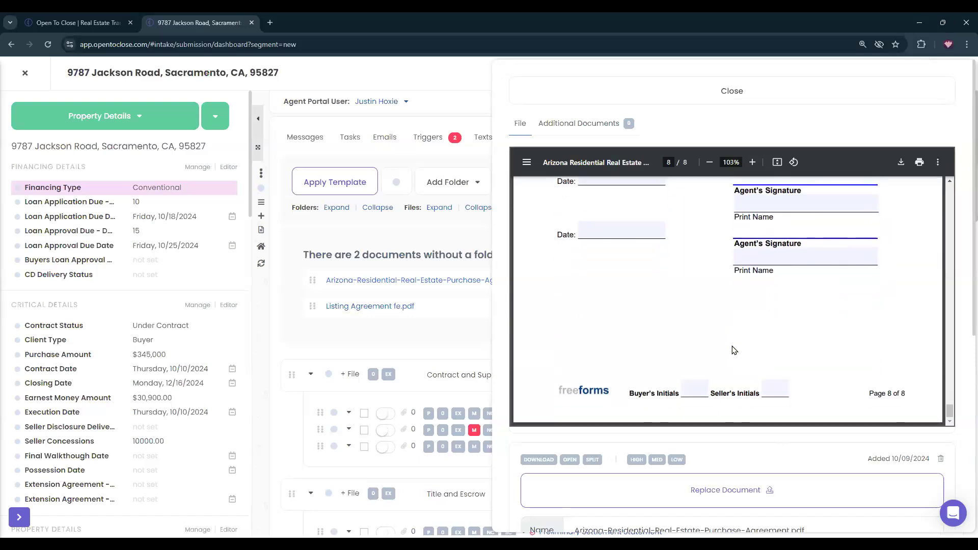
pyautogui.scroll(20, 746, 341)
pyautogui.scroll(20, 745, 341)
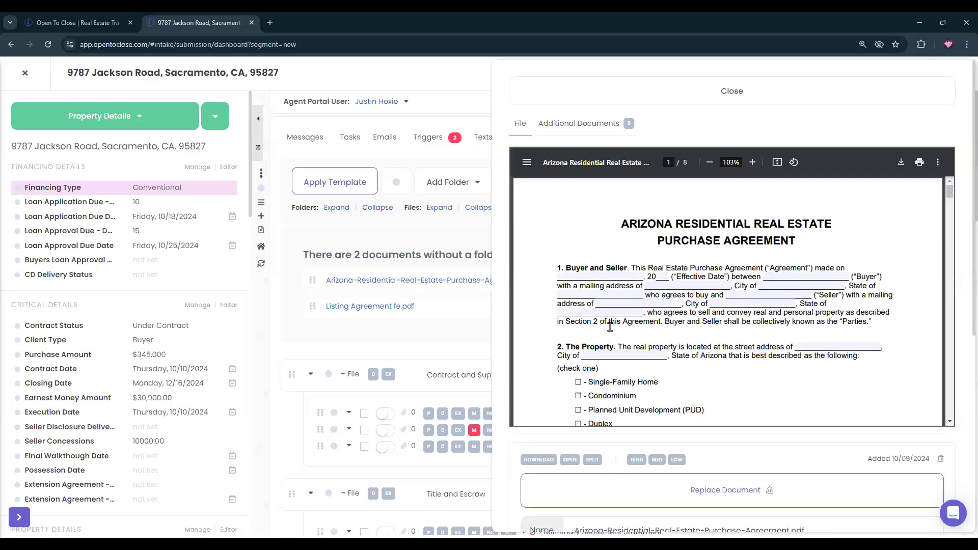
pyautogui.scroll(-4, 706, 271)
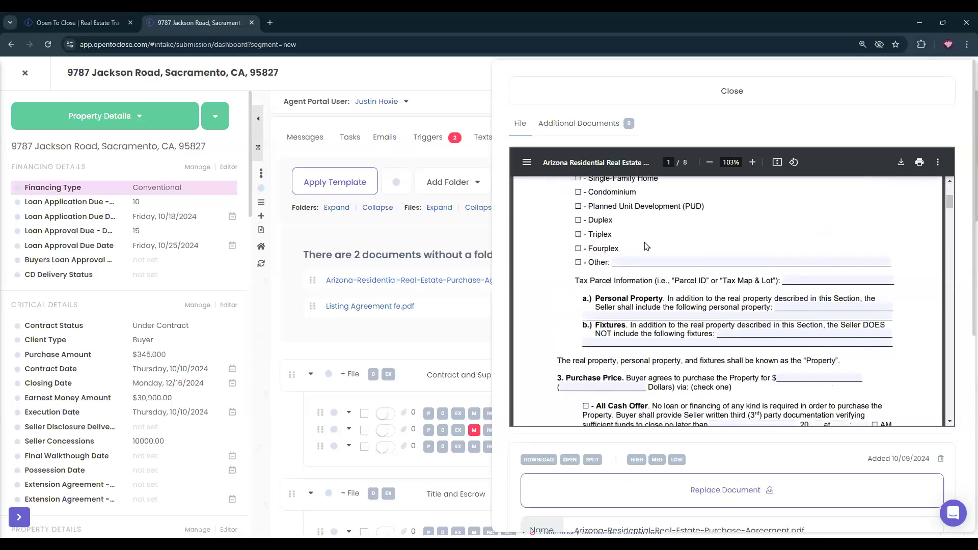
pyautogui.scroll(-1, 873, 424)
pyautogui.scroll(-5, 873, 460)
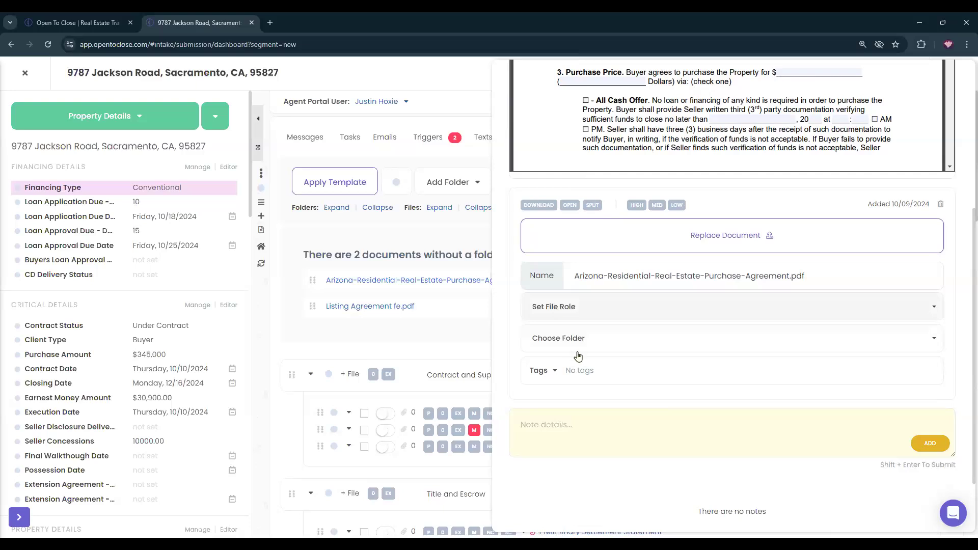
# Check the PDF's available folders and file roles without choosing any.
pyautogui.click(572, 343)
pyautogui.scroll(-1, 581, 305)
pyautogui.scroll(-2, 580, 305)
pyautogui.scroll(4, 573, 293)
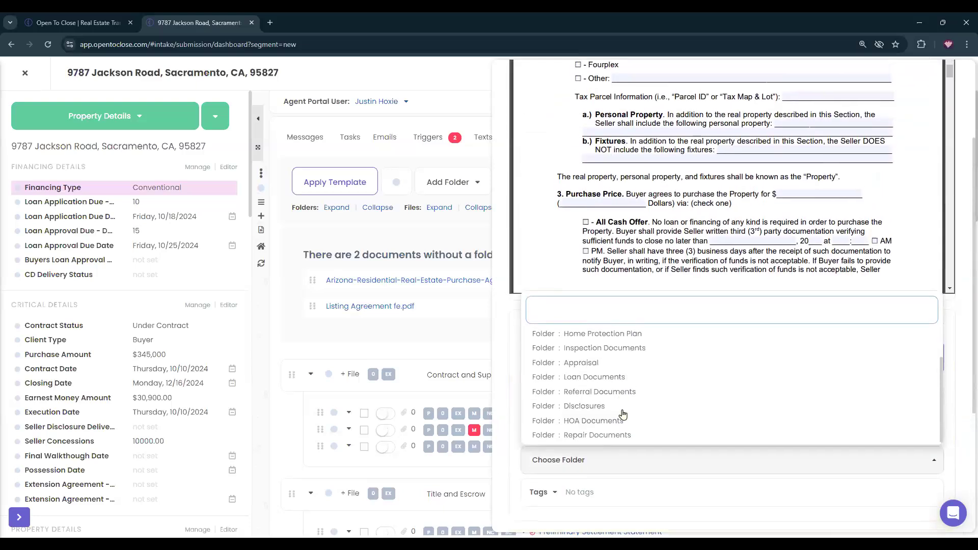
pyautogui.click(607, 460)
pyautogui.click(570, 428)
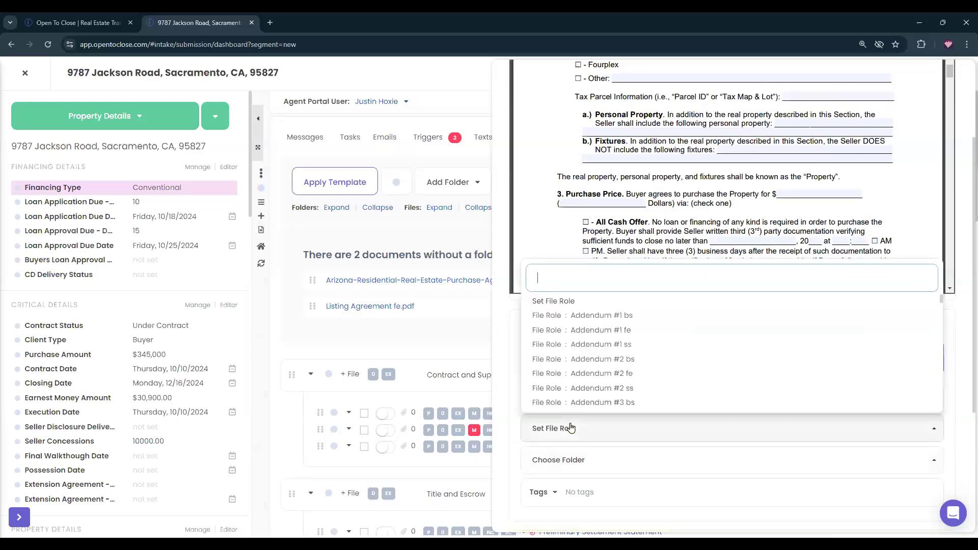
pyautogui.click(571, 428)
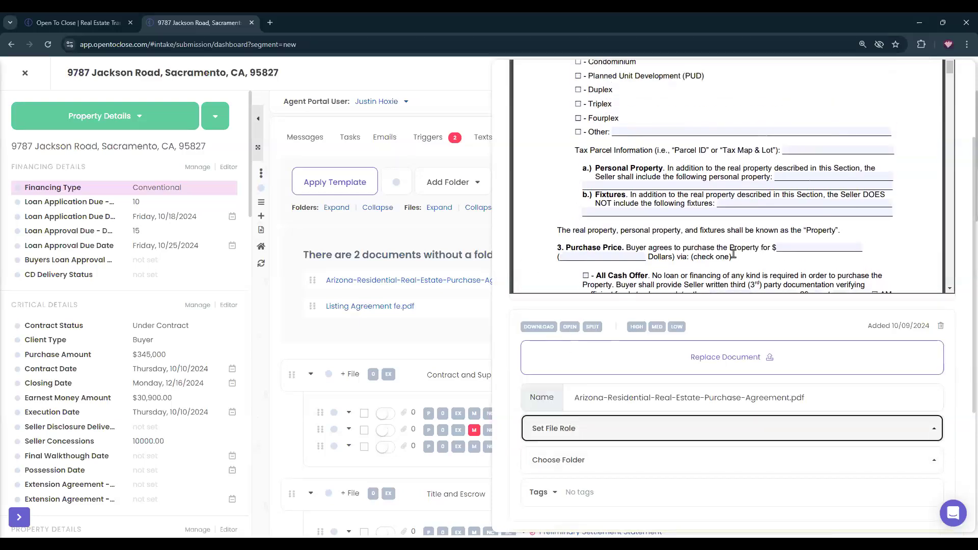
# Start splitting the agreement, sending pages 1–3 to Earnest Money Receipt.
pyautogui.click(593, 327)
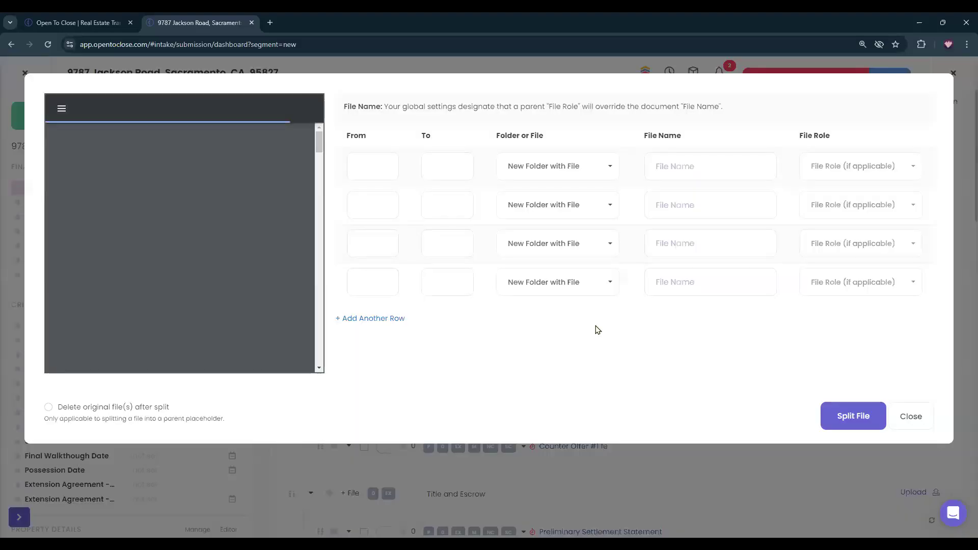
pyautogui.click(382, 157)
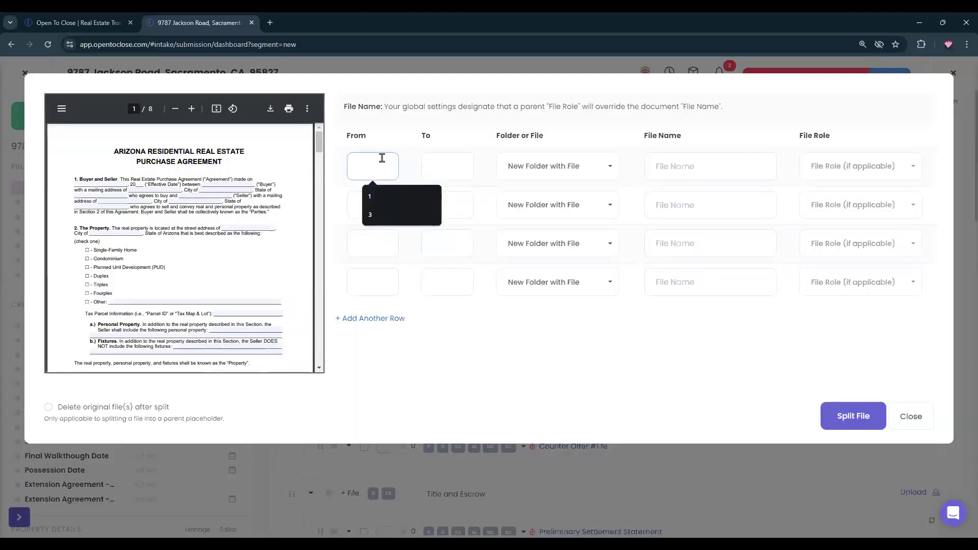
pyautogui.write('13')
pyautogui.press('BackSpace')
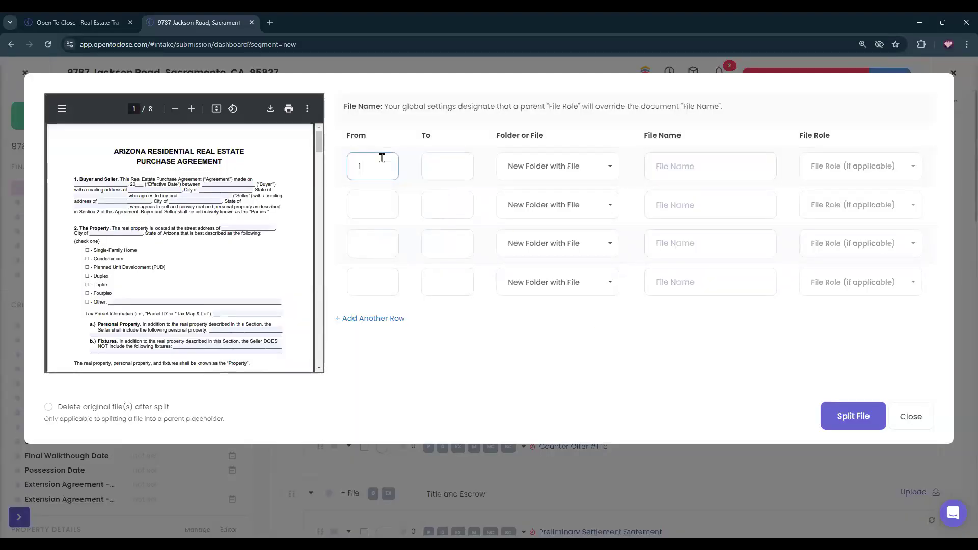
pyautogui.click(459, 168)
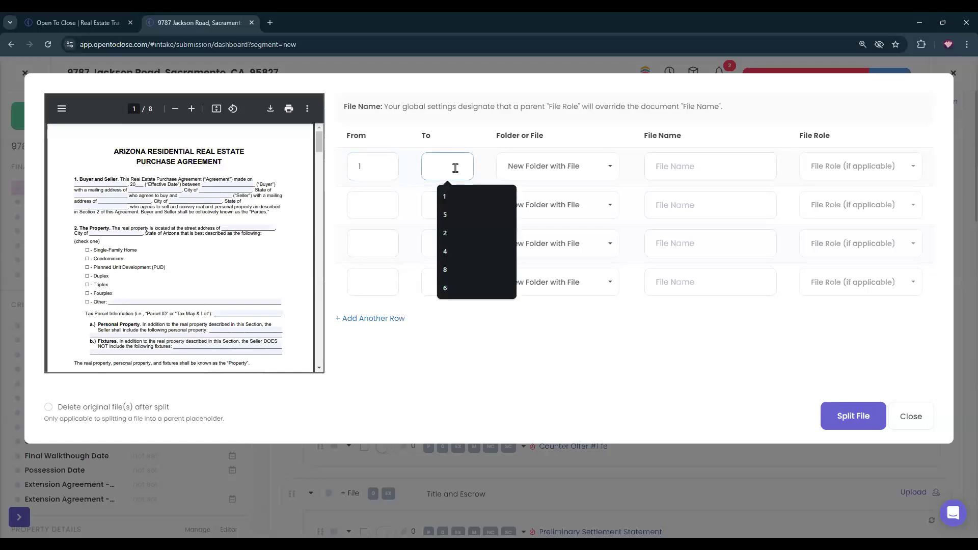
pyautogui.write('3')
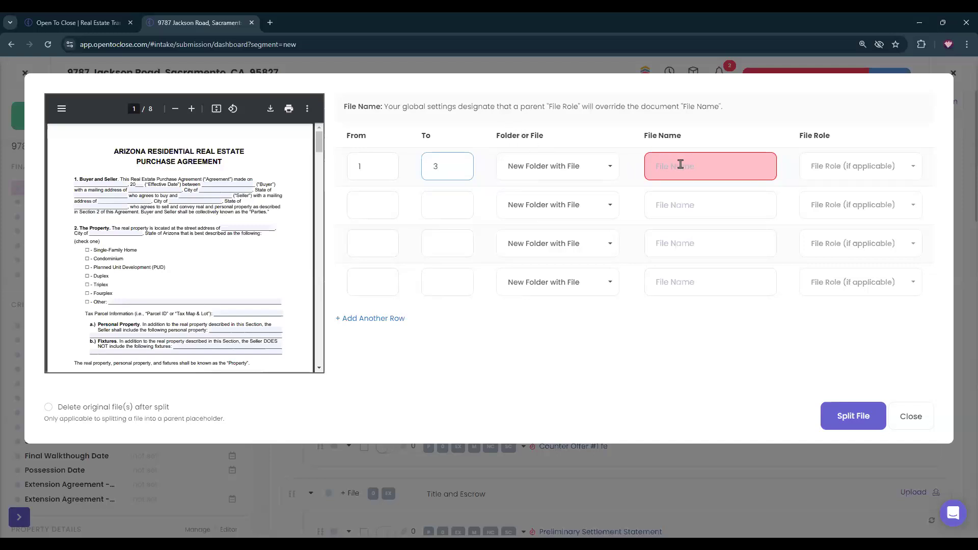
pyautogui.click(530, 168)
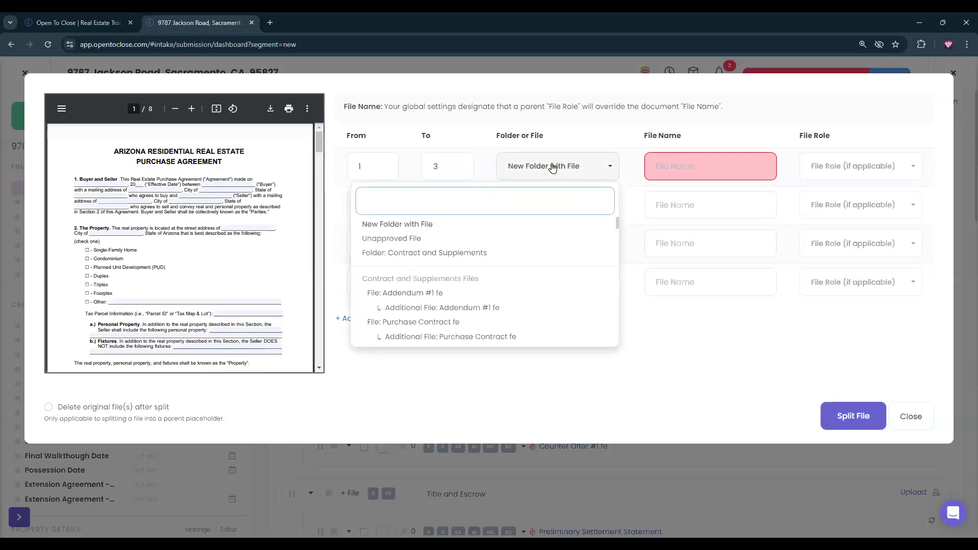
pyautogui.scroll(-1, 418, 295)
pyautogui.scroll(-1, 418, 294)
pyautogui.scroll(-1, 418, 295)
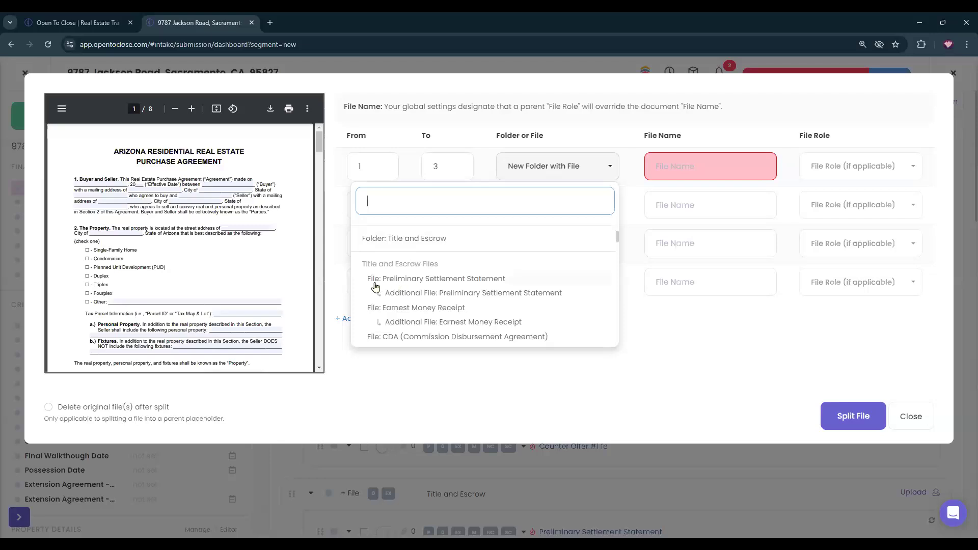
pyautogui.scroll(-5, 424, 258)
pyautogui.scroll(-4, 426, 257)
pyautogui.scroll(8, 427, 258)
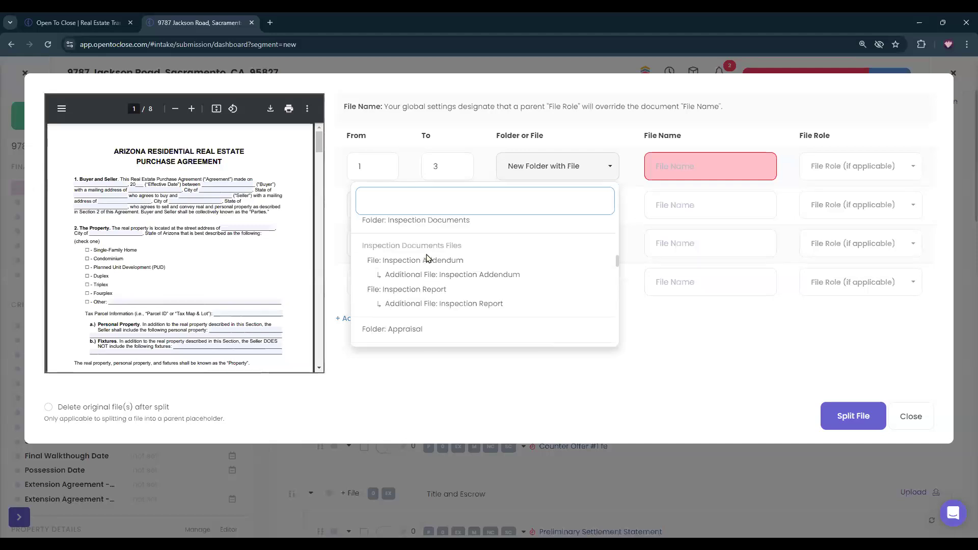
pyautogui.scroll(2, 430, 249)
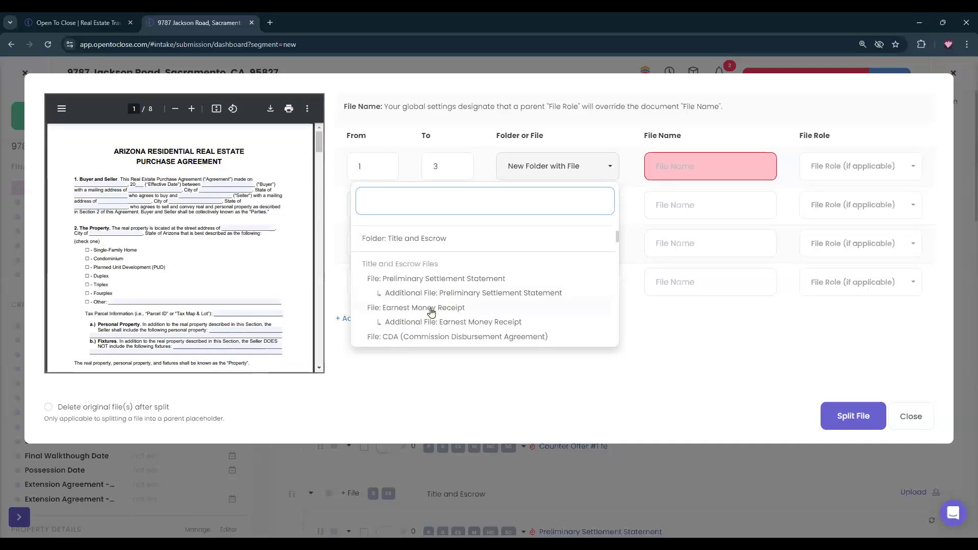
pyautogui.scroll(-1, 431, 310)
pyautogui.click(418, 257)
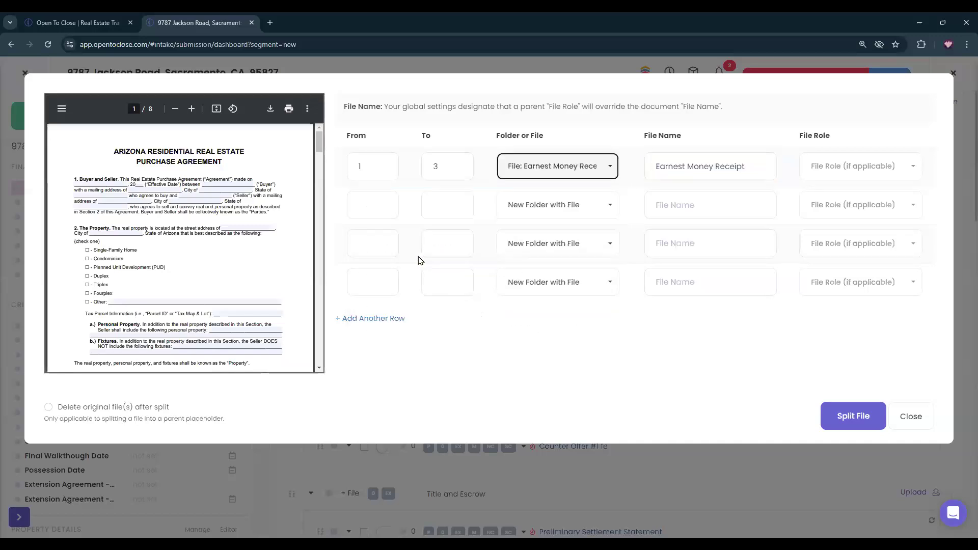
# Assign pages 4–6 to Purchase Contract fe.
pyautogui.click(363, 204)
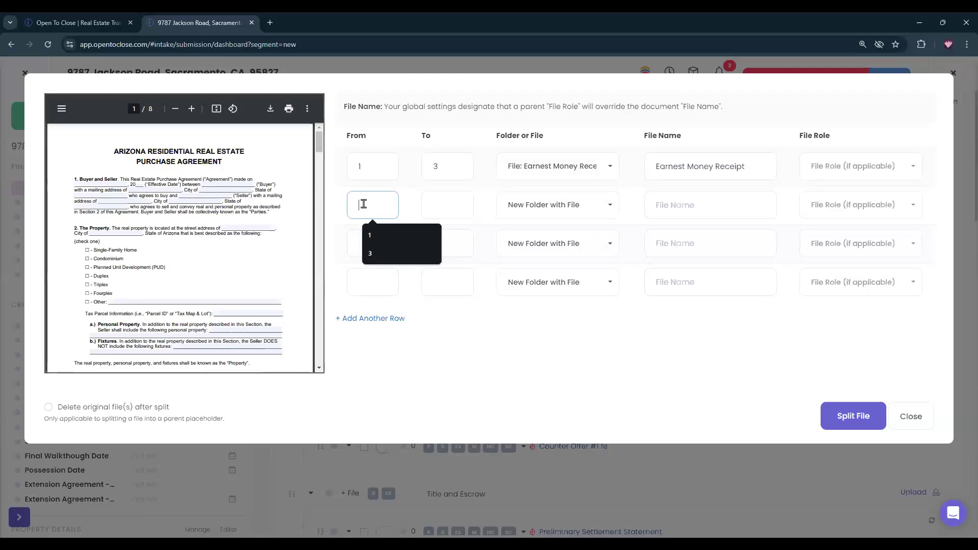
pyautogui.write('4')
pyautogui.click(460, 203)
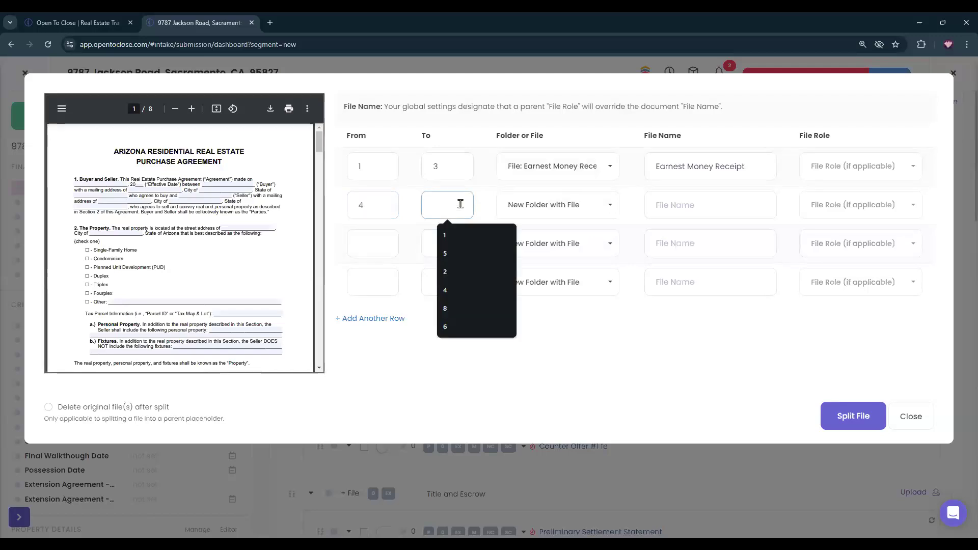
pyautogui.write('6')
pyautogui.click(558, 201)
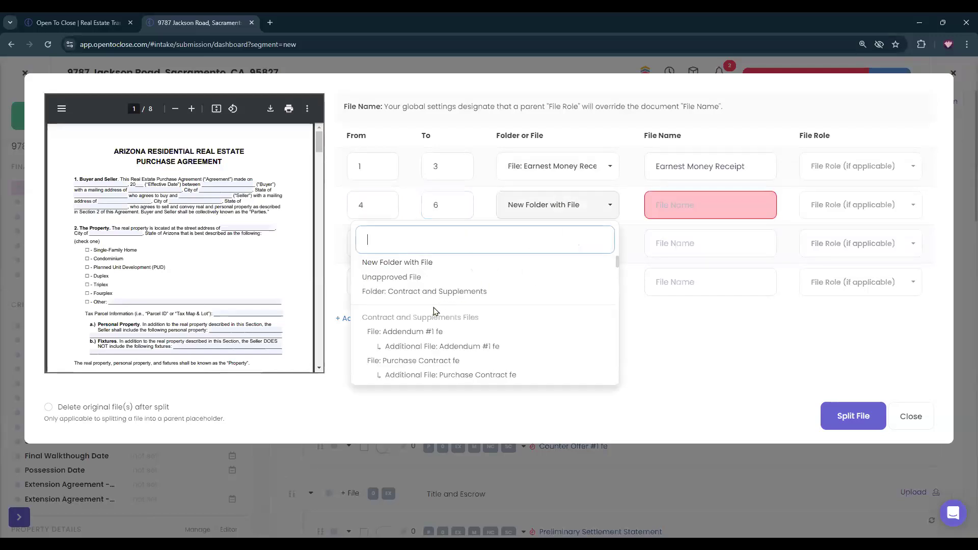
pyautogui.scroll(-1, 410, 342)
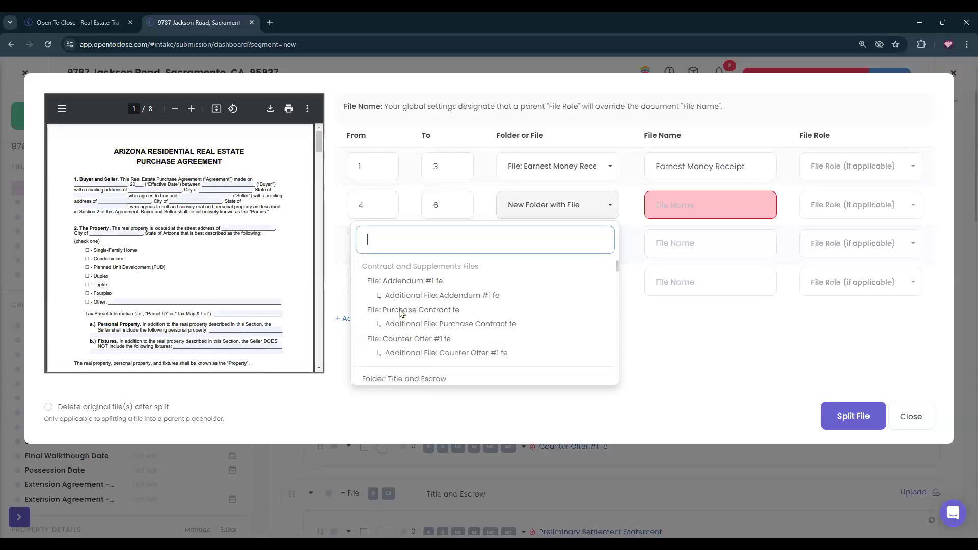
pyautogui.click(402, 311)
# Assign pages 7–8 to Addendum #1 fe and run the split.
pyautogui.click(365, 244)
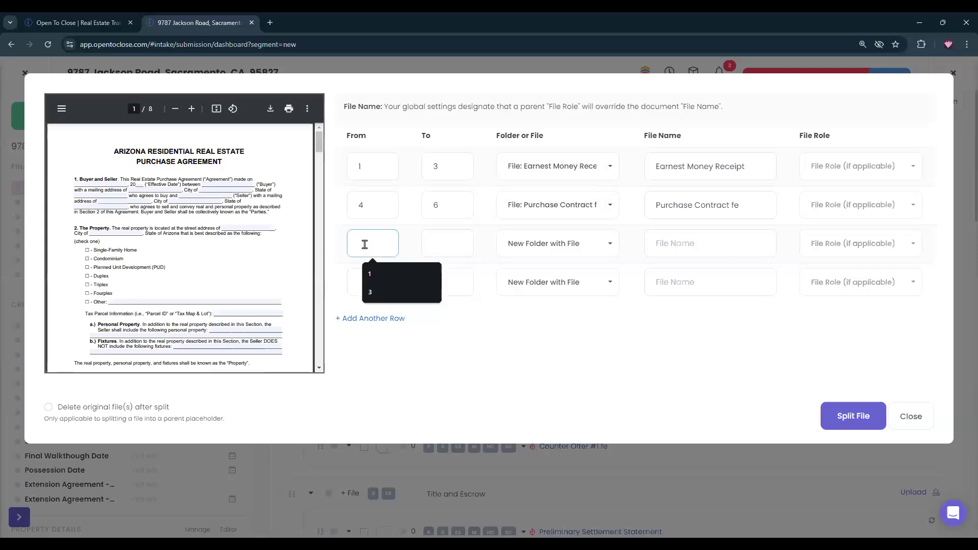
pyautogui.write('78')
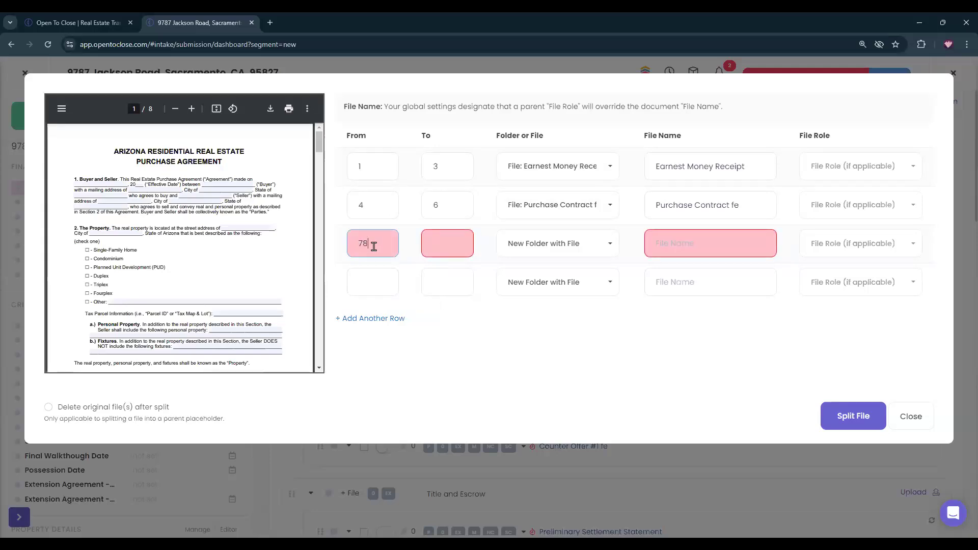
pyautogui.press('BackSpace')
pyautogui.click(444, 242)
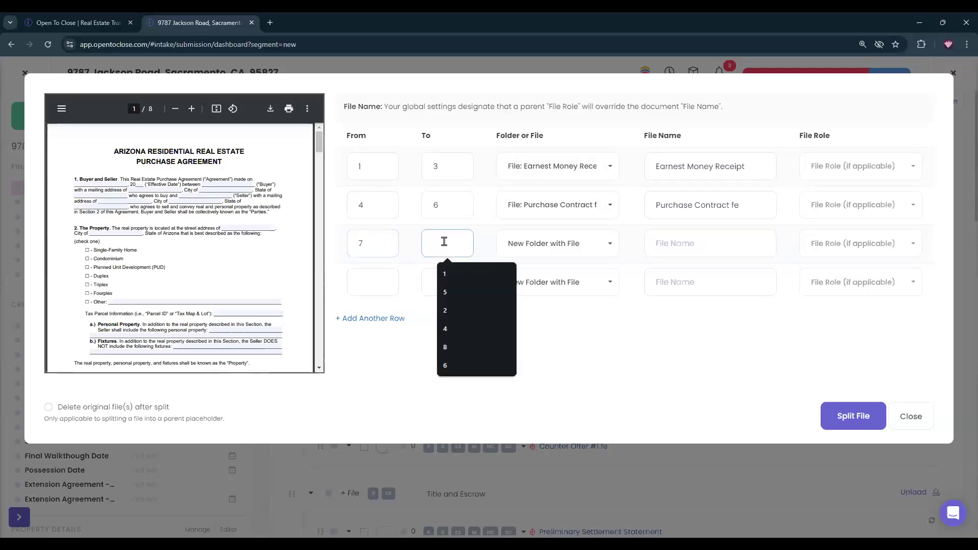
pyautogui.write('8')
pyautogui.click(536, 245)
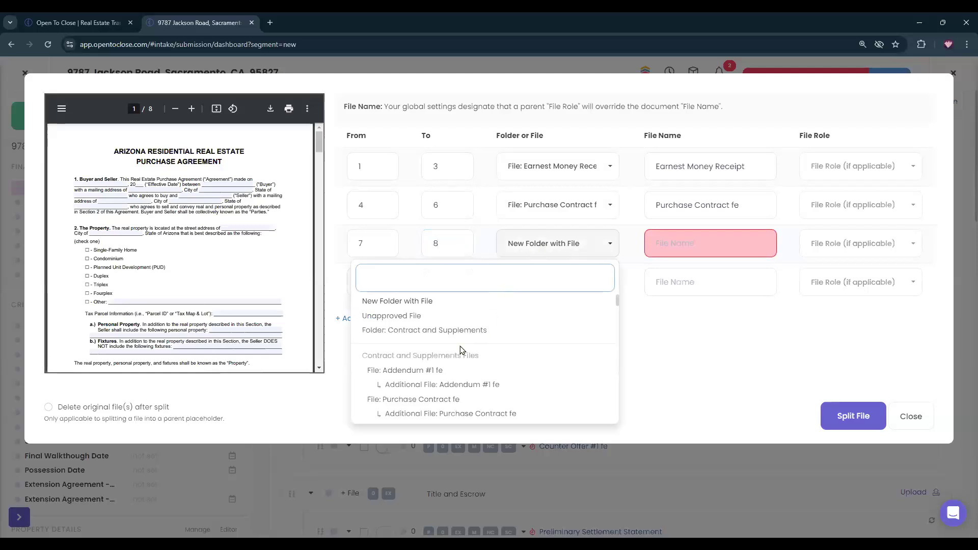
pyautogui.scroll(-1, 439, 341)
pyautogui.click(413, 319)
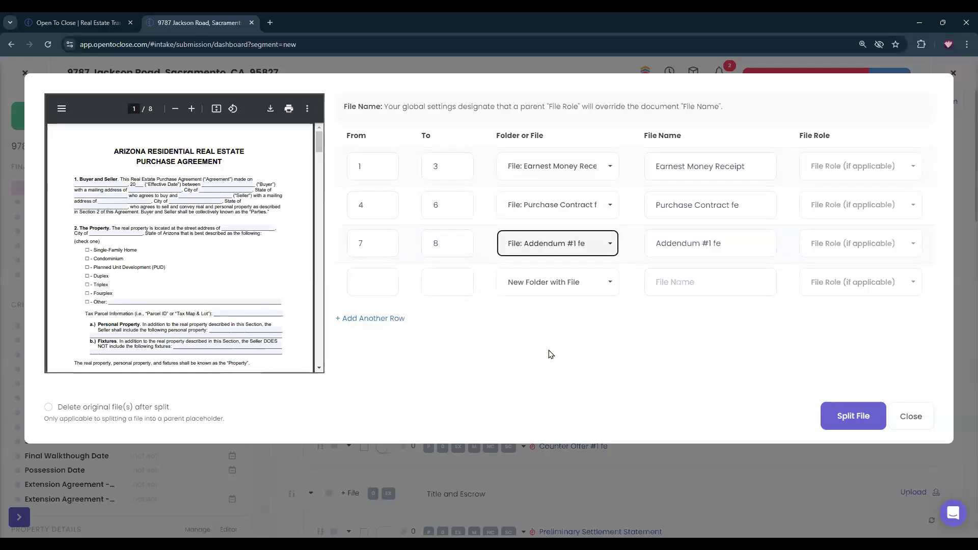
pyautogui.click(853, 418)
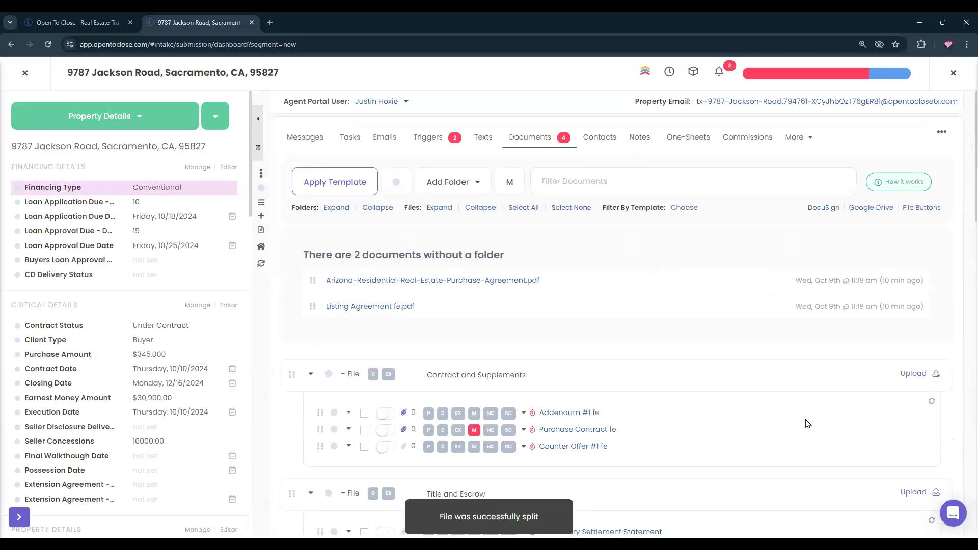
# Preview and close the new Addendum #1 fe file, then open Purchase Contract fe's preview.
pyautogui.click(403, 415)
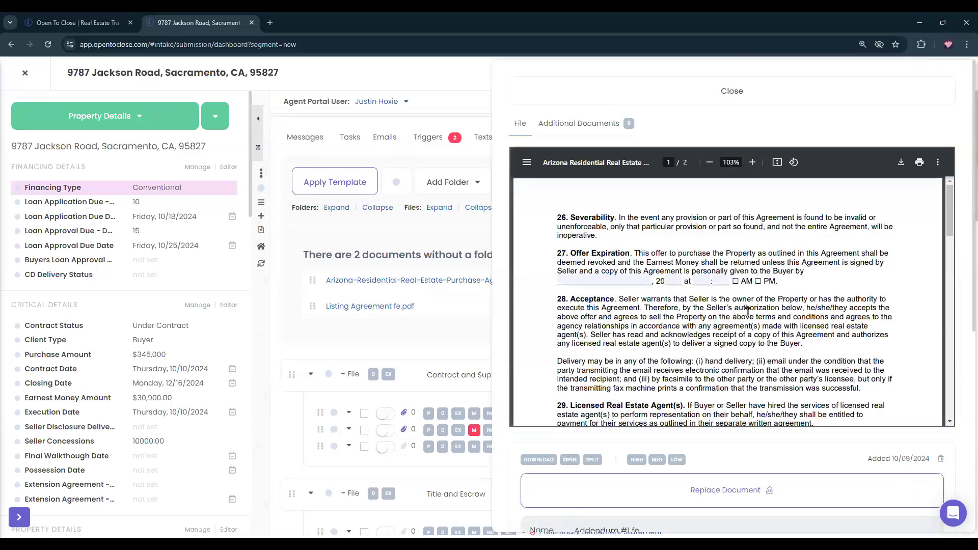
pyautogui.scroll(-15, 747, 311)
pyautogui.scroll(15, 747, 313)
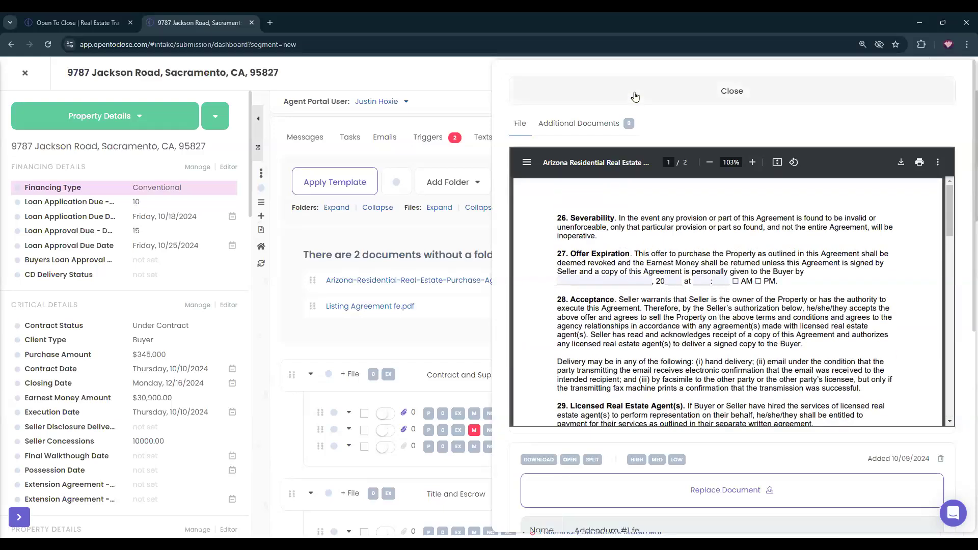
pyautogui.click(634, 96)
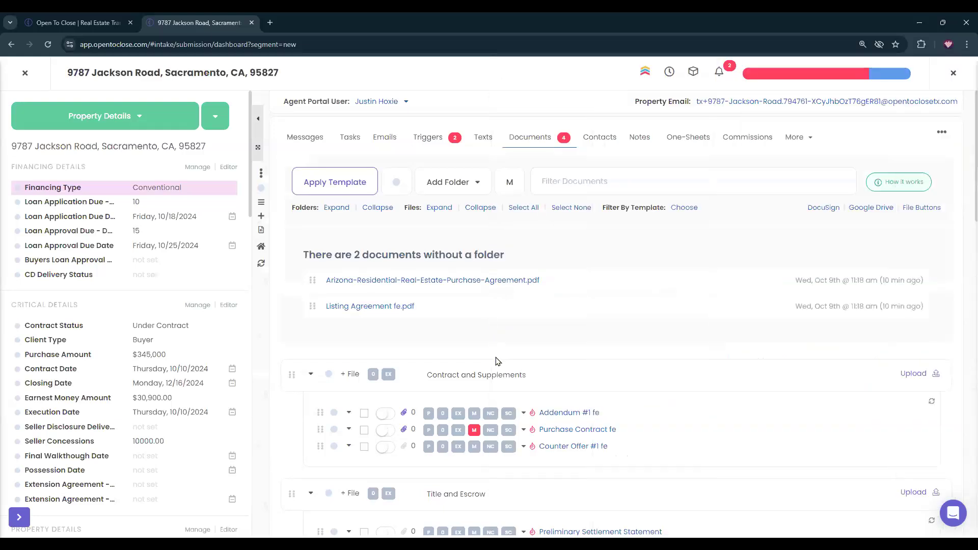
pyautogui.click(407, 429)
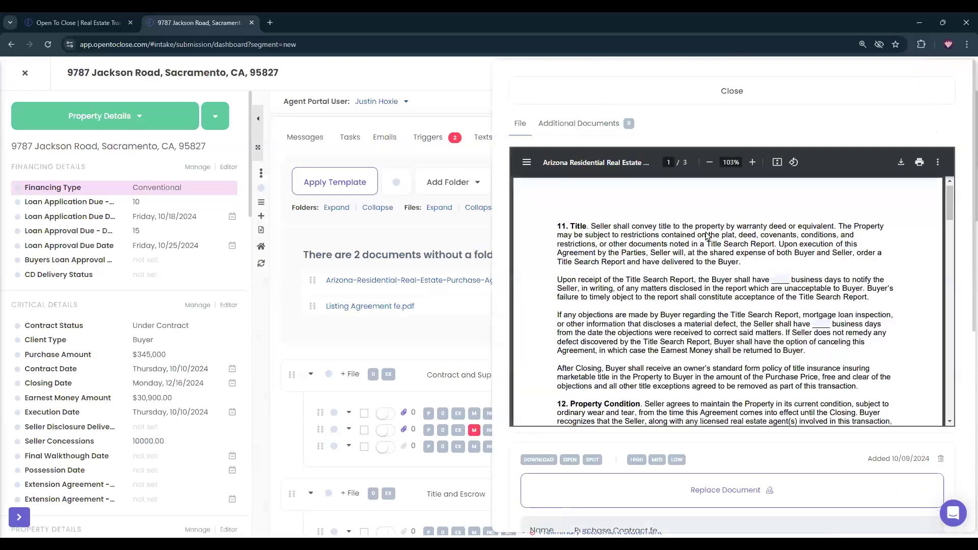
pyautogui.scroll(-10, 708, 235)
pyautogui.scroll(8, 729, 312)
pyautogui.click(558, 84)
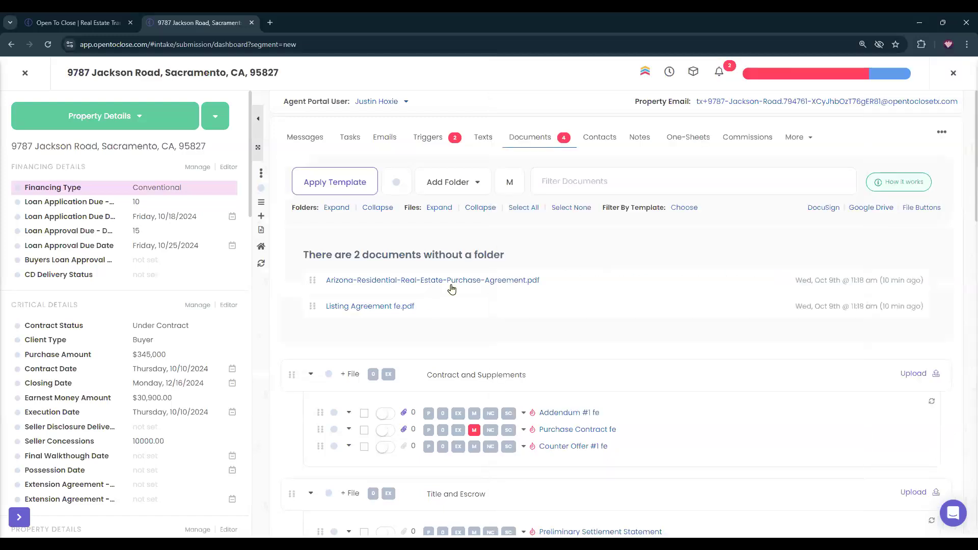
pyautogui.click(382, 307)
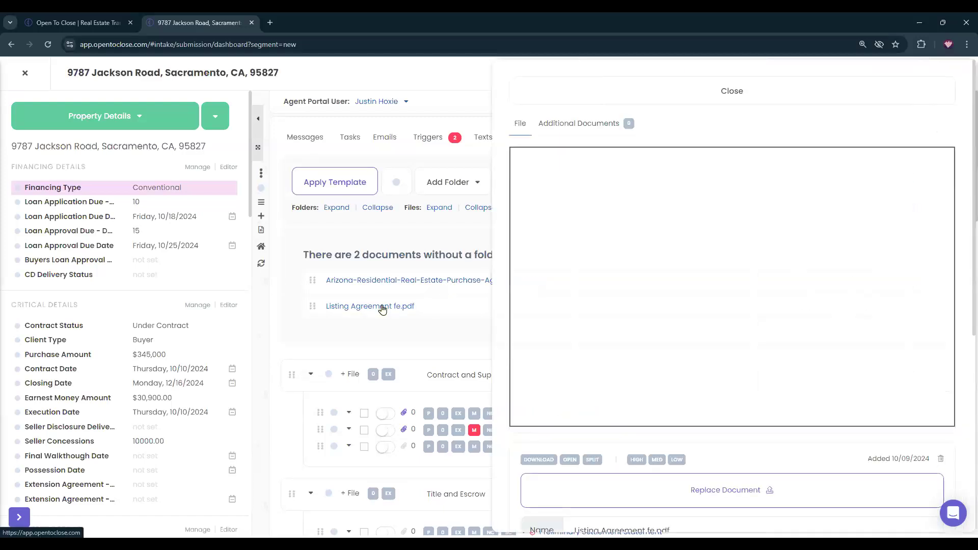
pyautogui.scroll(-1, 708, 418)
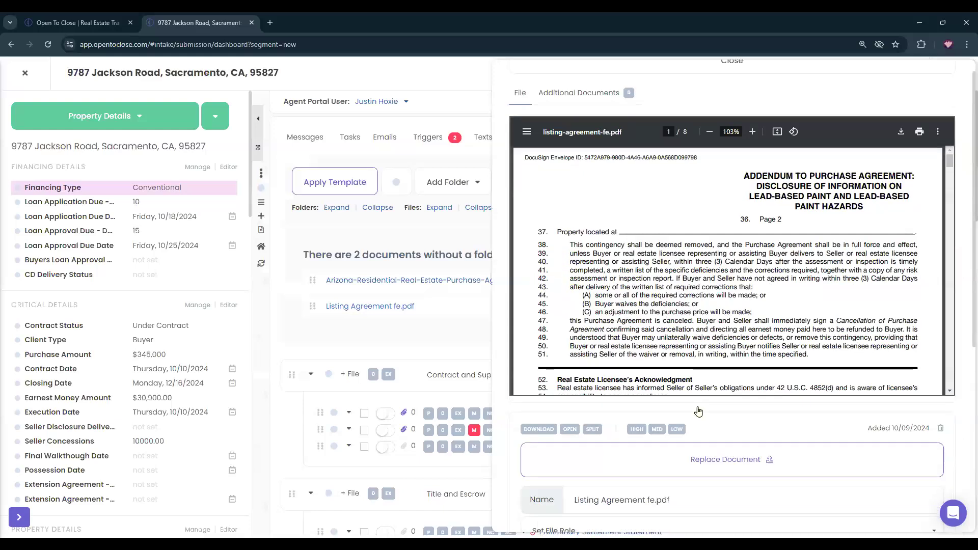
pyautogui.scroll(-4, 698, 412)
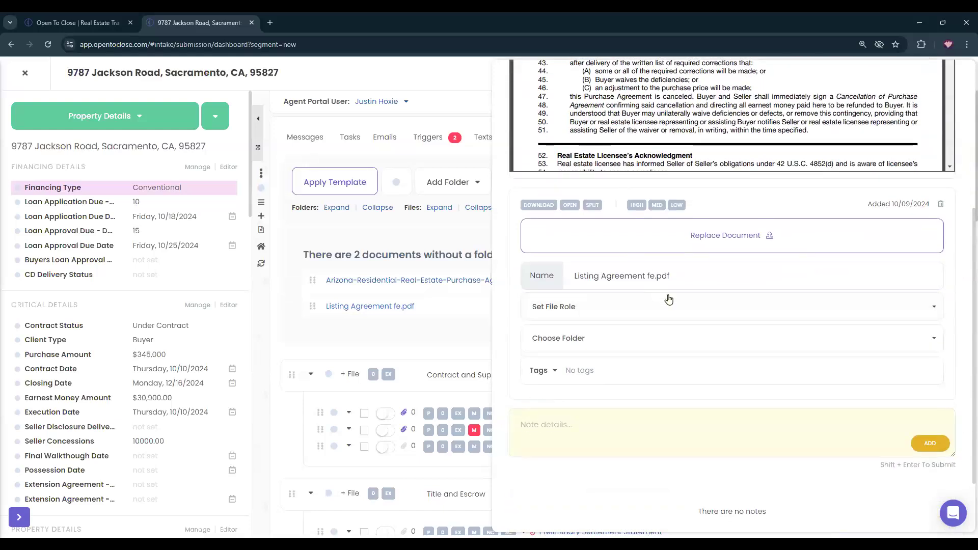
pyautogui.scroll(5, 669, 299)
pyautogui.moveTo(529, 125); pyautogui.dragTo(502, 130)
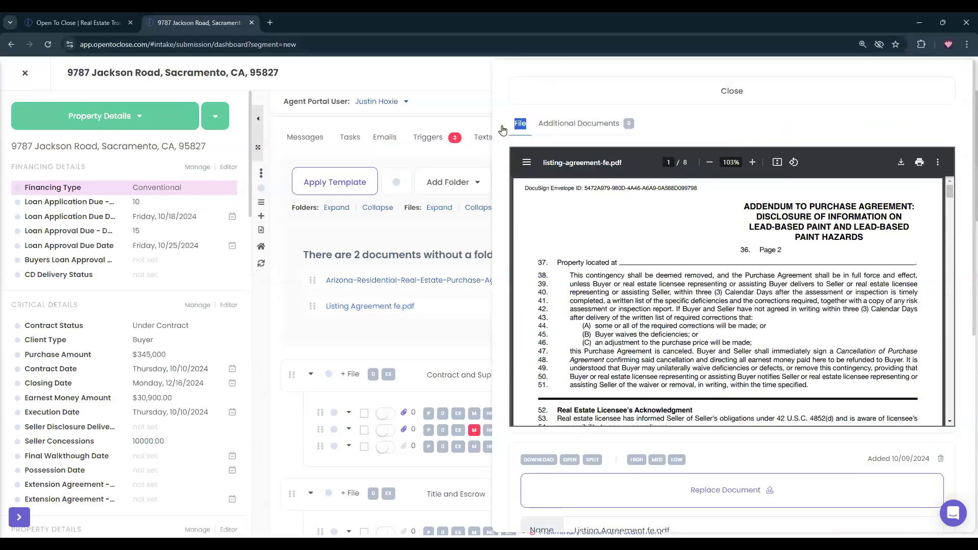
pyautogui.click(543, 100)
pyautogui.scroll(-5, 479, 285)
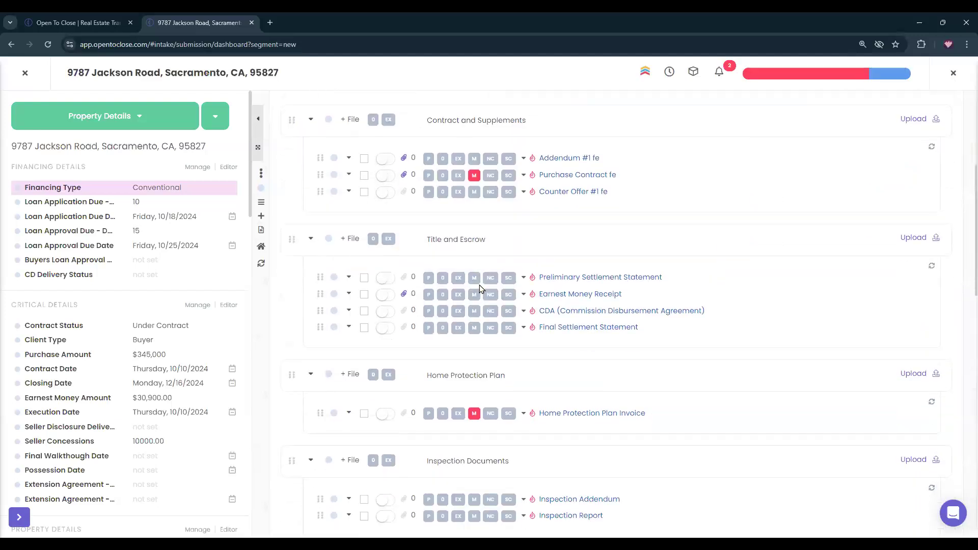
pyautogui.scroll(-7, 618, 289)
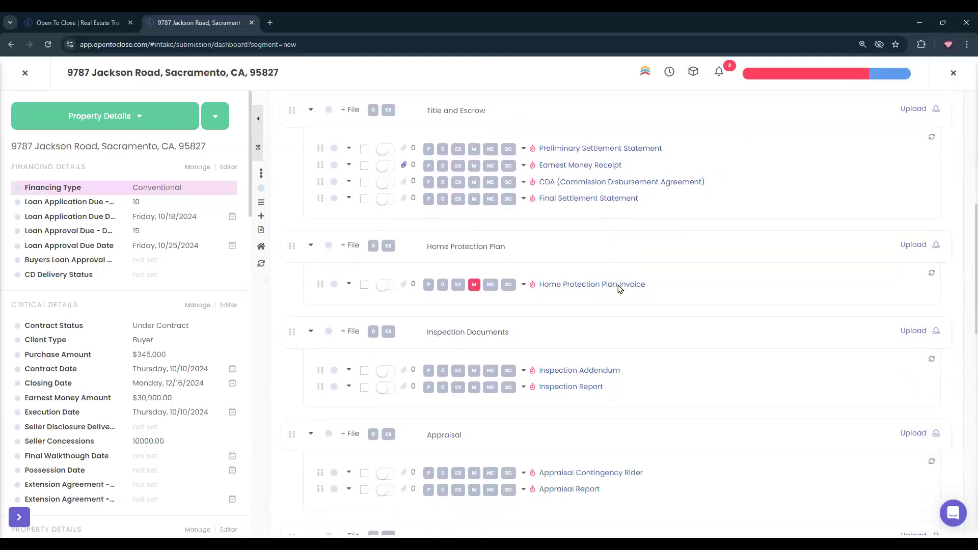
pyautogui.scroll(-3, 620, 289)
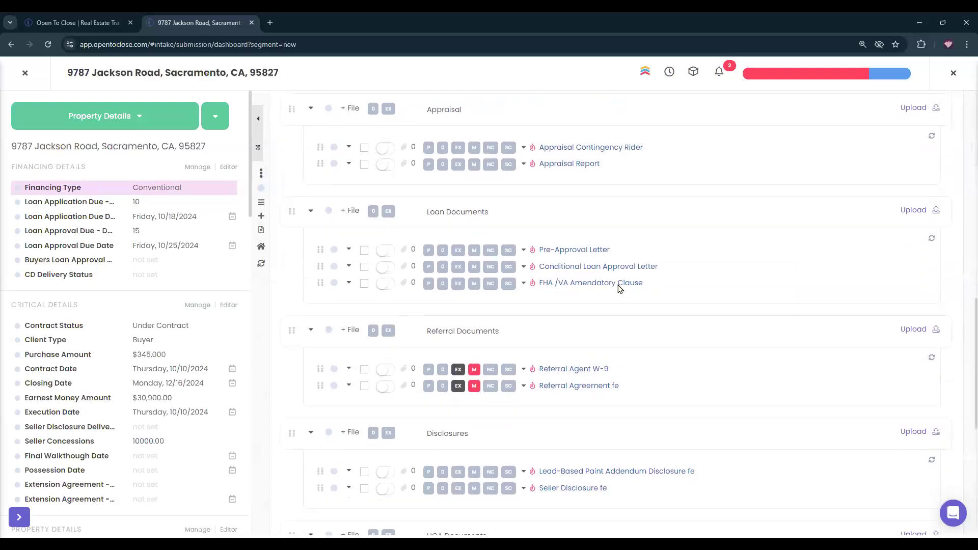
pyautogui.scroll(12, 614, 286)
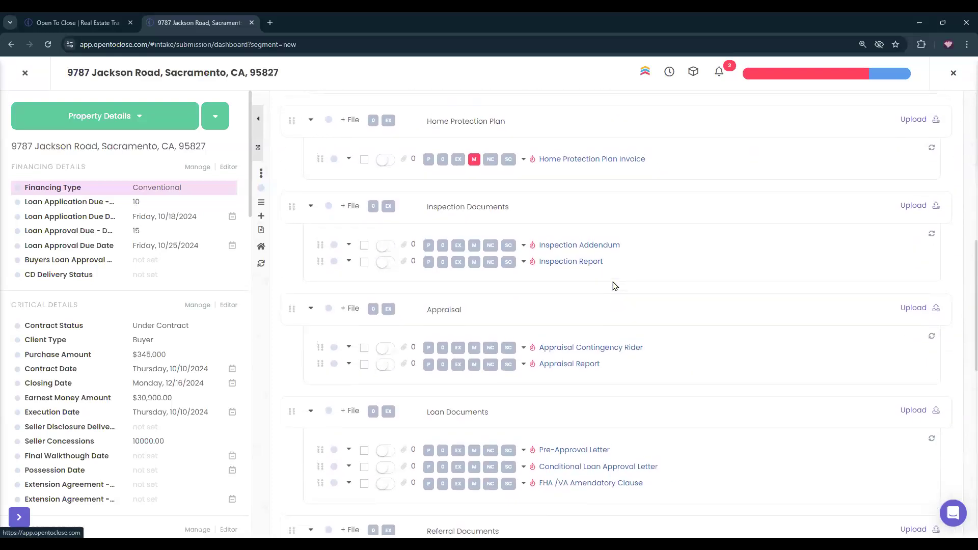
pyautogui.click(370, 306)
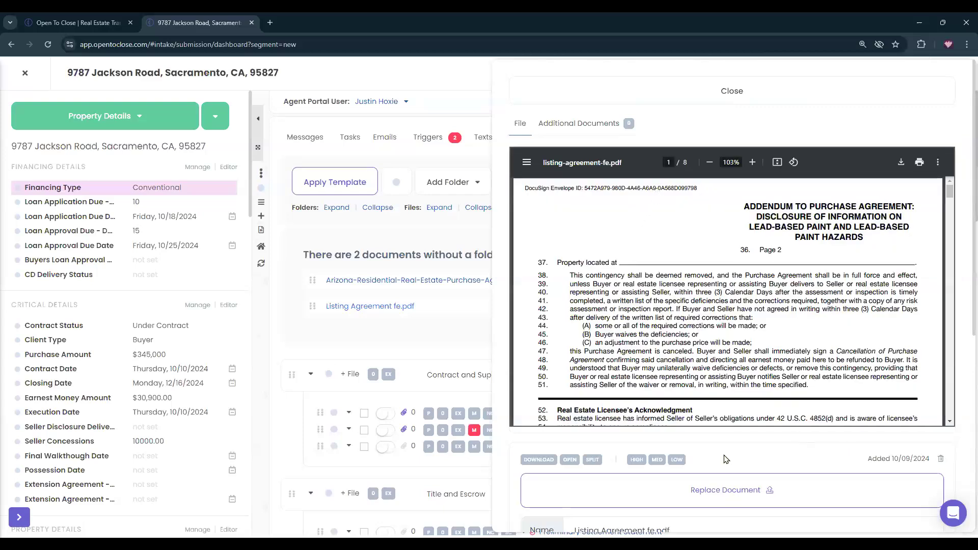
pyautogui.scroll(-6, 725, 459)
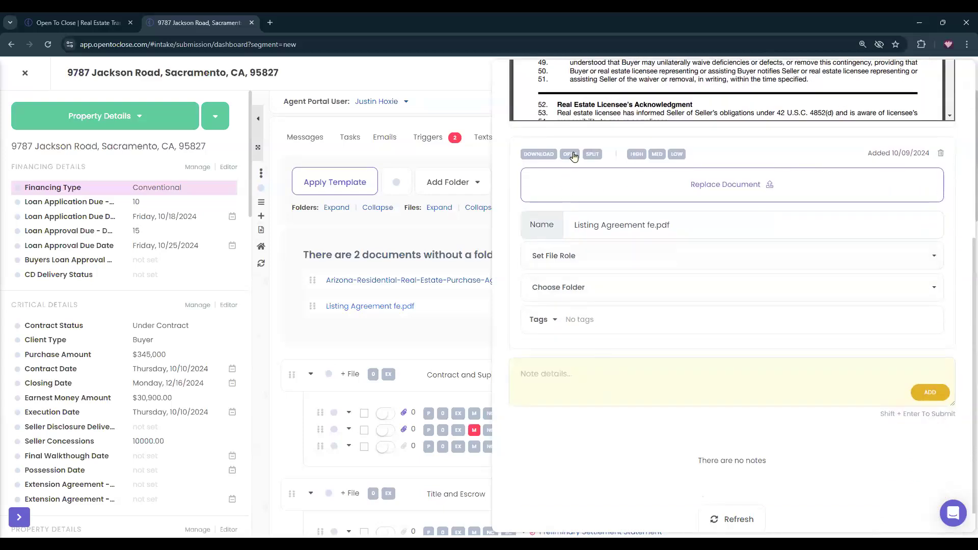
pyautogui.click(591, 155)
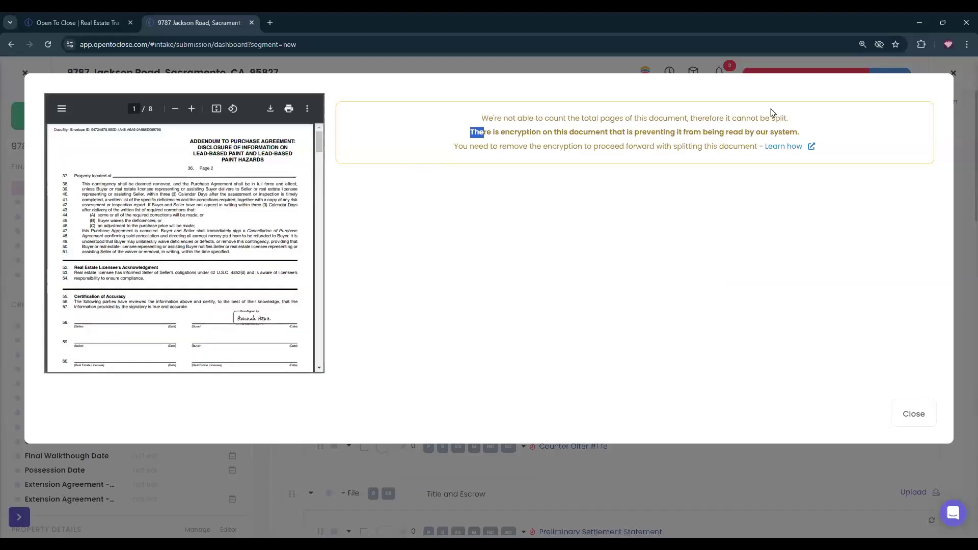
pyautogui.tripleClick(878, 134)
pyautogui.click(842, 180)
pyautogui.click(913, 414)
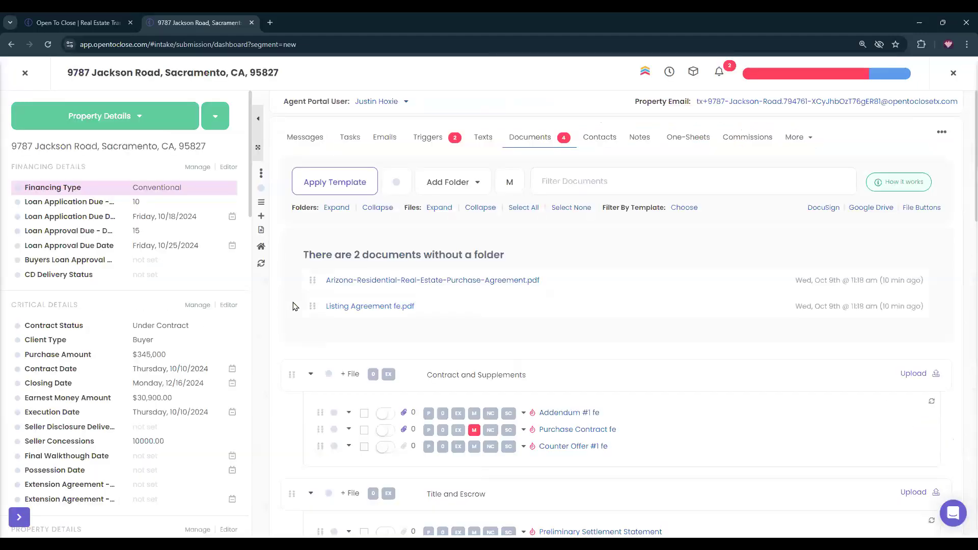
# File Listing Agreement fe.pdf in the Contract and Supplements folder.
pyautogui.click(359, 308)
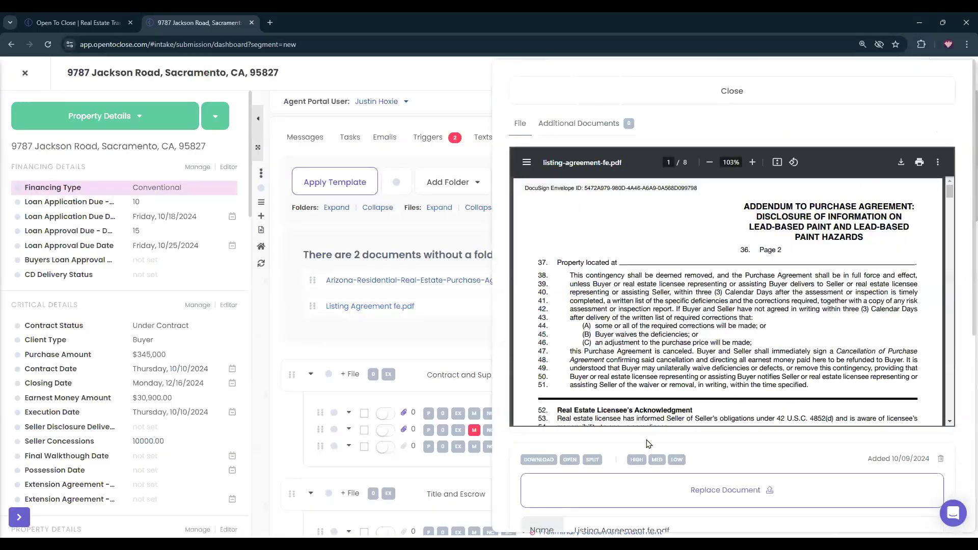
pyautogui.scroll(-1, 648, 443)
pyautogui.scroll(-3, 650, 450)
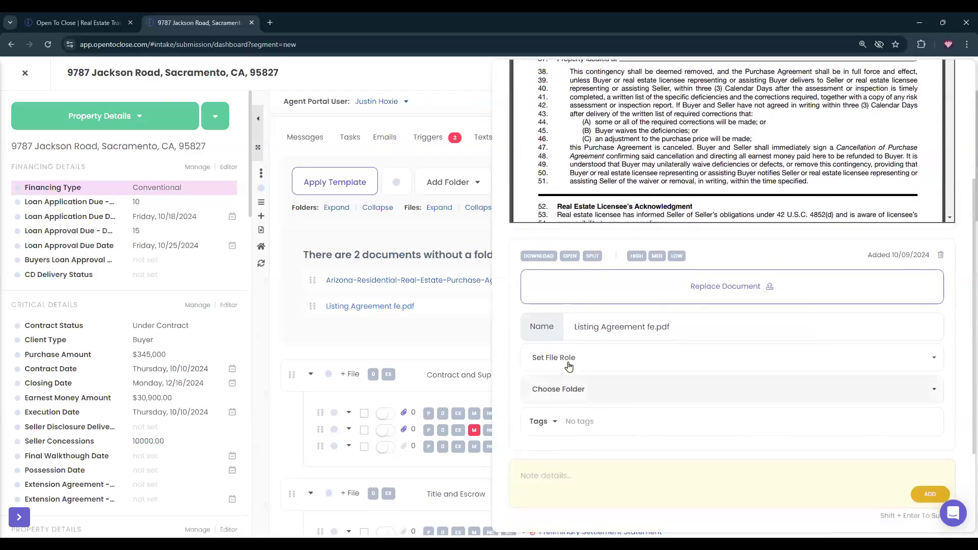
pyautogui.click(581, 394)
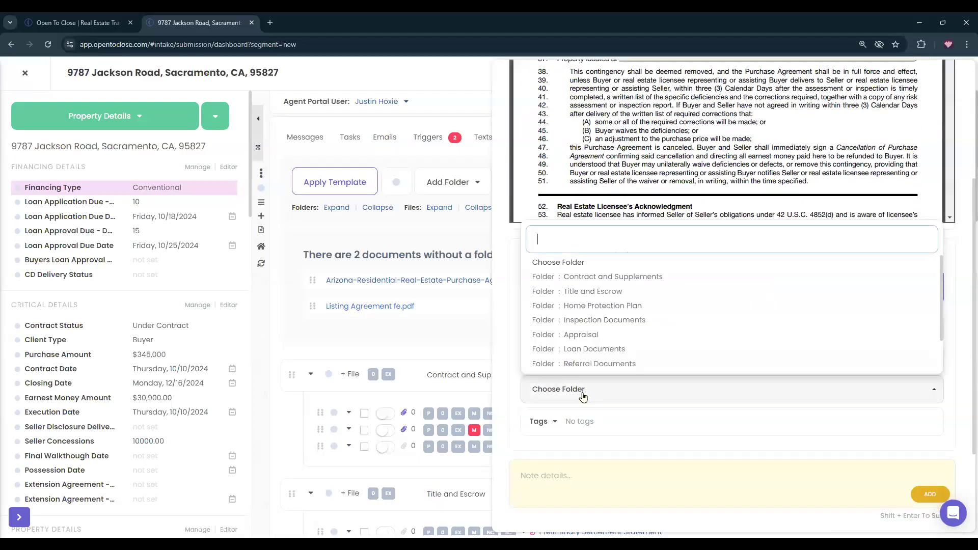
pyautogui.click(572, 277)
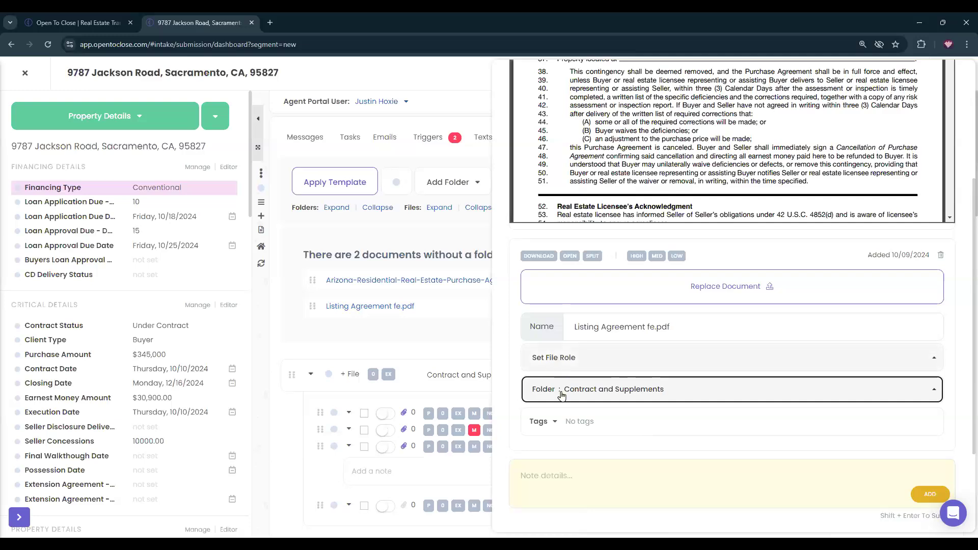
pyautogui.scroll(-3, 786, 450)
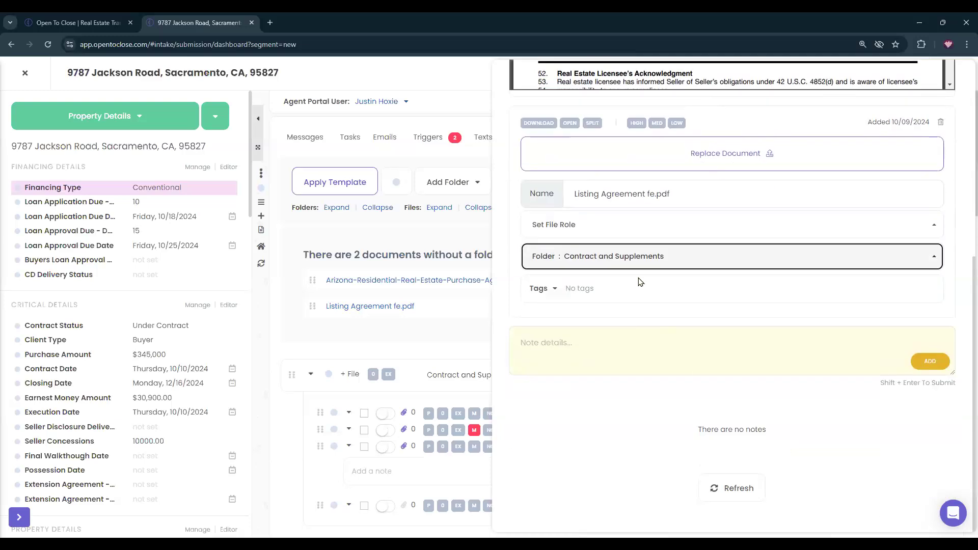
pyautogui.scroll(7, 687, 354)
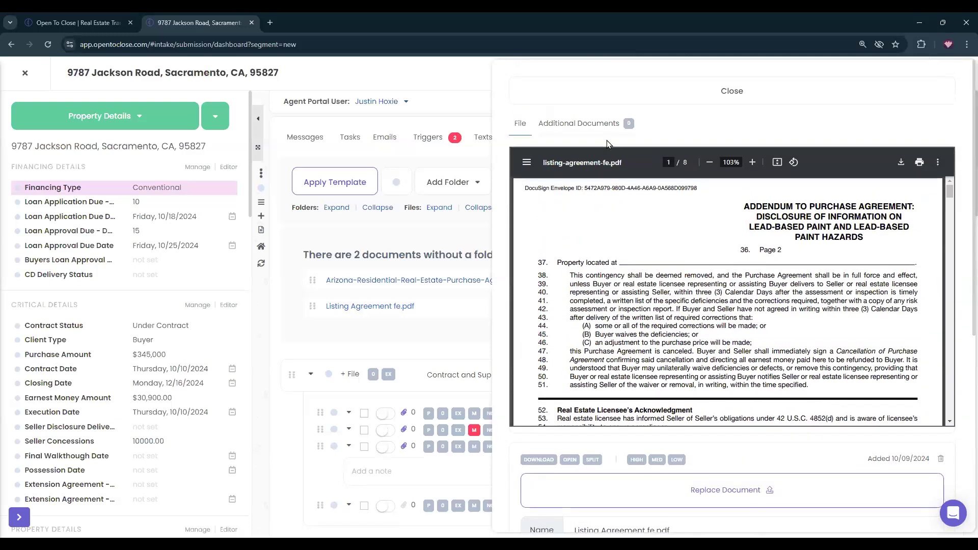
pyautogui.click(570, 94)
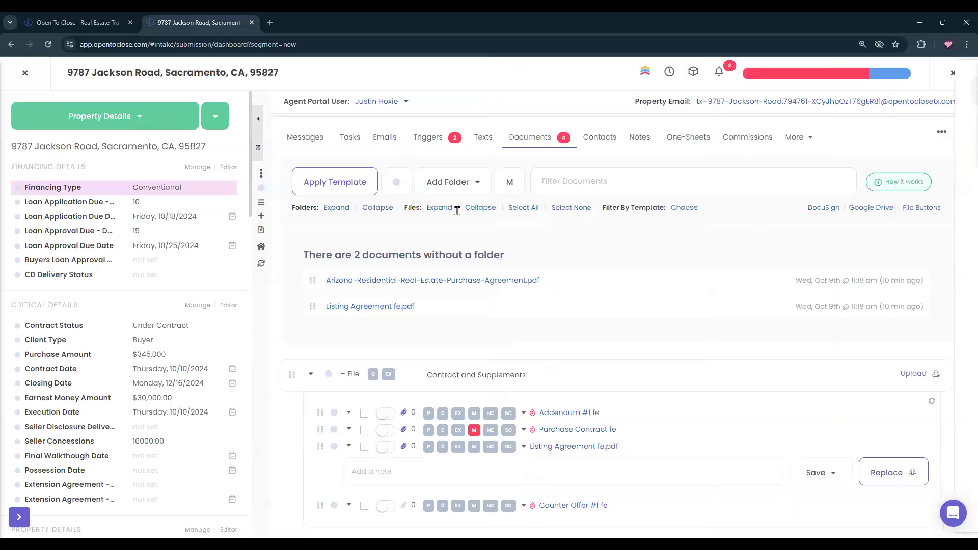
# File the Arizona purchase agreement PDF in Contract and Supplements too.
pyautogui.click(424, 283)
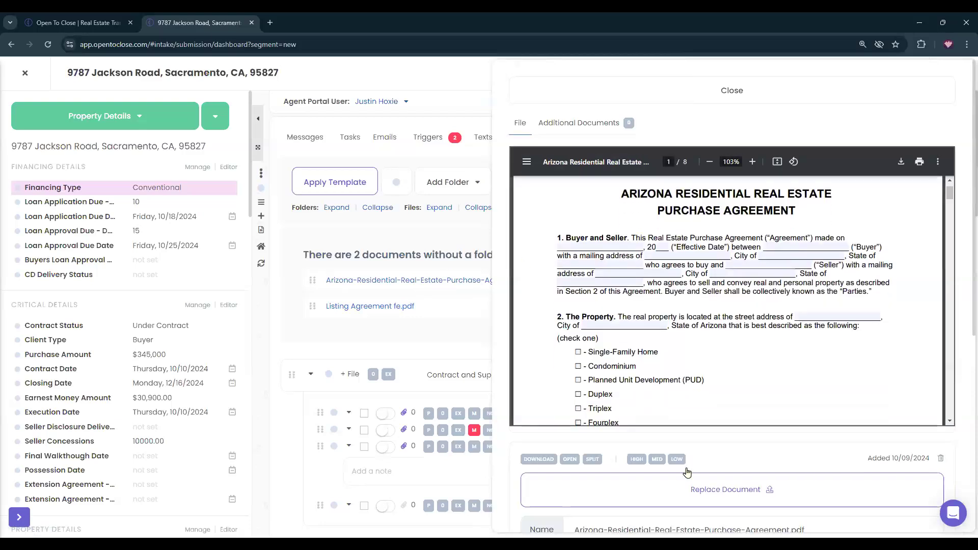
pyautogui.scroll(-3, 660, 458)
pyautogui.scroll(-3, 660, 459)
pyautogui.click(572, 255)
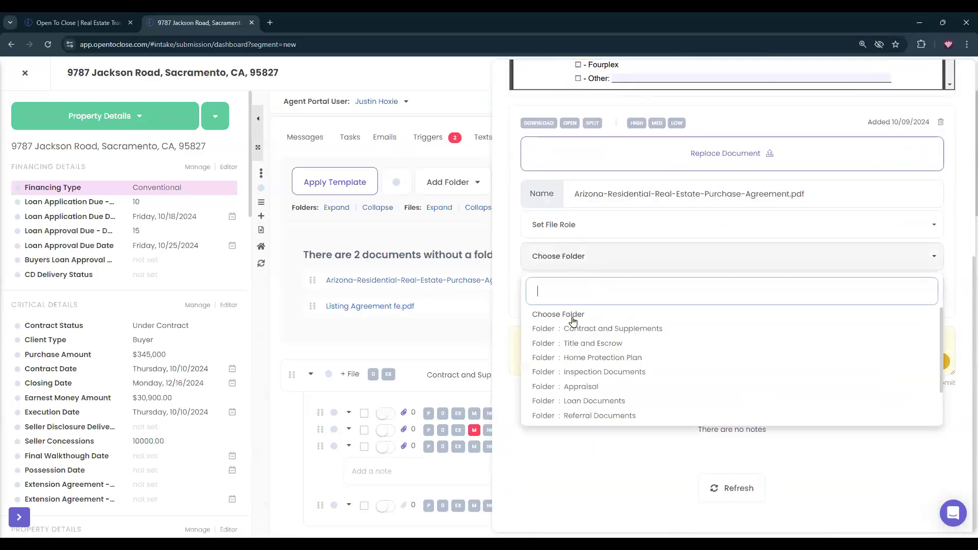
pyautogui.click(581, 334)
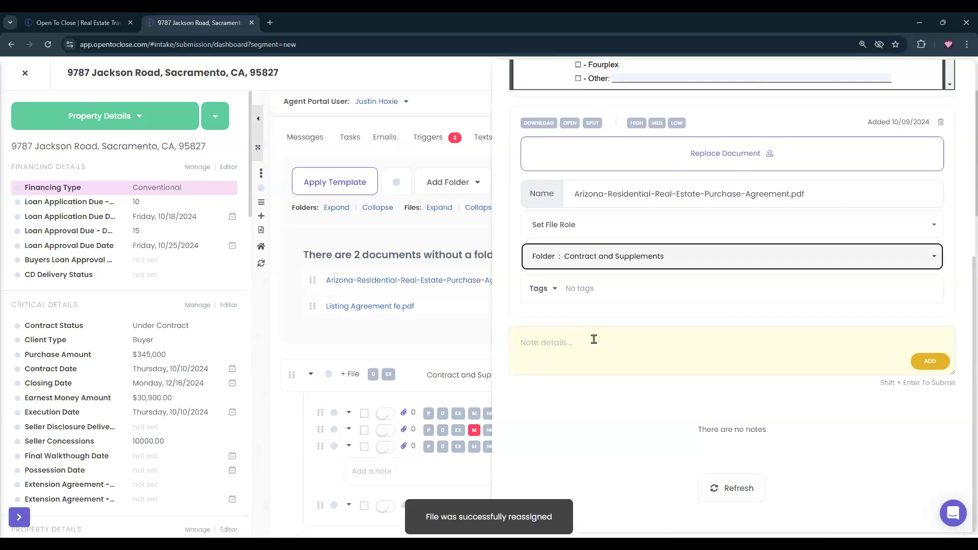
pyautogui.scroll(3, 607, 345)
pyautogui.click(551, 80)
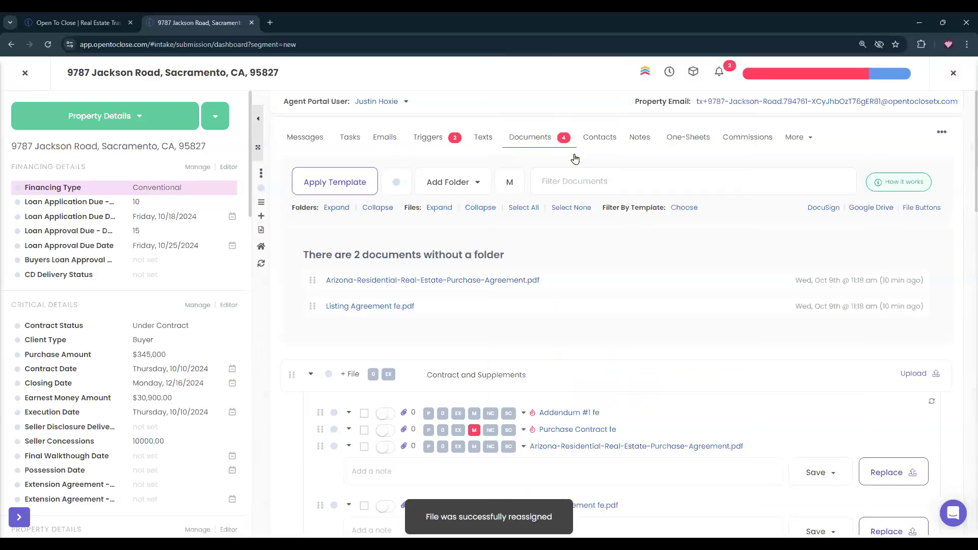
# Refresh the property and collapse notes on the Arizona and Listing Agreement files.
pyautogui.click(262, 265)
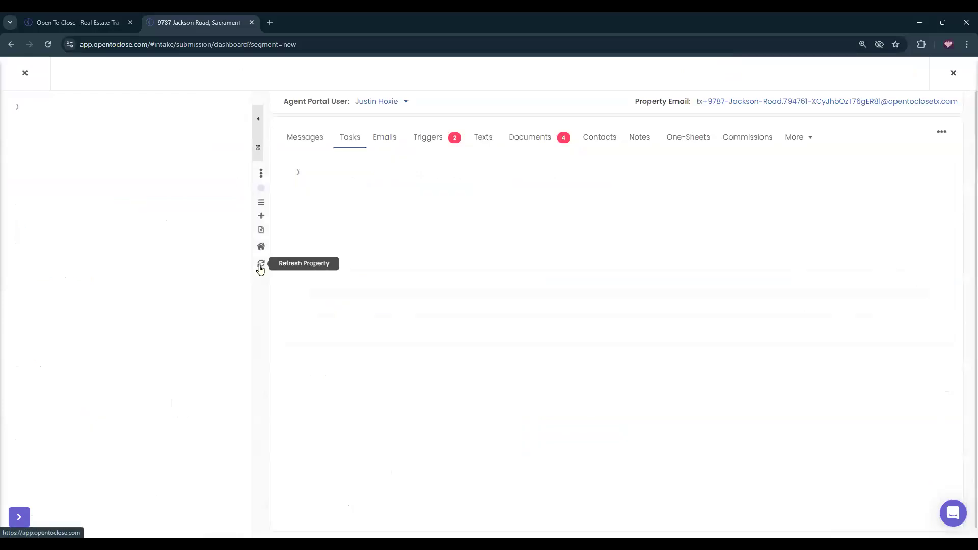
pyautogui.click(584, 153)
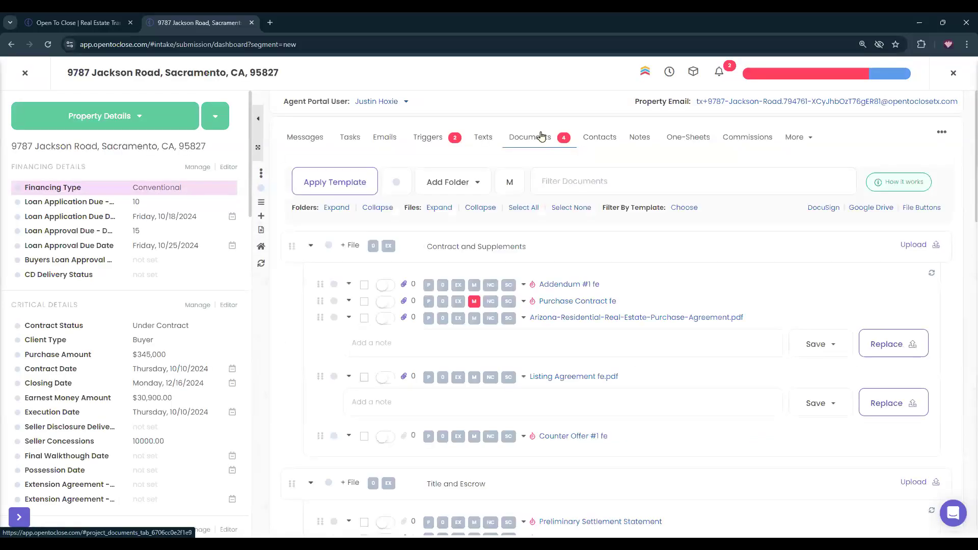
pyautogui.click(349, 317)
pyautogui.click(359, 338)
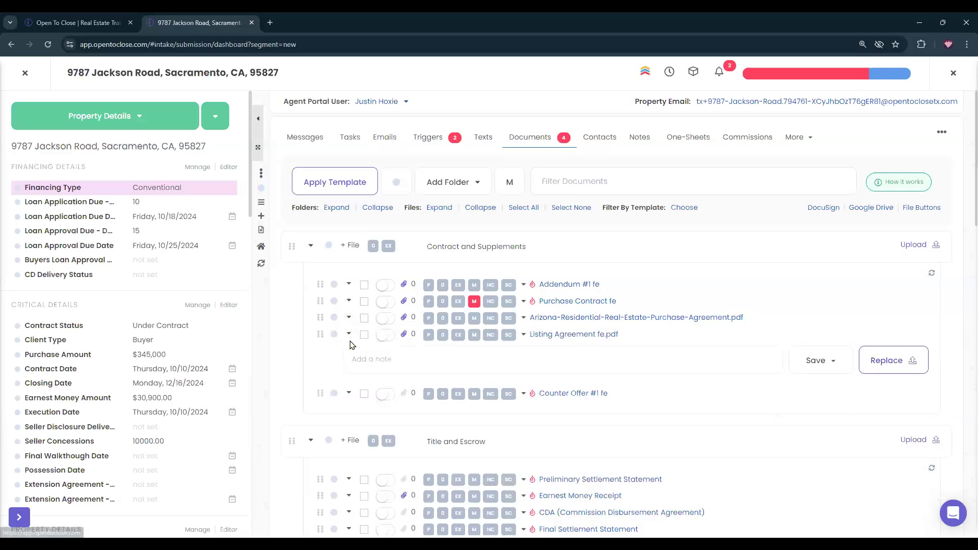
pyautogui.click(349, 334)
pyautogui.click(360, 355)
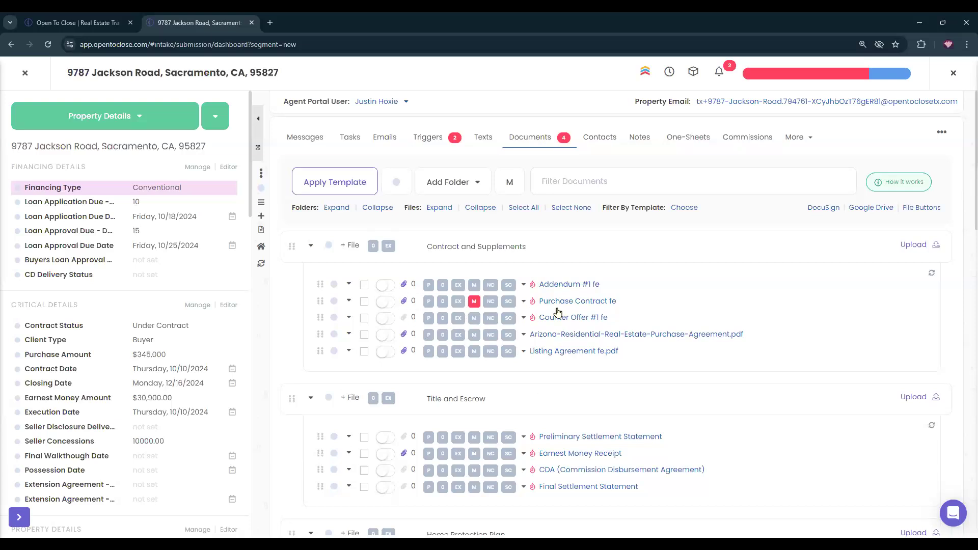
pyautogui.scroll(-4, 689, 380)
pyautogui.scroll(-15, 688, 379)
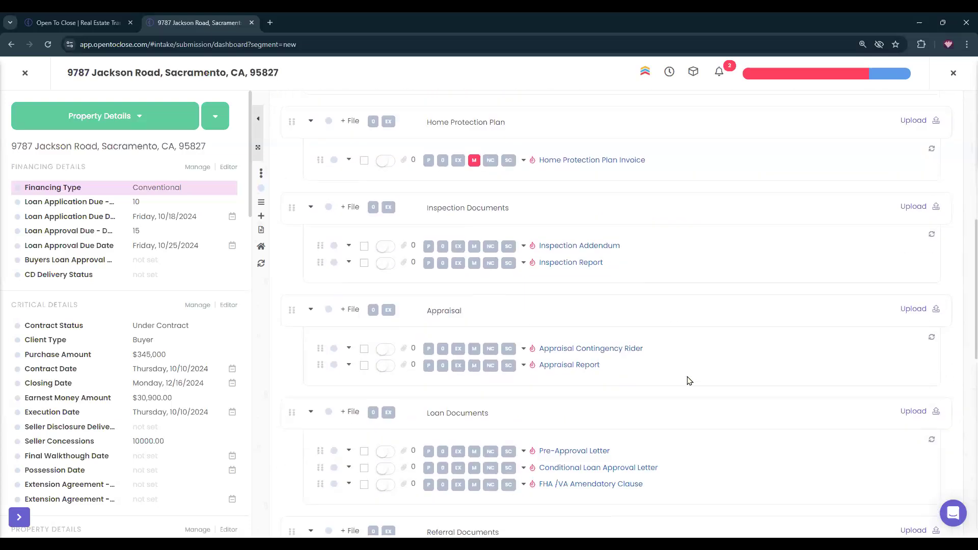
pyautogui.scroll(20, 689, 379)
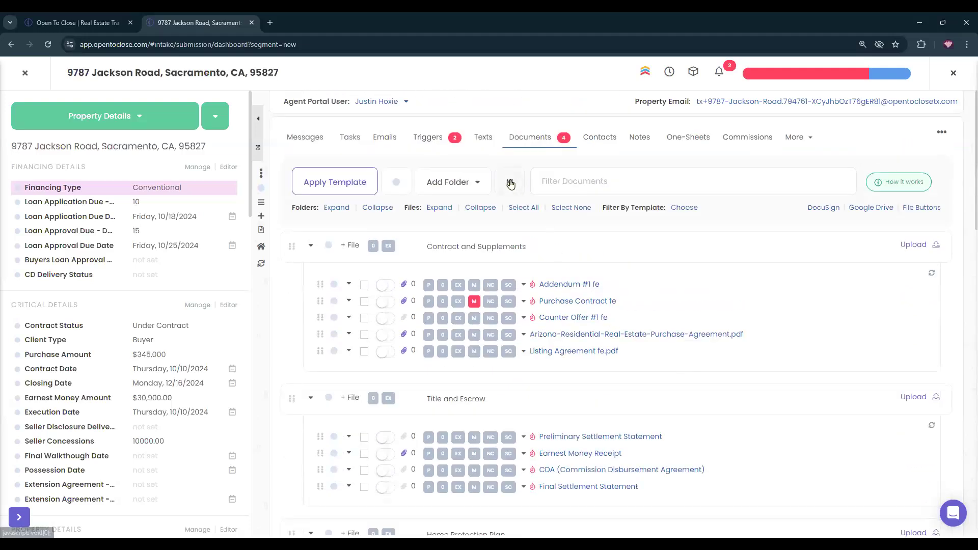
# Using the missing filter, clear Purchase Contract fe's missing flag and mark it Fully Executed.
pyautogui.click(510, 184)
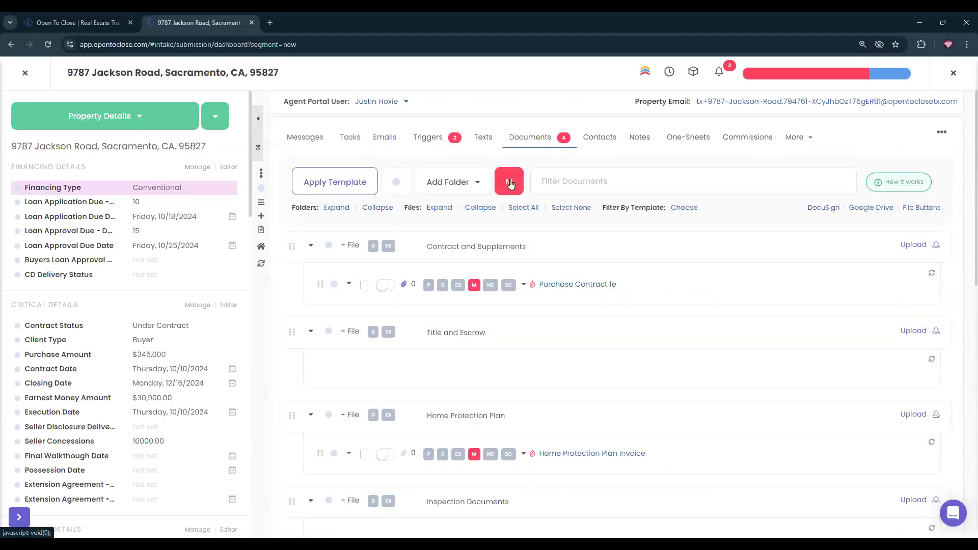
pyautogui.click(471, 288)
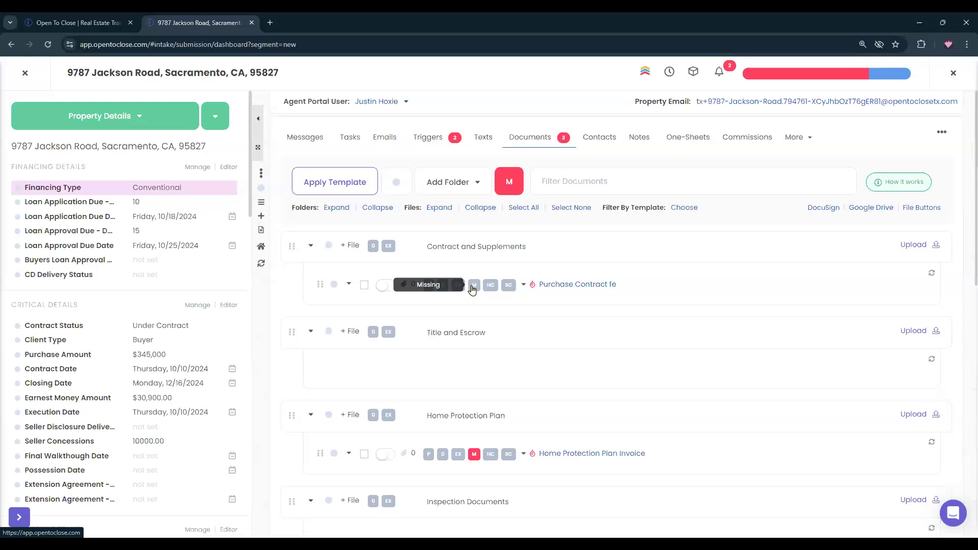
pyautogui.click(386, 286)
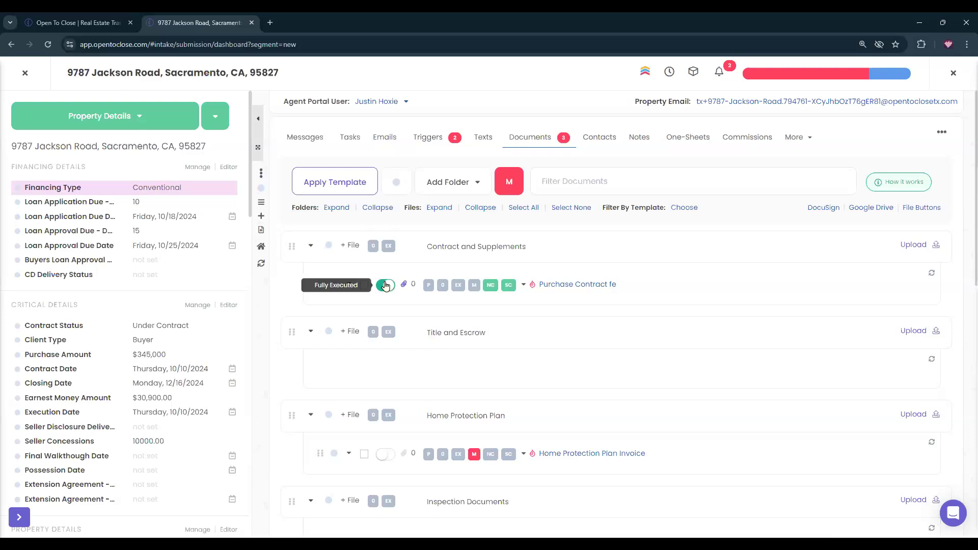
pyautogui.scroll(-4, 593, 311)
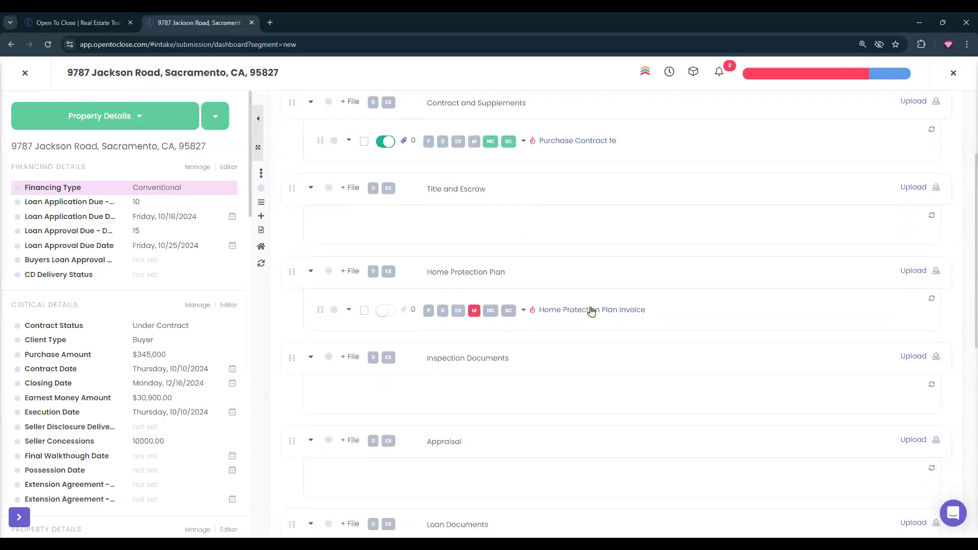
pyautogui.scroll(-6, 492, 303)
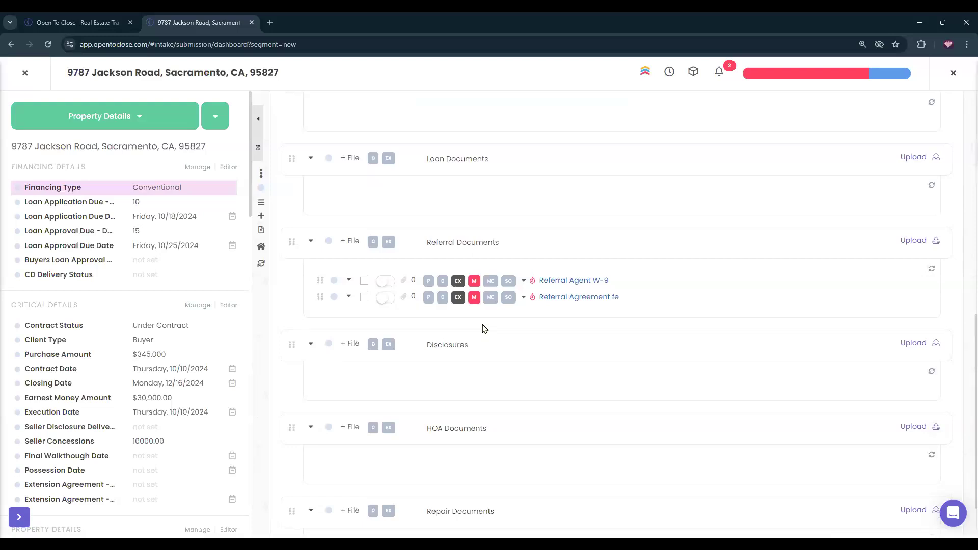
pyautogui.scroll(-1, 485, 327)
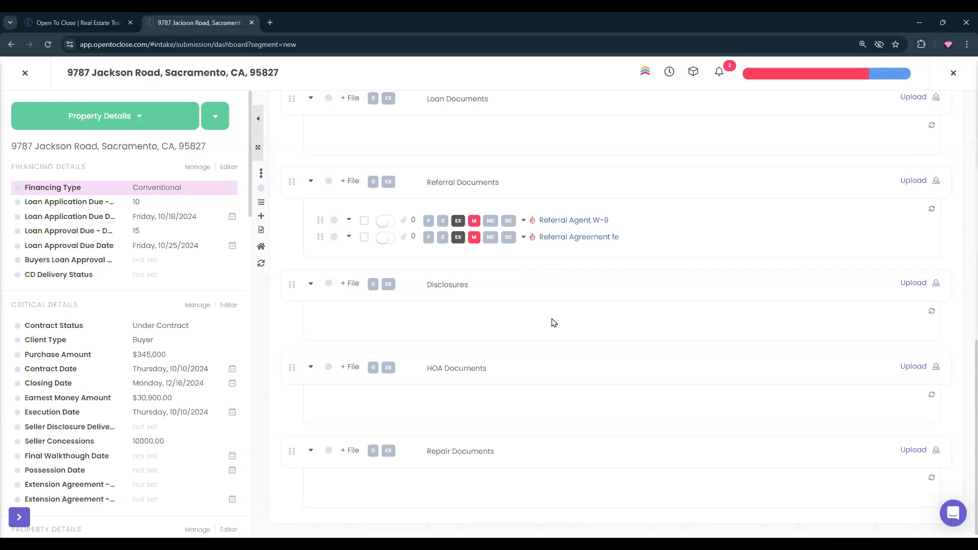
pyautogui.scroll(14, 555, 323)
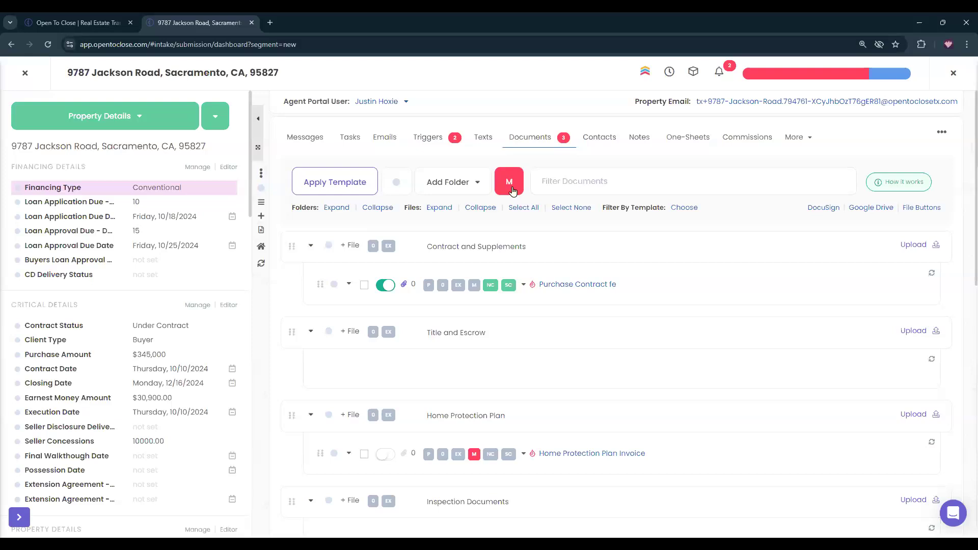
pyautogui.click(512, 188)
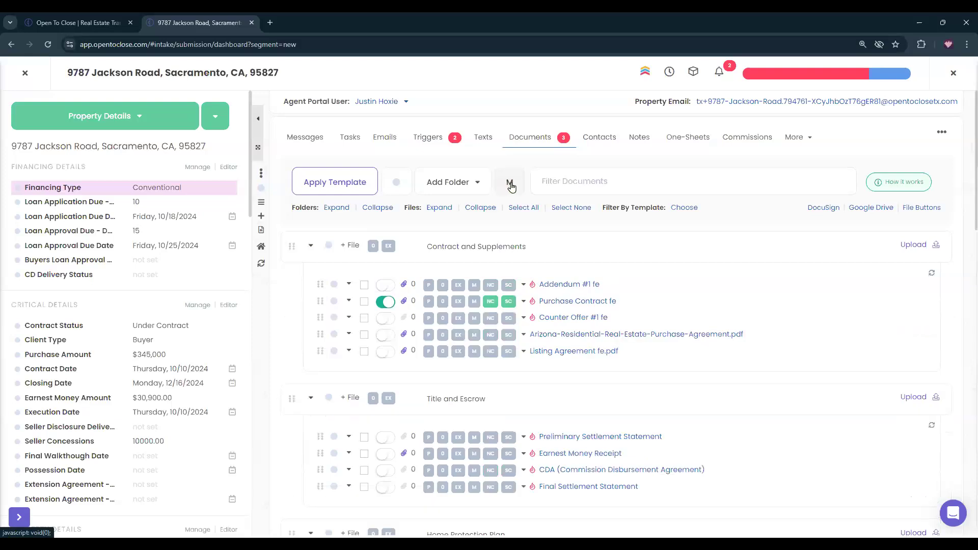
# Tick Send Opening Emails in Tasks, queuing intro emails to closing parties and buyer.
pyautogui.click(353, 138)
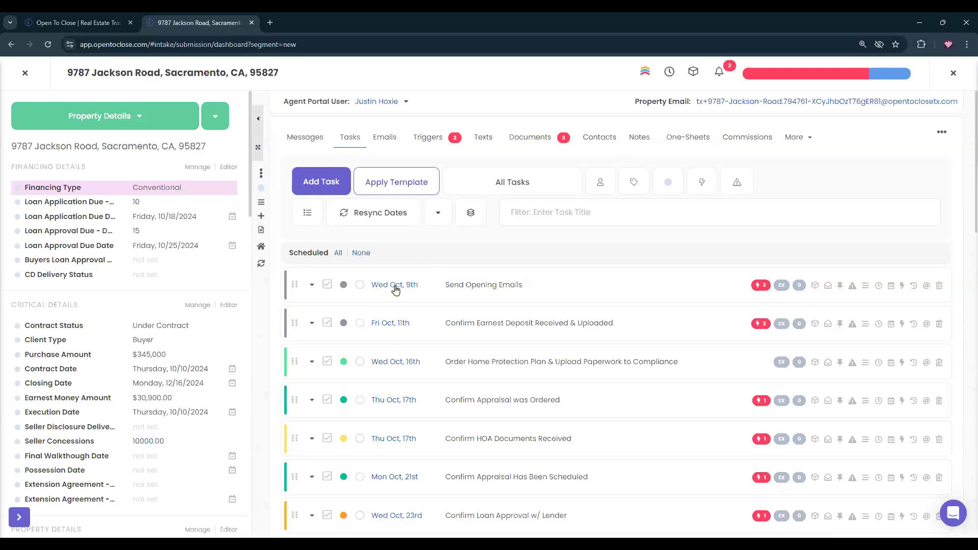
pyautogui.click(324, 283)
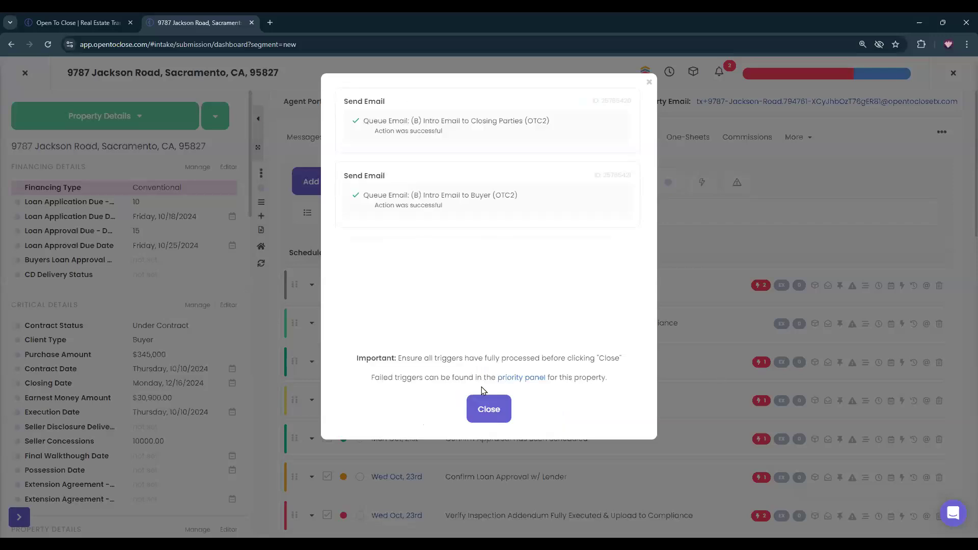
pyautogui.click(486, 411)
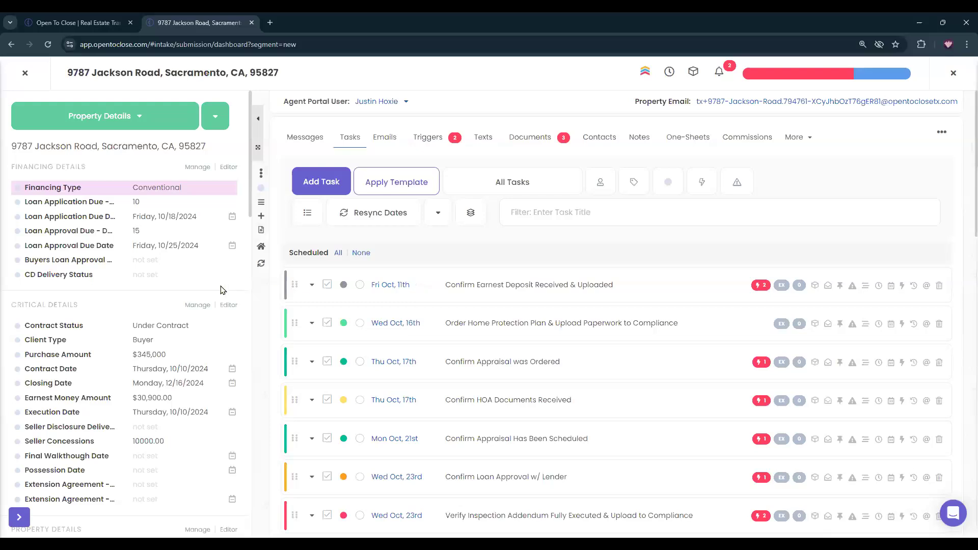
pyautogui.scroll(-10, 168, 321)
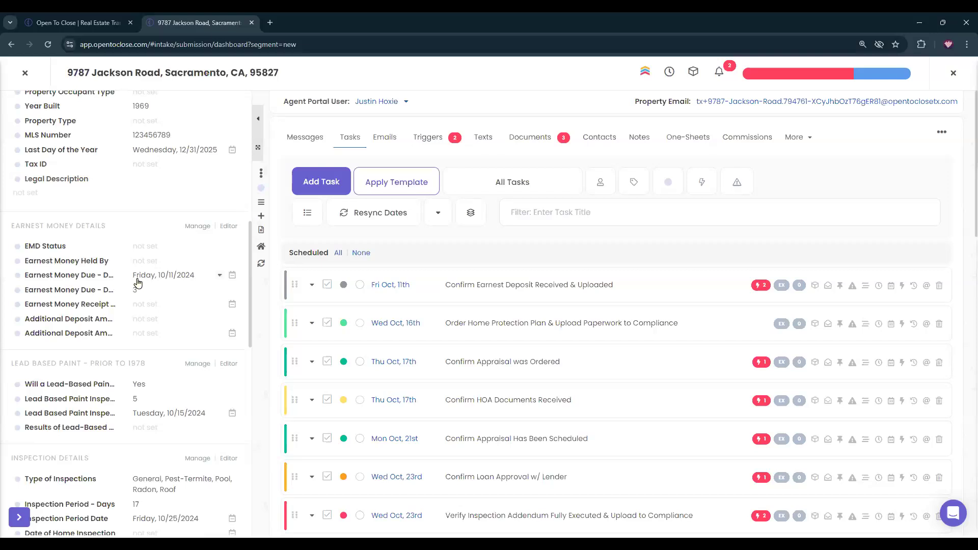
# Set the EMD Status to EMD Received.
pyautogui.click(527, 136)
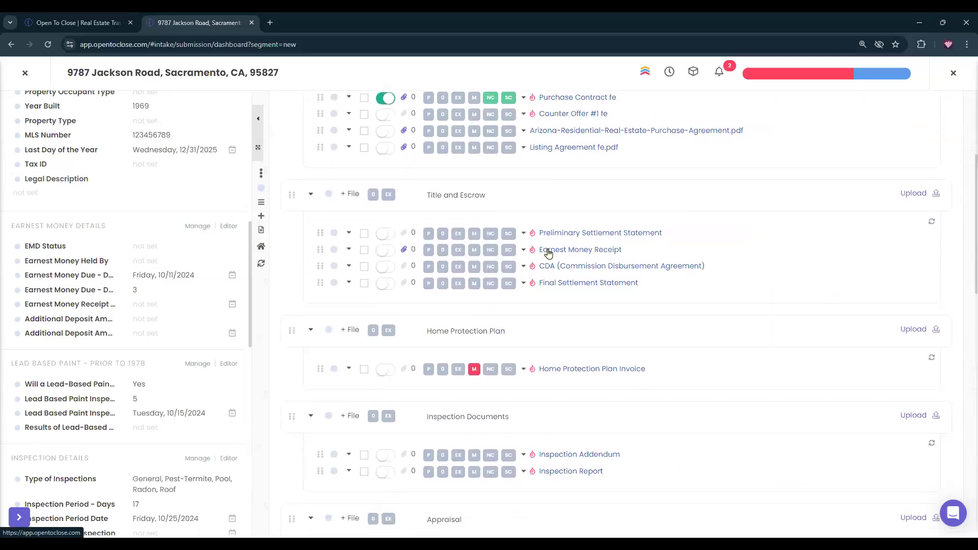
pyautogui.click(155, 247)
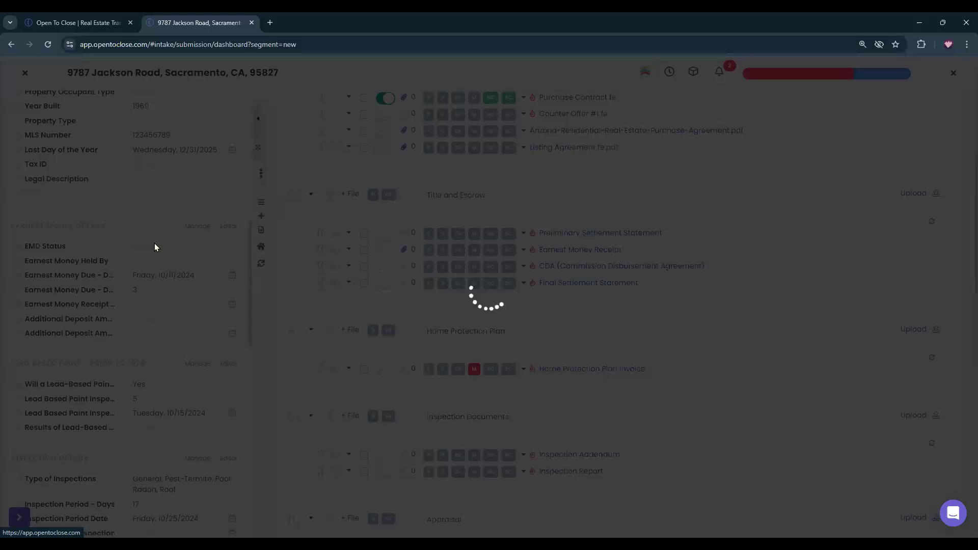
pyautogui.click(378, 120)
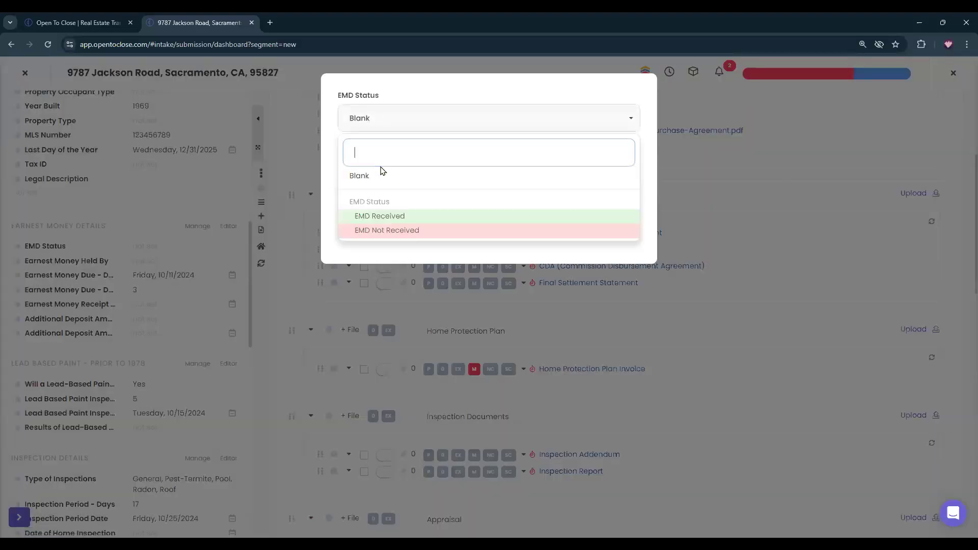
pyautogui.click(381, 219)
pyautogui.click(602, 226)
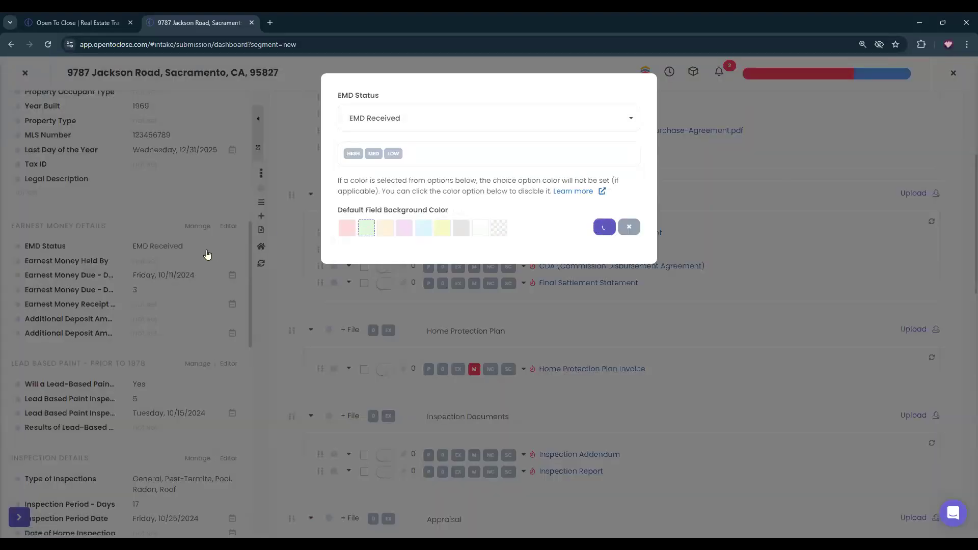
# Set Earnest Money Held By to Title.
pyautogui.click(148, 262)
pyautogui.click(359, 122)
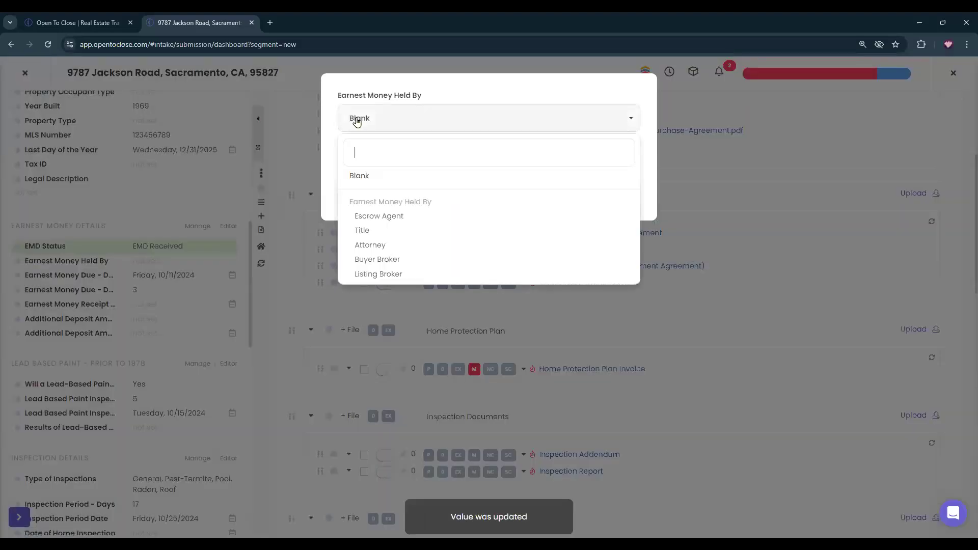
pyautogui.click(368, 233)
pyautogui.click(604, 183)
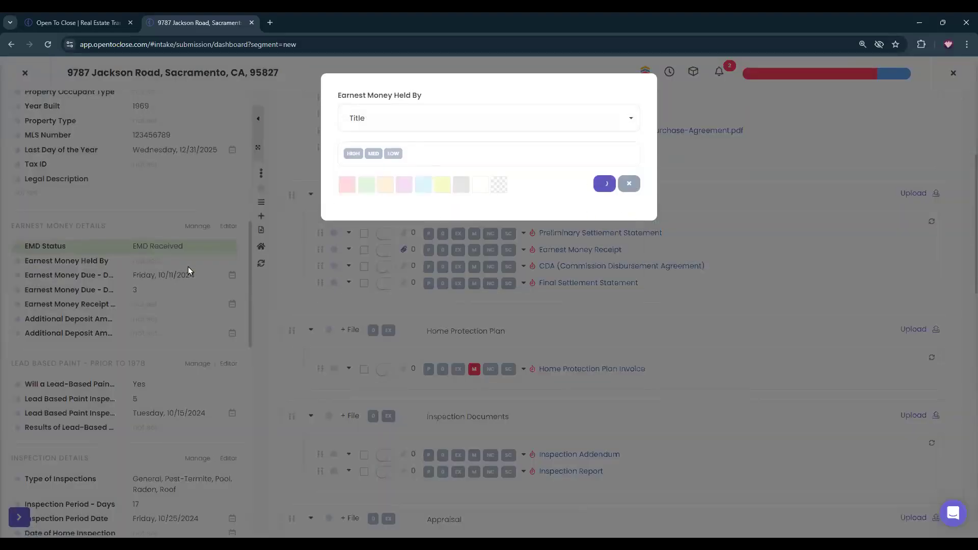
# Set the Earnest Money Receipt date to October 9, 2024.
pyautogui.click(148, 308)
pyautogui.click(389, 125)
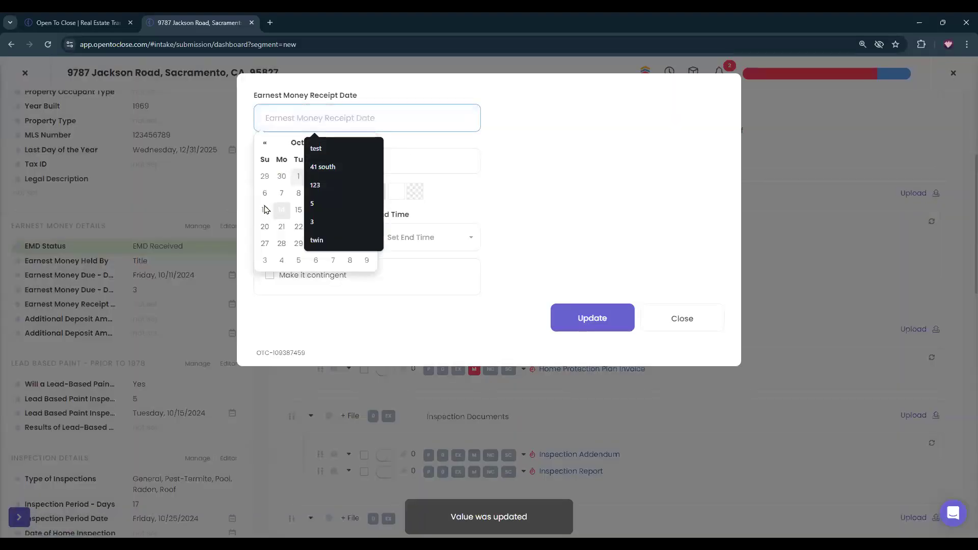
pyautogui.click(281, 209)
pyautogui.click(313, 117)
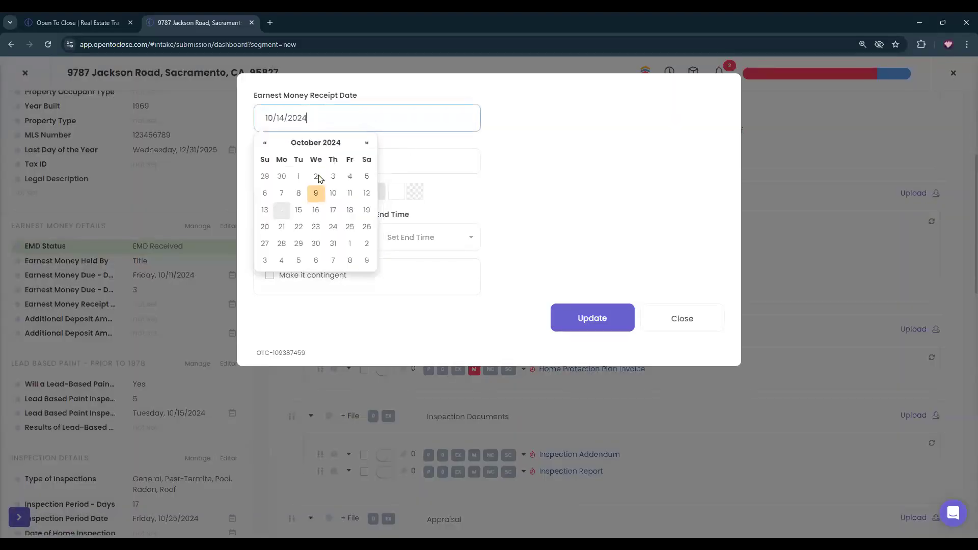
pyautogui.click(316, 193)
pyautogui.click(564, 316)
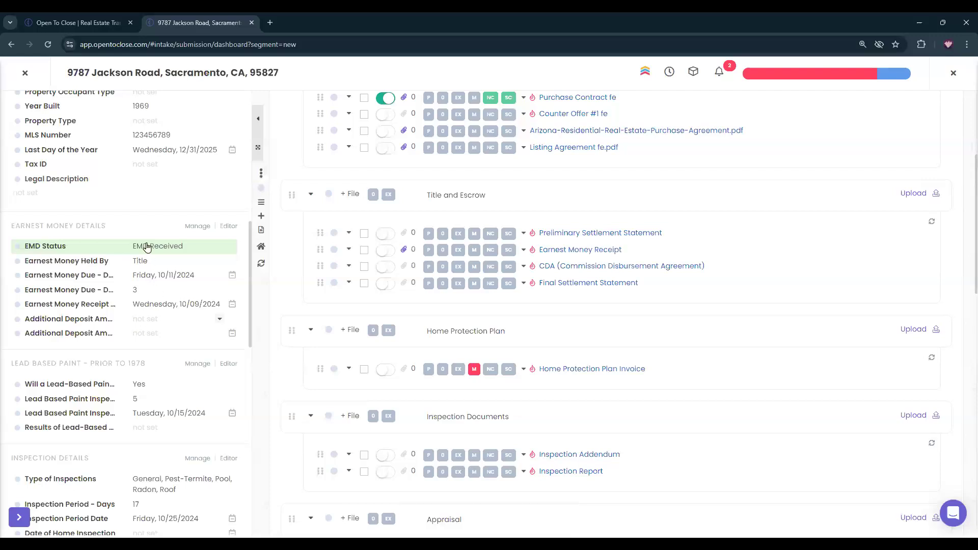
# Complete Confirm Earnest Deposit Received & Uploaded, queuing the Earnest Money Received email.
pyautogui.scroll(4, 379, 288)
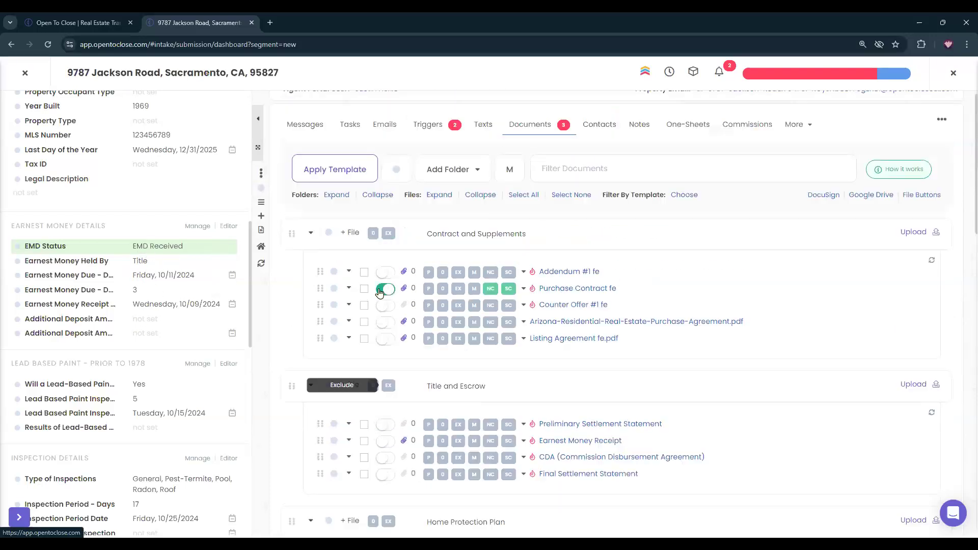
pyautogui.click(350, 136)
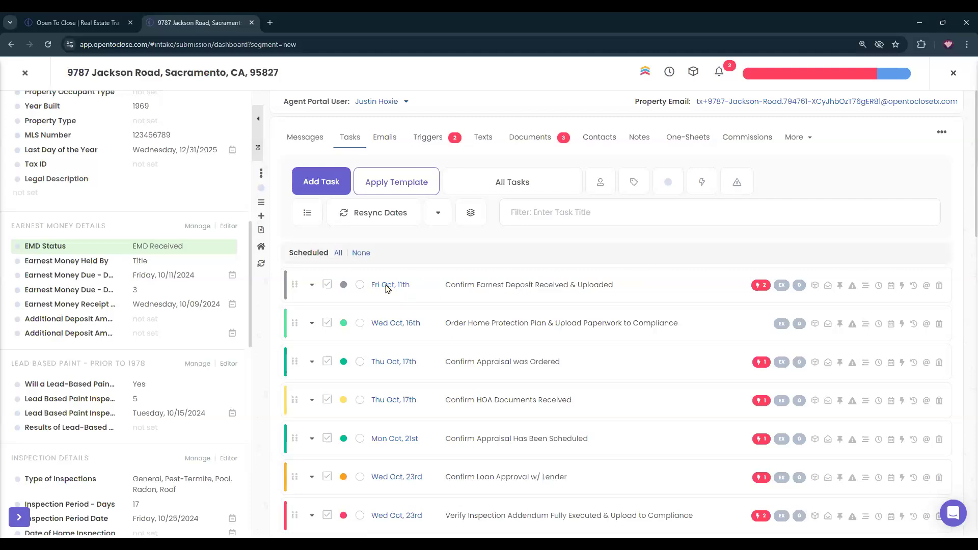
pyautogui.click(327, 285)
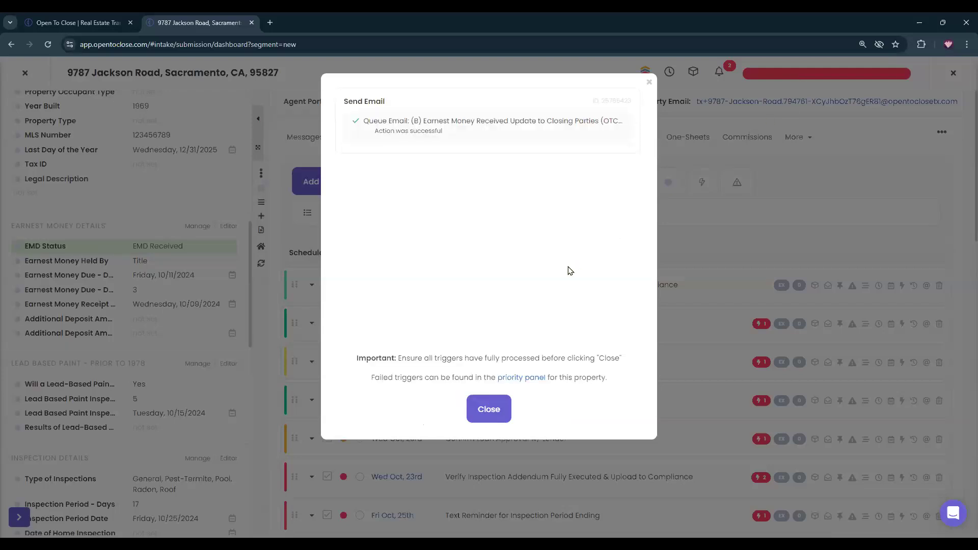
pyautogui.click(490, 410)
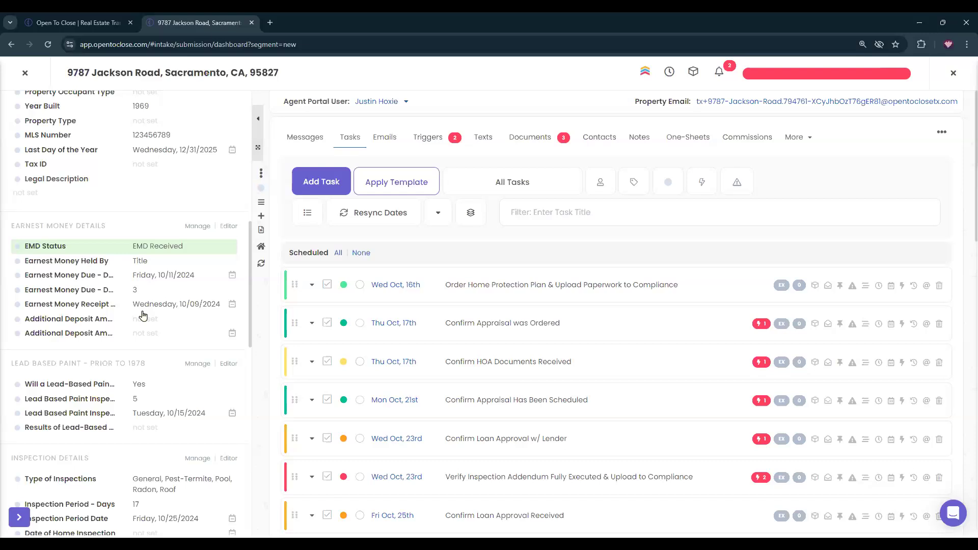
# Set HOA Due - Days to 10 so the HOA Due Date becomes Friday, 10/18/2024.
pyautogui.scroll(-5, 143, 316)
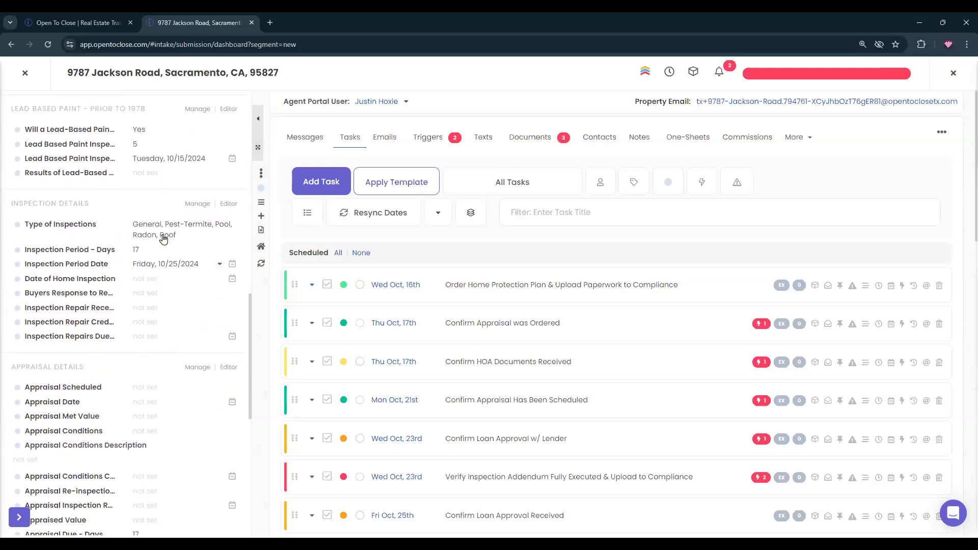
pyautogui.scroll(-2, 181, 338)
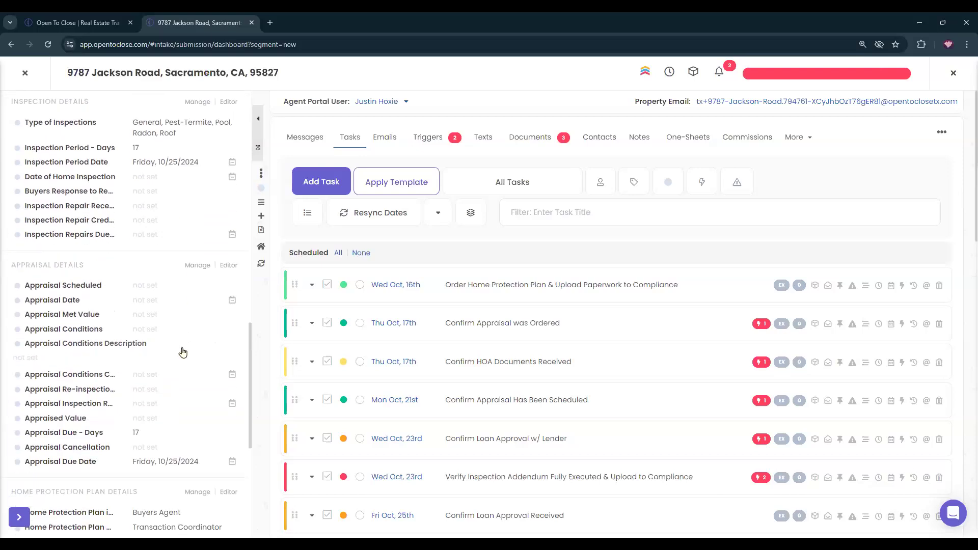
pyautogui.scroll(-1, 182, 351)
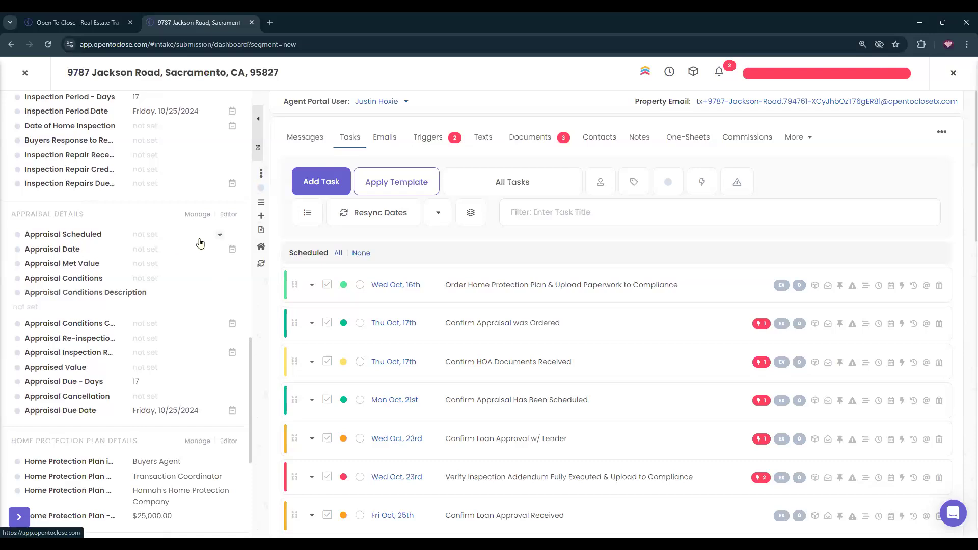
pyautogui.scroll(-1, 202, 340)
pyautogui.scroll(-4, 202, 340)
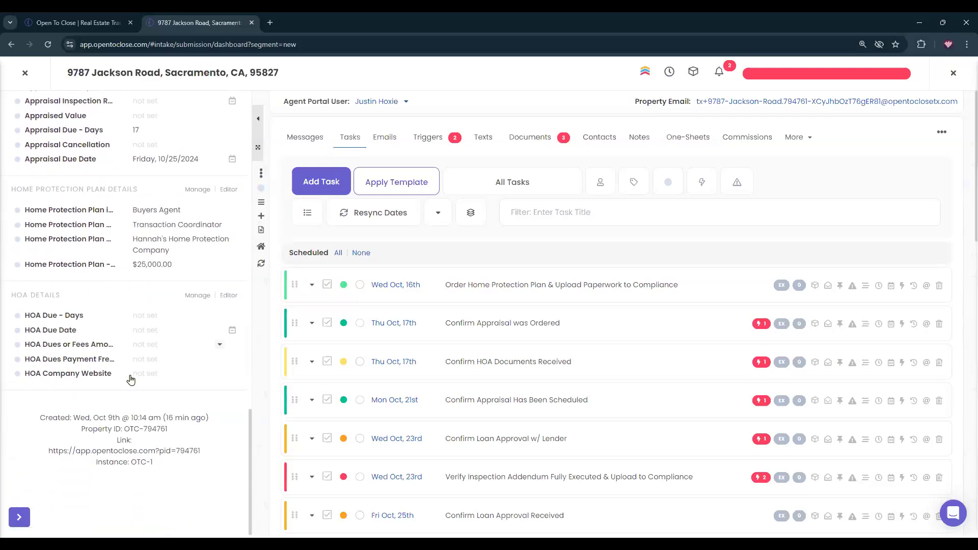
pyautogui.click(153, 319)
pyautogui.click(353, 328)
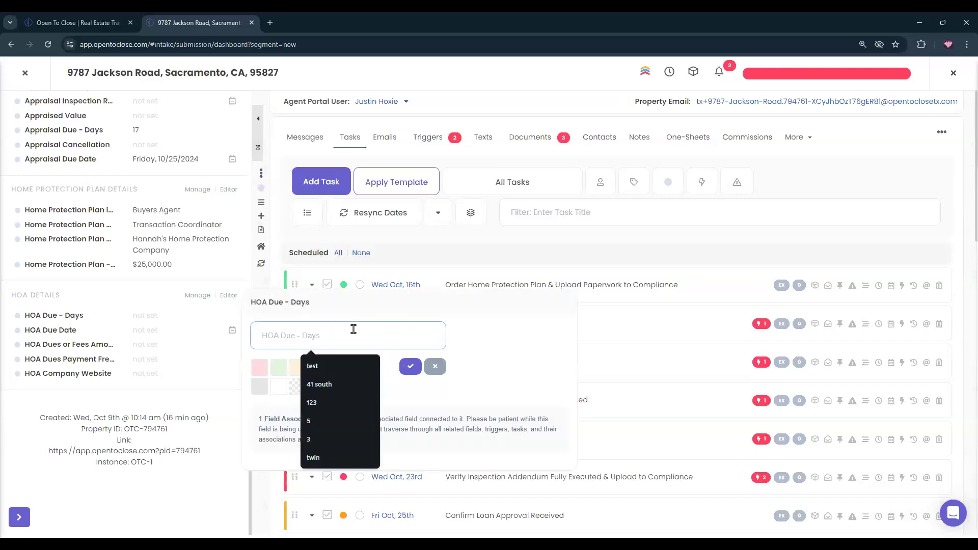
pyautogui.write('10')
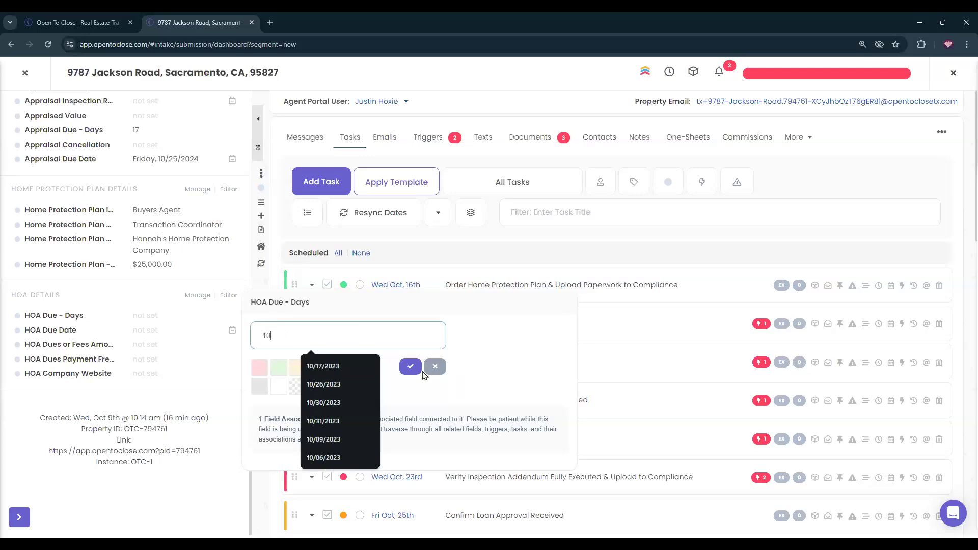
pyautogui.click(410, 366)
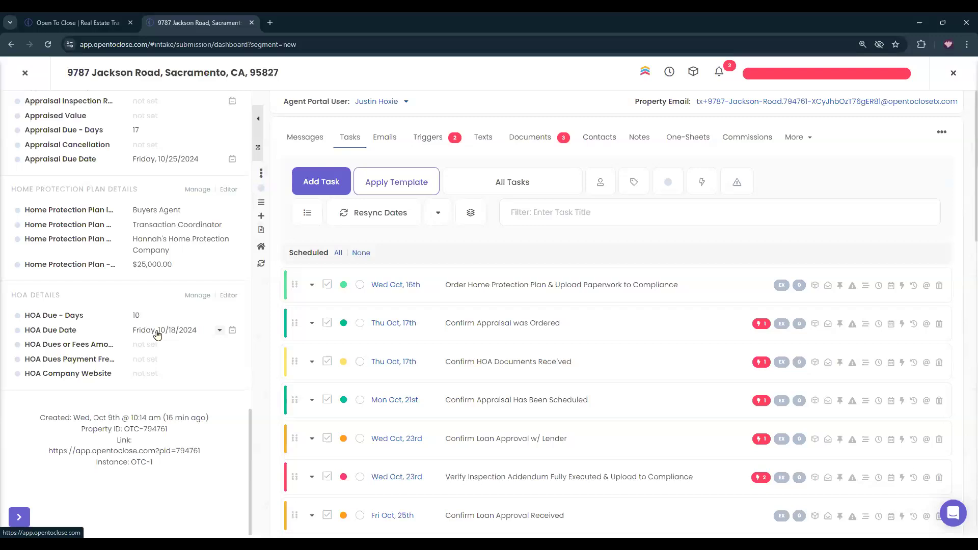
# Save the HOA Due Date as 10 calendar days after the 10/10/2024 Execution Date.
pyautogui.click(158, 332)
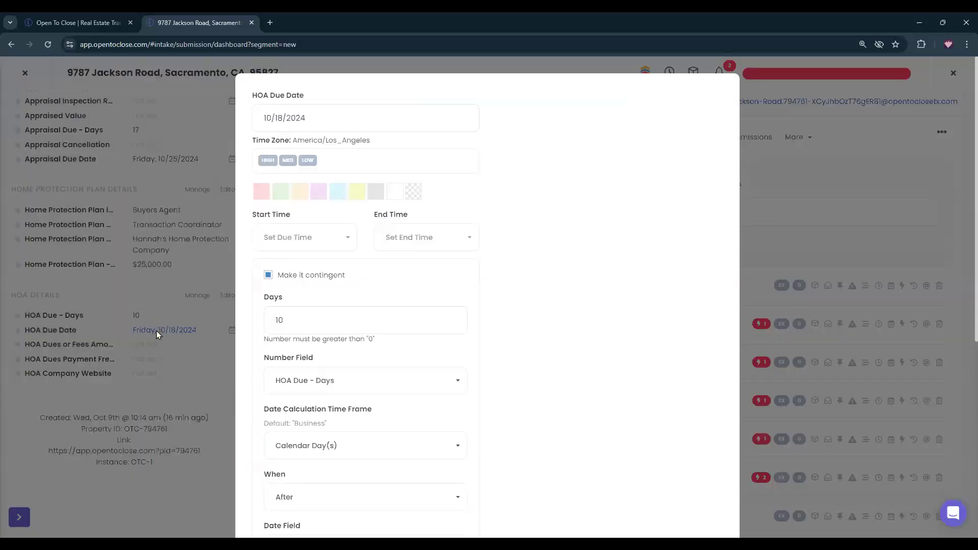
pyautogui.scroll(-5, 690, 323)
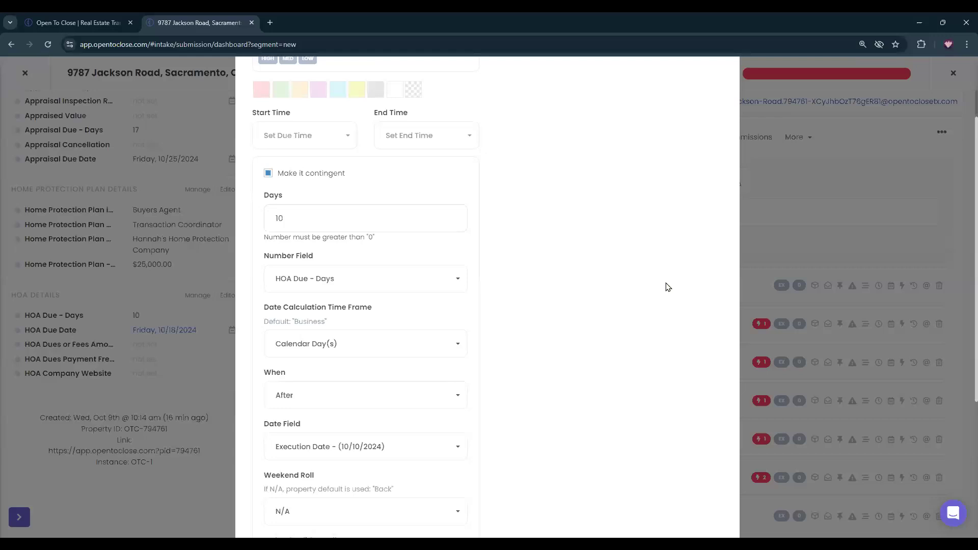
pyautogui.scroll(-1, 718, 423)
pyautogui.click(714, 465)
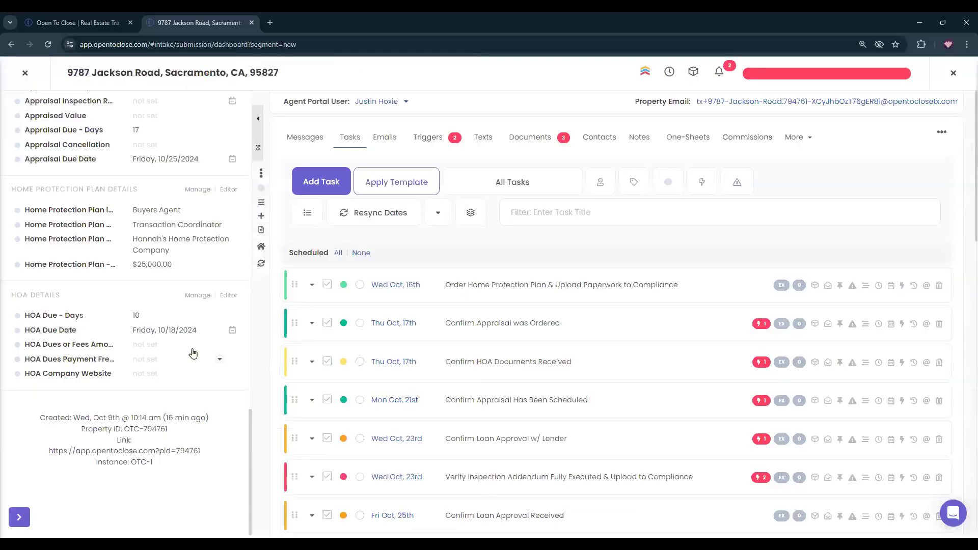
pyautogui.click(157, 329)
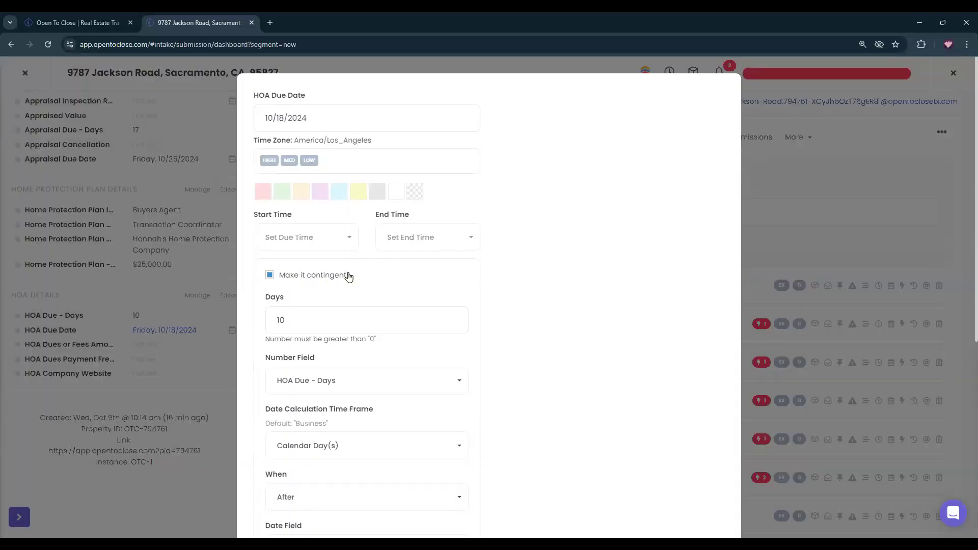
pyautogui.scroll(-2, 343, 286)
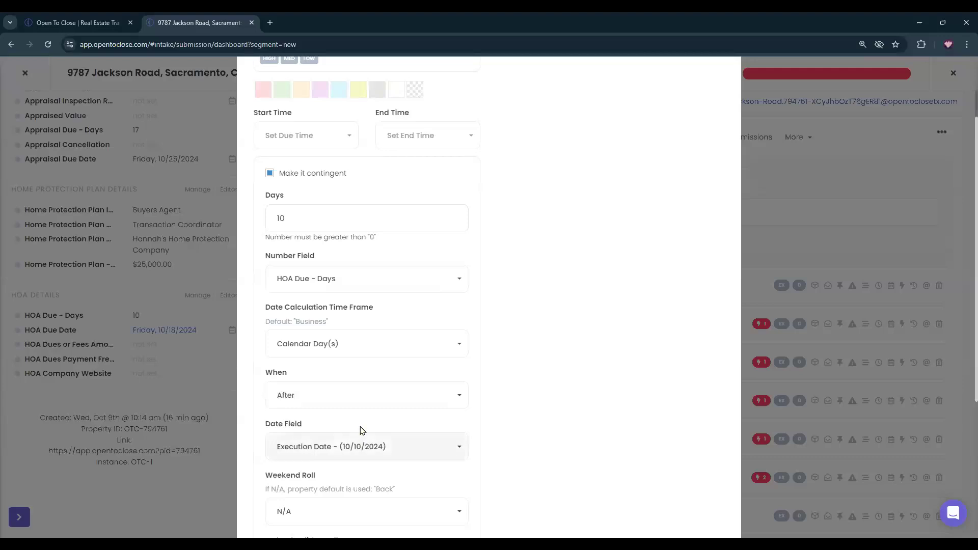
pyautogui.scroll(-2, 362, 431)
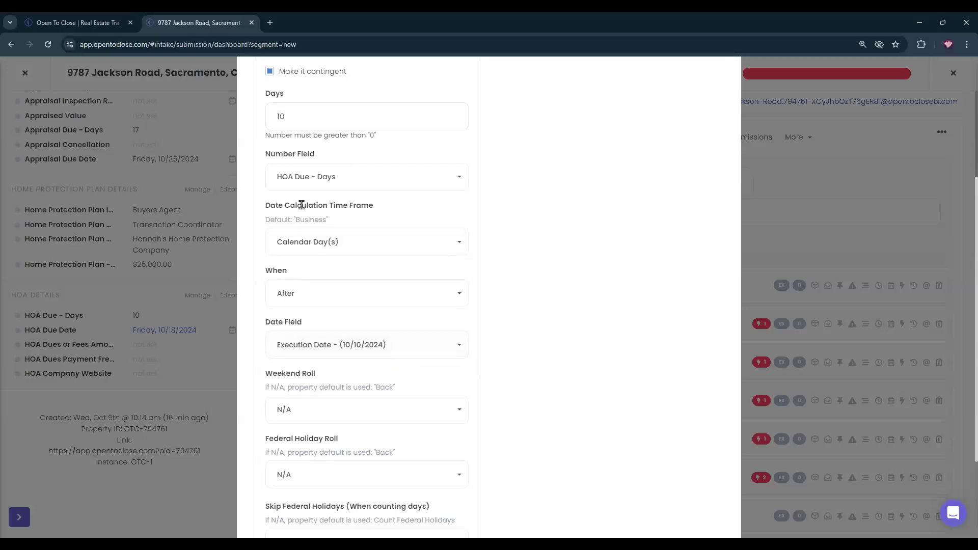
pyautogui.moveTo(296, 219); pyautogui.dragTo(330, 222)
pyautogui.click(324, 220)
pyautogui.scroll(-1, 284, 321)
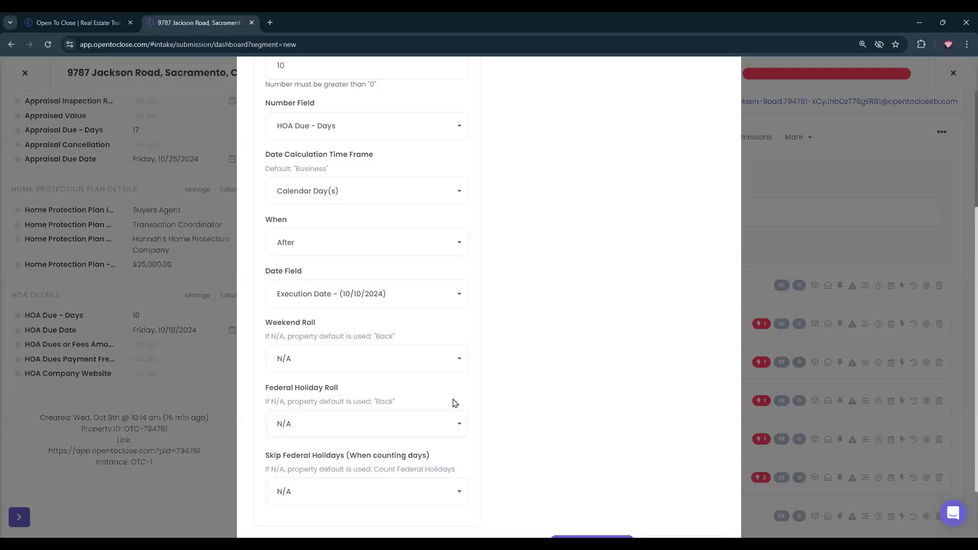
pyautogui.scroll(-2, 618, 347)
pyautogui.click(584, 473)
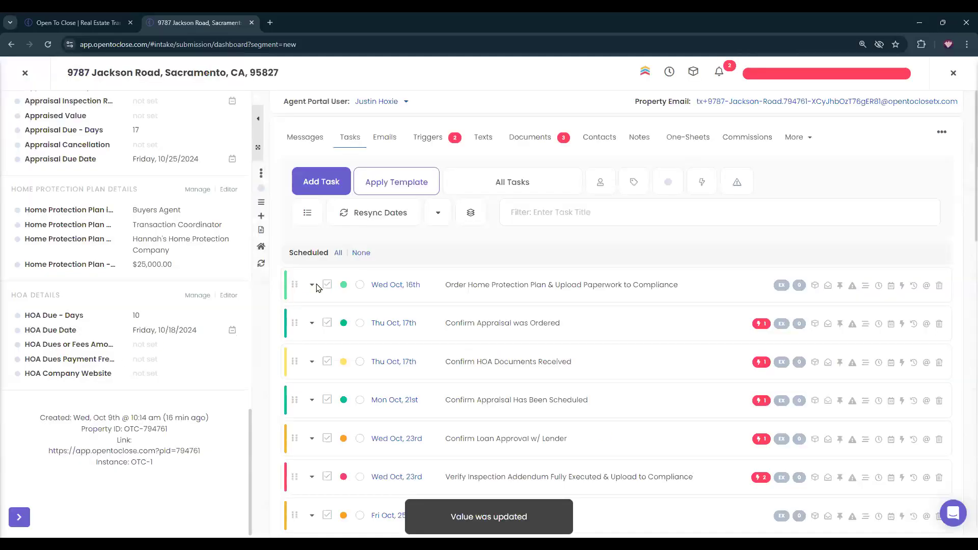
# Review the HOA template trigger's conditions and options in the property's priority triggers.
pyautogui.scroll(10, 242, 209)
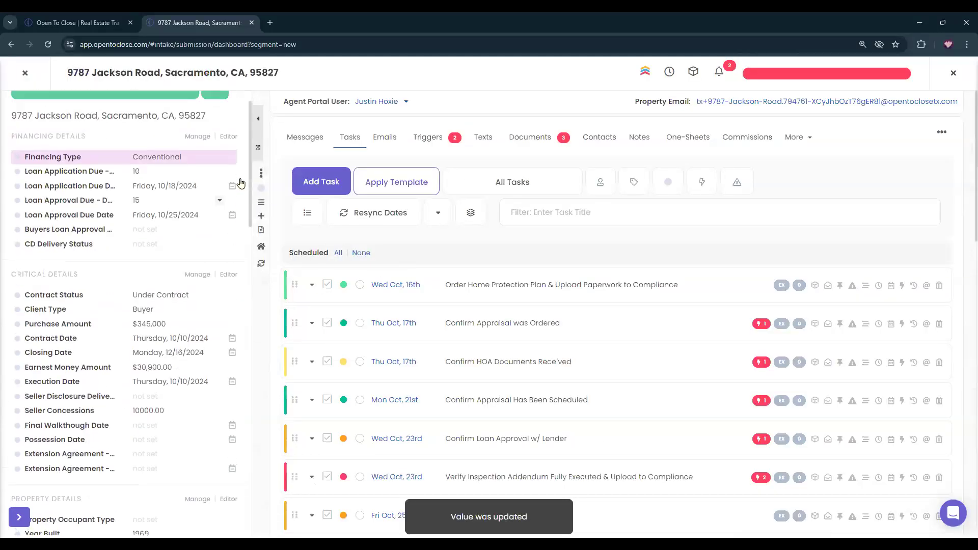
pyautogui.scroll(1, 241, 183)
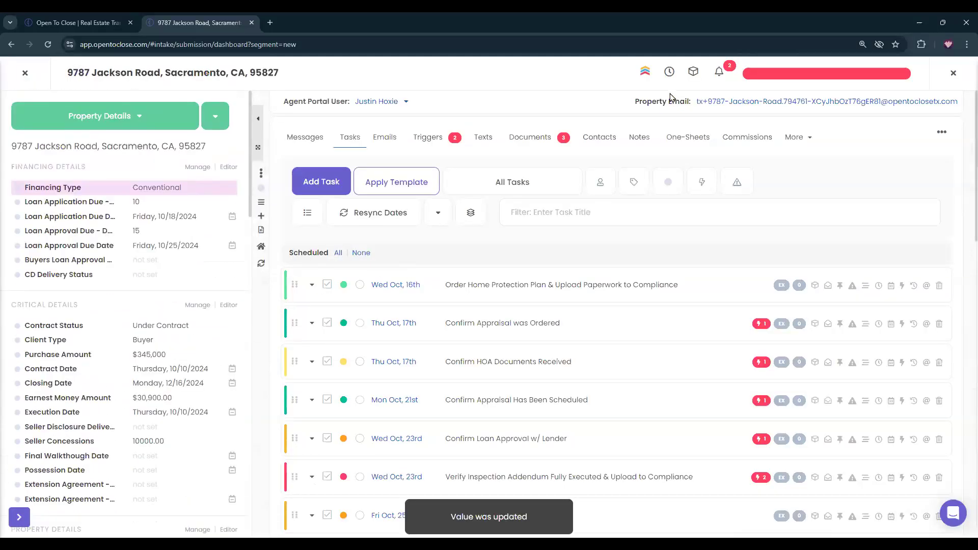
pyautogui.click(778, 73)
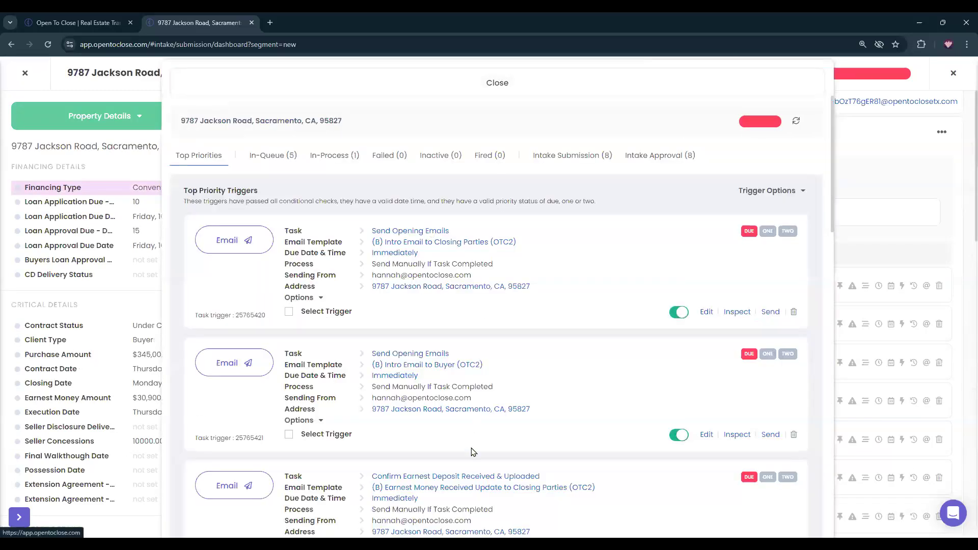
pyautogui.scroll(-3, 443, 387)
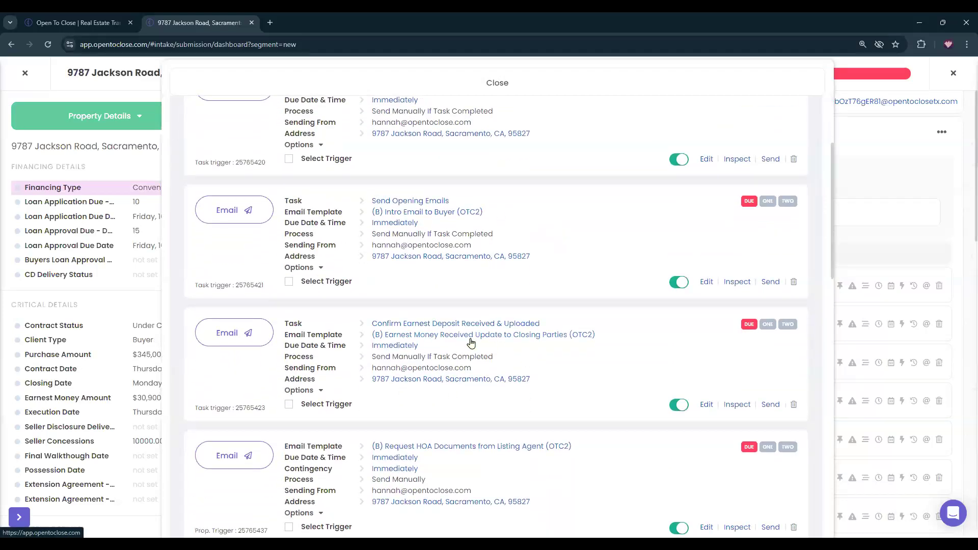
pyautogui.scroll(-2, 474, 346)
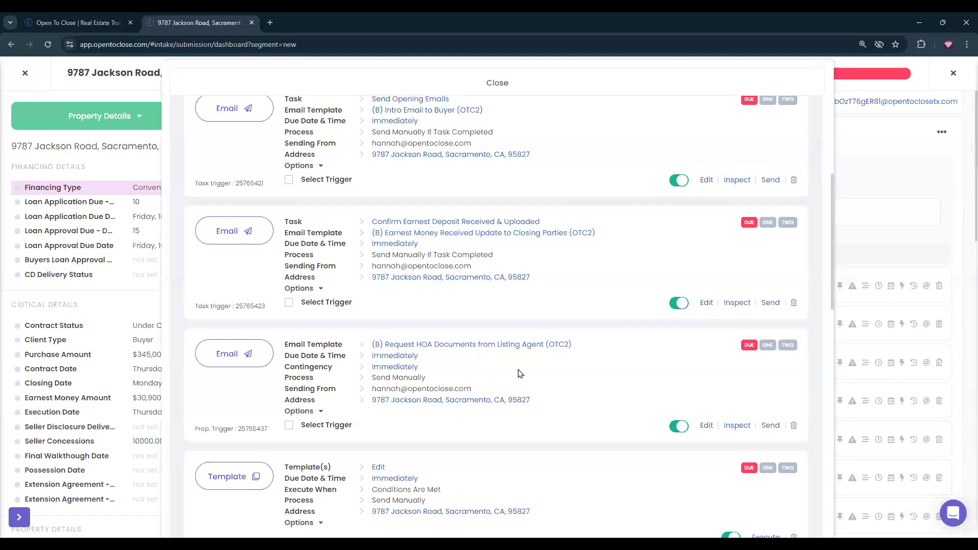
pyautogui.scroll(-3, 520, 374)
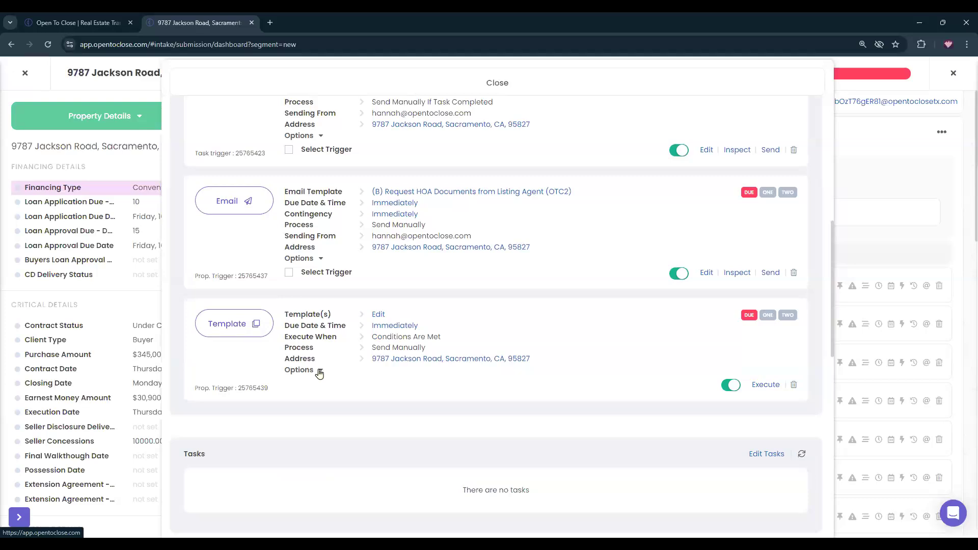
pyautogui.click(320, 372)
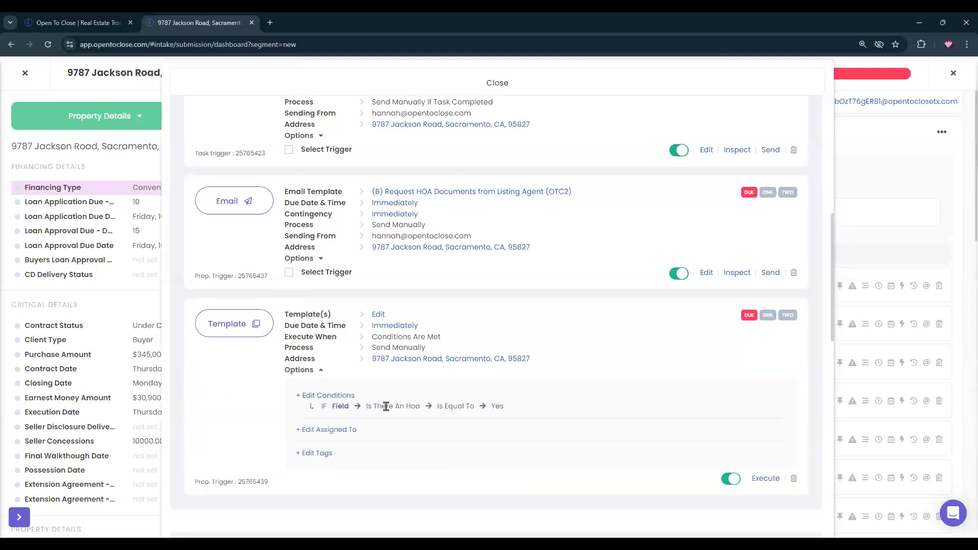
pyautogui.scroll(2, 550, 144)
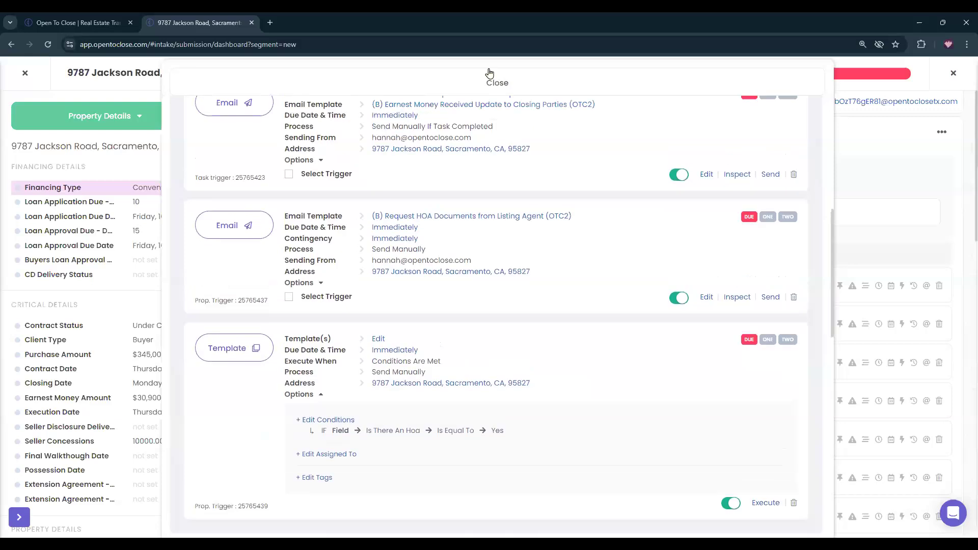
# Switch off the conditional HOA template trigger.
pyautogui.click(502, 88)
pyautogui.click(506, 190)
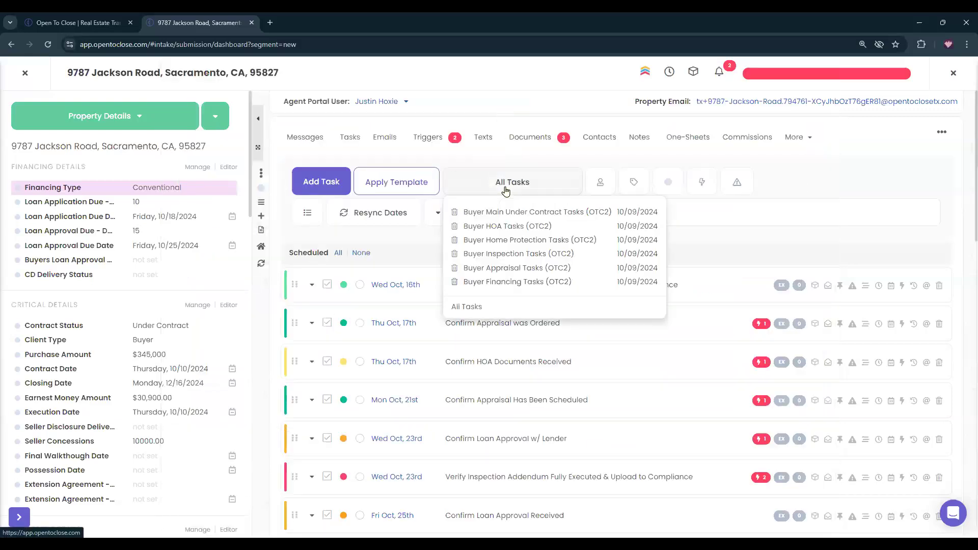
pyautogui.click(805, 76)
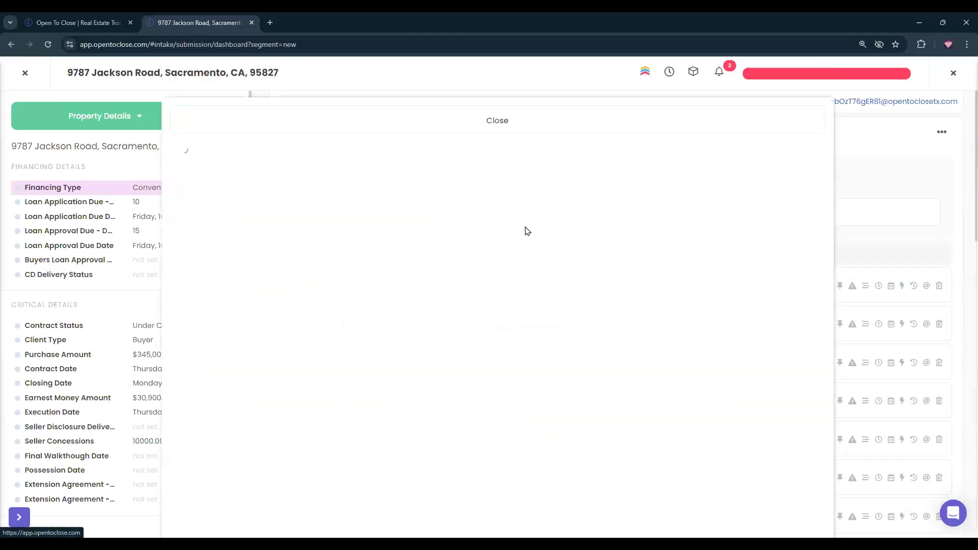
pyautogui.scroll(-5, 459, 339)
pyautogui.scroll(-5, 435, 345)
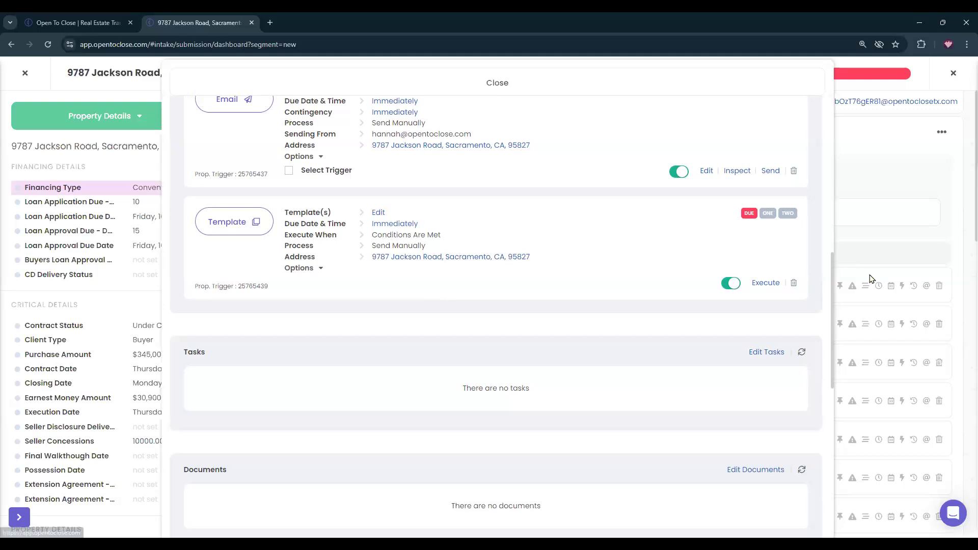
pyautogui.click(729, 284)
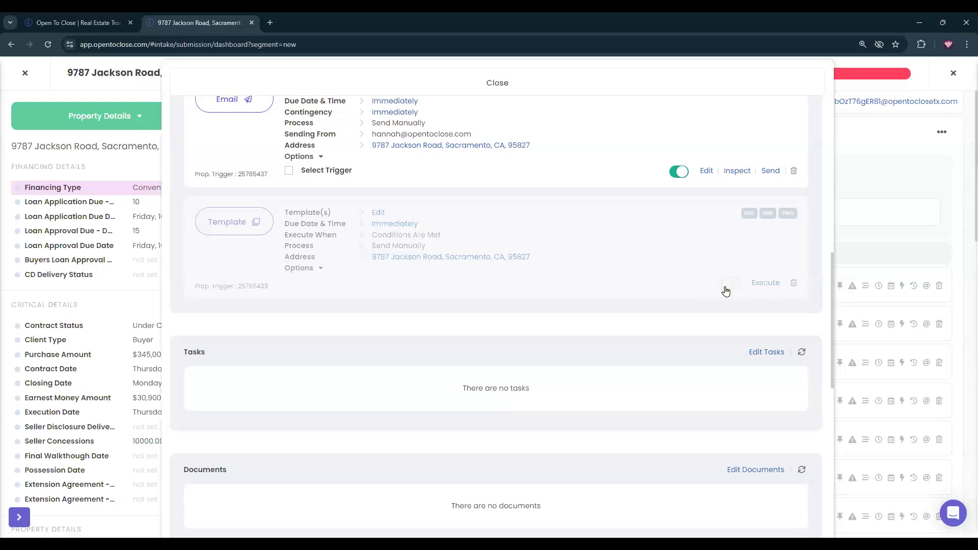
# Refresh the trigger list and confirm the HOA trigger is listed under Inactive.
pyautogui.scroll(10, 726, 291)
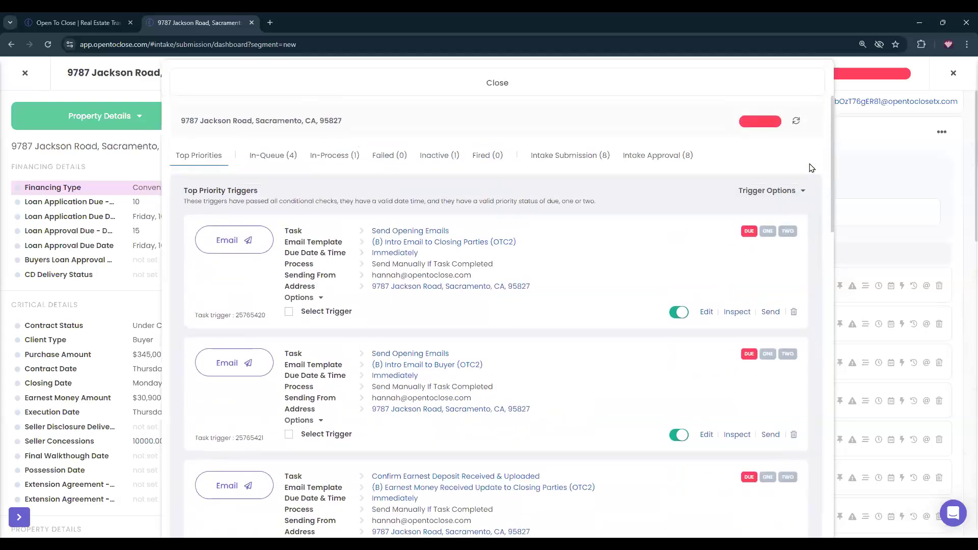
pyautogui.click(796, 121)
pyautogui.click(795, 125)
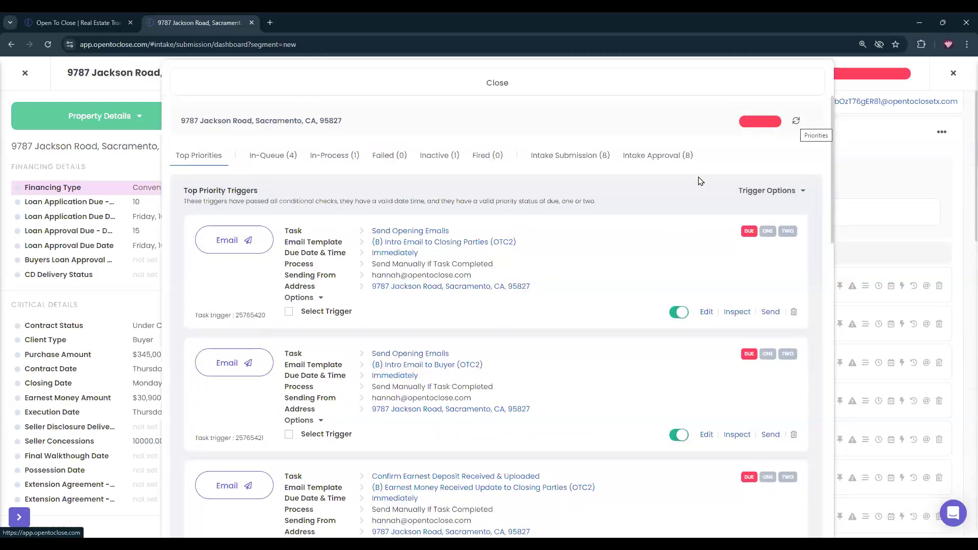
pyautogui.scroll(-7, 539, 240)
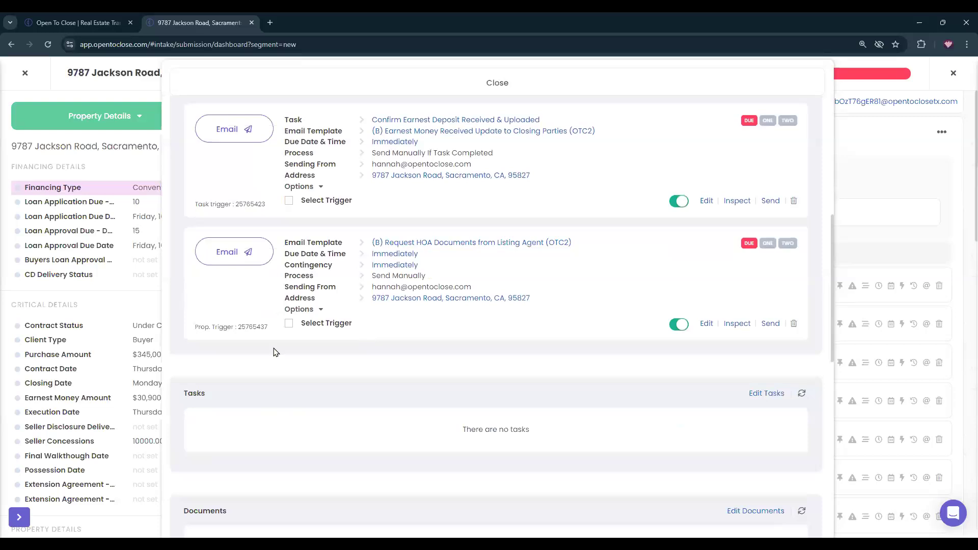
pyautogui.scroll(7, 382, 382)
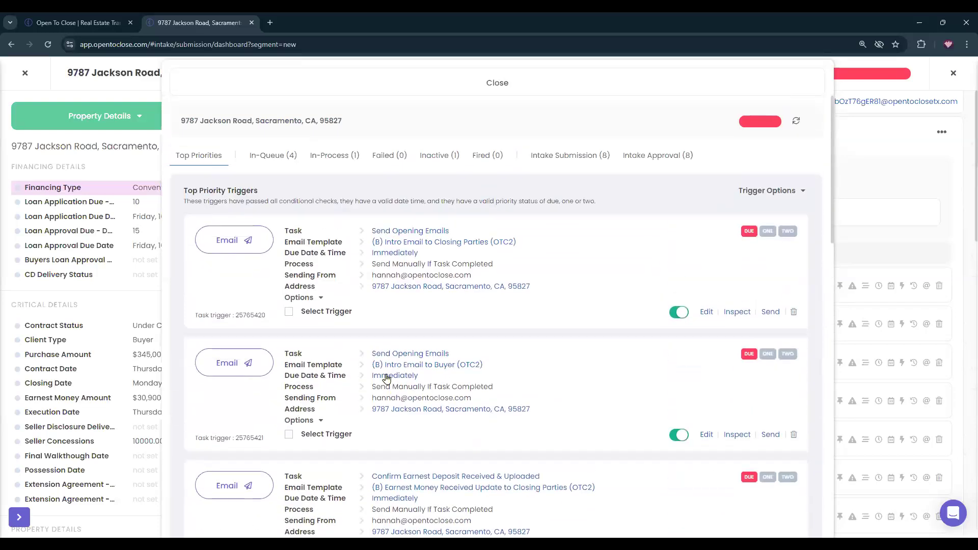
pyautogui.click(429, 162)
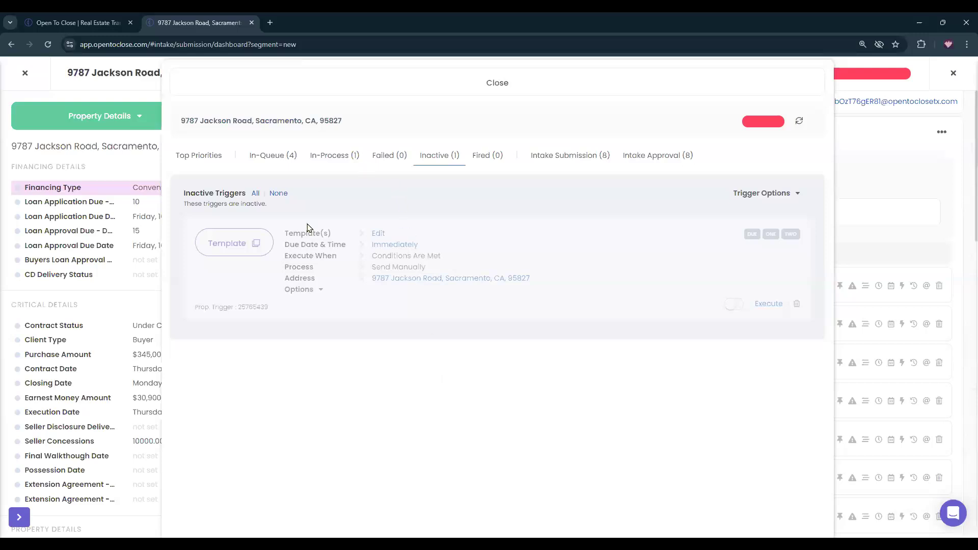
pyautogui.click(212, 161)
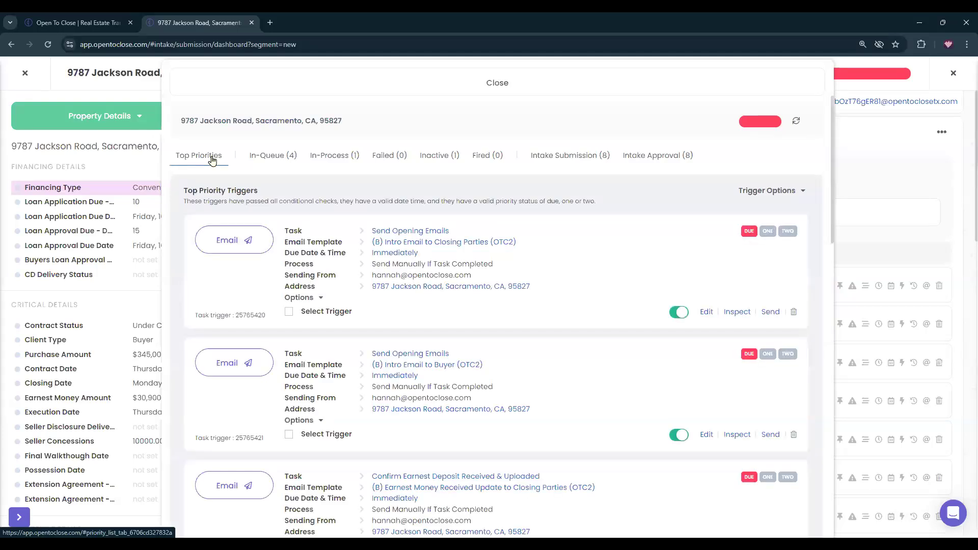
# Check the In-Queue triggers, then inspect the Intro Email to Closing Parties.
pyautogui.click(272, 159)
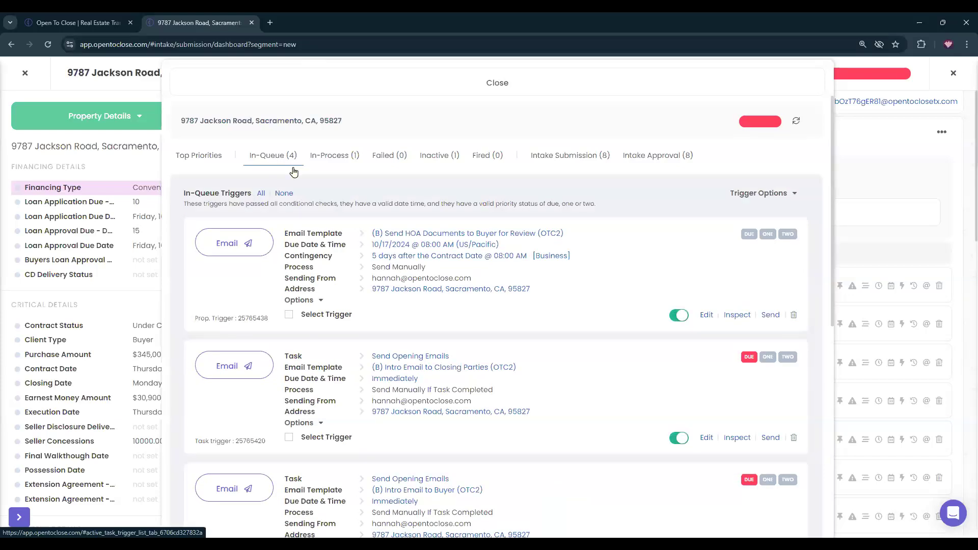
pyautogui.scroll(-1, 307, 270)
pyautogui.scroll(-4, 307, 270)
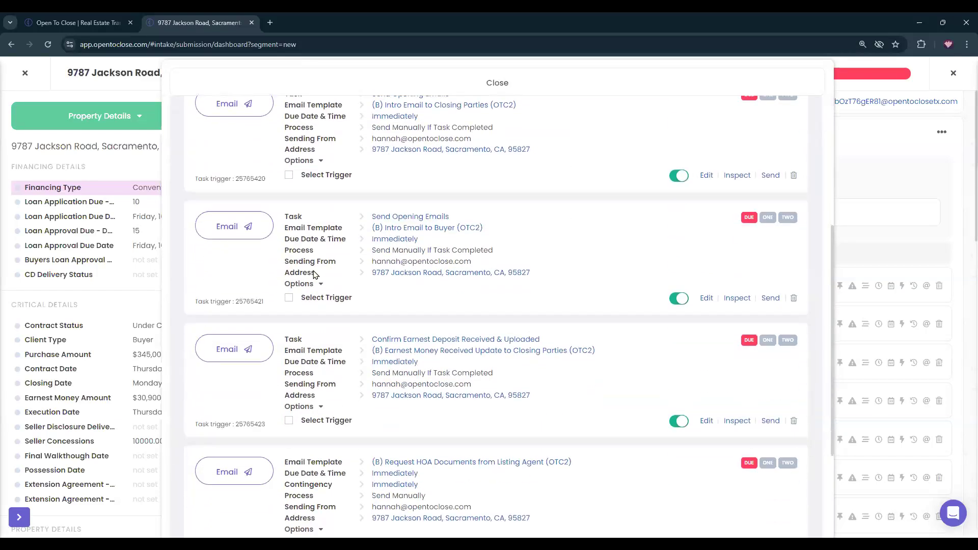
pyautogui.scroll(5, 314, 262)
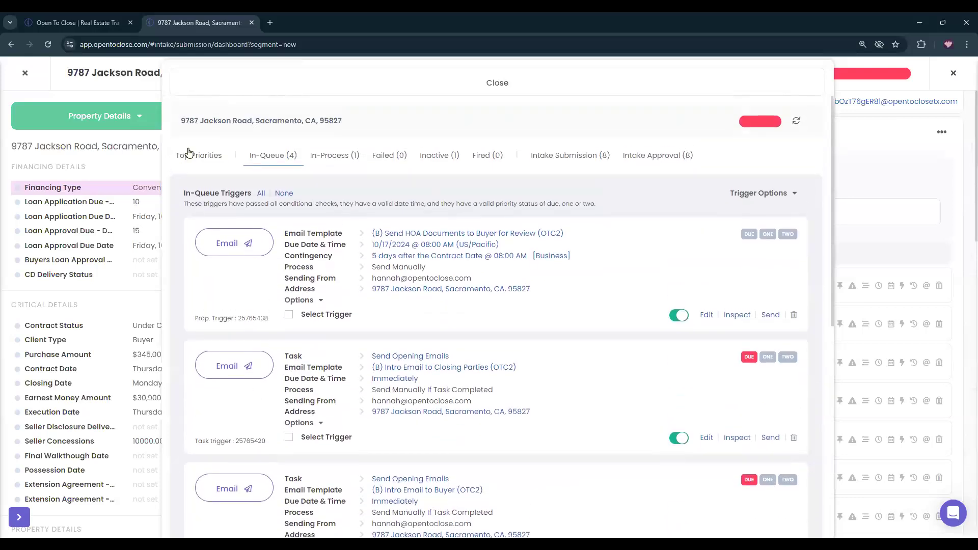
pyautogui.click(193, 155)
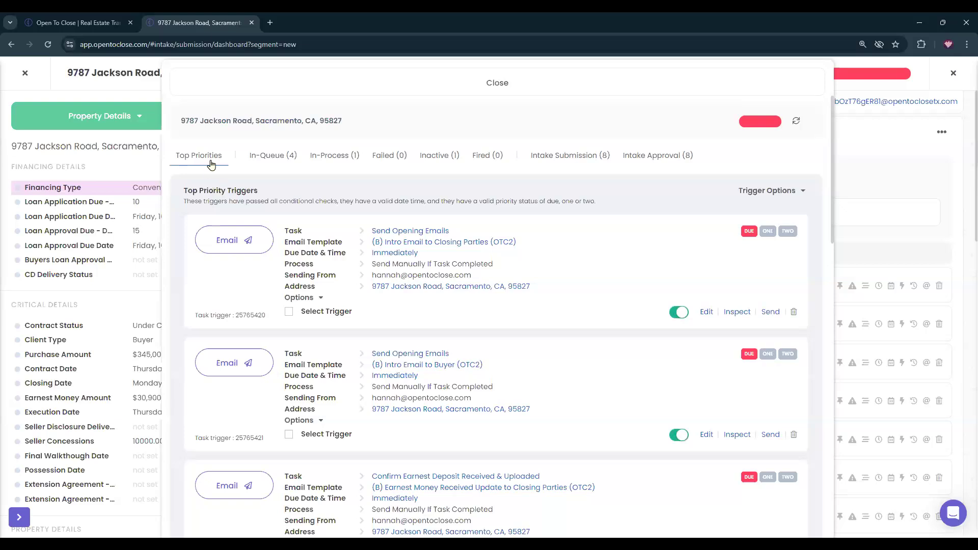
pyautogui.scroll(-7, 635, 214)
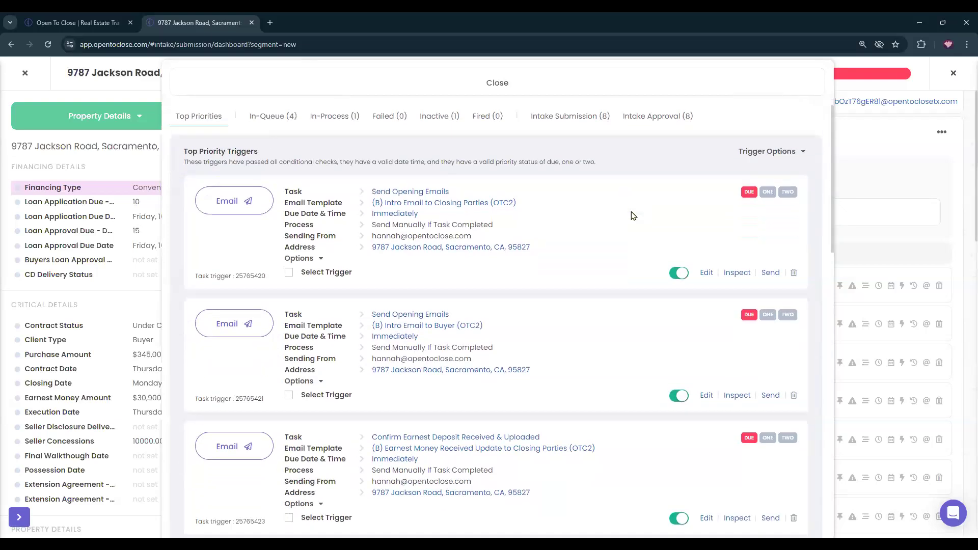
pyautogui.scroll(7, 623, 275)
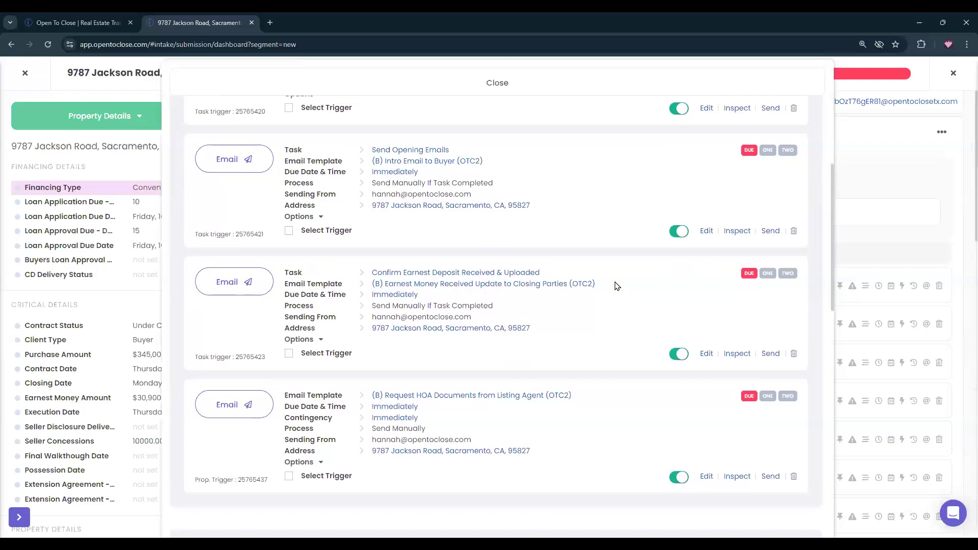
pyautogui.click(733, 263)
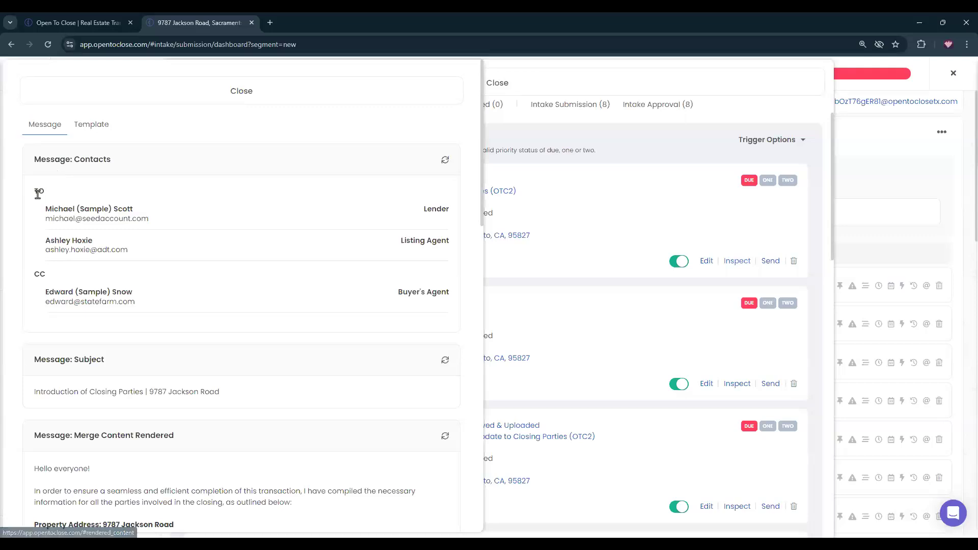
# Compare the intro email's recipients and raw template with its rendered message.
pyautogui.moveTo(33, 192); pyautogui.dragTo(65, 211)
pyautogui.click(248, 215)
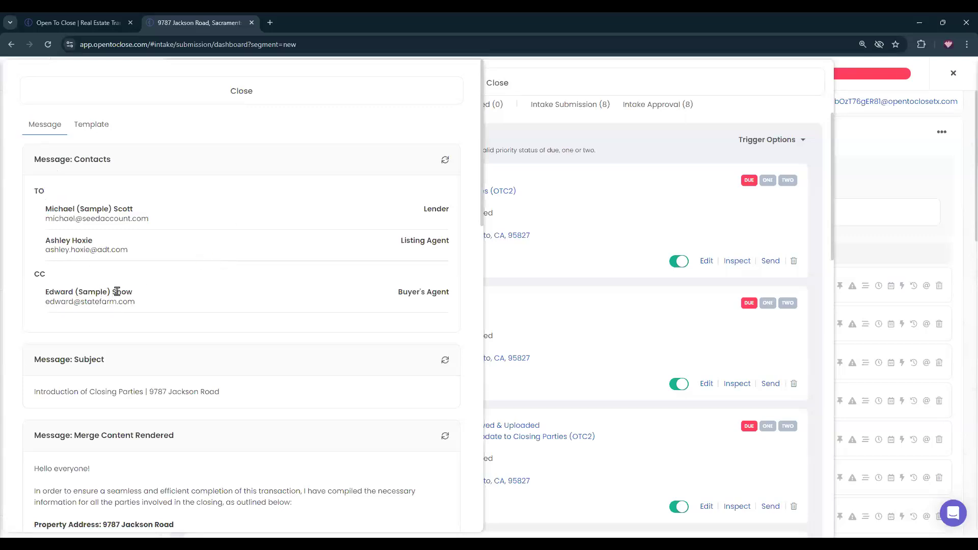
pyautogui.click(85, 124)
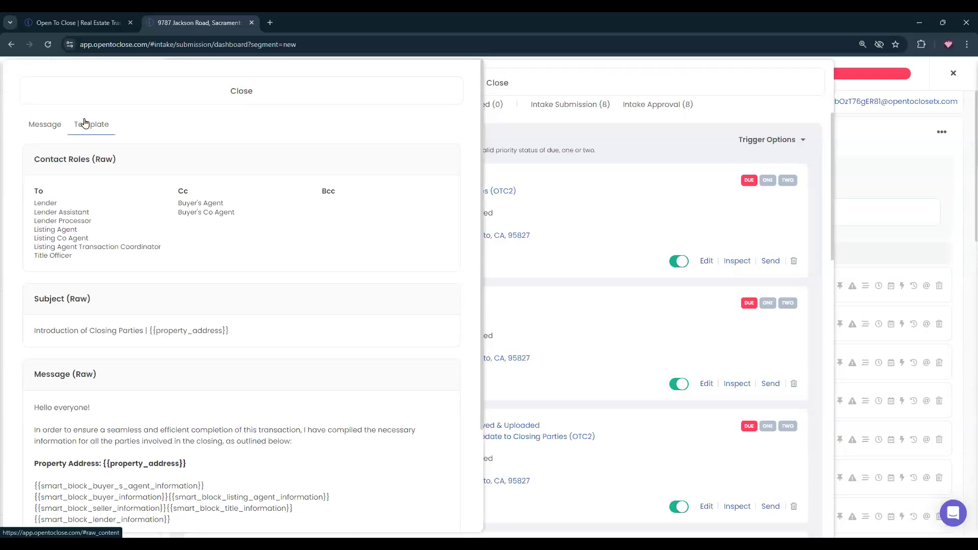
pyautogui.click(44, 124)
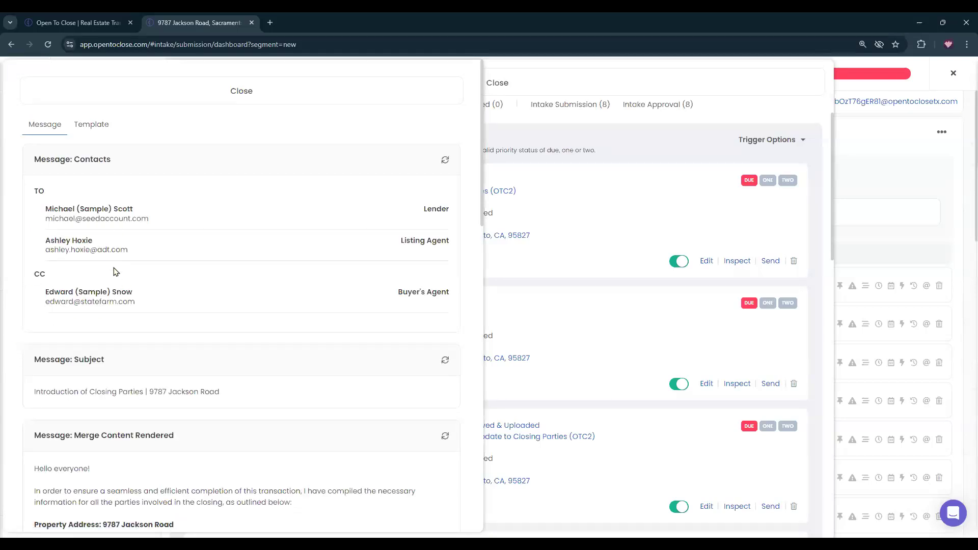
# Review the missing title merge field, then close the email inspection.
pyautogui.scroll(-5, 214, 270)
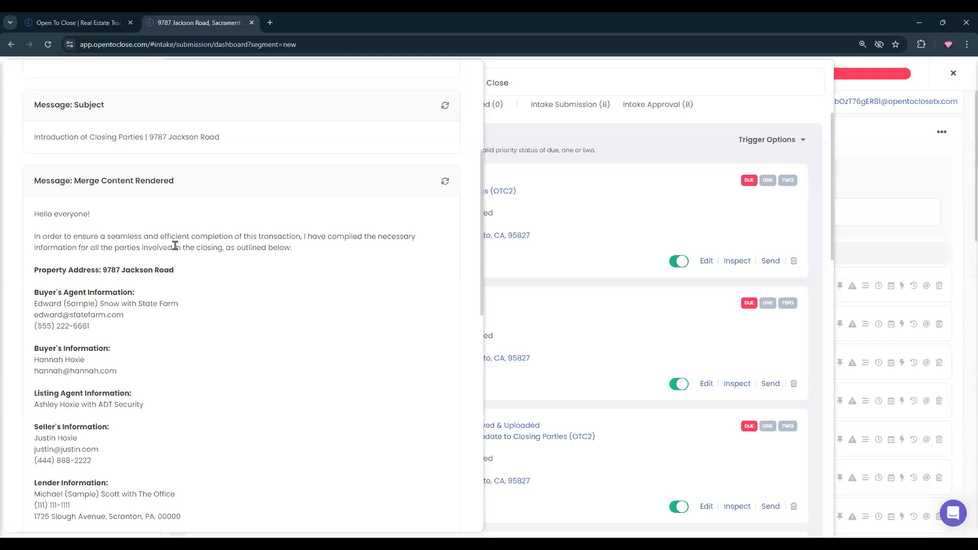
pyautogui.scroll(-2, 171, 246)
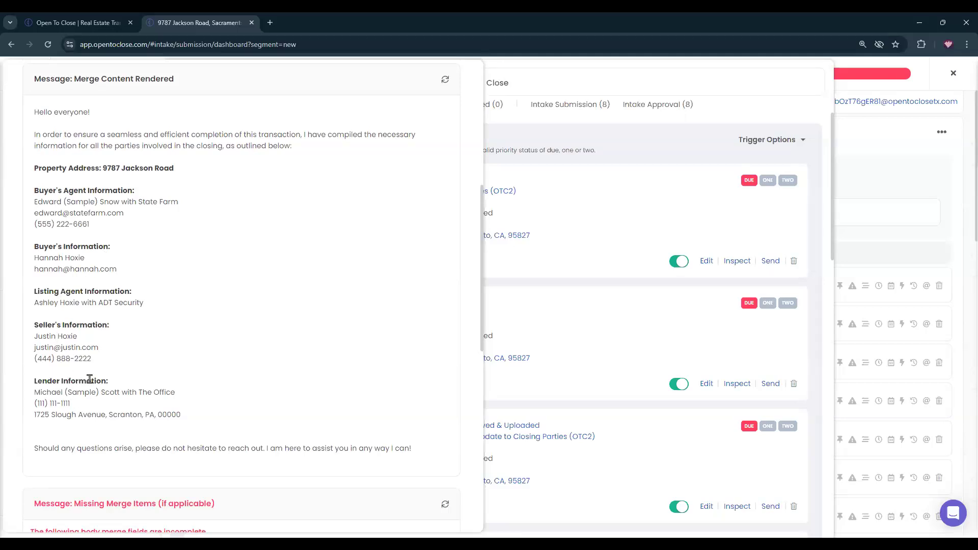
pyautogui.scroll(-4, 101, 378)
pyautogui.moveTo(152, 342); pyautogui.dragTo(37, 341)
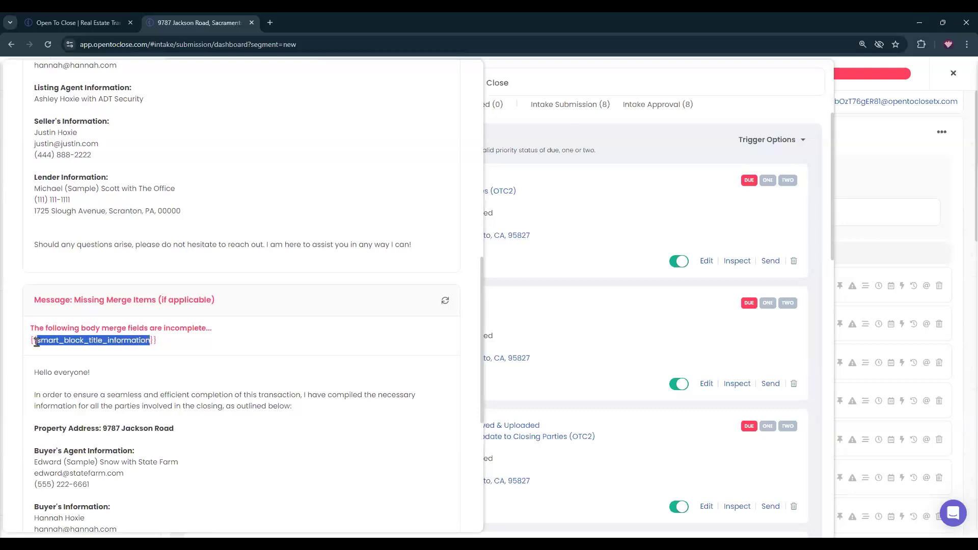
pyautogui.click(193, 338)
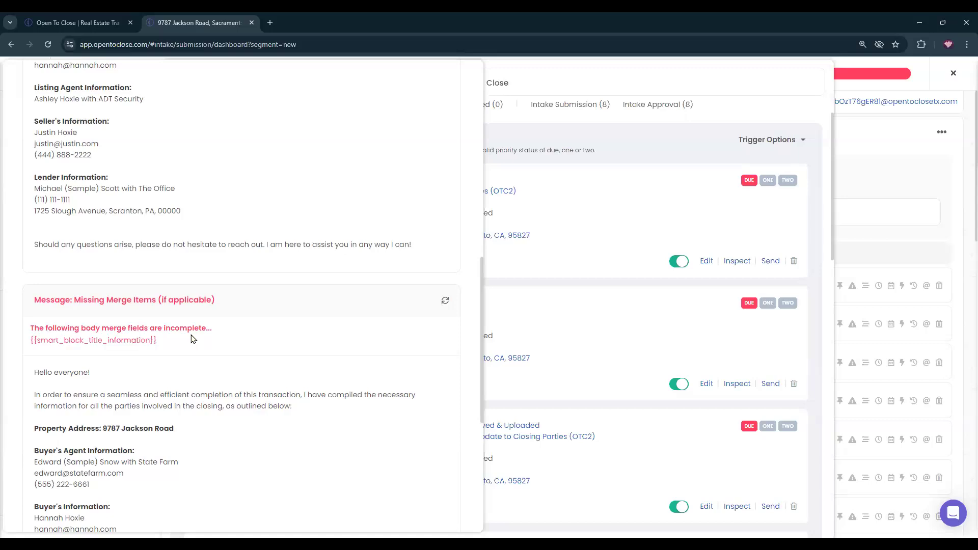
pyautogui.scroll(4, 193, 339)
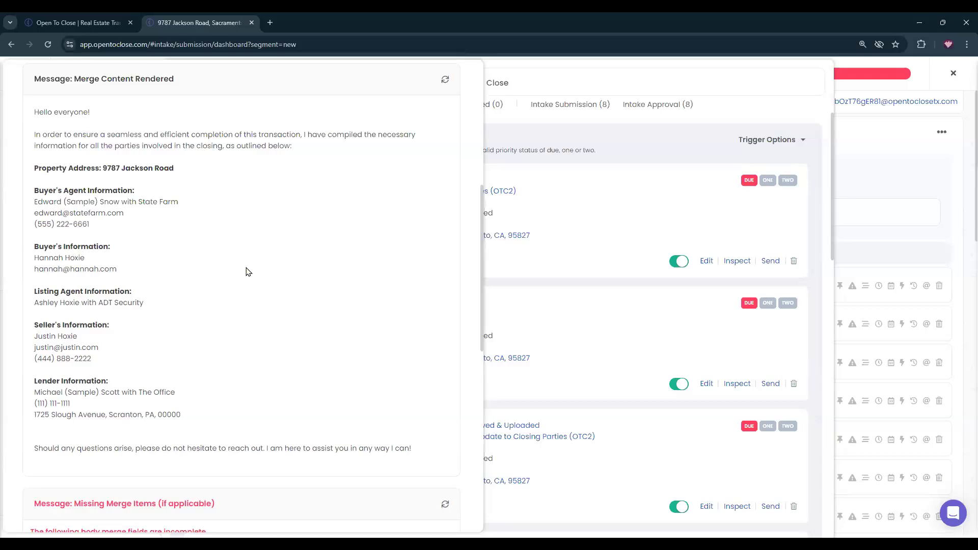
pyautogui.scroll(7, 247, 267)
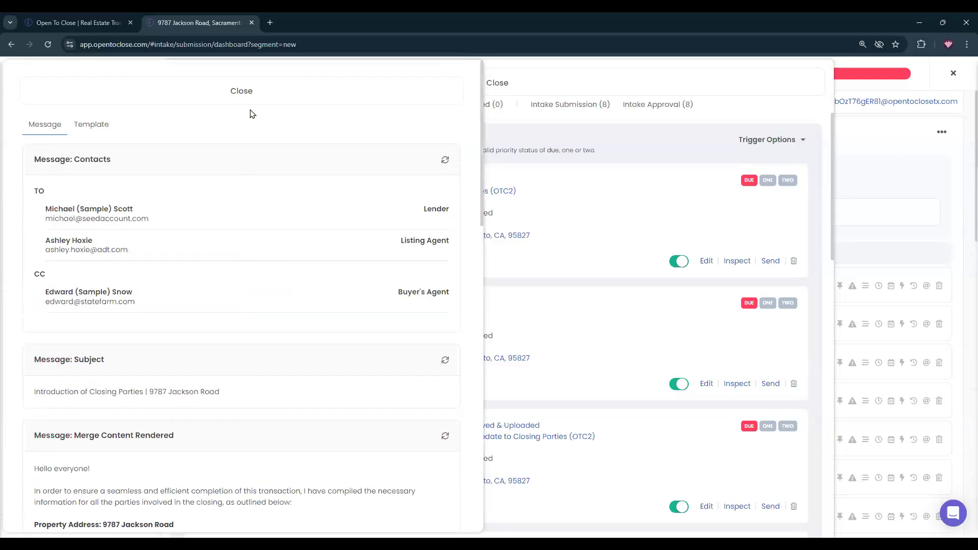
pyautogui.click(315, 84)
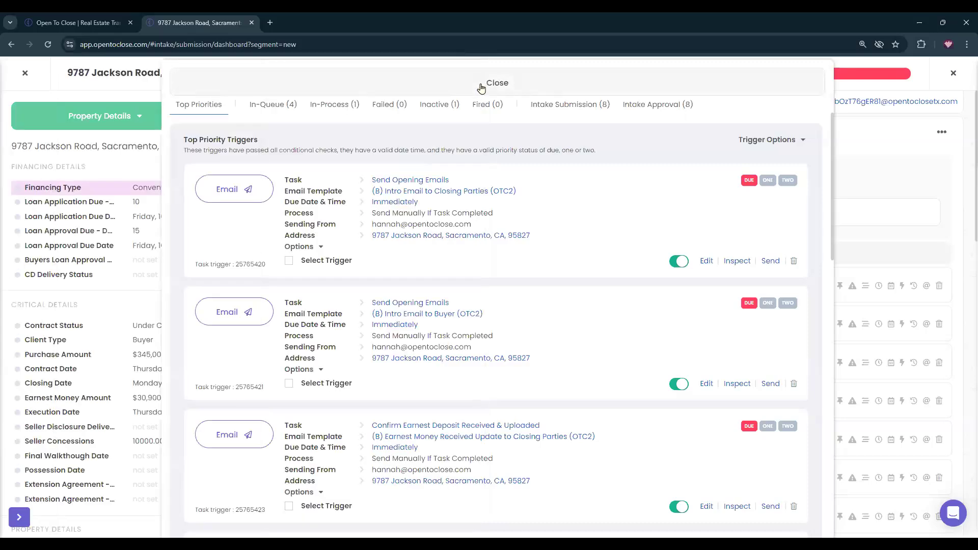
# Add the insurance office contact to the transaction with the Title Officer role.
pyautogui.click(482, 84)
pyautogui.click(572, 140)
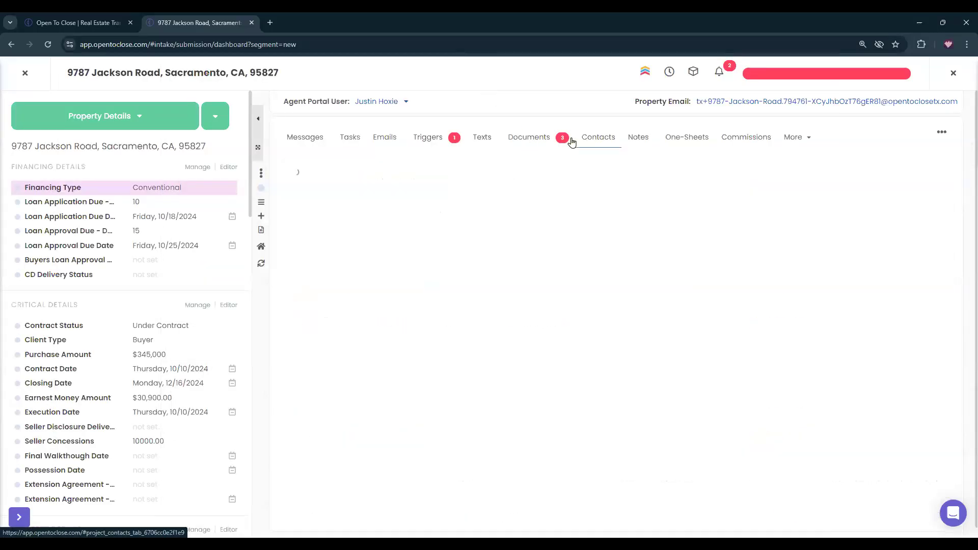
pyautogui.click(465, 190)
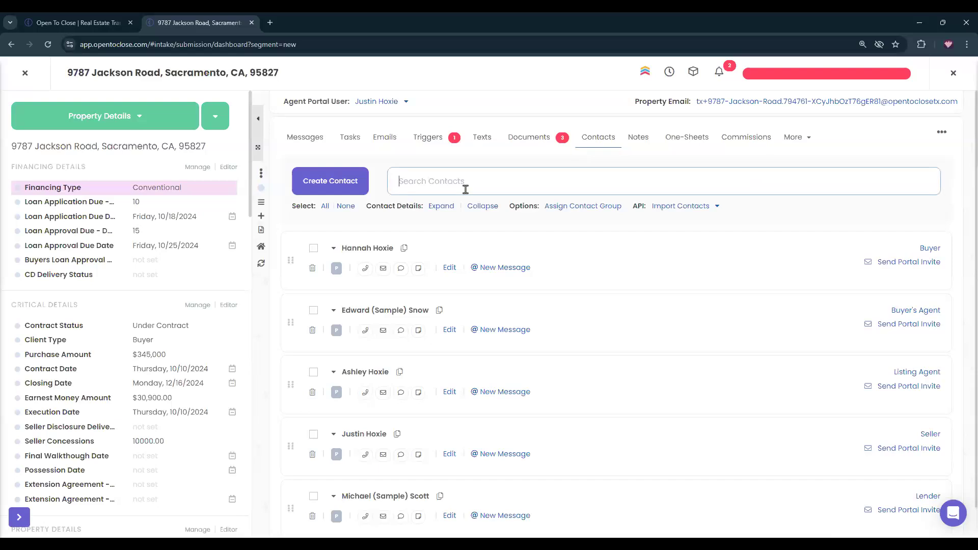
pyautogui.write('pam')
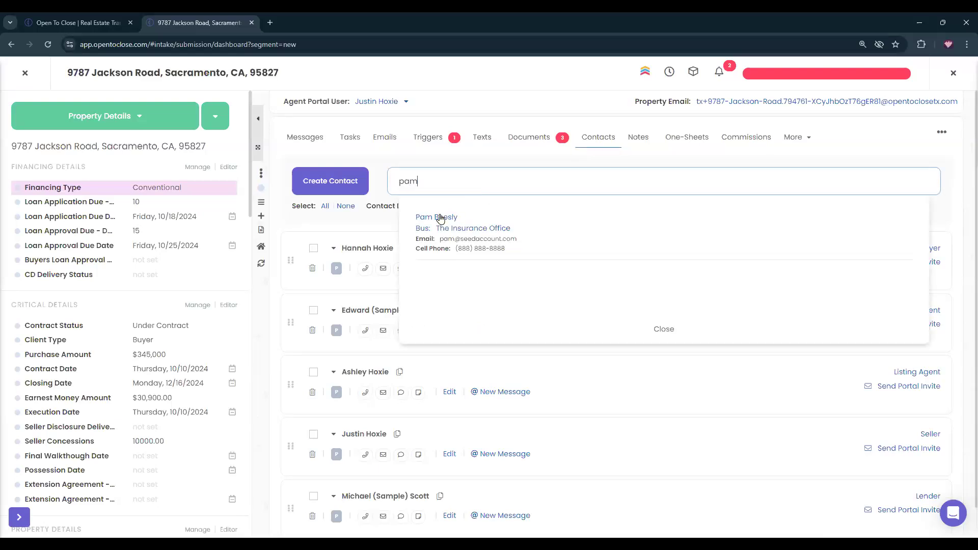
pyautogui.click(457, 218)
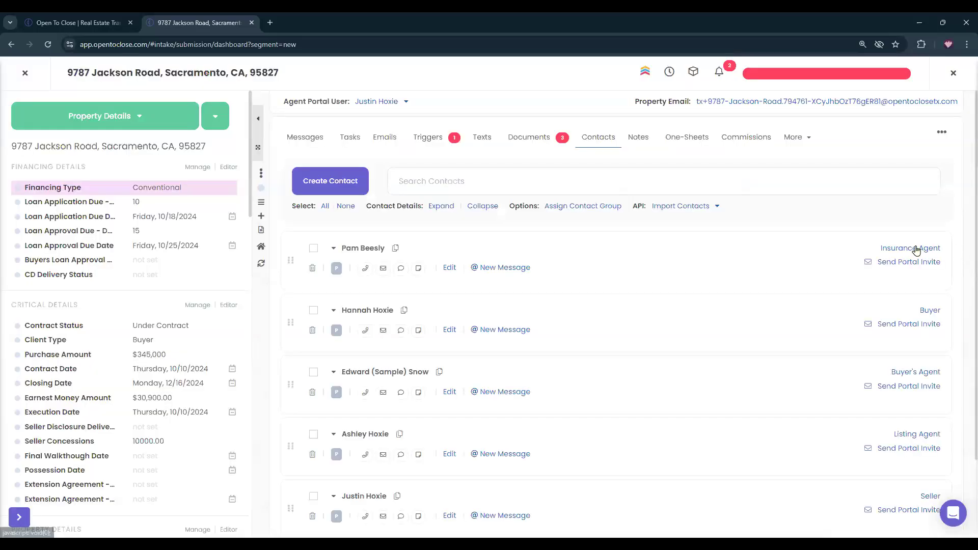
pyautogui.click(917, 254)
pyautogui.click(857, 279)
pyautogui.write('titl')
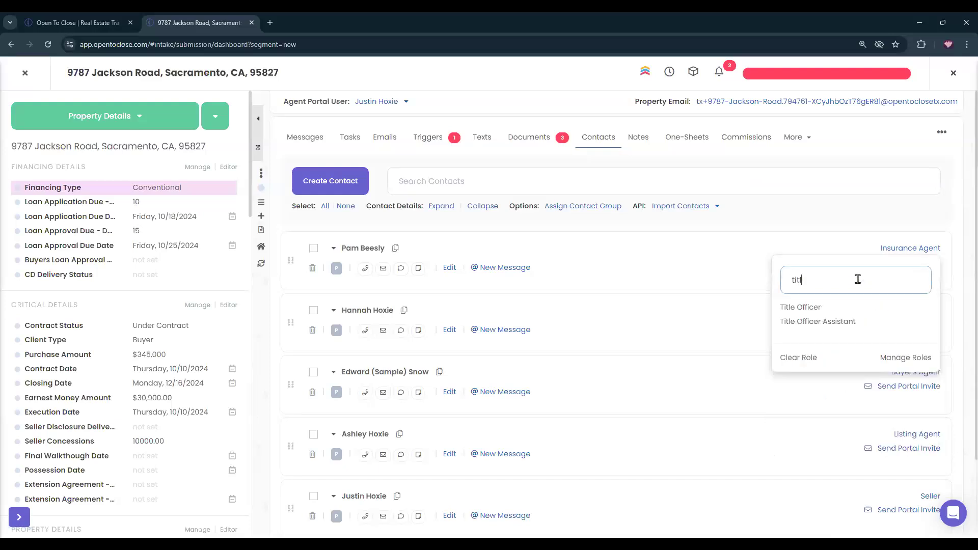
pyautogui.click(798, 309)
# Open and dismiss an empty Create Contact form, then start a buyer contact search.
pyautogui.click(321, 182)
pyautogui.scroll(-5, 723, 474)
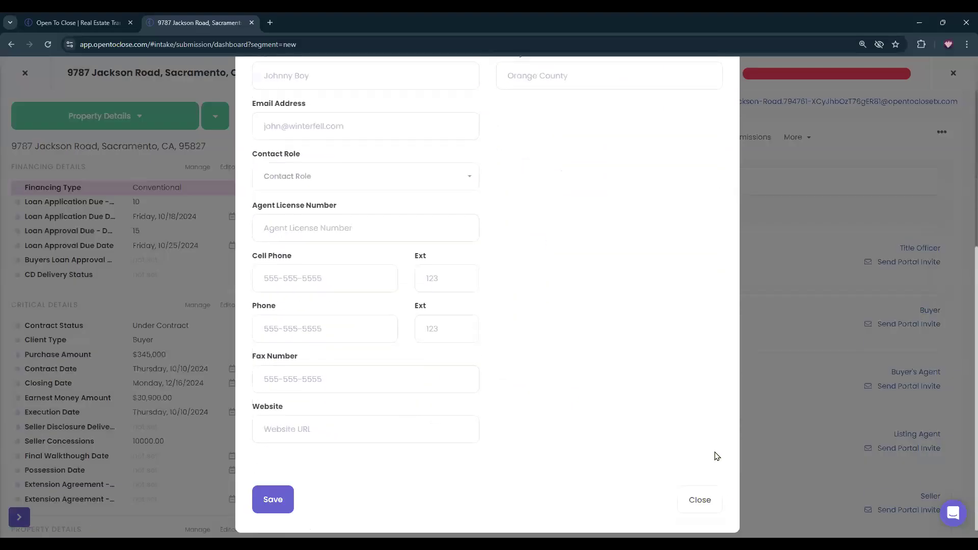
pyautogui.click(693, 491)
pyautogui.click(521, 180)
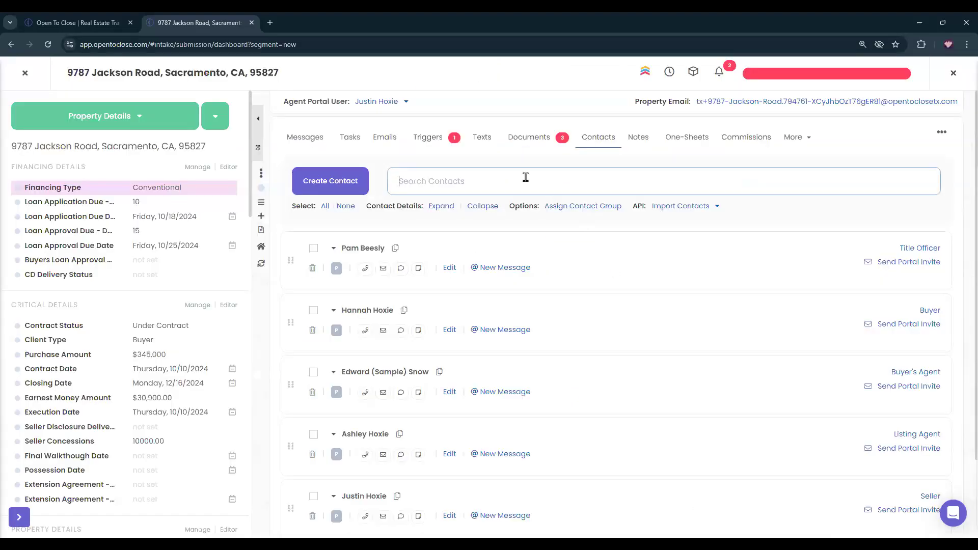
# Start a new contact and enter the buyer's first and last name.
pyautogui.write('Kell')
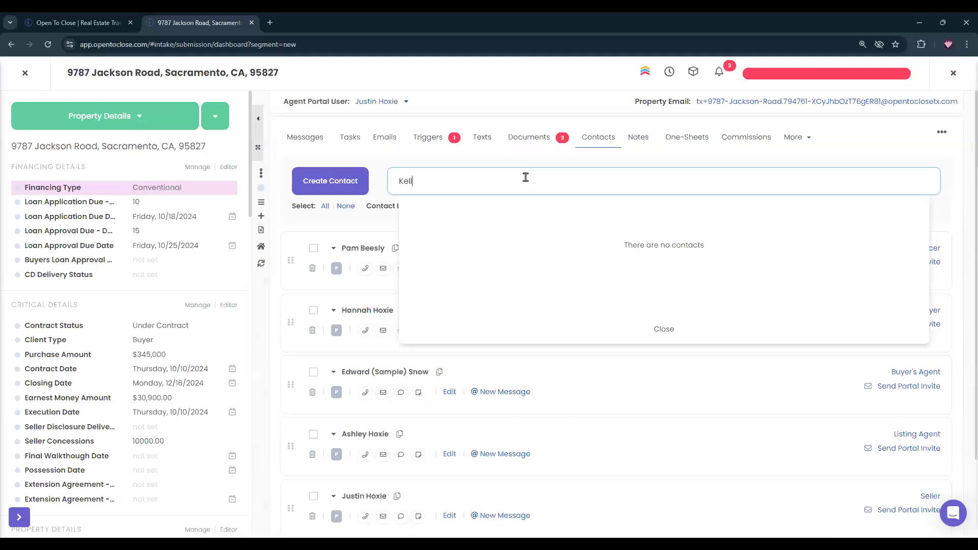
pyautogui.press('BackSpace')
pyautogui.press('BackSpace')
pyautogui.press('BackSpace')
pyautogui.click(329, 181)
pyautogui.click(410, 144)
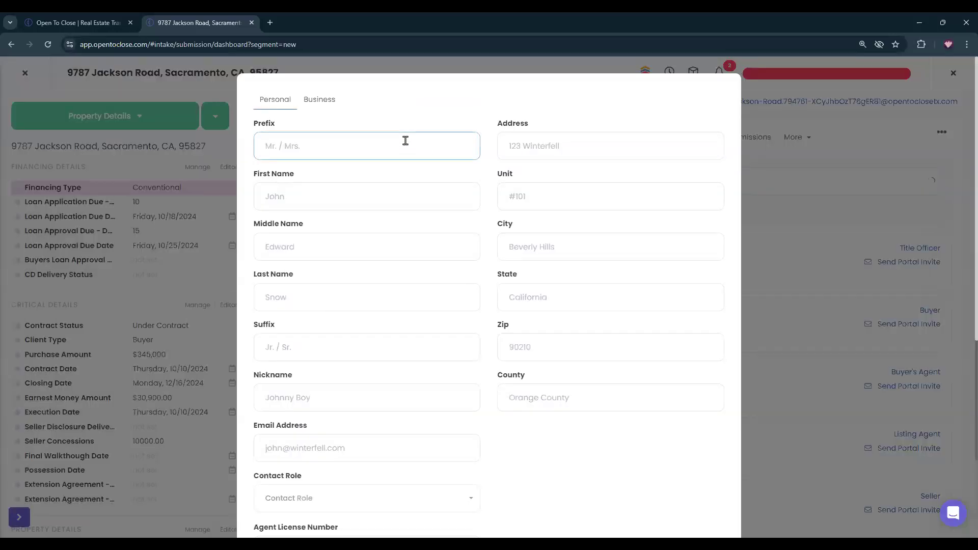
pyautogui.click(309, 190)
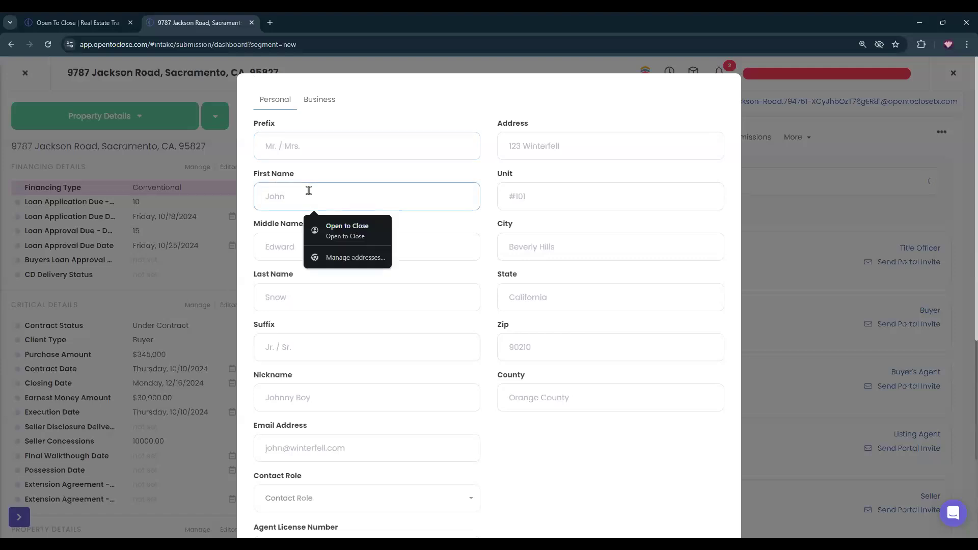
pyautogui.press('Tab')
pyautogui.press('Tab')
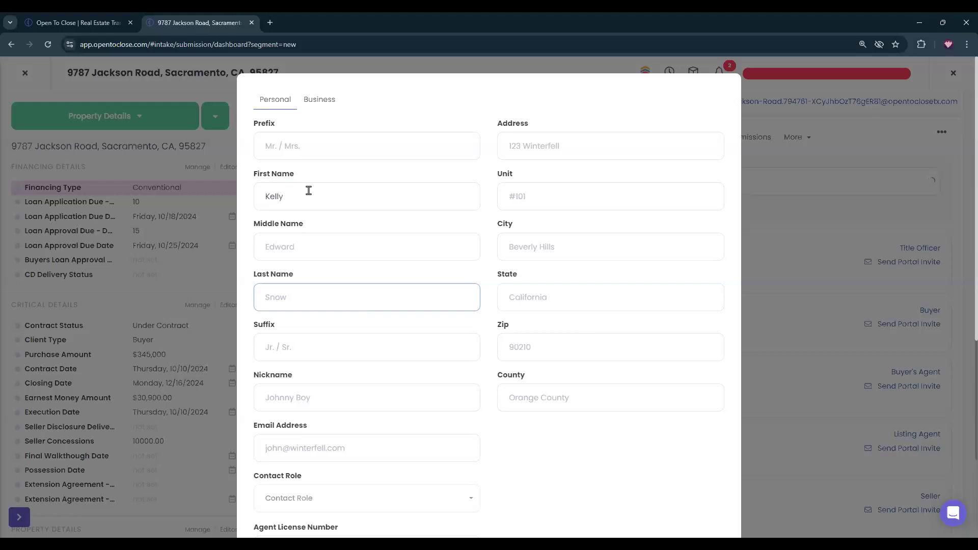
# Give the new contact the Buyer role and save it.
pyautogui.scroll(-2, 348, 273)
pyautogui.scroll(2, 504, 244)
pyautogui.scroll(-5, 482, 202)
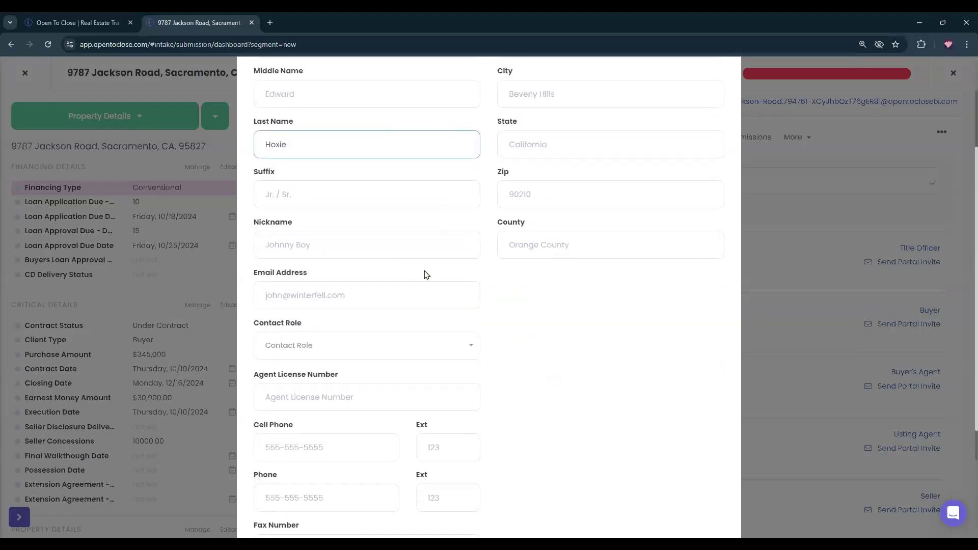
pyautogui.click(315, 244)
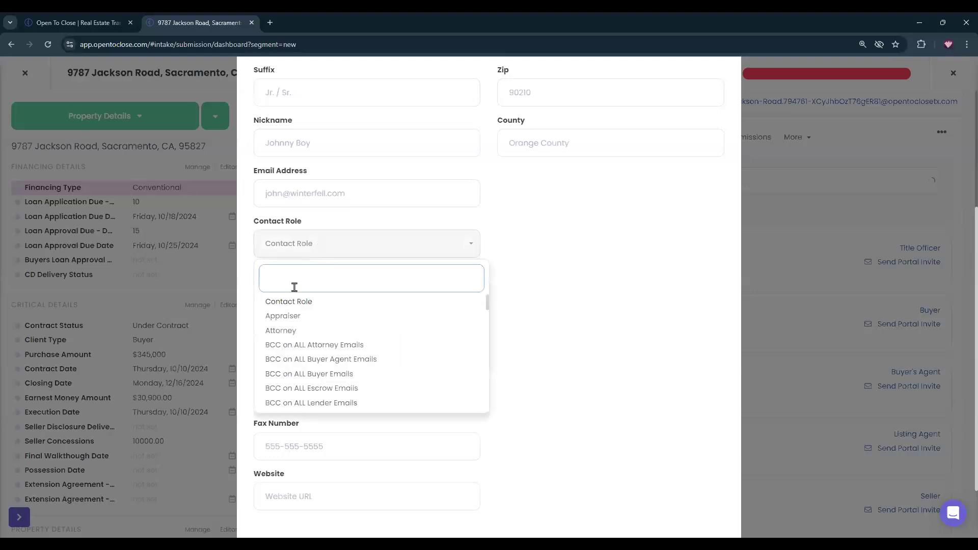
pyautogui.write('buyer')
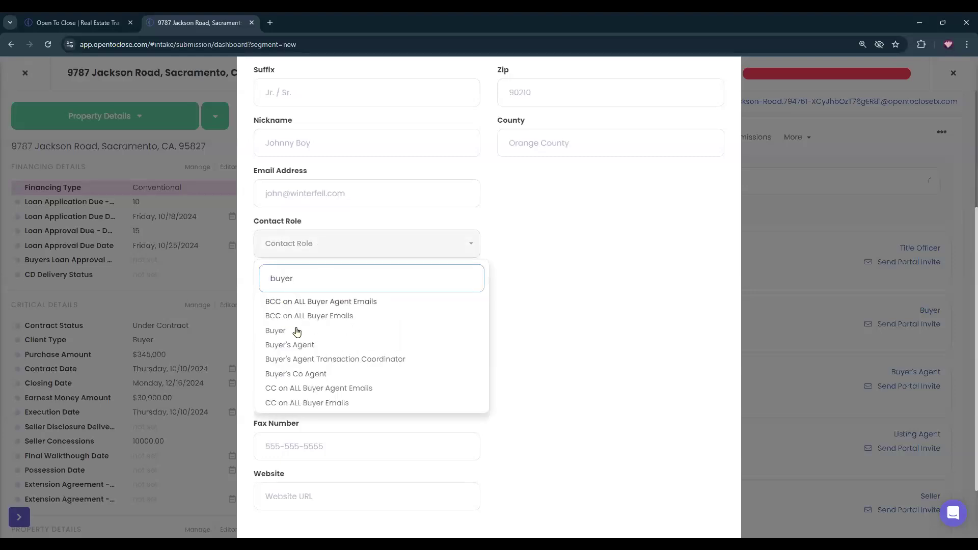
pyautogui.click(280, 333)
pyautogui.scroll(-2, 524, 324)
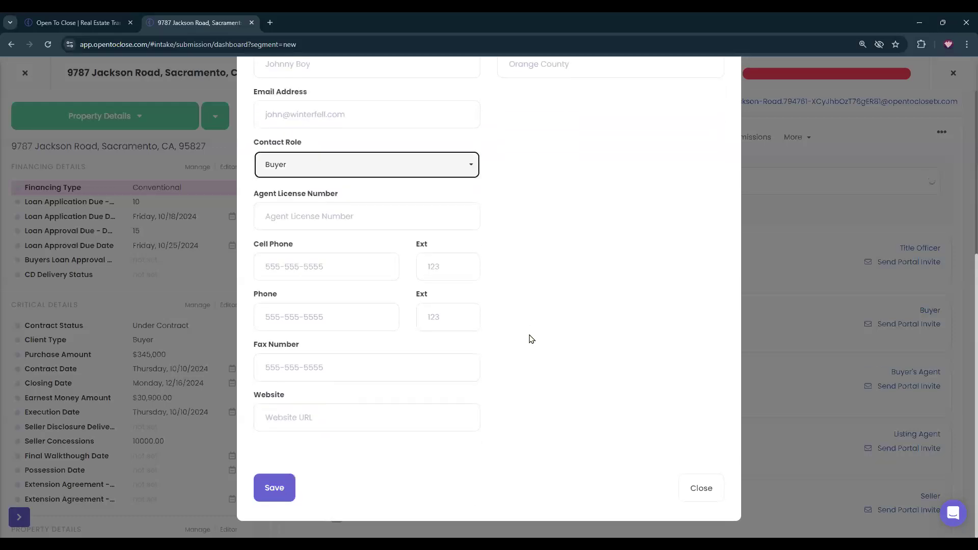
pyautogui.click(269, 481)
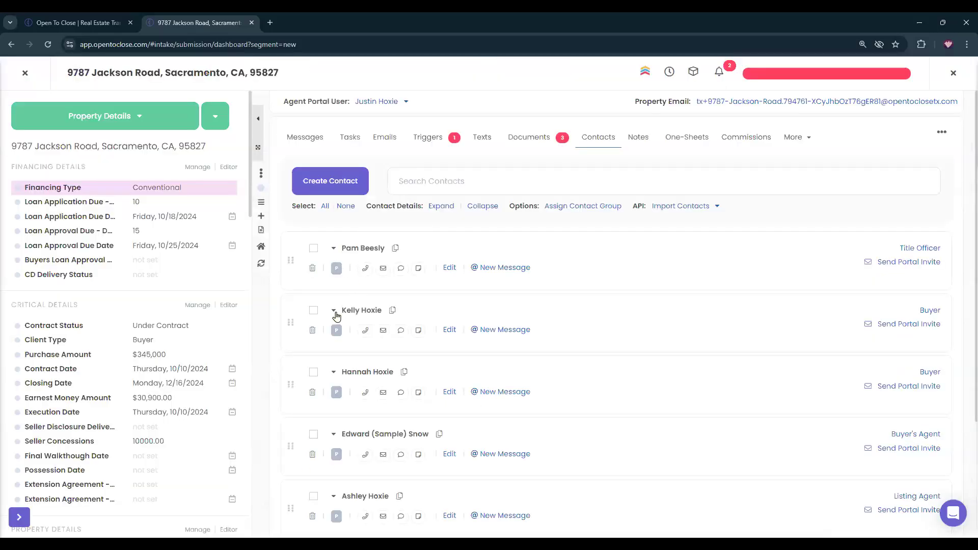
# Replace the new buyer's placeholder email and cell values with the buyer's email and cell number.
pyautogui.click(334, 312)
pyautogui.click(373, 372)
pyautogui.doubleClick(372, 372)
pyautogui.press('BackSpace')
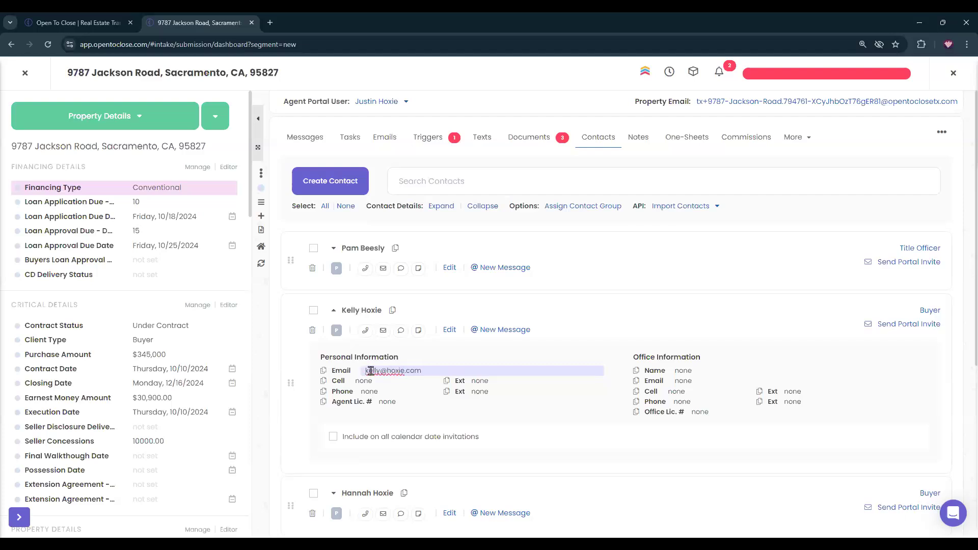
pyautogui.press('Return')
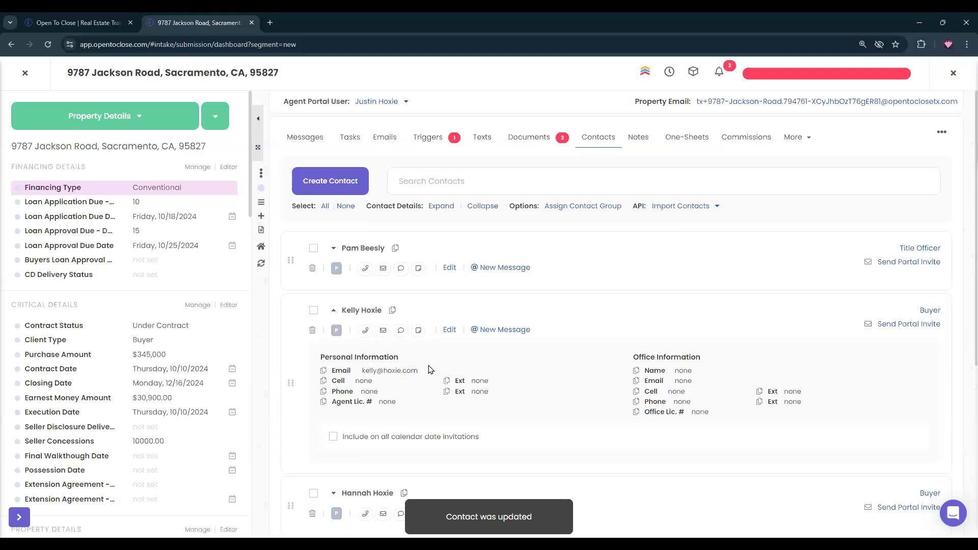
pyautogui.click(363, 381)
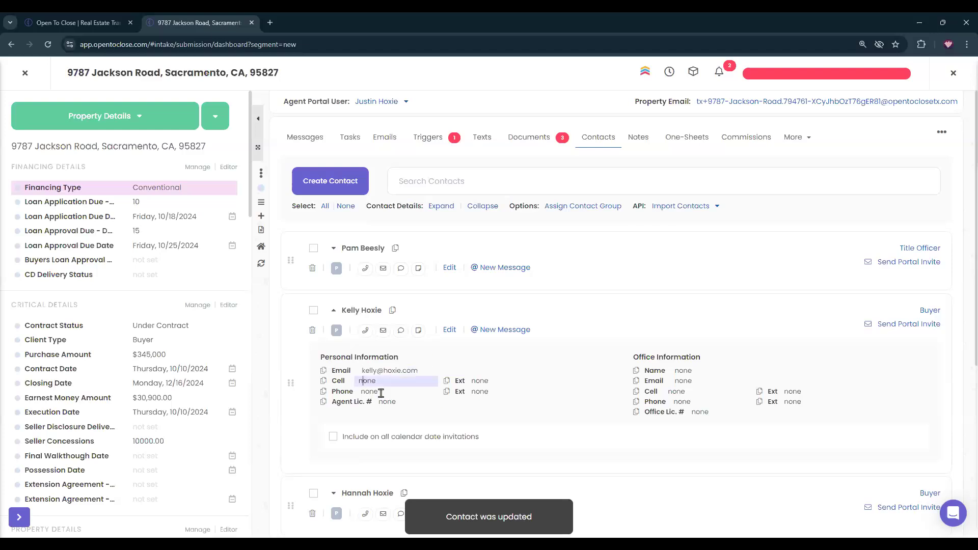
pyautogui.doubleClick(380, 378)
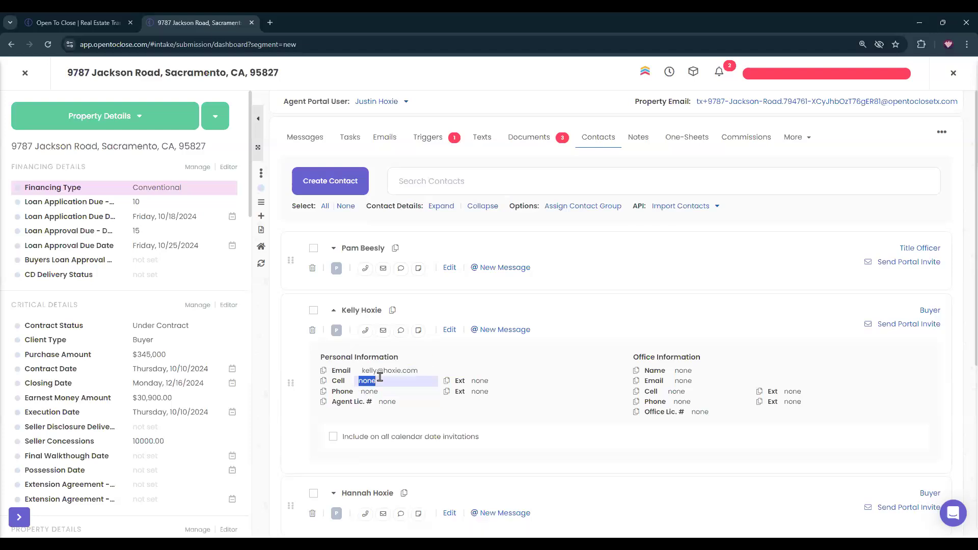
pyautogui.press('BackSpace')
pyautogui.write('444-555-9999')
pyautogui.press('Return')
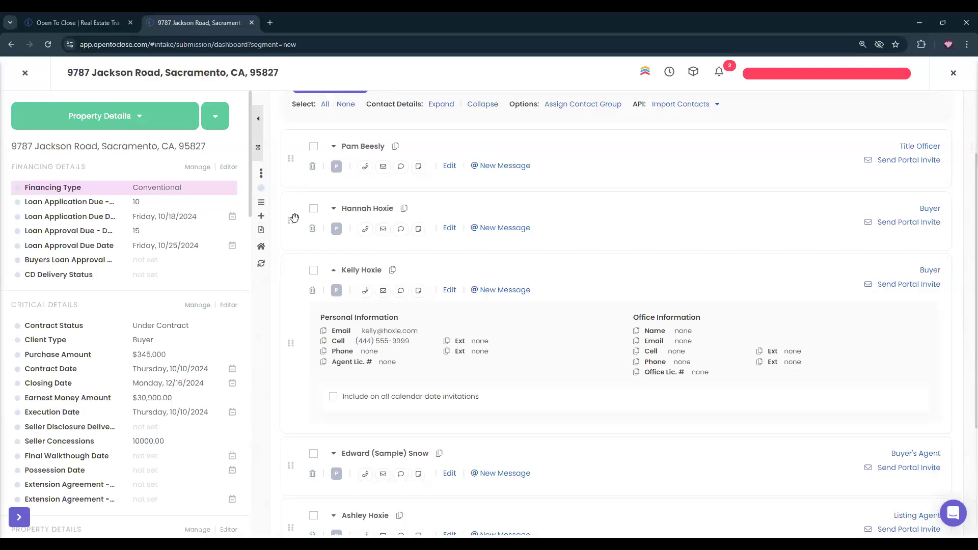
# Move the new buyer above the other buyer in the contact list.
pyautogui.moveTo(291, 343); pyautogui.dragTo(340, 212)
pyautogui.click(334, 209)
pyautogui.scroll(2, 543, 343)
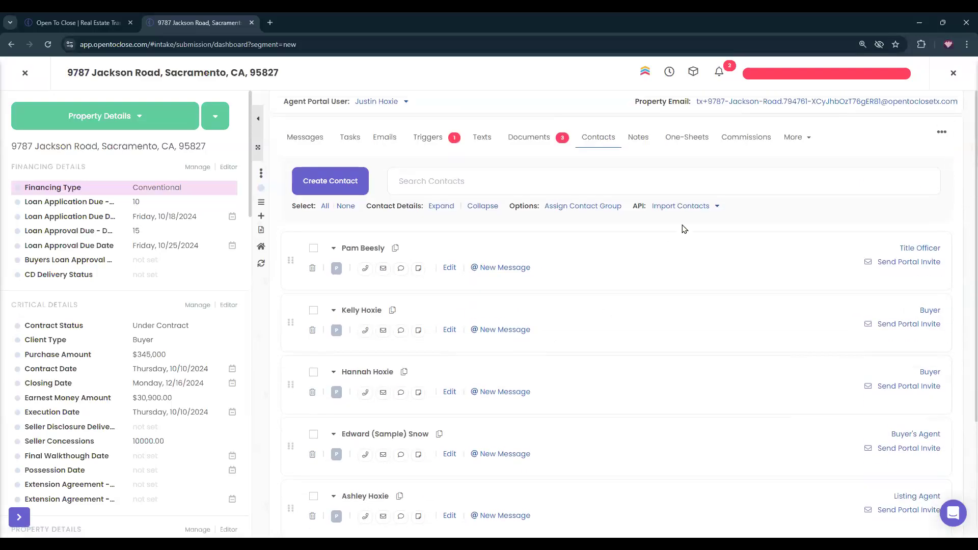
pyautogui.click(761, 73)
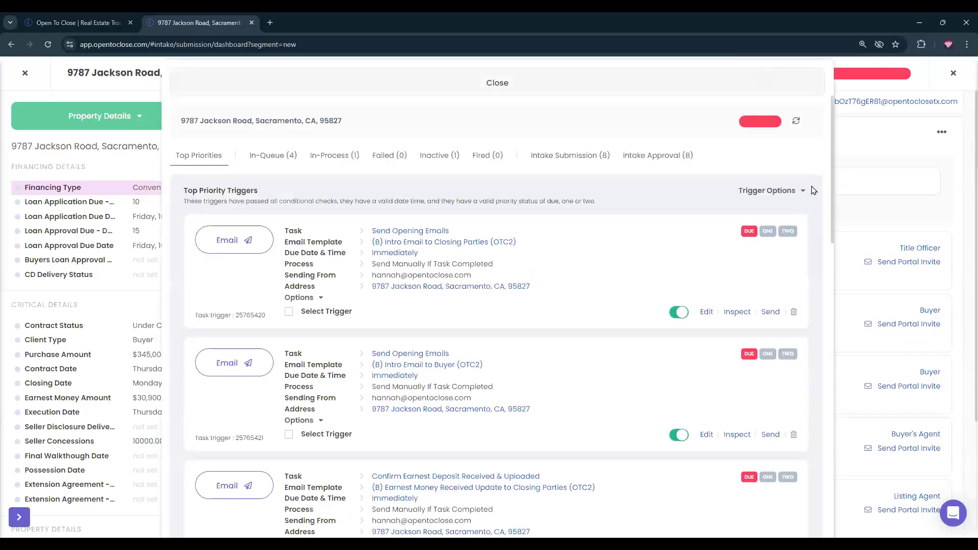
# Inspect the intro email and confirm Buyer's Information shows both buyers, including the new buyer's contact lines.
pyautogui.click(736, 313)
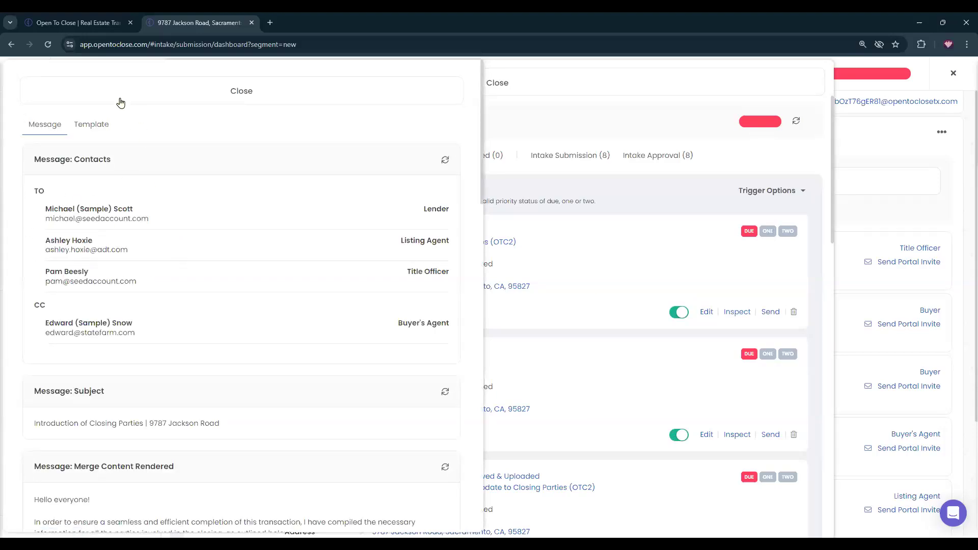
pyautogui.click(99, 122)
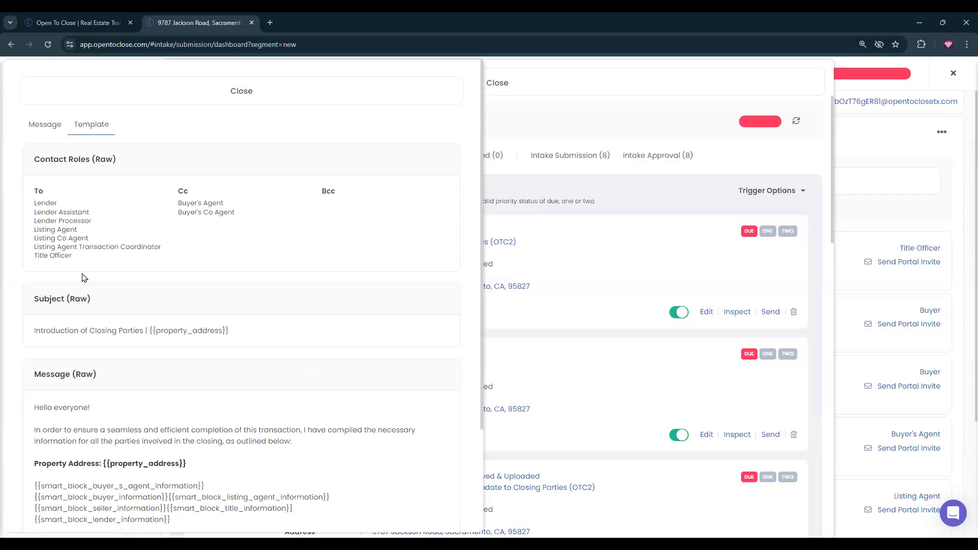
pyautogui.click(44, 124)
pyautogui.scroll(-5, 120, 200)
pyautogui.scroll(-3, 122, 201)
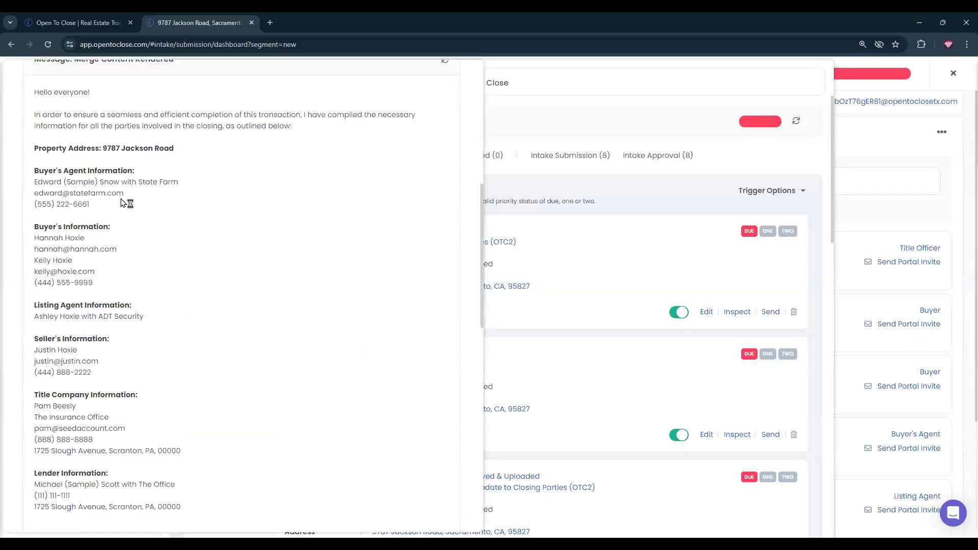
pyautogui.moveTo(96, 283); pyautogui.dragTo(29, 235)
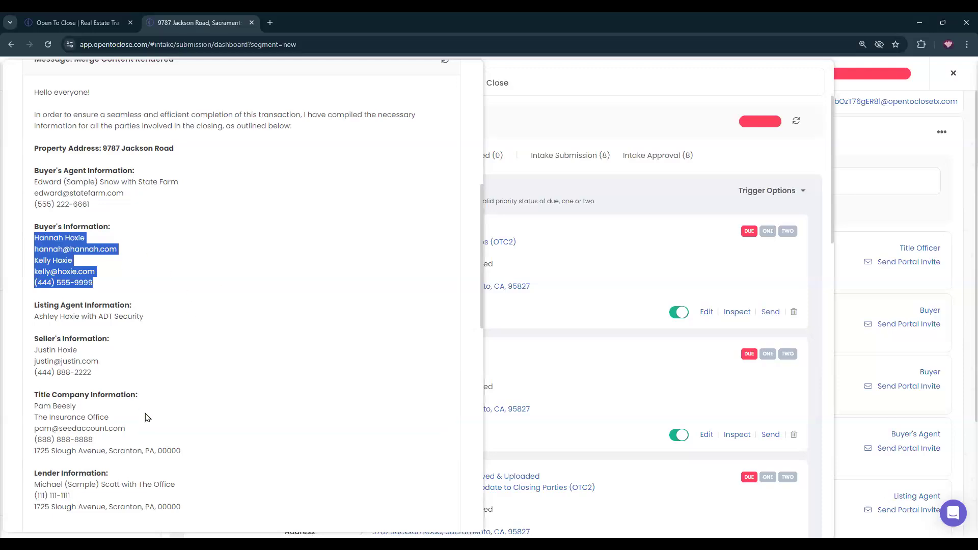
pyautogui.click(93, 248)
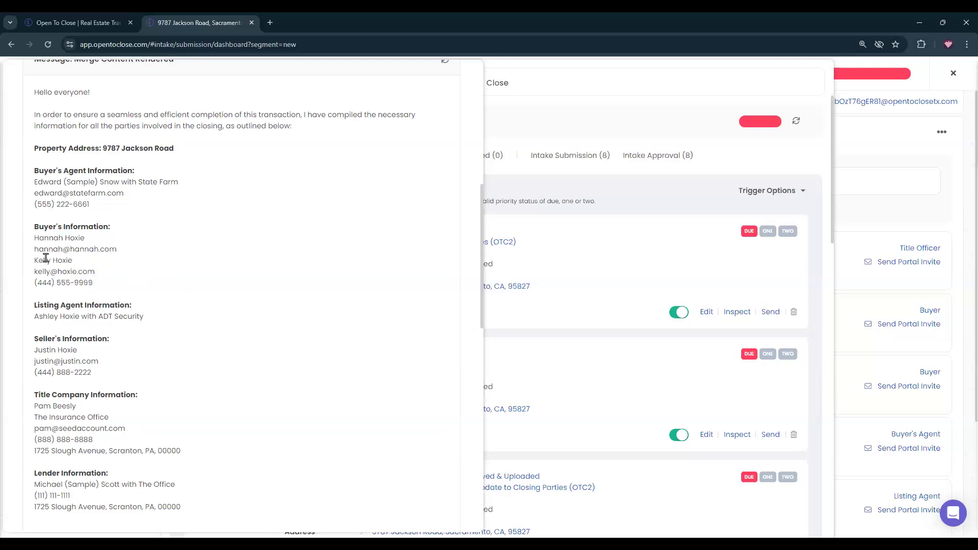
pyautogui.moveTo(34, 260); pyautogui.dragTo(100, 291)
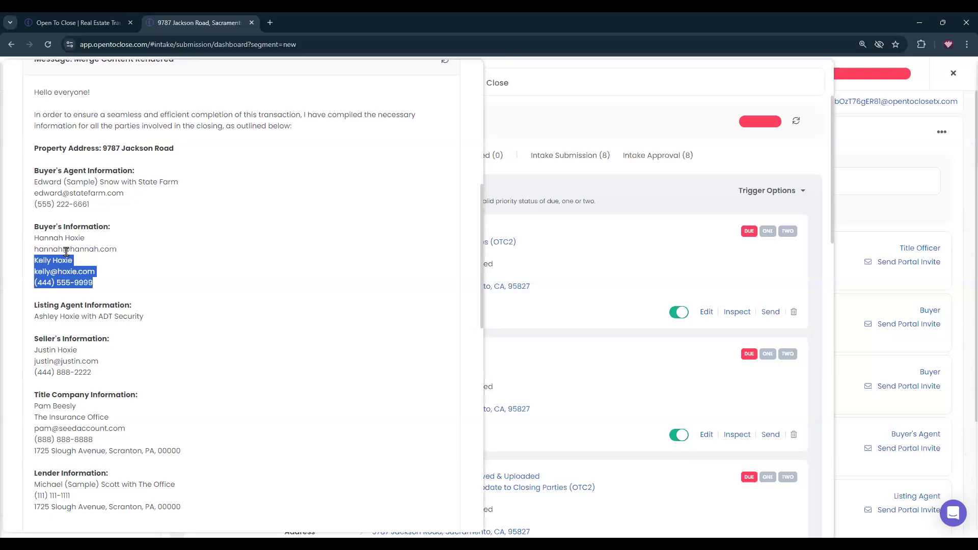
pyautogui.click(178, 240)
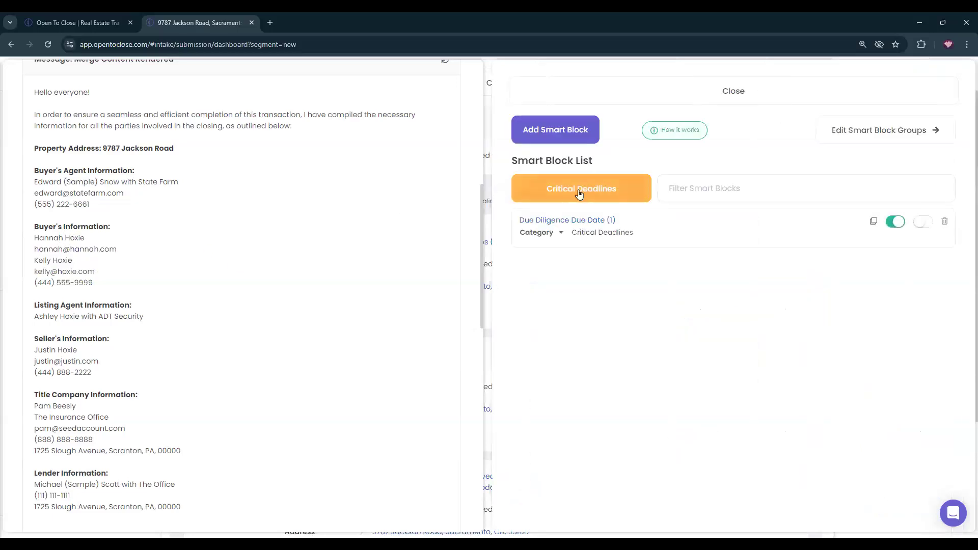
# Filter smart blocks from All Categories by 'buy' and open Buyer Information OTC2.
pyautogui.click(579, 193)
pyautogui.click(525, 413)
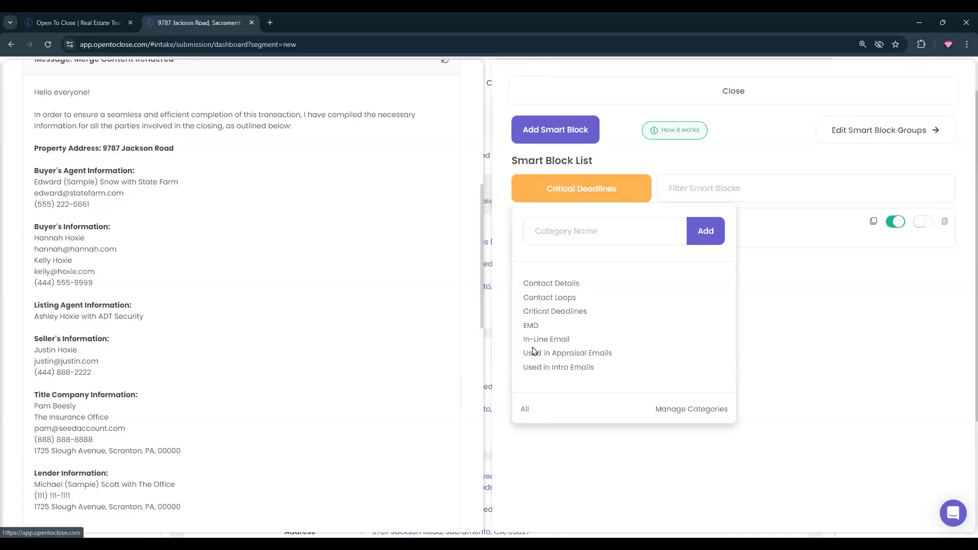
pyautogui.click(713, 182)
pyautogui.write('buyer')
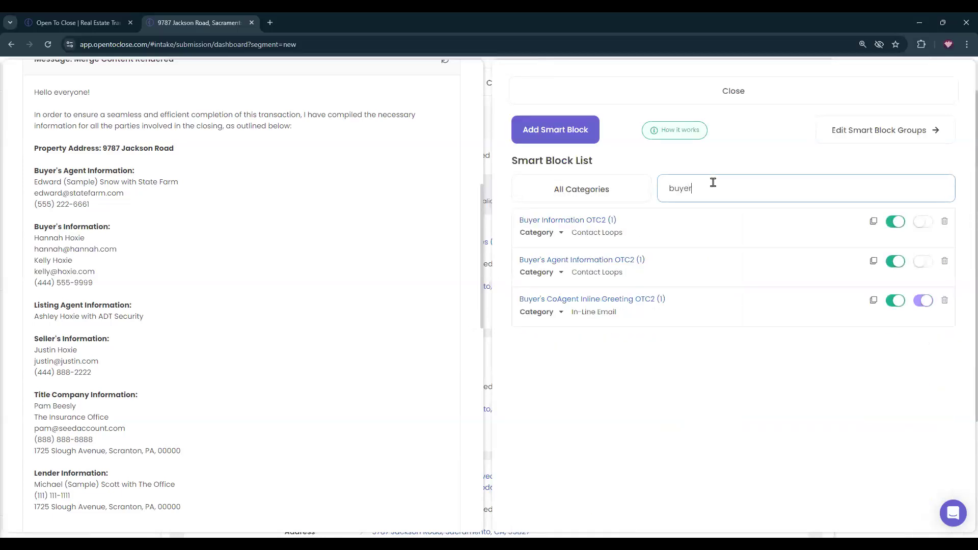
pyautogui.click(574, 221)
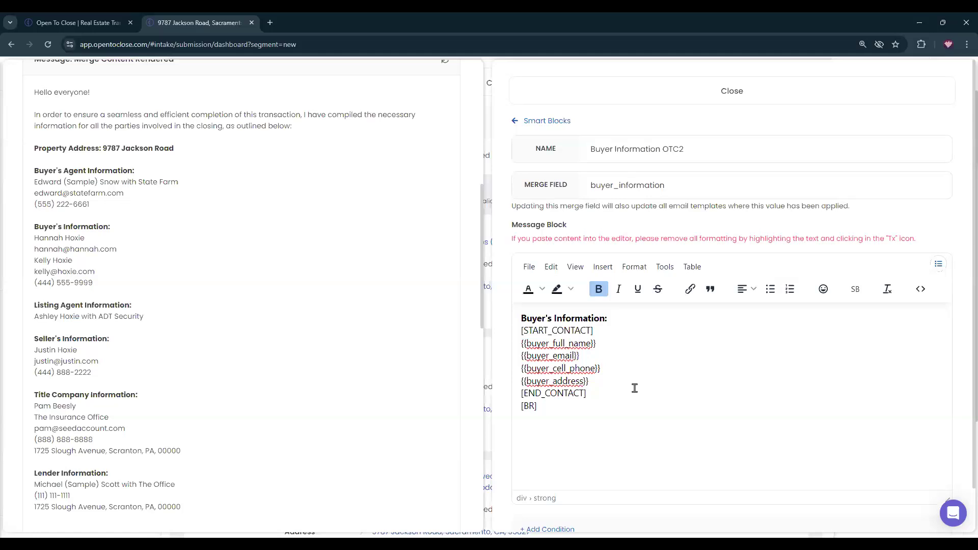
# Replace Buyer Information OTC2's HTML source with tag-free plain text and save it.
pyautogui.moveTo(538, 410); pyautogui.dragTo(508, 410)
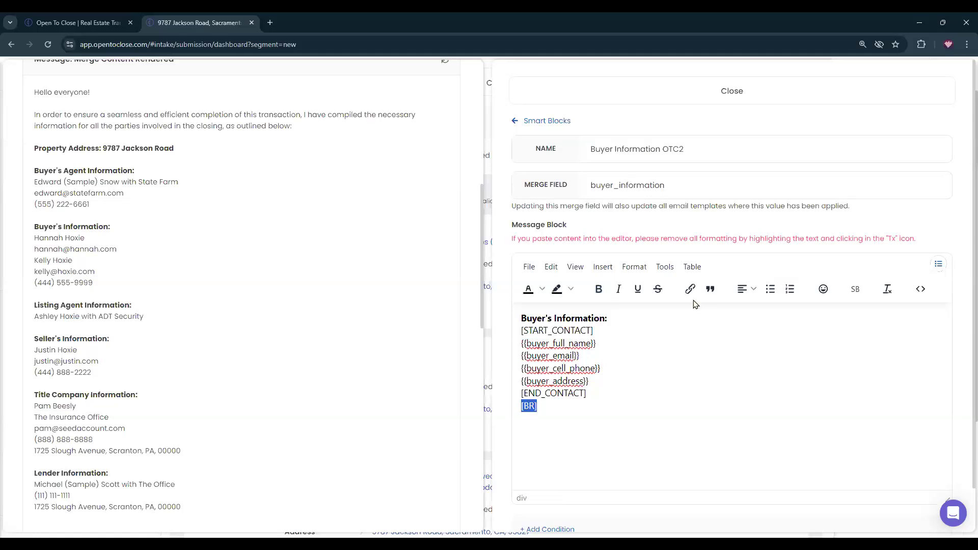
pyautogui.moveTo(580, 403); pyautogui.dragTo(514, 318)
pyautogui.hotkey('ctrl', 'c')
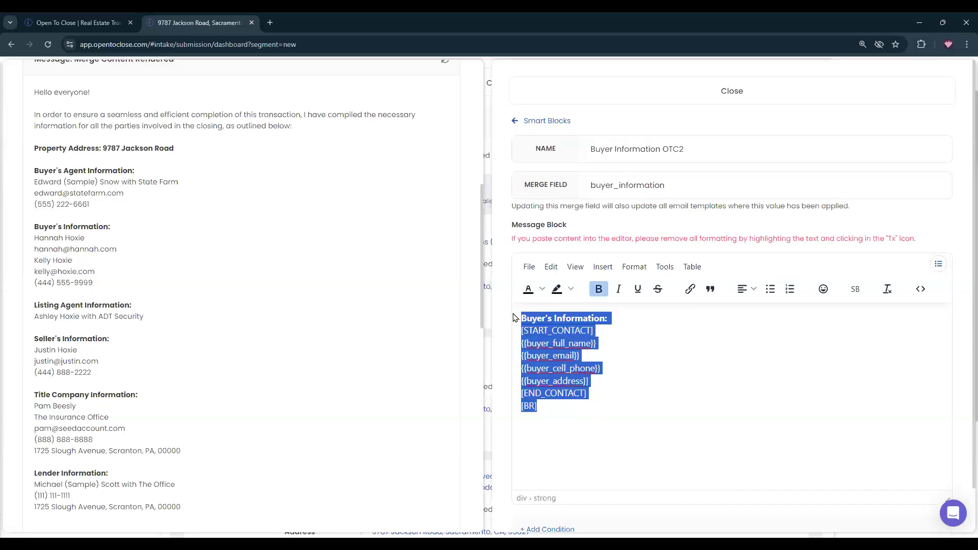
pyautogui.click(921, 290)
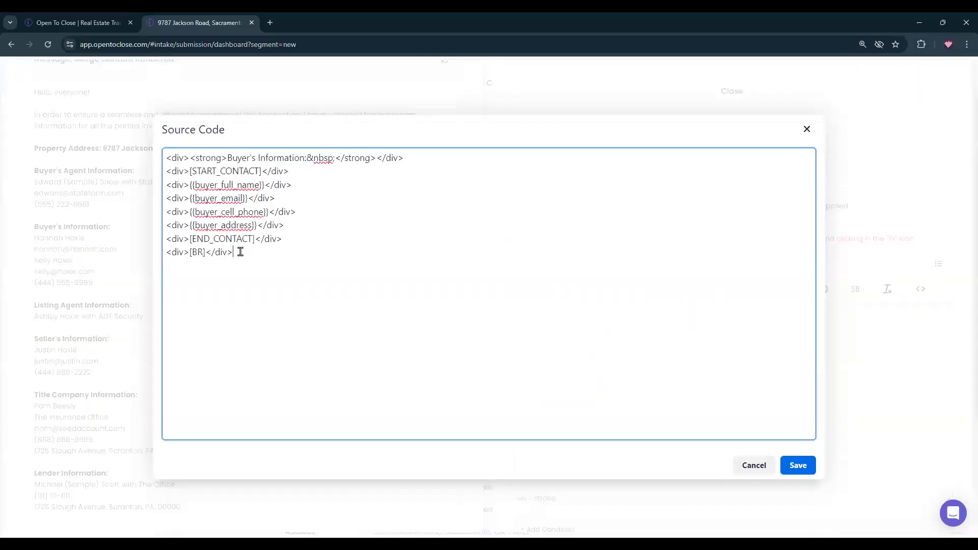
pyautogui.moveTo(240, 253); pyautogui.dragTo(162, 173)
pyautogui.hotkey('ctrl', 'a')
pyautogui.hotkey('ctrl', 'v')
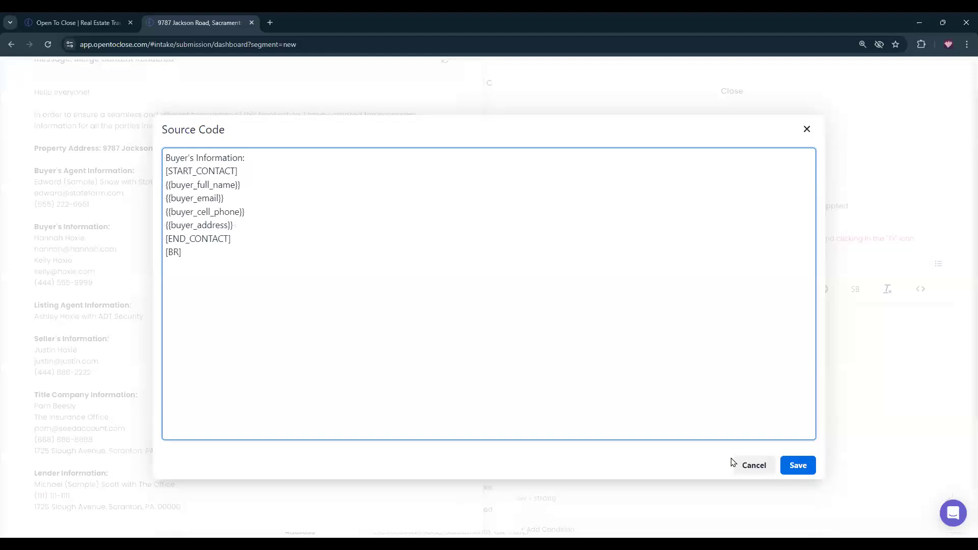
pyautogui.click(800, 472)
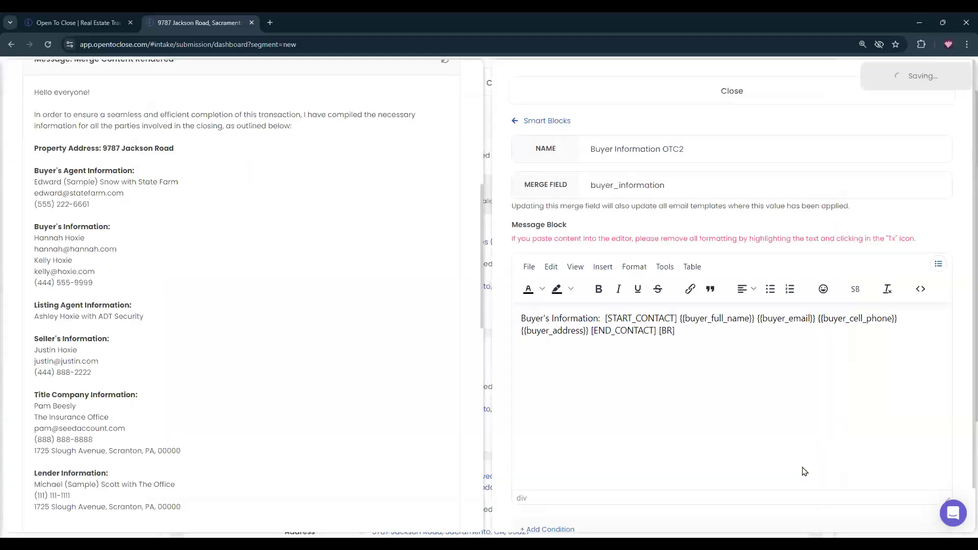
# Refresh the Merge Content preview to check the block, then return to the Smart Block list.
pyautogui.scroll(5, 352, 255)
pyautogui.click(445, 315)
pyautogui.scroll(-7, 192, 194)
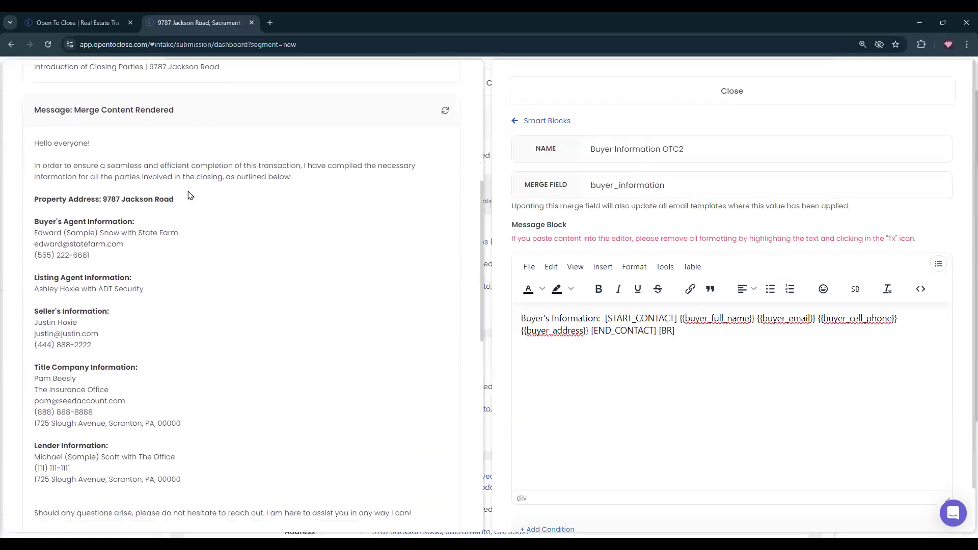
pyautogui.scroll(-1, 169, 224)
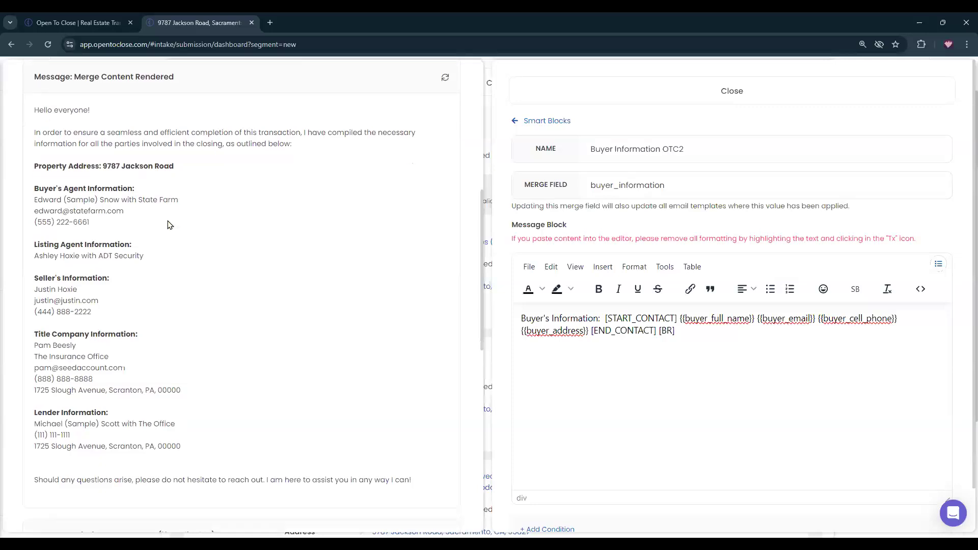
pyautogui.scroll(-4, 124, 291)
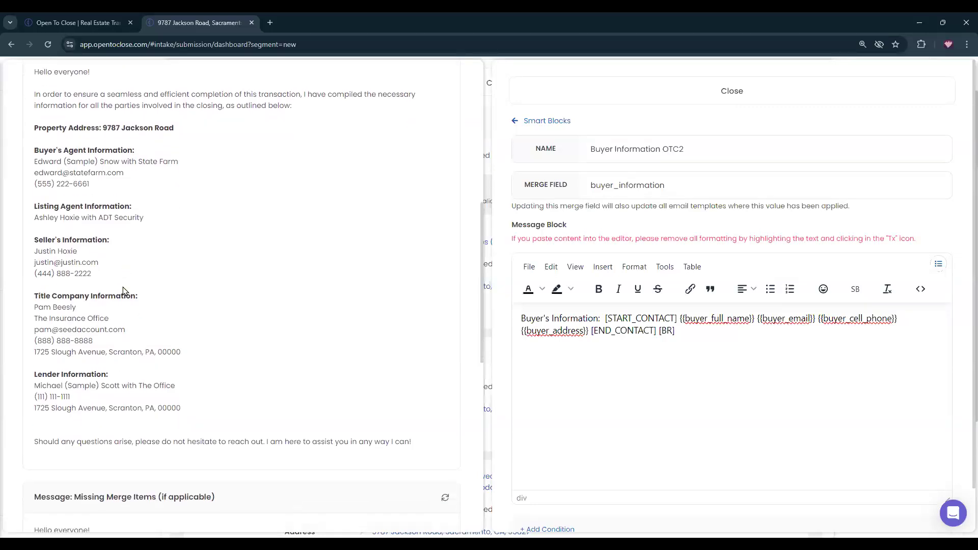
pyautogui.scroll(7, 157, 297)
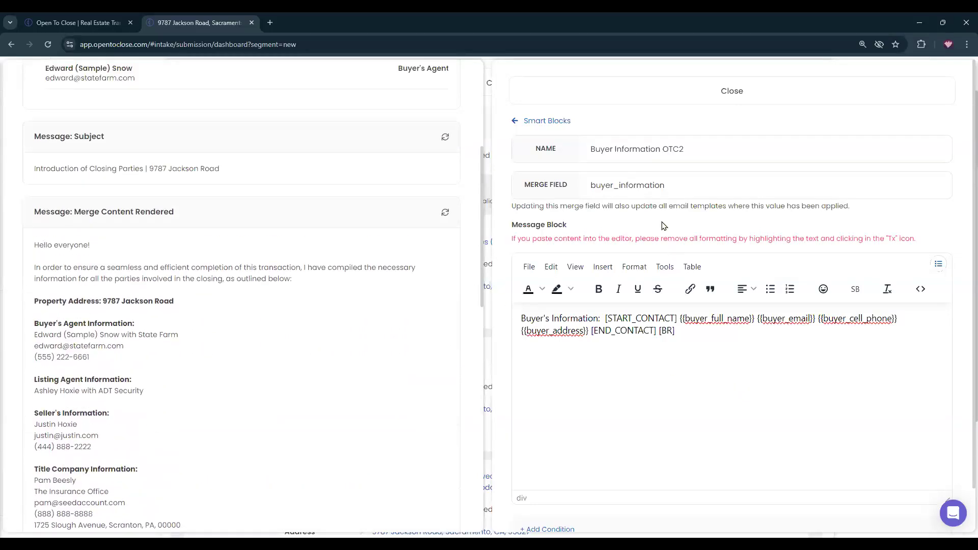
pyautogui.click(549, 127)
pyautogui.scroll(-8, 769, 229)
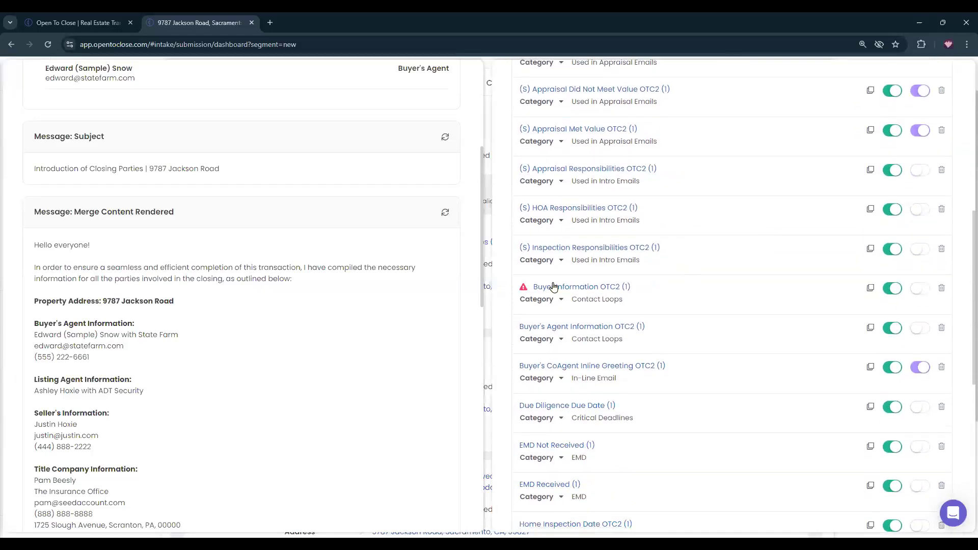
# In Buyer Information OTC2, put [START_CONTACT], {{buyer_full_name}} and {{buyer_email}} each on its own line.
pyautogui.click(556, 285)
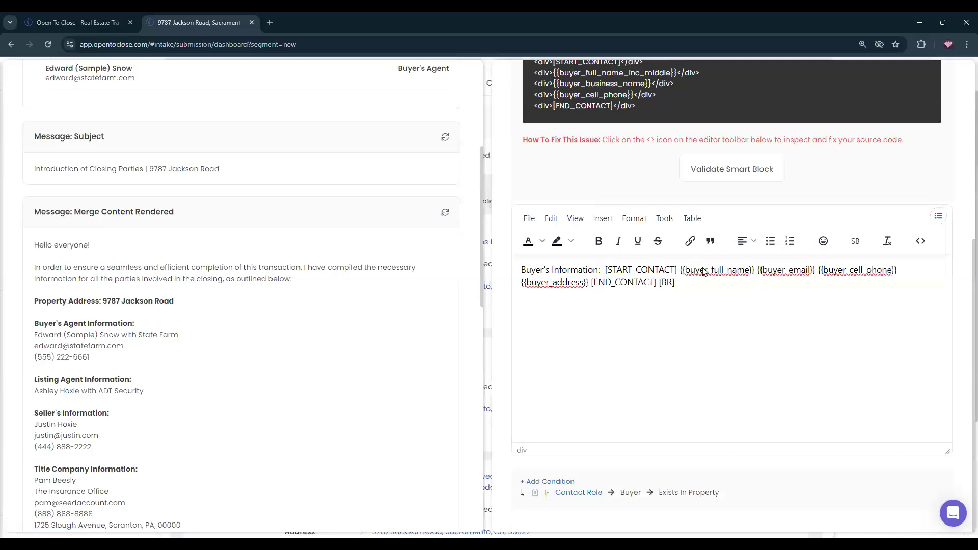
pyautogui.scroll(4, 705, 272)
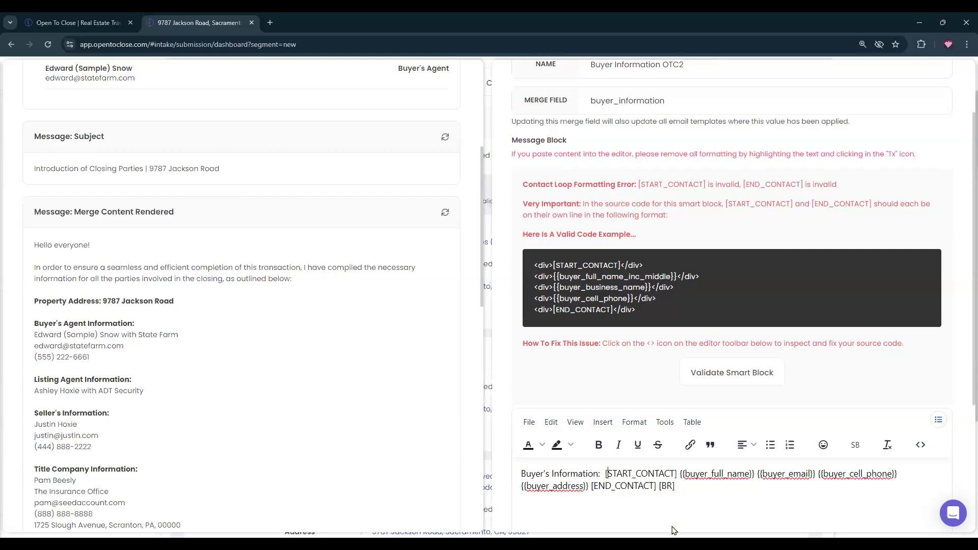
pyautogui.press('Return')
pyautogui.click(595, 485)
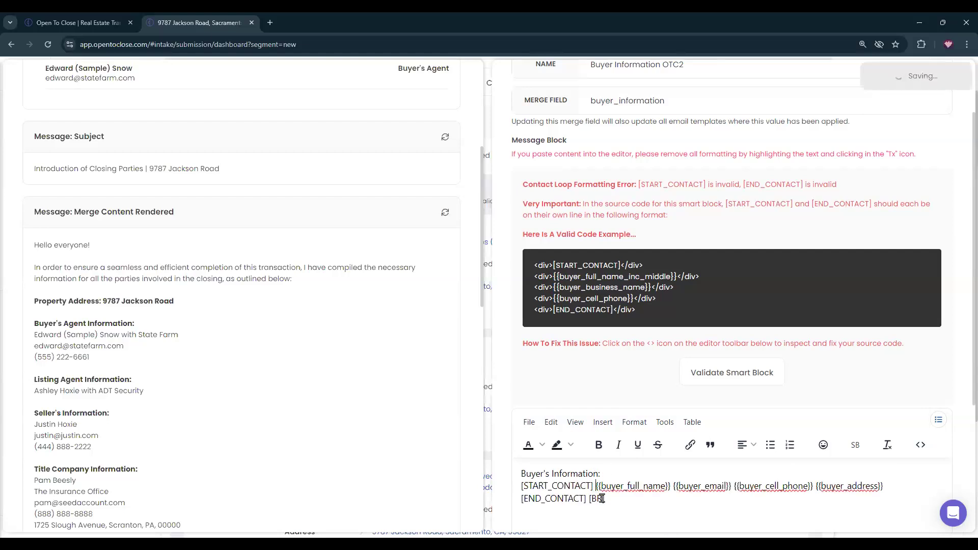
pyautogui.press('Return')
pyautogui.click(597, 500)
pyautogui.press('Return')
pyautogui.press('BackSpace')
pyautogui.click(600, 500)
pyautogui.press('Return')
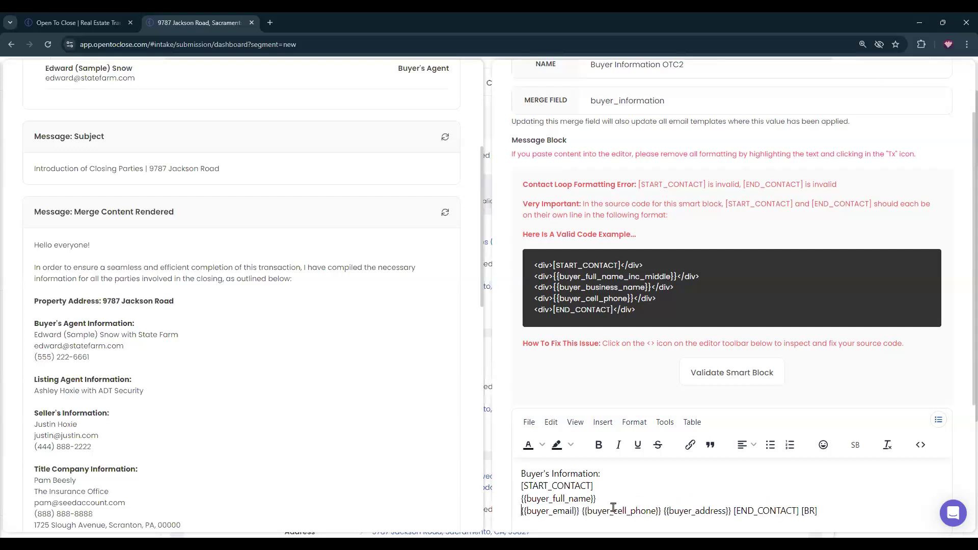
# Move {{buyer_cell_phone}}, {{buyer_address}}, [END_CONTACT] and [BR] onto separate lines.
pyautogui.click(582, 511)
pyautogui.press('Return')
pyautogui.scroll(-3, 600, 523)
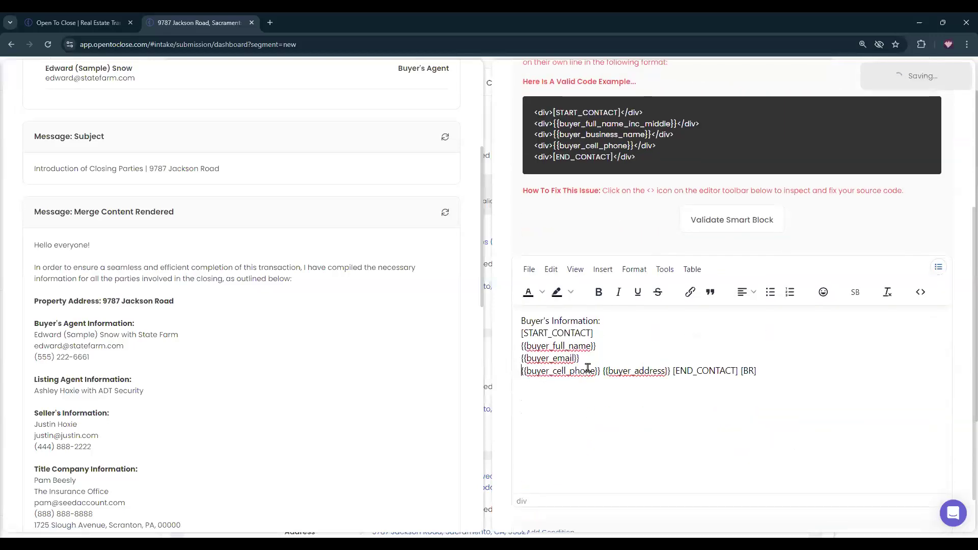
pyautogui.click(603, 371)
pyautogui.press('Return')
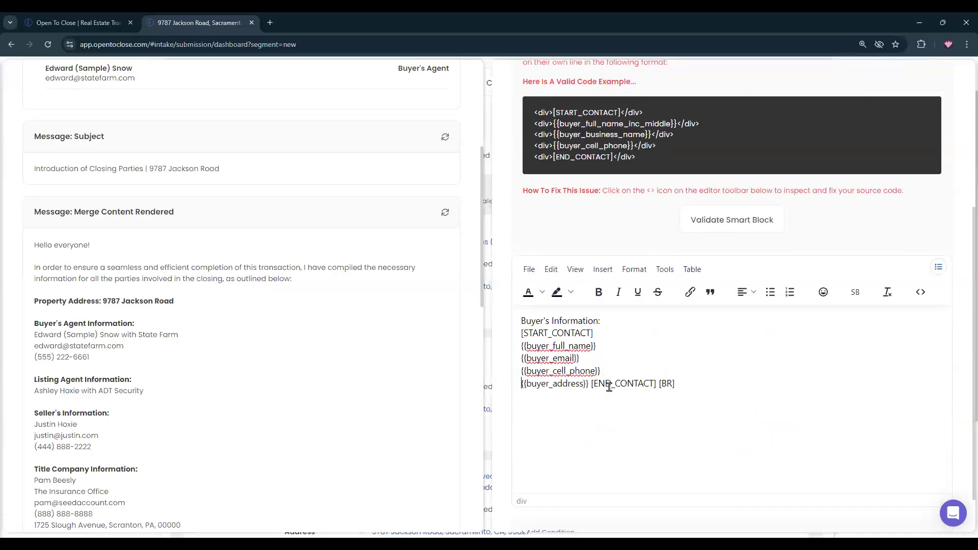
pyautogui.click(592, 383)
pyautogui.press('Return')
pyautogui.click(587, 396)
pyautogui.press('Return')
# Empty the block's HTML source, save it, and validate the smart block to clear the error.
pyautogui.click(920, 292)
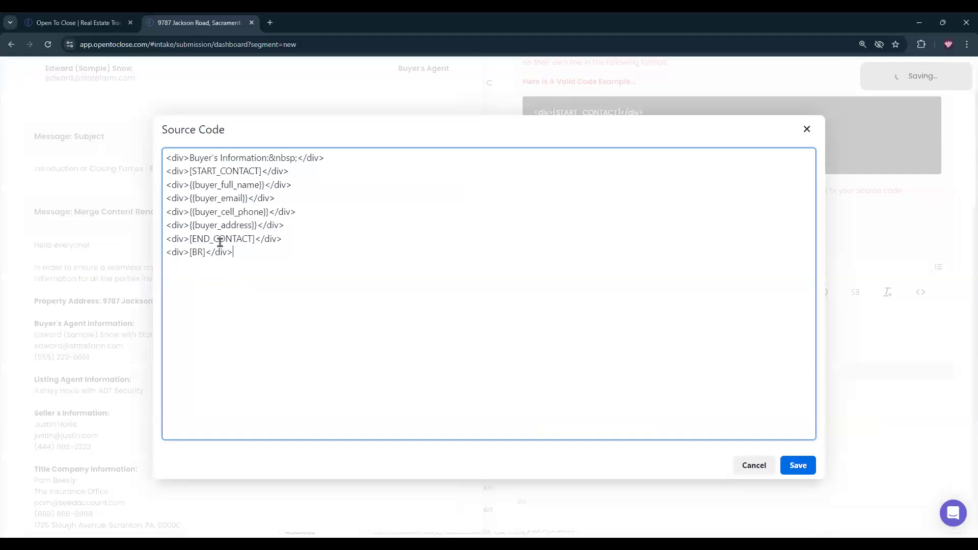
pyautogui.moveTo(236, 252); pyautogui.dragTo(152, 145)
pyautogui.press('BackSpace')
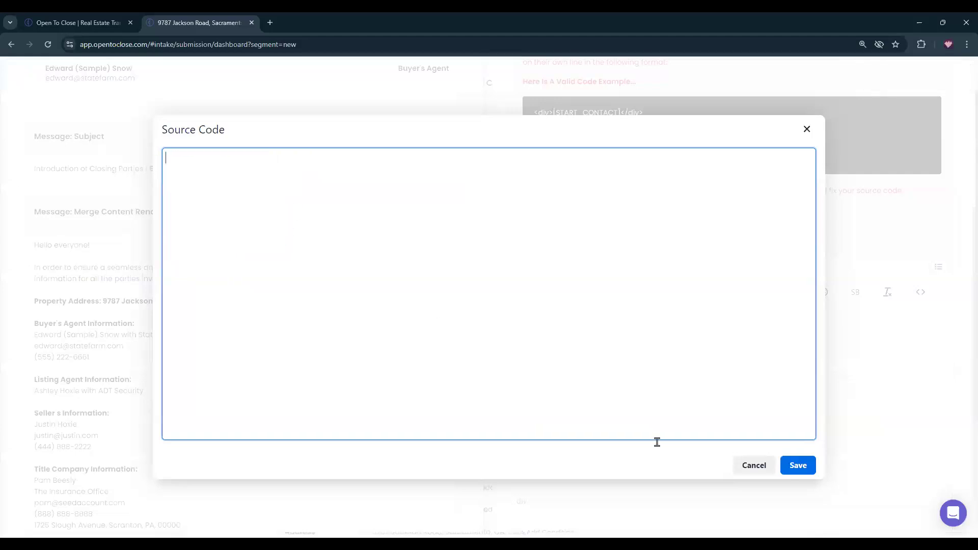
pyautogui.click(798, 466)
pyautogui.scroll(5, 707, 469)
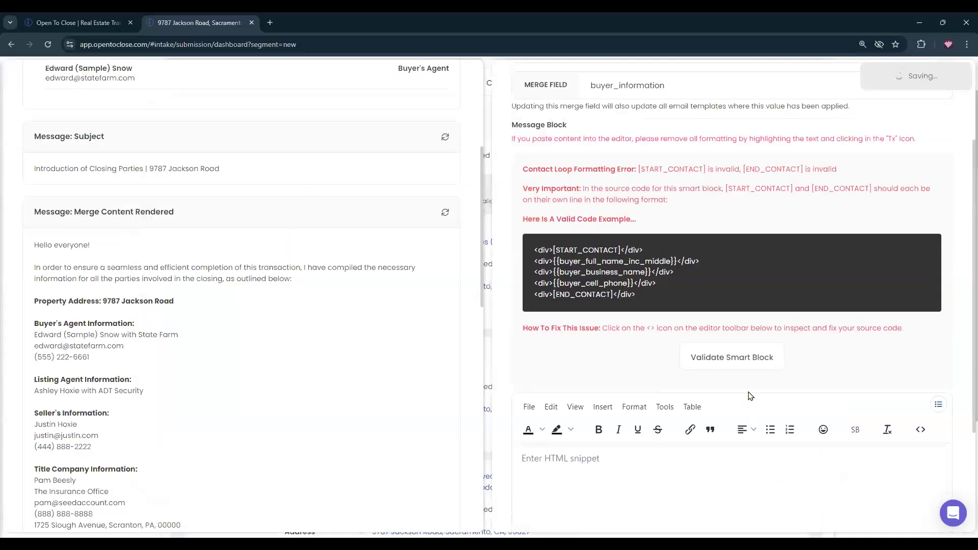
pyautogui.click(706, 461)
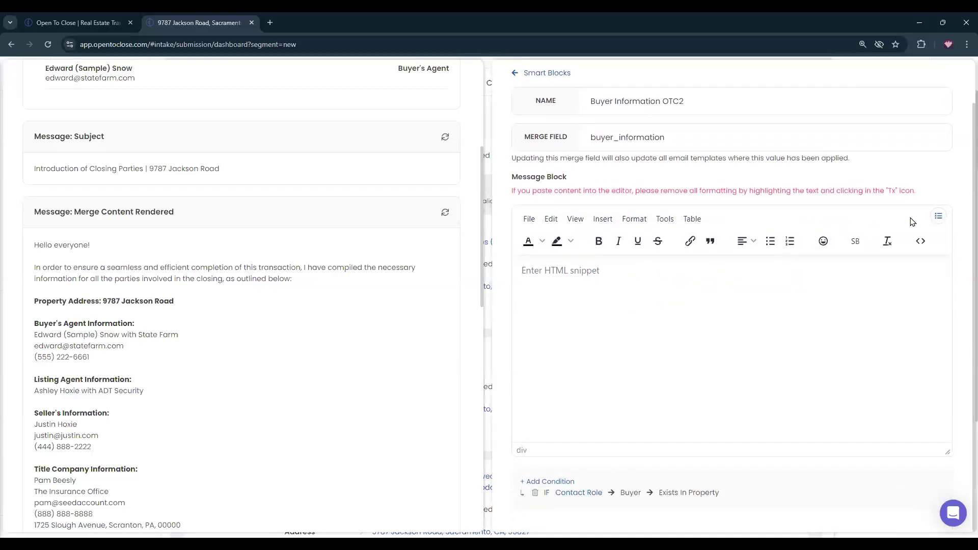
# Paste the formatted Buyer's Information content back into the empty editor.
pyautogui.click(938, 216)
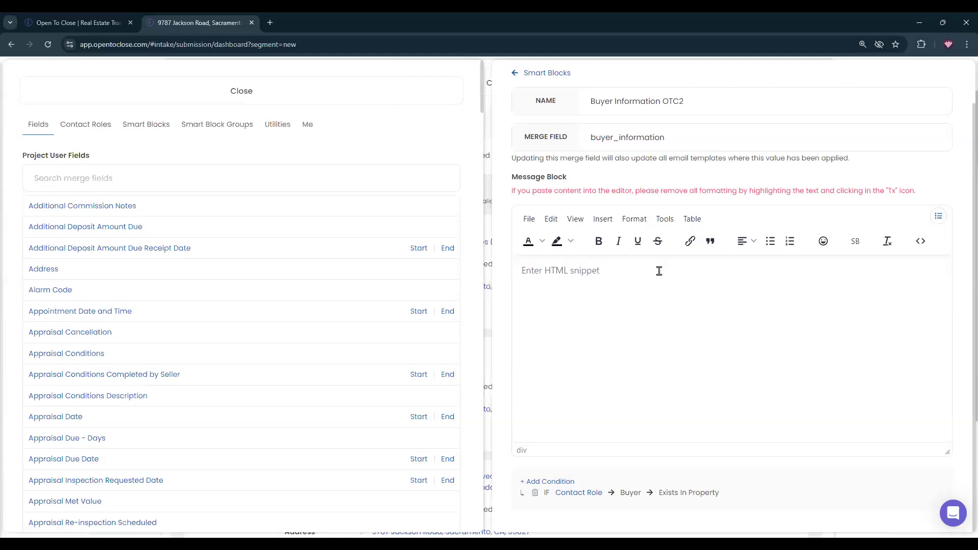
pyautogui.click(635, 279)
pyautogui.hotkey('ctrl', 'v')
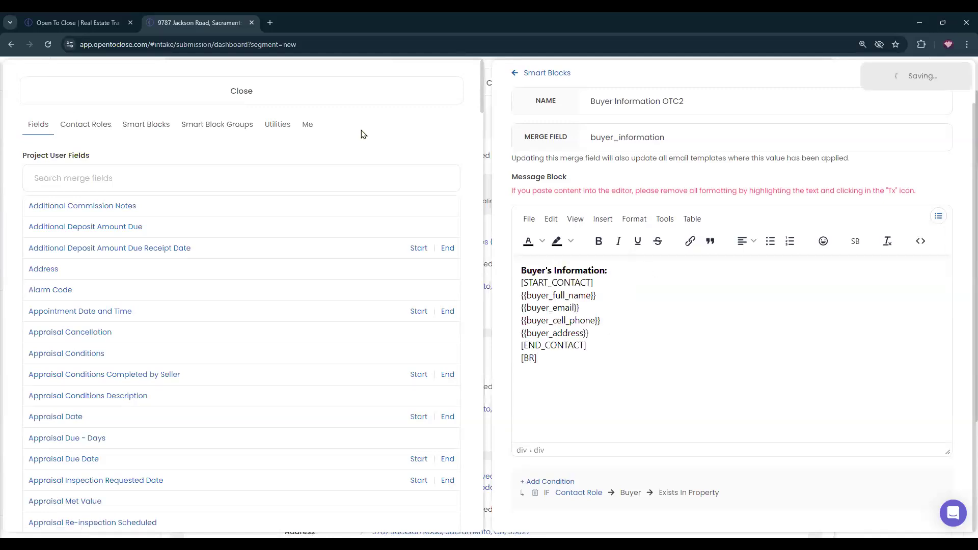
pyautogui.click(341, 94)
pyautogui.click(561, 122)
# Reopen Buyer Information OTC2 from the smart block list and close it again.
pyautogui.scroll(-10, 715, 292)
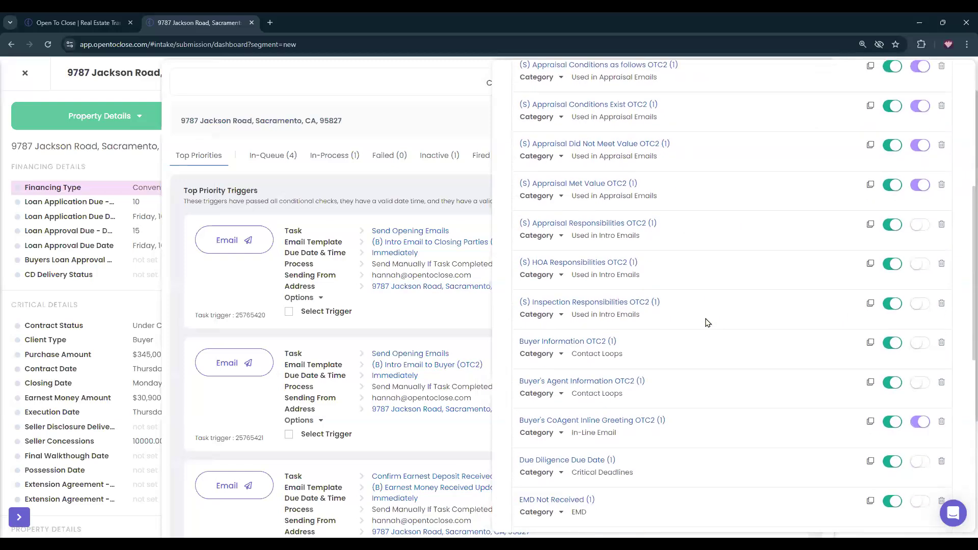
pyautogui.scroll(-3, 607, 355)
pyautogui.scroll(7, 607, 353)
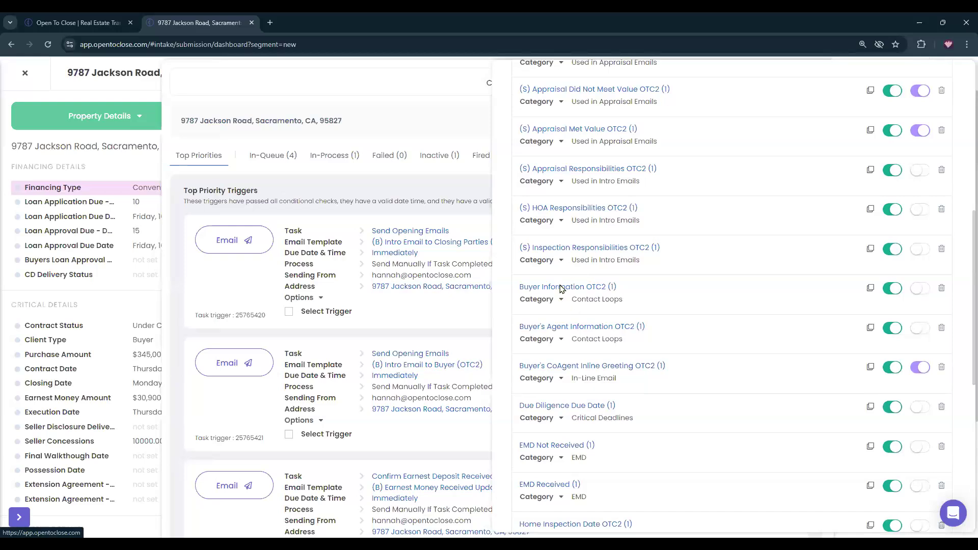
pyautogui.click(562, 287)
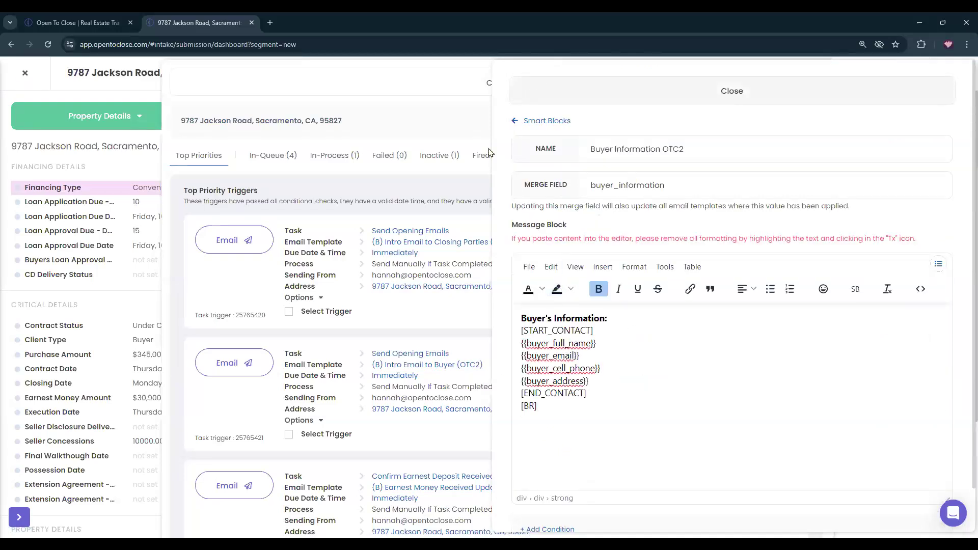
pyautogui.click(489, 153)
# Inspect the Intro Email to Closing Parties trigger and review its rendered buyer details.
pyautogui.click(736, 312)
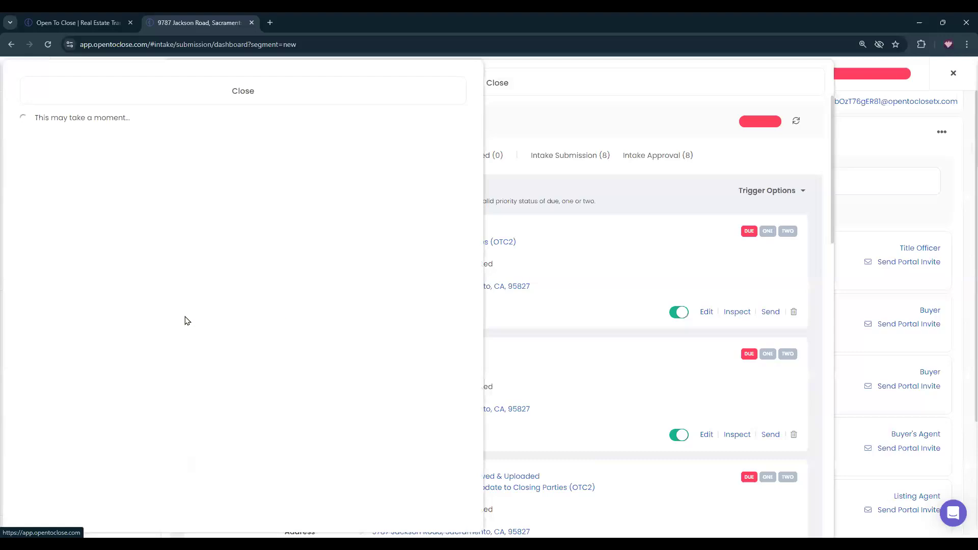
pyautogui.scroll(-6, 186, 318)
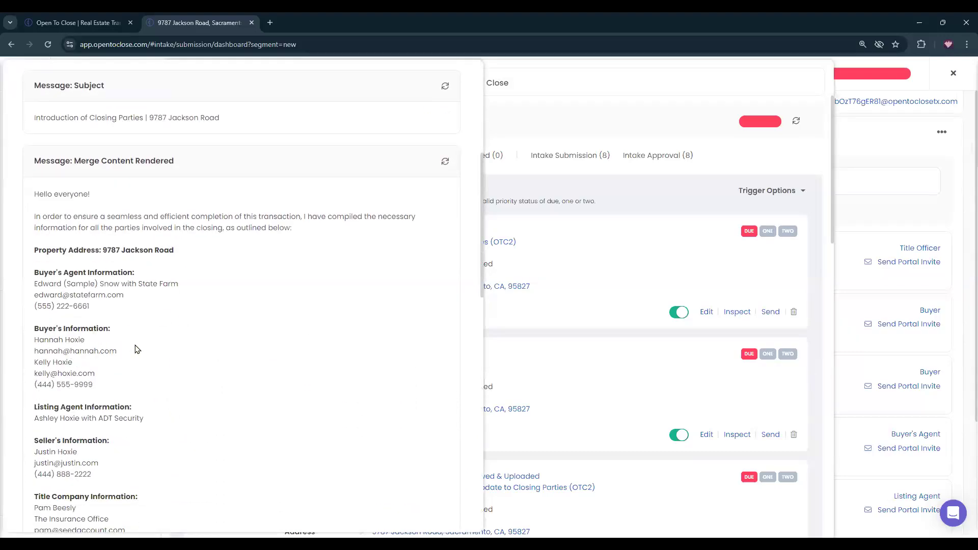
pyautogui.scroll(6, 315, 299)
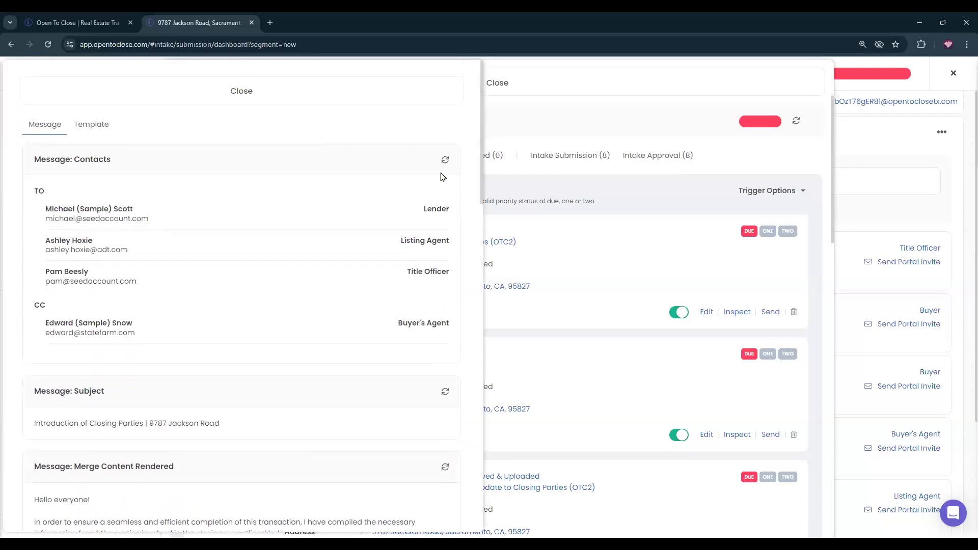
pyautogui.scroll(-1, 418, 153)
pyautogui.scroll(1, 357, 122)
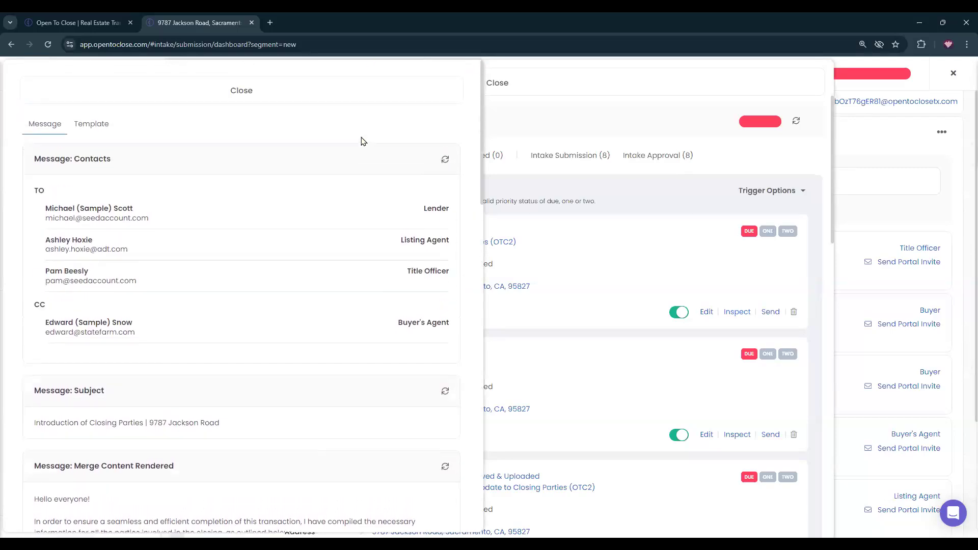
# Search 'buy', open Buyer Information OTC2, delete the trailing [BR] and add a line after {{buyer_address}}.
pyautogui.scroll(-6, 318, 275)
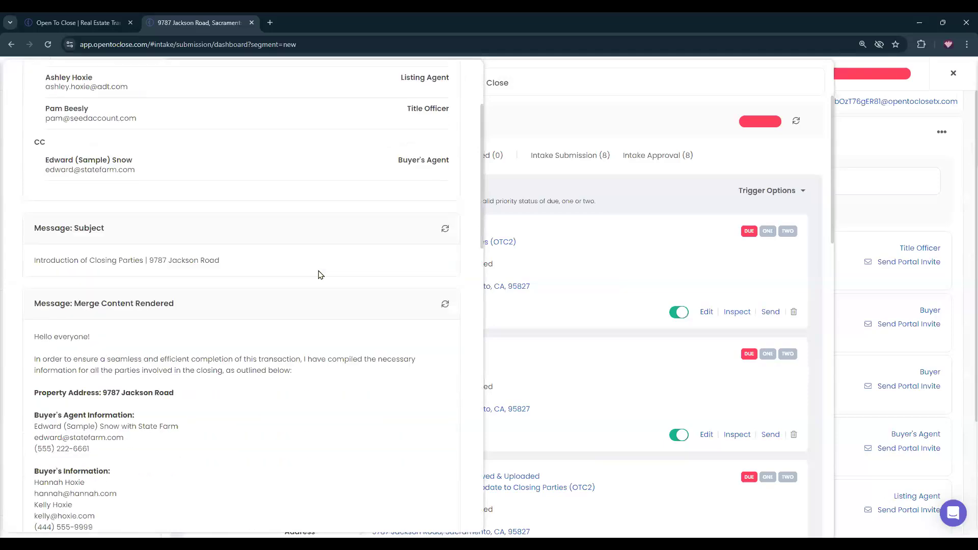
pyautogui.click(717, 190)
pyautogui.write('buyer')
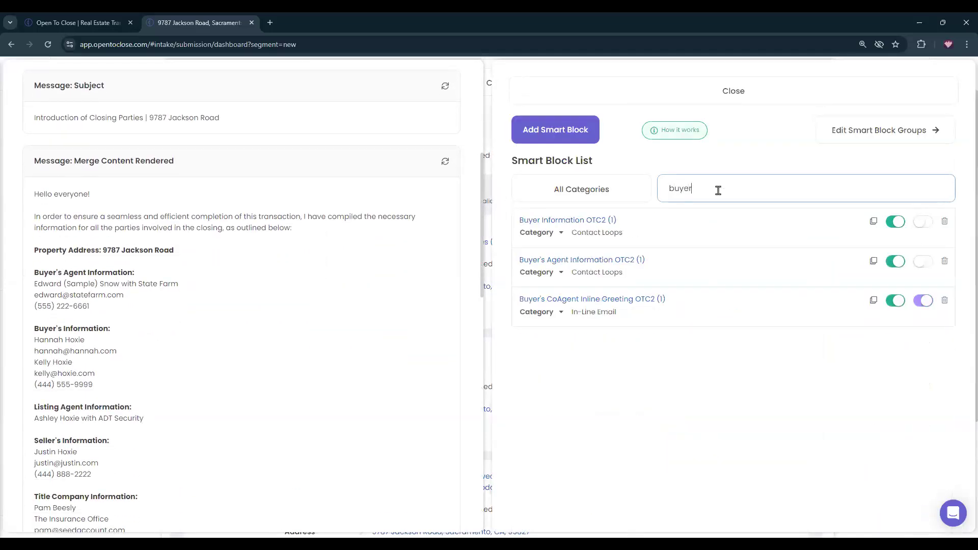
pyautogui.click(585, 221)
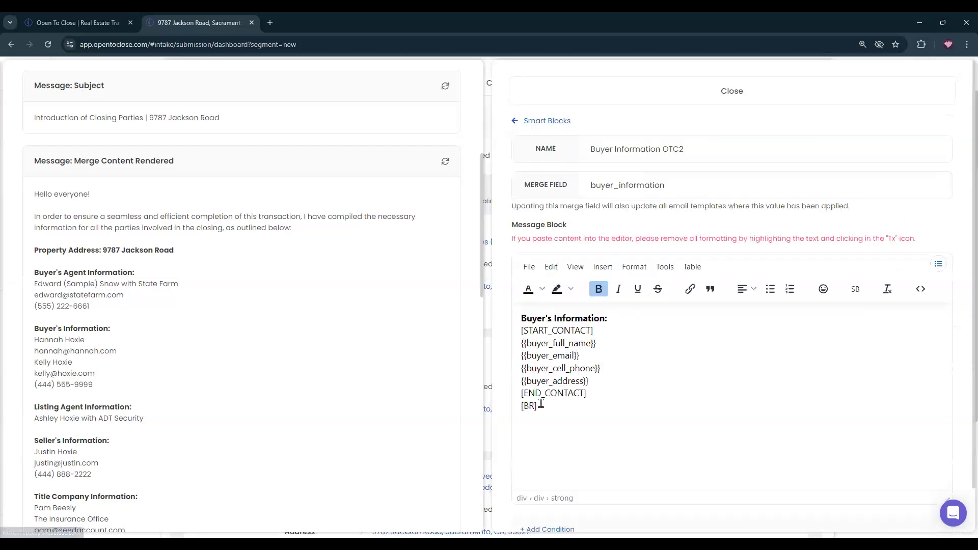
pyautogui.moveTo(570, 405); pyautogui.dragTo(508, 405)
pyautogui.press('BackSpace')
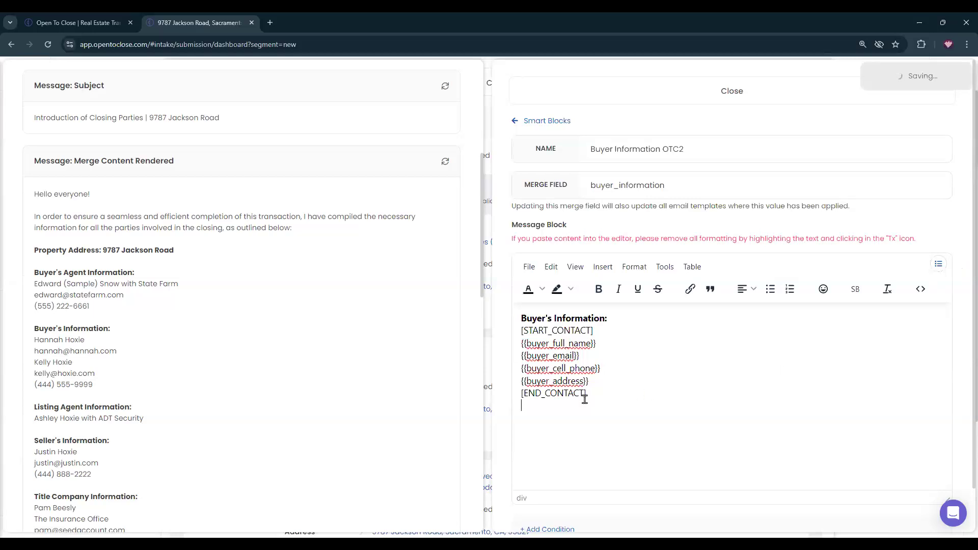
pyautogui.click(596, 380)
pyautogui.press('Return')
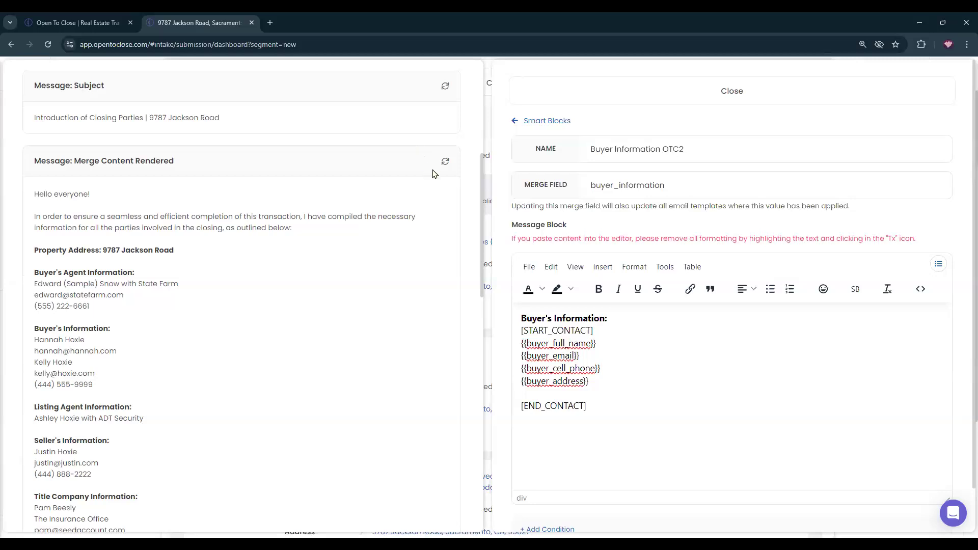
# Copy the [BR] tag from the merge fields list and paste it above [END_CONTACT].
pyautogui.click(445, 165)
pyautogui.scroll(-3, 176, 337)
pyautogui.scroll(-3, 176, 337)
pyautogui.scroll(1, 223, 343)
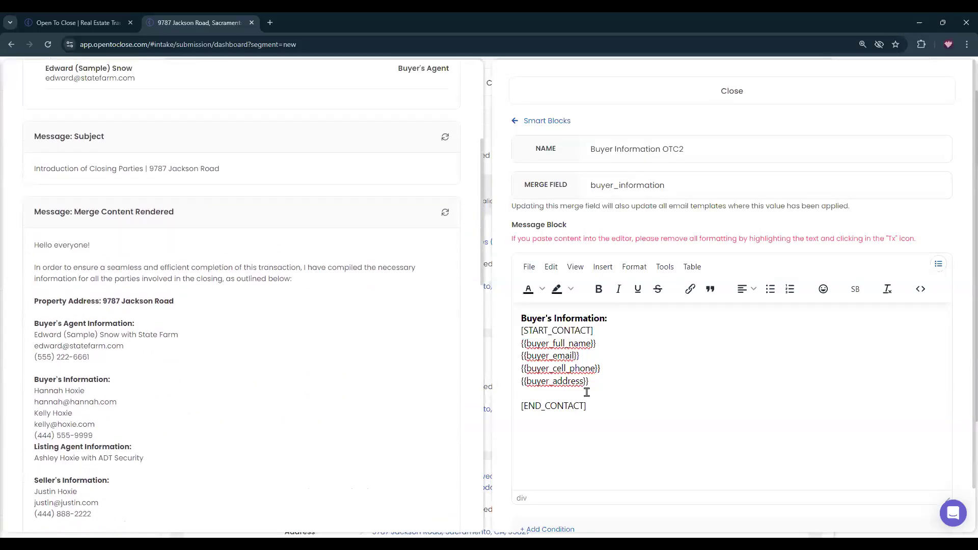
pyautogui.click(938, 264)
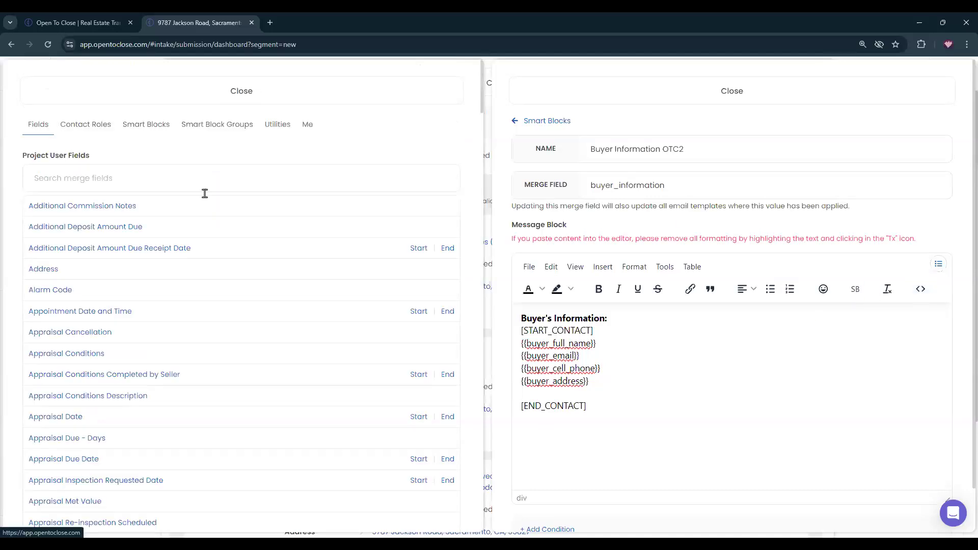
pyautogui.click(310, 126)
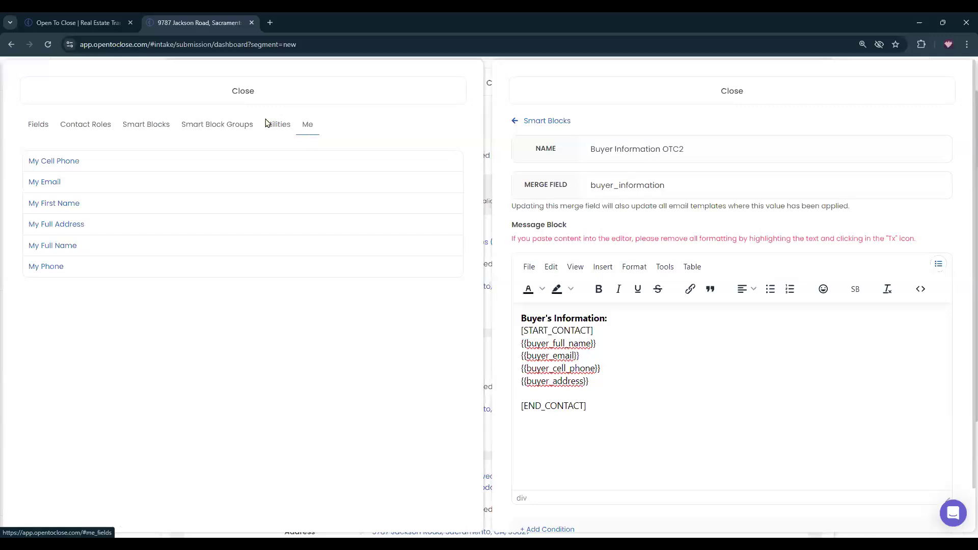
pyautogui.click(57, 226)
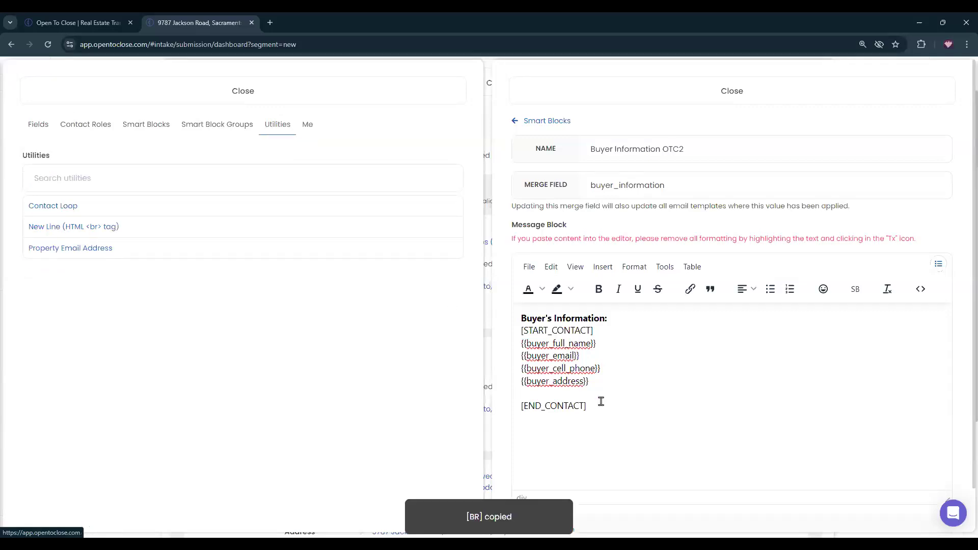
pyautogui.click(564, 396)
pyautogui.hotkey('ctrl', 'v')
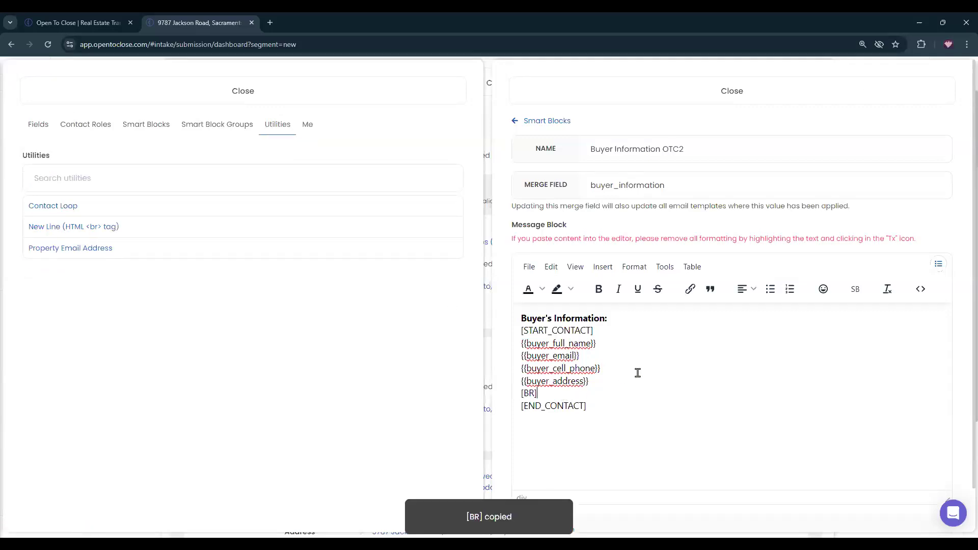
pyautogui.click(306, 94)
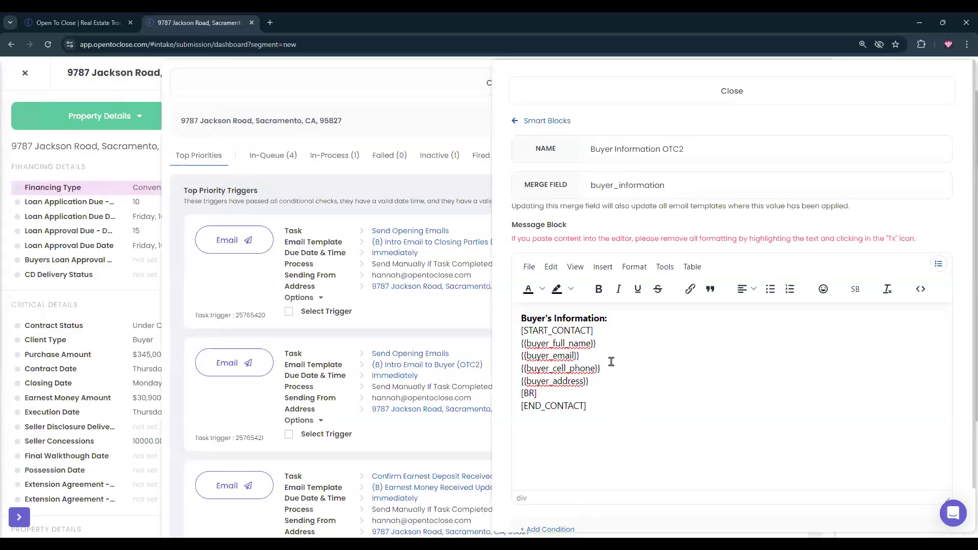
# Close the smart block panels and preview the Intro Email to Closing Parties.
pyautogui.click(553, 121)
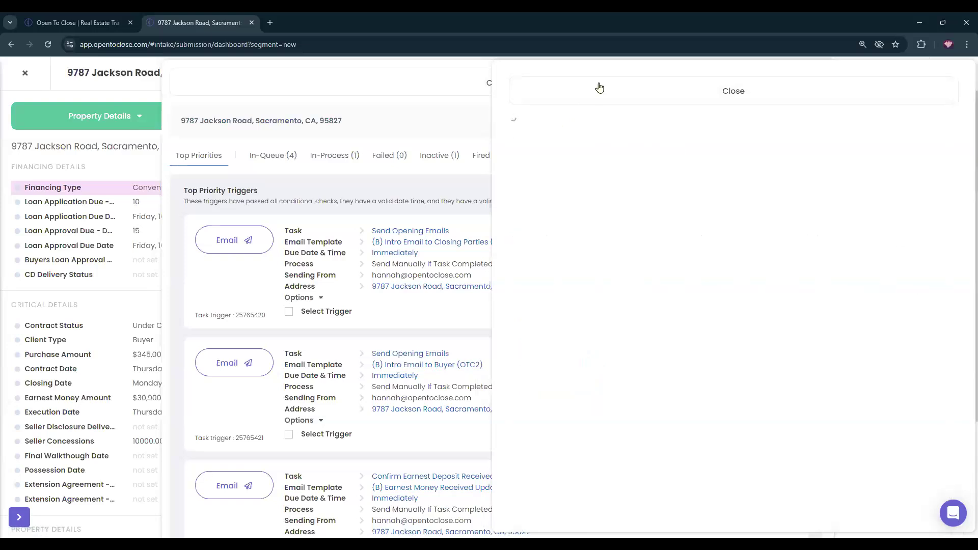
pyautogui.click(613, 79)
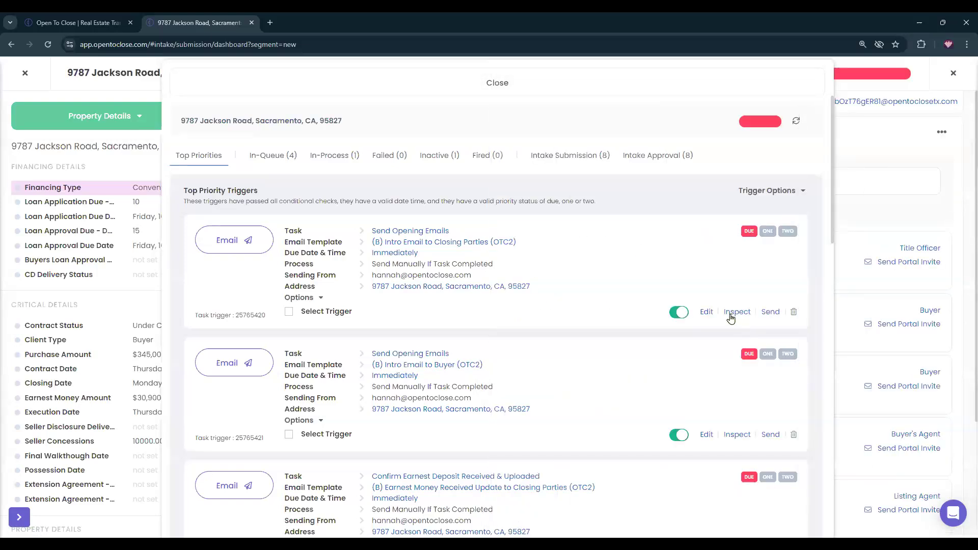
pyautogui.click(734, 313)
pyautogui.scroll(-3, 392, 219)
pyautogui.scroll(-3, 392, 219)
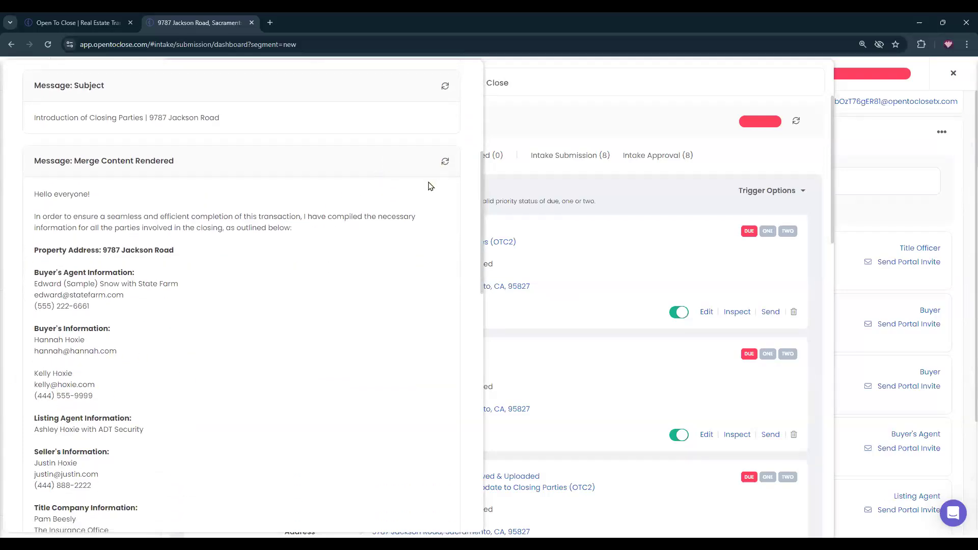
# Filter the smart blocks by 'buyer' and compare the two buyers' rendered details.
pyautogui.hotkey('alt', 's')
pyautogui.scroll(-1, 664, 214)
pyautogui.click(693, 134)
pyautogui.write('buyer')
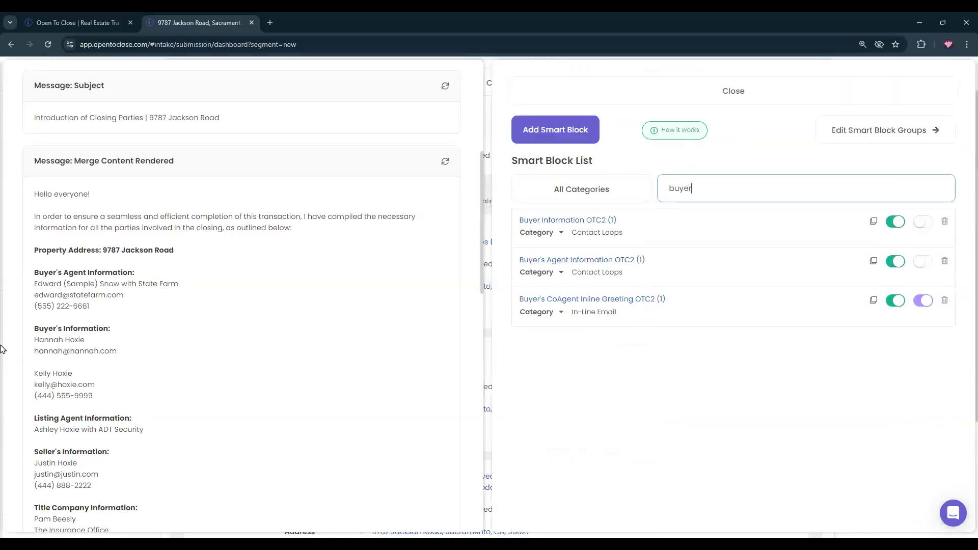
pyautogui.click(30, 368)
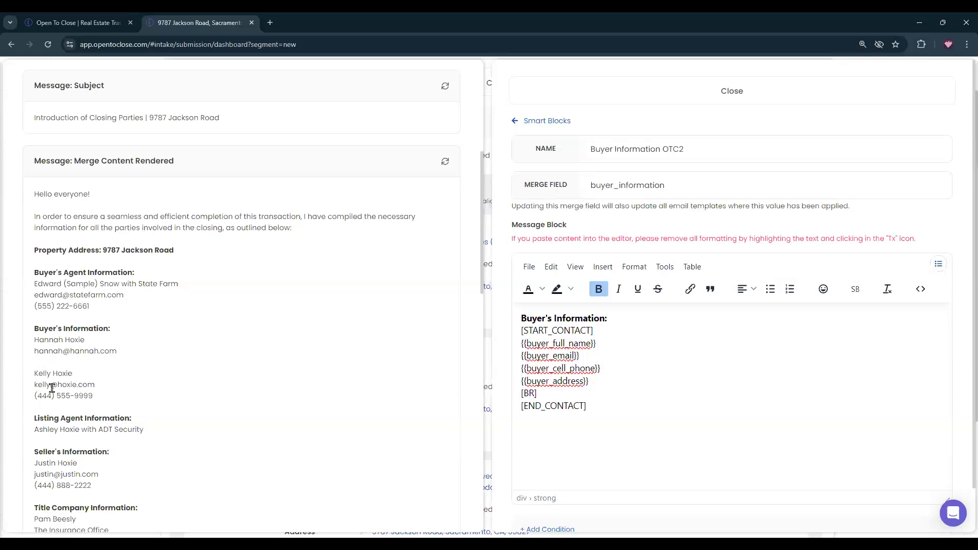
pyautogui.moveTo(34, 339); pyautogui.dragTo(124, 356)
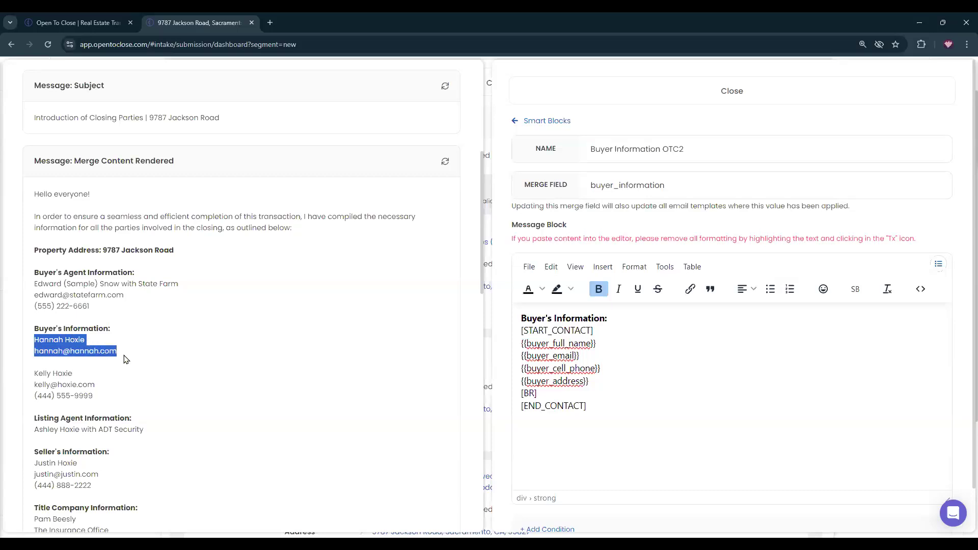
pyautogui.moveTo(31, 374); pyautogui.dragTo(131, 395)
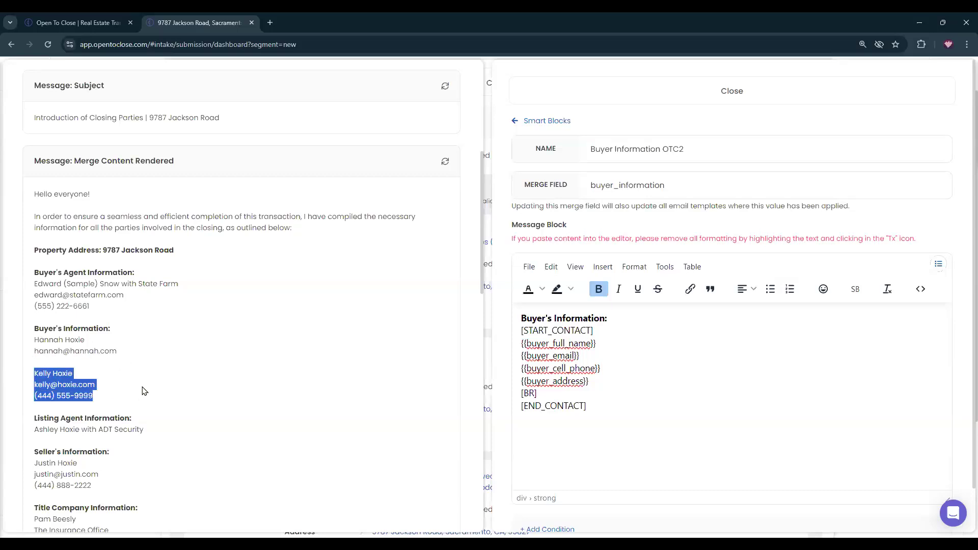
pyautogui.click(142, 391)
# Close the smart block editor, confirm the blank line between buyers, and close the preview.
pyautogui.click(653, 91)
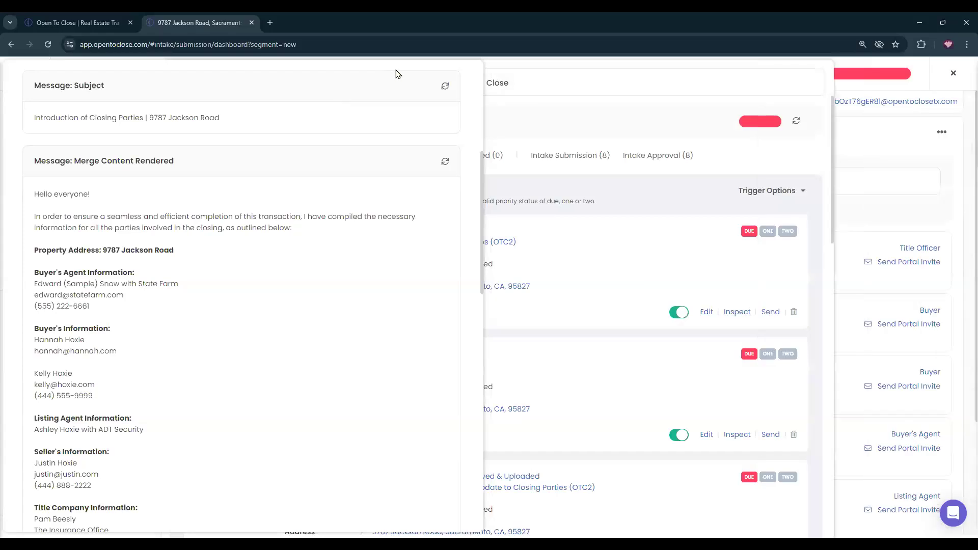
pyautogui.scroll(-10, 336, 301)
pyautogui.scroll(-5, 350, 384)
pyautogui.scroll(15, 351, 379)
pyautogui.scroll(5, 358, 362)
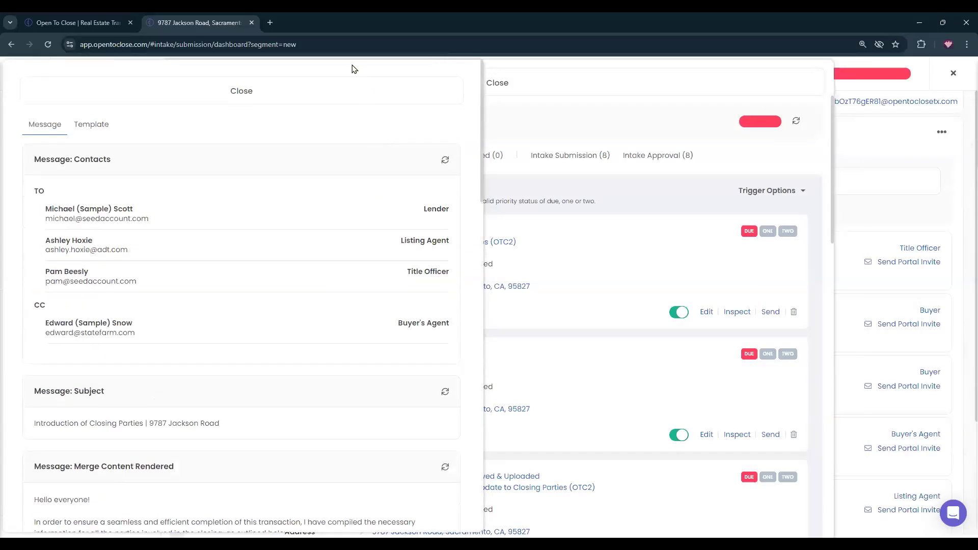
pyautogui.click(334, 89)
# Preview the buyer intro email, comparing the raw template with the rendered transaction summary.
pyautogui.click(736, 435)
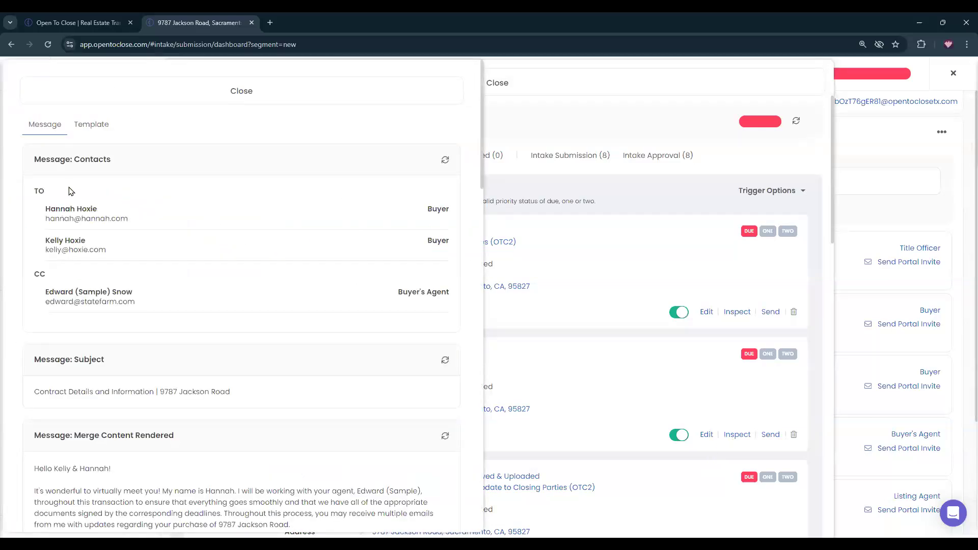
pyautogui.click(92, 125)
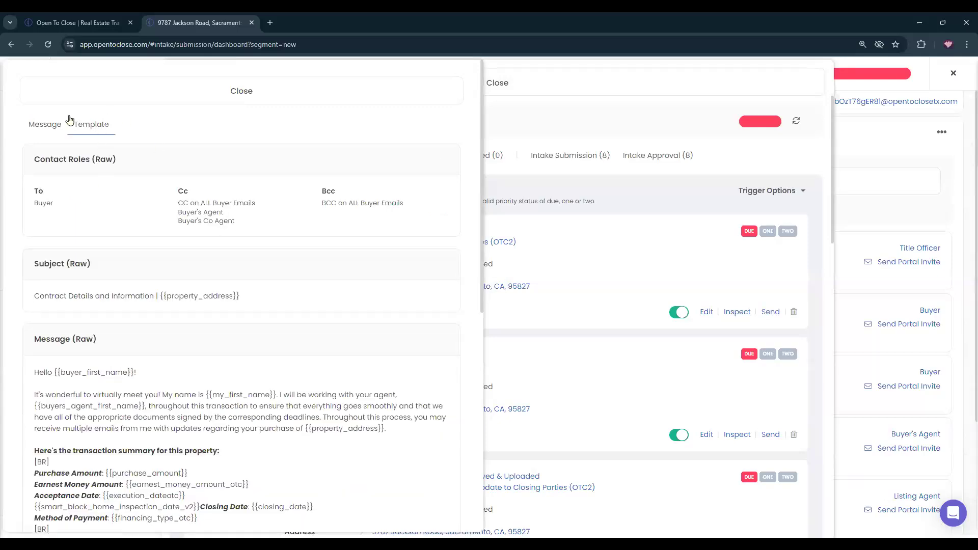
pyautogui.click(50, 133)
pyautogui.scroll(-5, 77, 311)
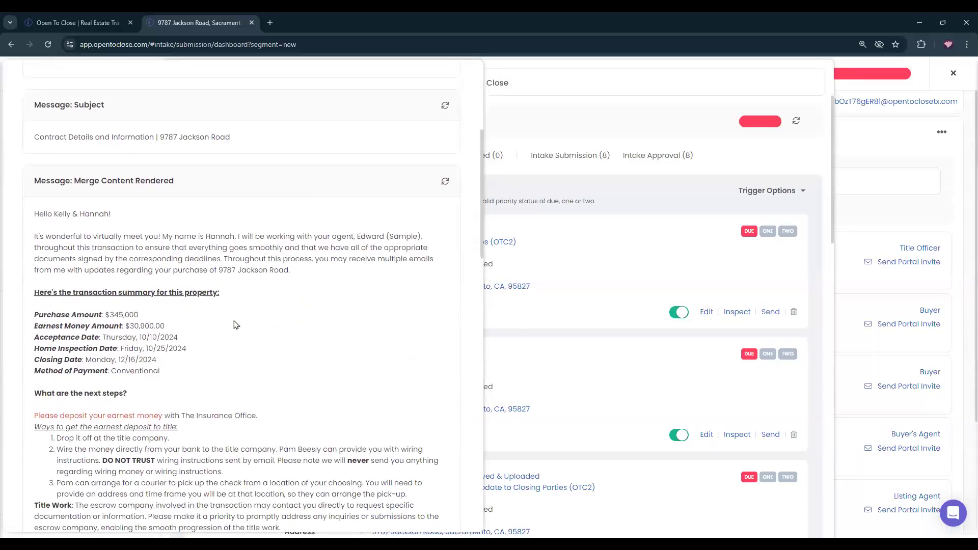
pyautogui.moveTo(173, 377); pyautogui.dragTo(28, 314)
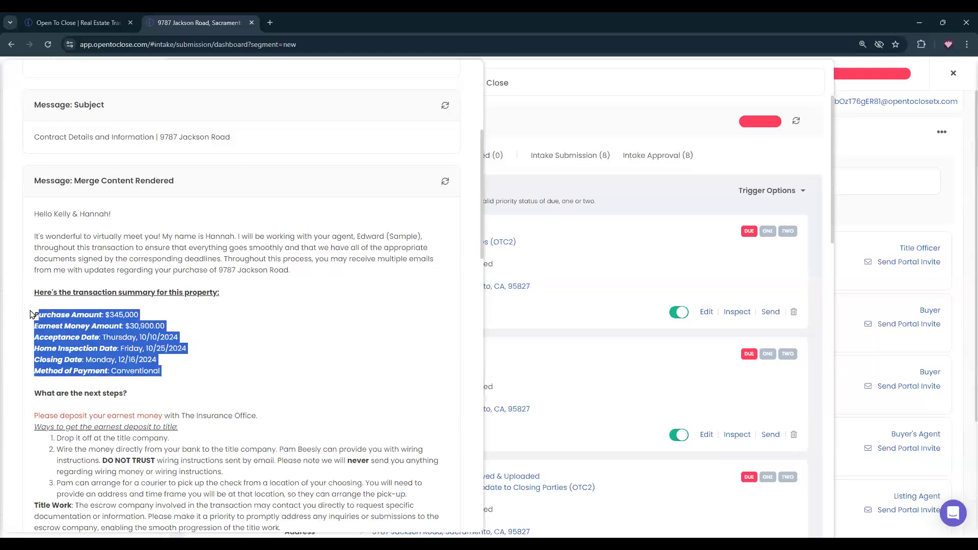
pyautogui.click(185, 366)
# Read the HOA Documents, Inspection, closing-scheduling and greeting lines of the message.
pyautogui.scroll(-3, 184, 366)
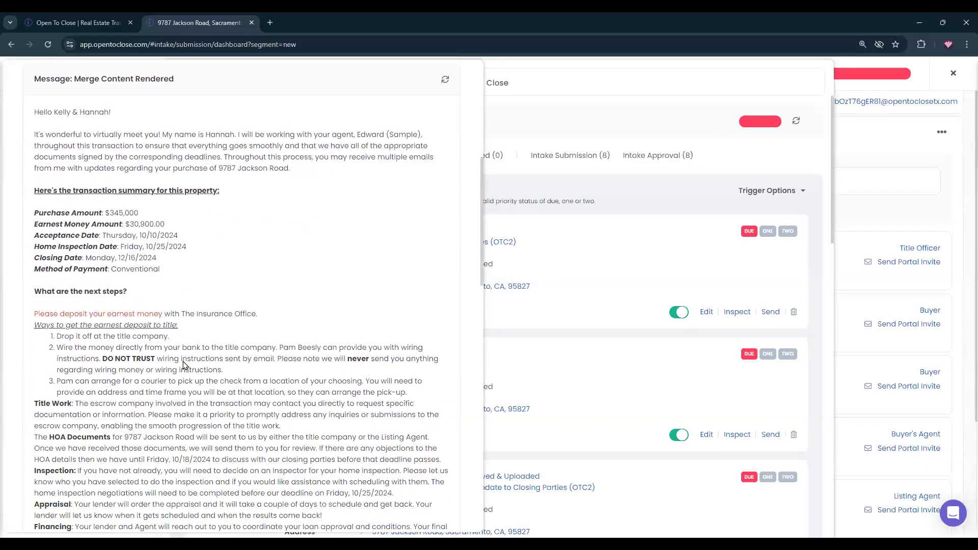
pyautogui.scroll(-2, 136, 365)
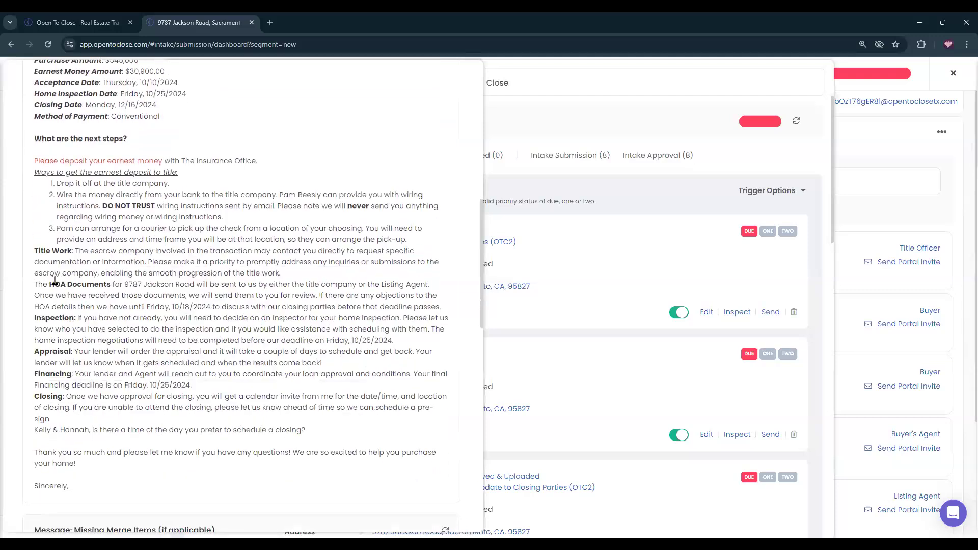
pyautogui.moveTo(31, 286); pyautogui.dragTo(398, 307)
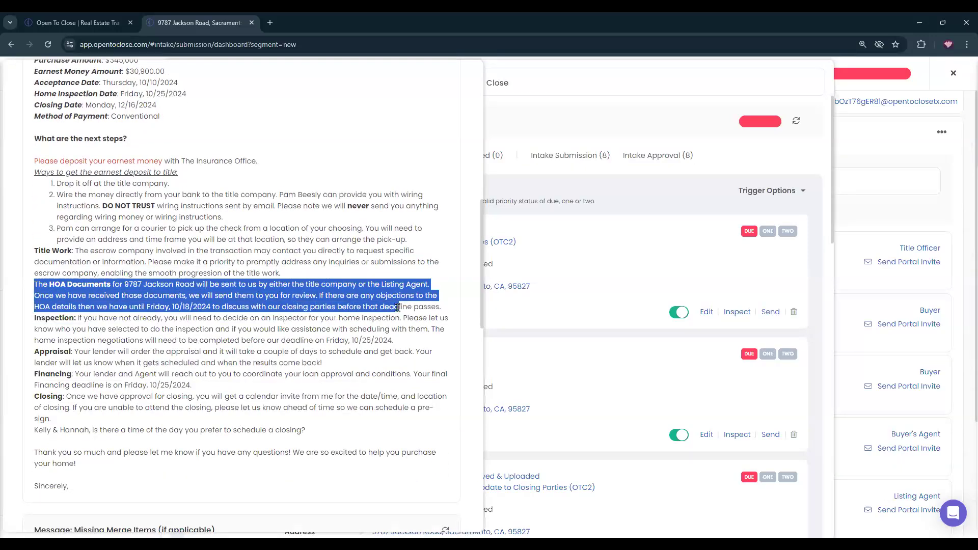
pyautogui.click(66, 318)
pyautogui.moveTo(36, 317); pyautogui.dragTo(173, 338)
pyautogui.click(169, 333)
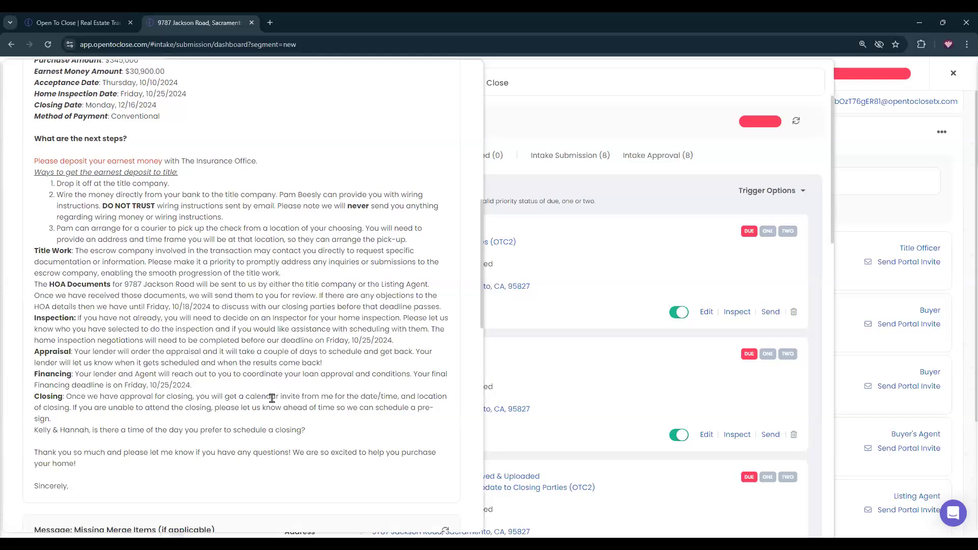
pyautogui.tripleClick(65, 432)
pyautogui.tripleClick(61, 433)
pyautogui.click(124, 410)
pyautogui.scroll(5, 147, 295)
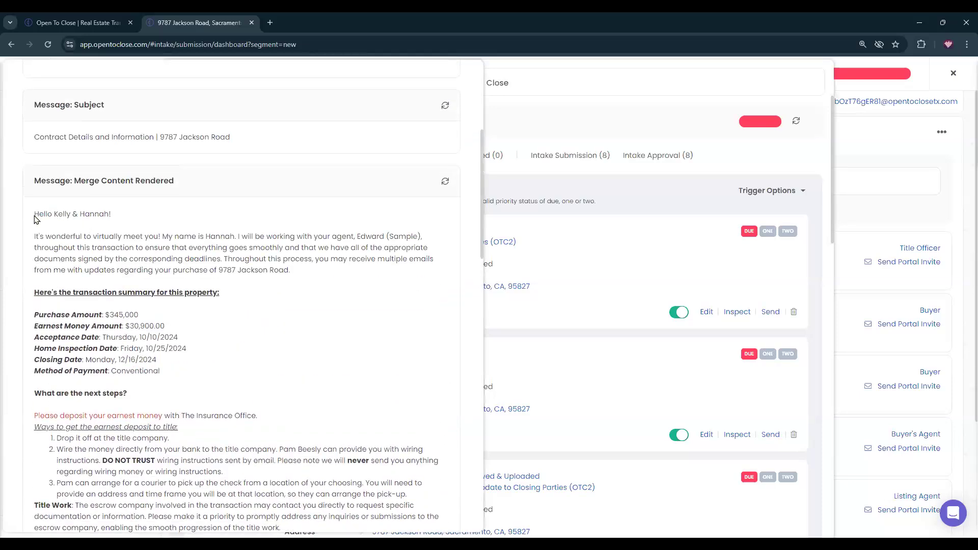
pyautogui.moveTo(34, 214); pyautogui.dragTo(109, 213)
pyautogui.click(165, 275)
# Review the Missing Merge Items and Files From Roles sections, then return to the top.
pyautogui.scroll(-10, 239, 334)
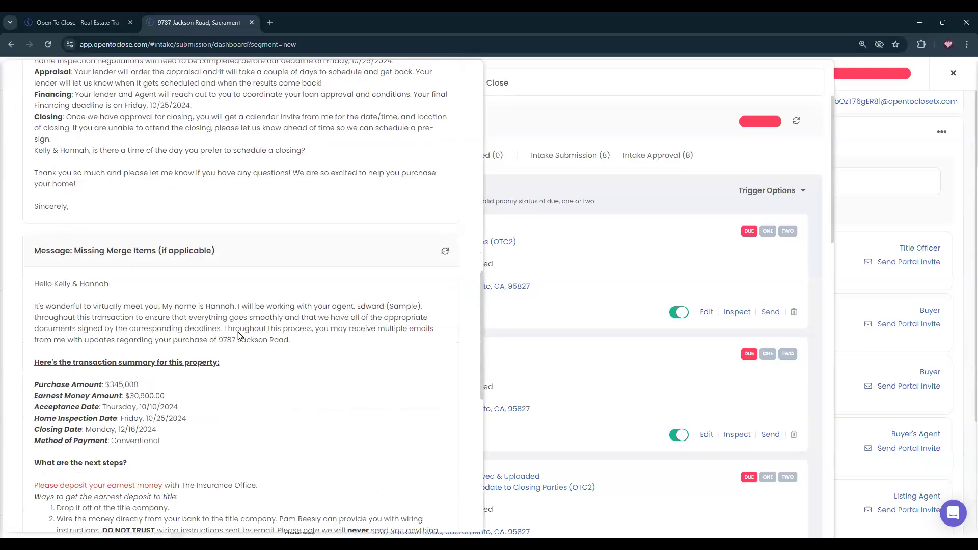
pyautogui.scroll(-2, 240, 335)
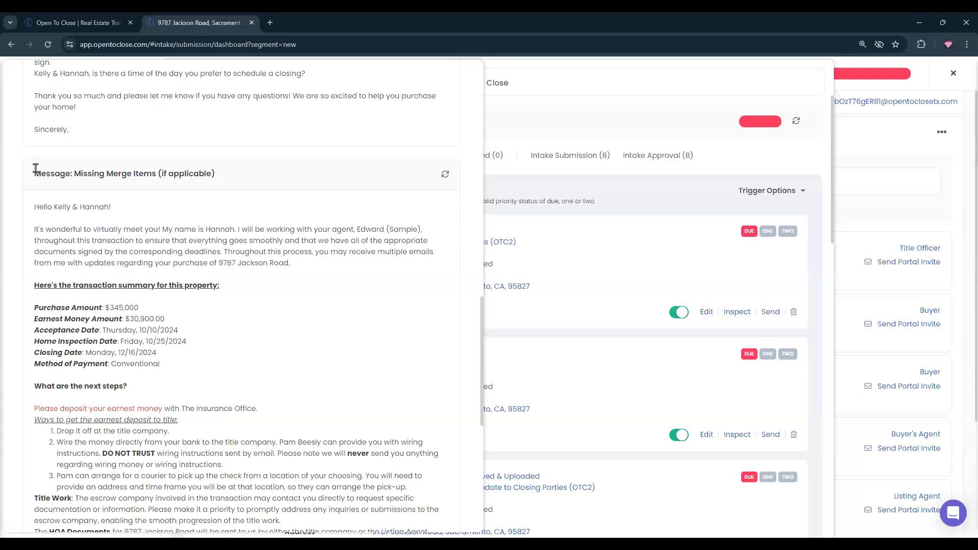
pyautogui.tripleClick(139, 169)
pyautogui.click(257, 284)
pyautogui.scroll(-10, 257, 284)
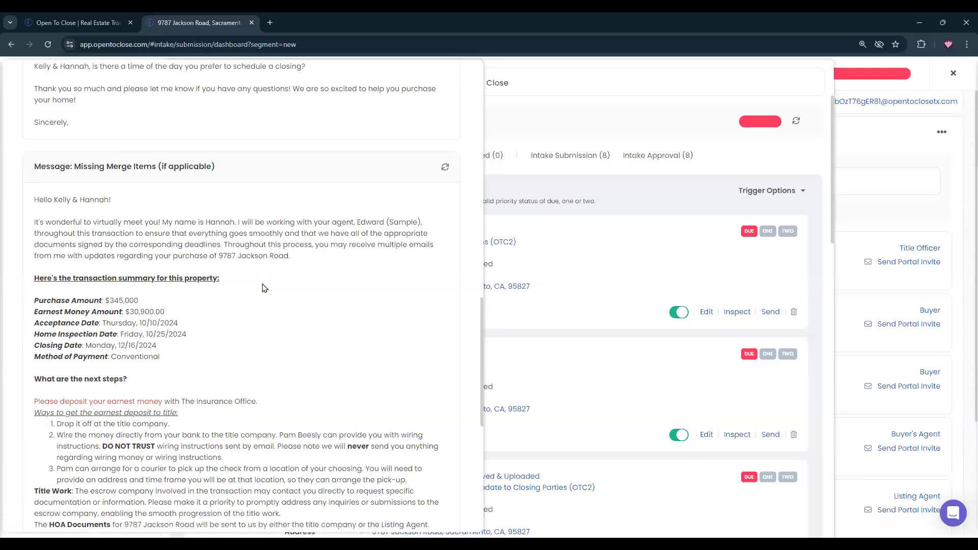
pyautogui.scroll(5, 311, 352)
pyautogui.scroll(-5, 312, 354)
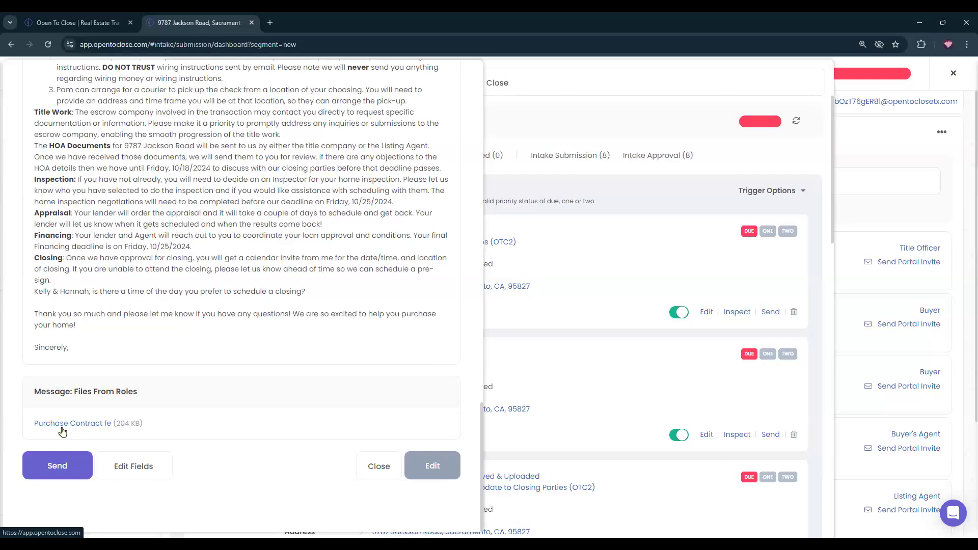
pyautogui.tripleClick(75, 397)
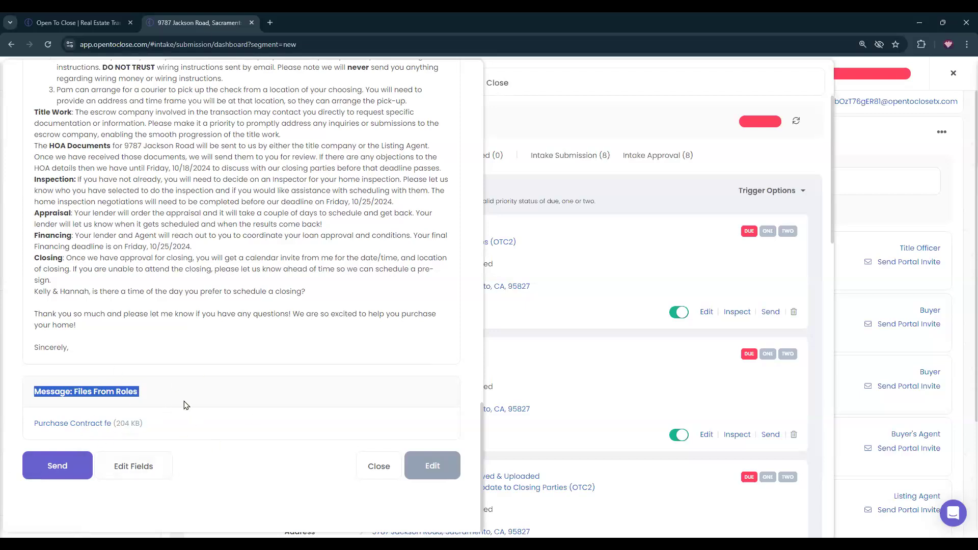
pyautogui.scroll(15, 197, 389)
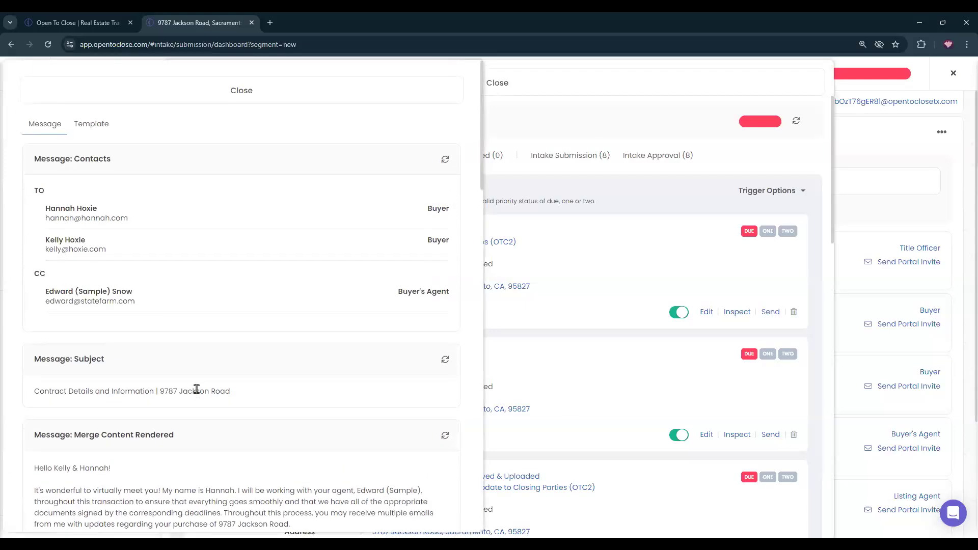
# Schedule the intro-to-closing-parties and intro-to-buyer trigger emails for 10/10/2024 at 7:00 AM.
pyautogui.click(237, 94)
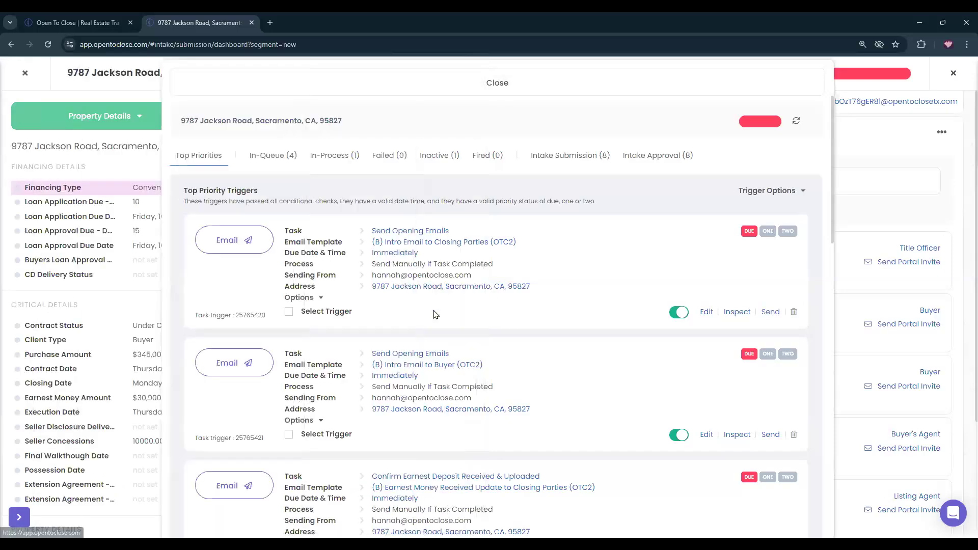
pyautogui.click(288, 311)
pyautogui.click(288, 435)
pyautogui.click(413, 506)
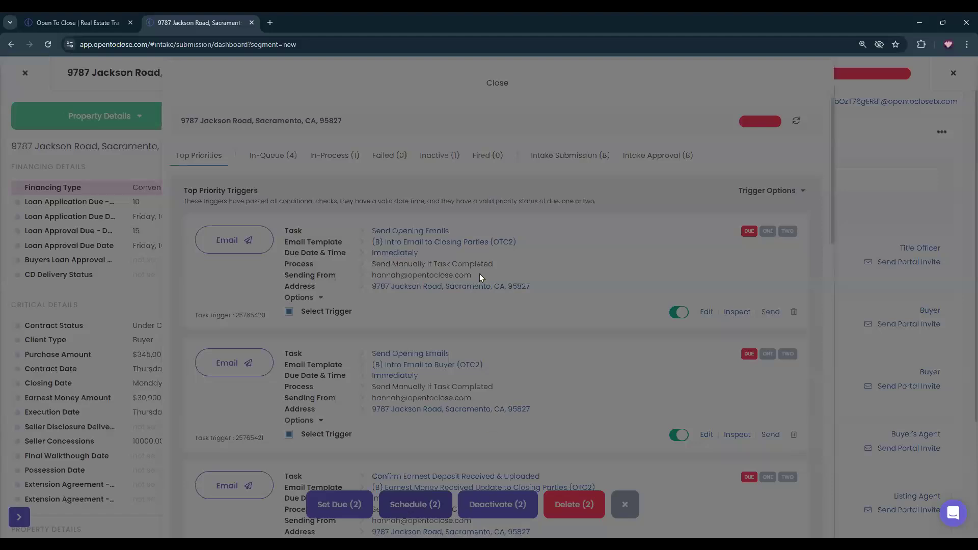
pyautogui.click(416, 213)
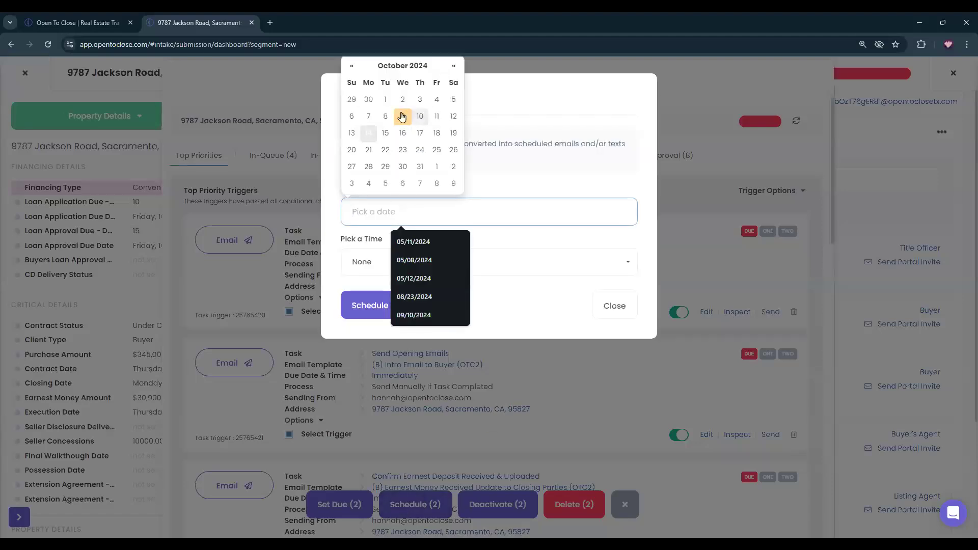
pyautogui.click(420, 116)
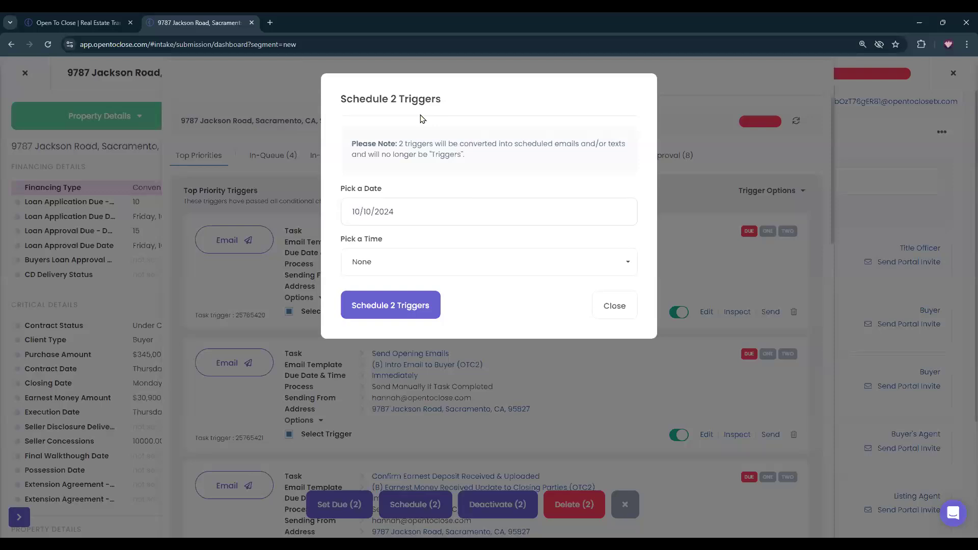
pyautogui.click(482, 270)
pyautogui.scroll(-3, 418, 367)
pyautogui.scroll(-5, 417, 368)
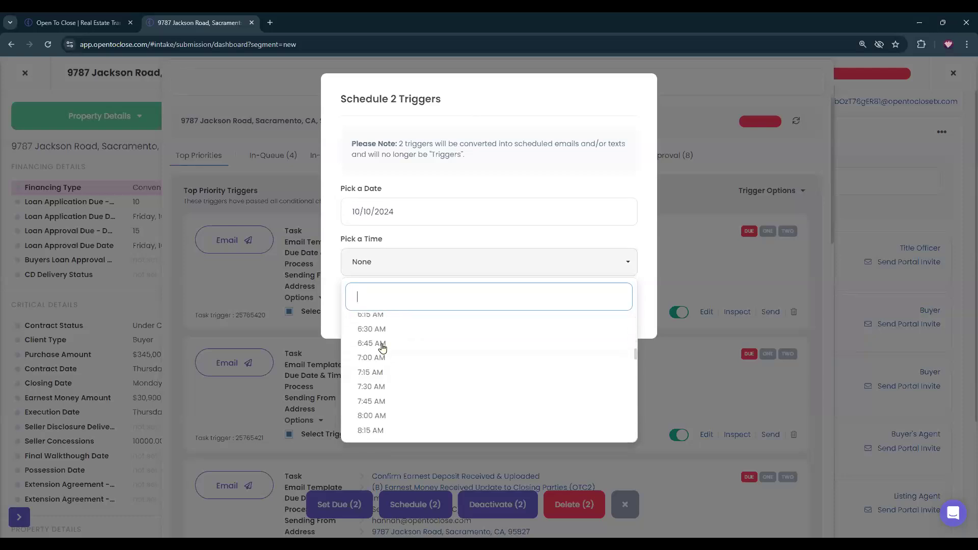
pyautogui.click(381, 358)
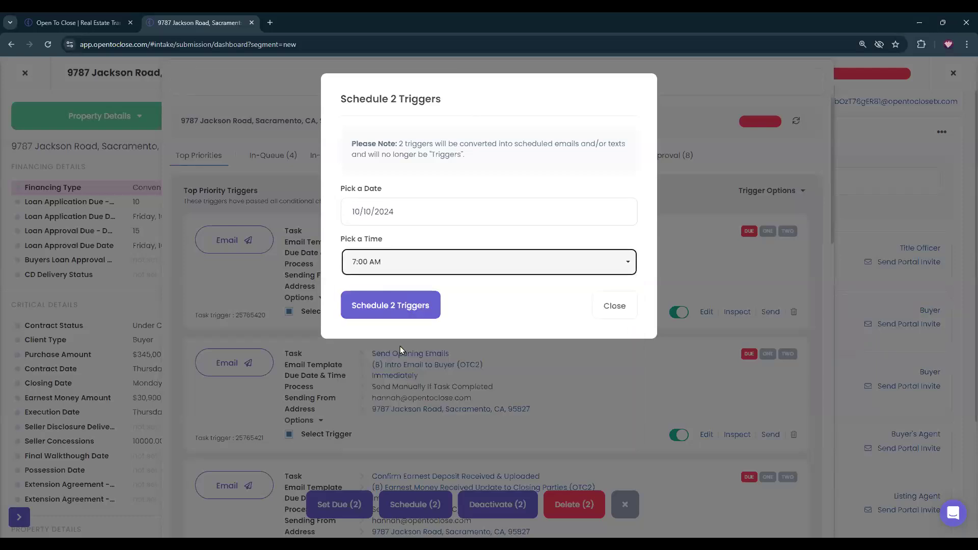
pyautogui.click(391, 308)
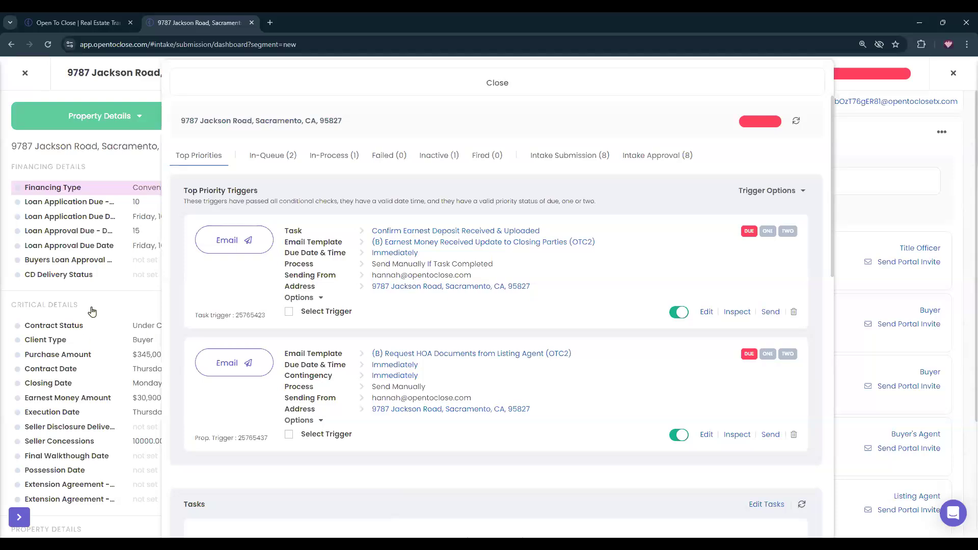
pyautogui.scroll(-7, 77, 389)
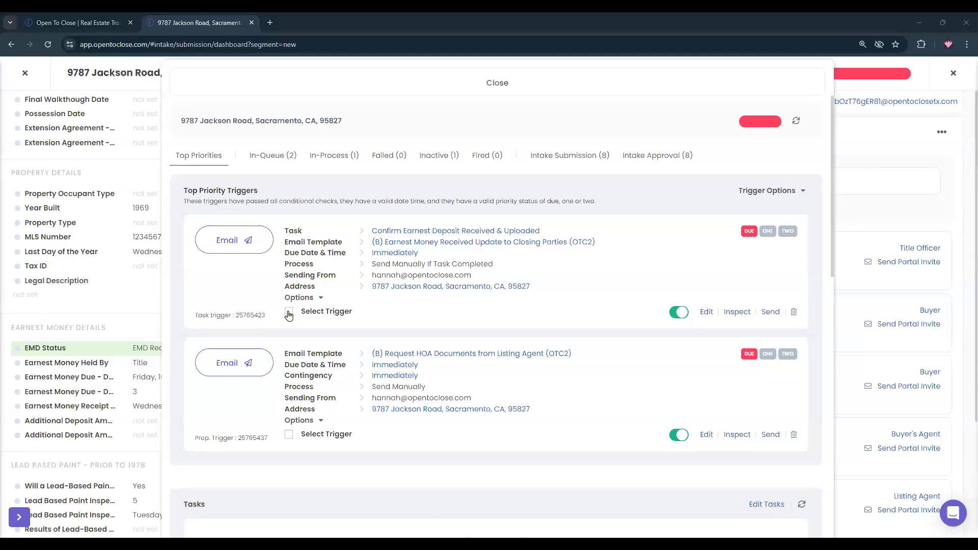
pyautogui.click(738, 313)
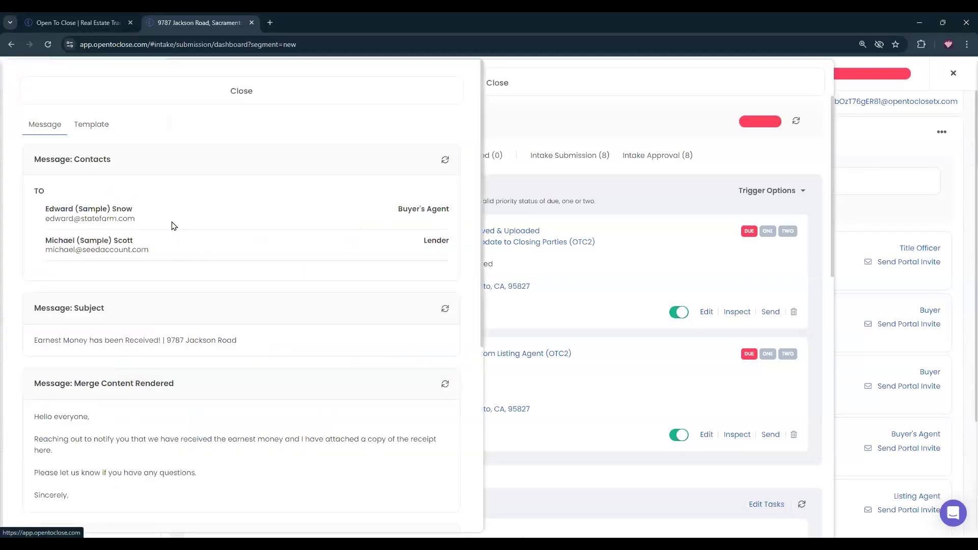
pyautogui.scroll(-6, 99, 223)
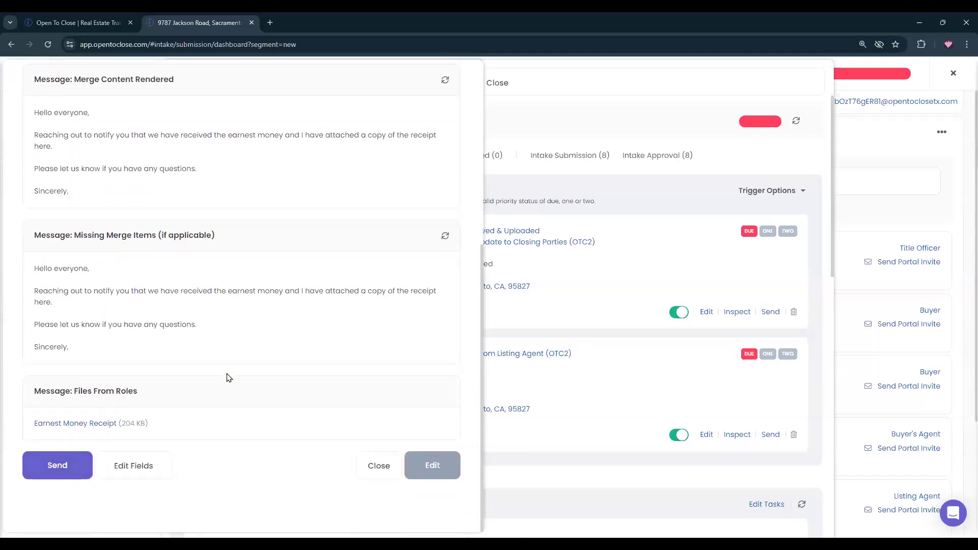
pyautogui.scroll(10, 227, 377)
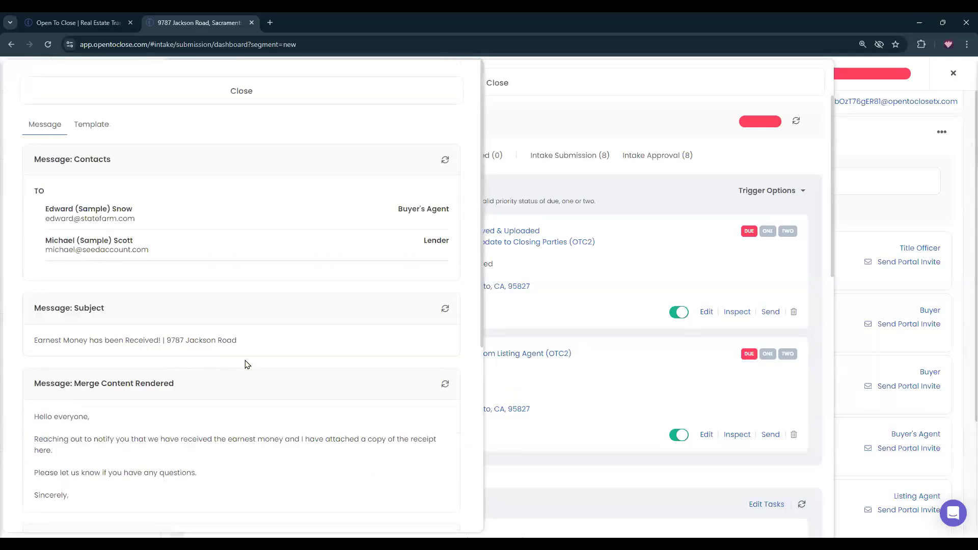
pyautogui.click(97, 129)
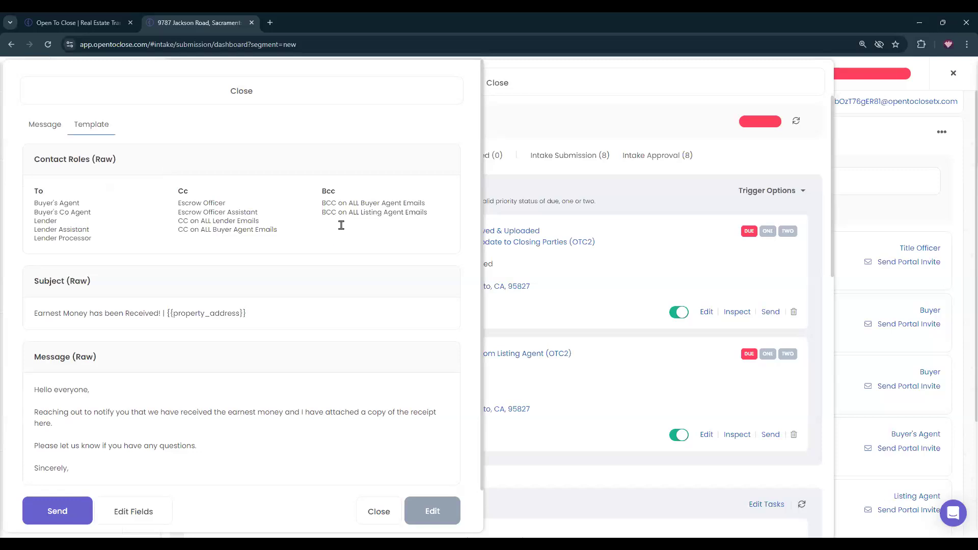
pyautogui.click(45, 125)
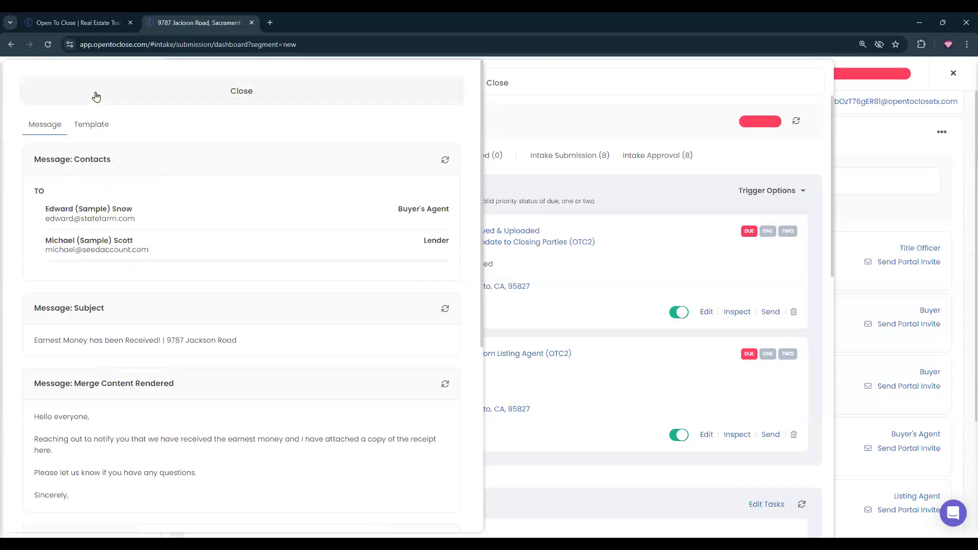
pyautogui.click(94, 97)
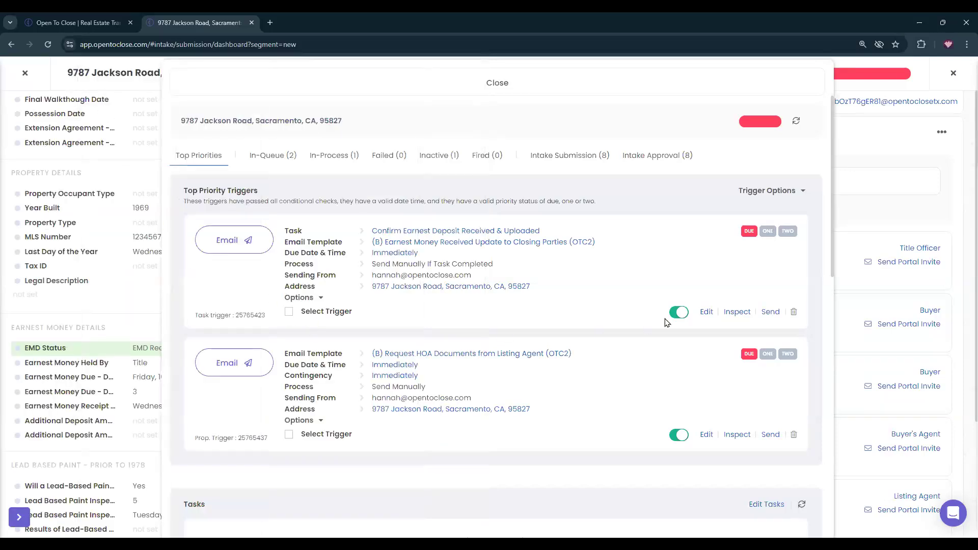
# Schedule the earnest money received trigger email for 10/11/2024 at 7:15 AM.
pyautogui.click(290, 312)
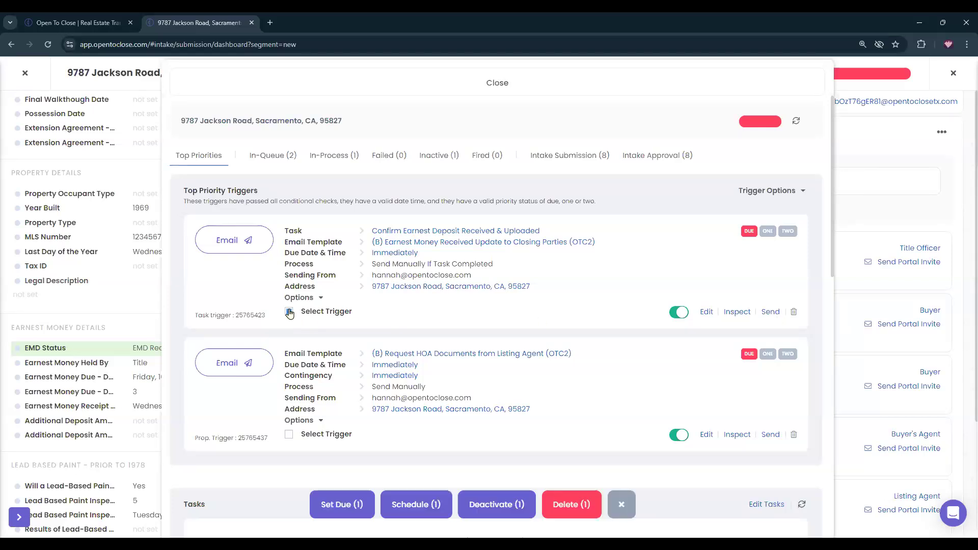
pyautogui.click(418, 510)
pyautogui.click(388, 210)
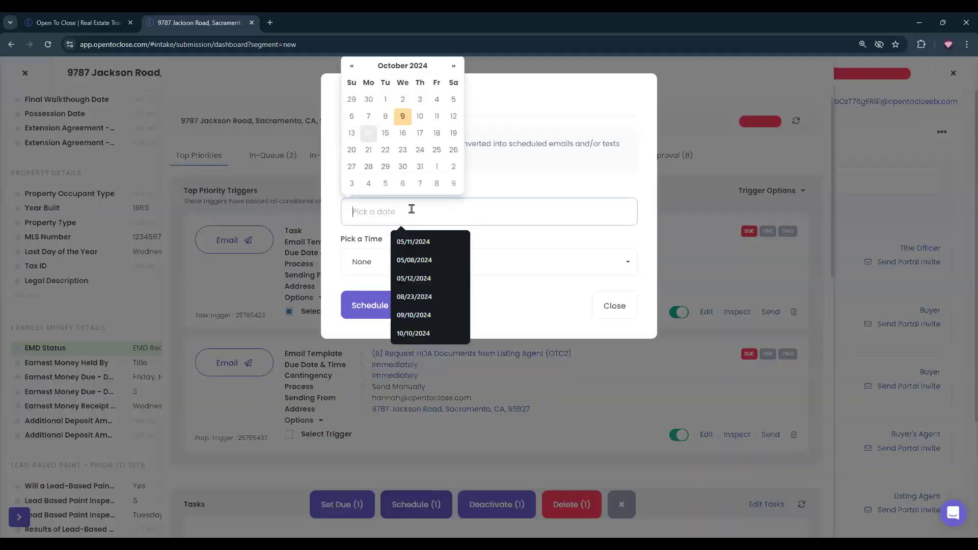
pyautogui.click(436, 118)
pyautogui.click(381, 262)
pyautogui.scroll(-8, 398, 351)
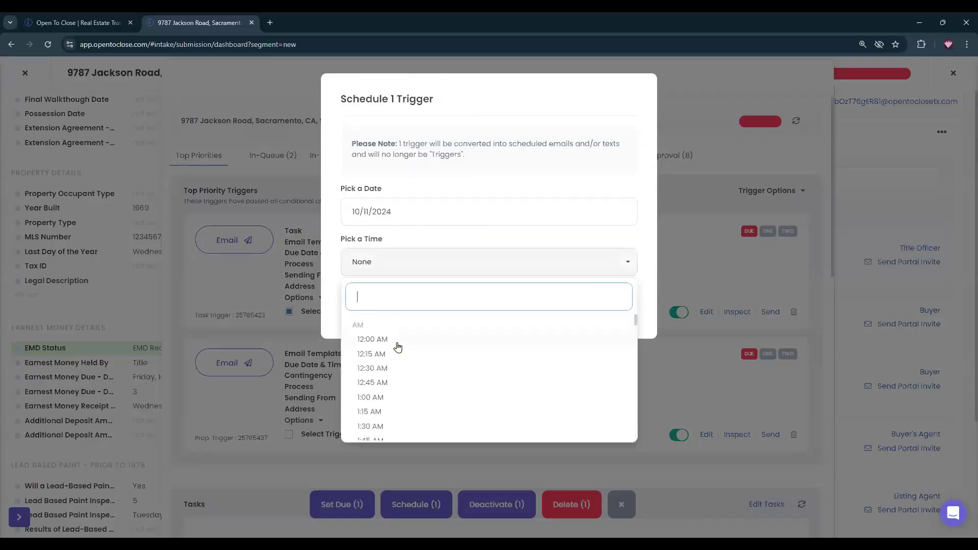
pyautogui.scroll(1, 386, 359)
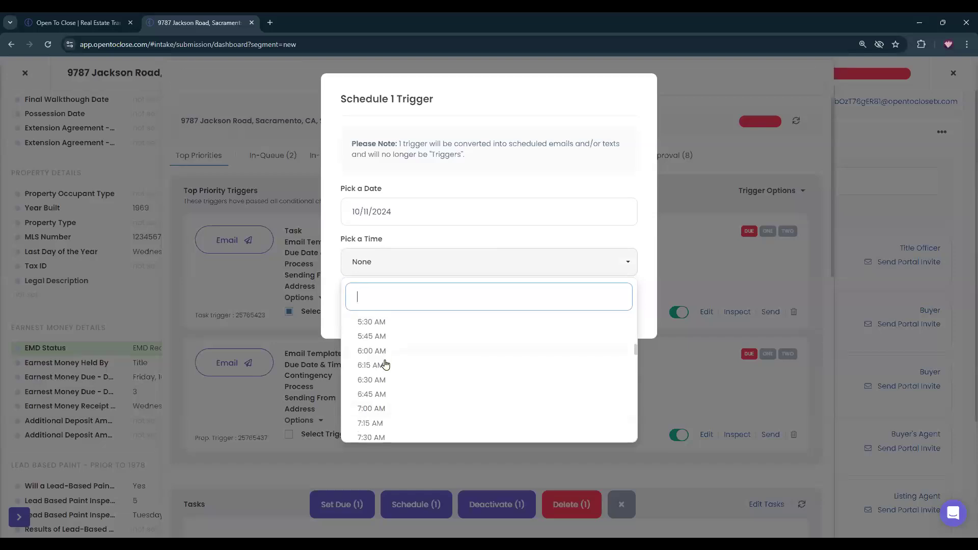
pyautogui.click(377, 423)
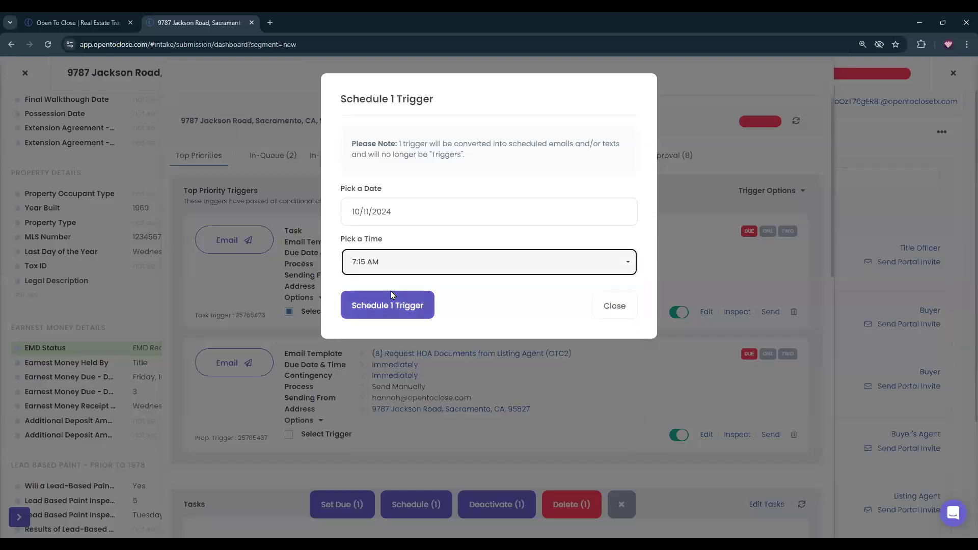
pyautogui.click(393, 304)
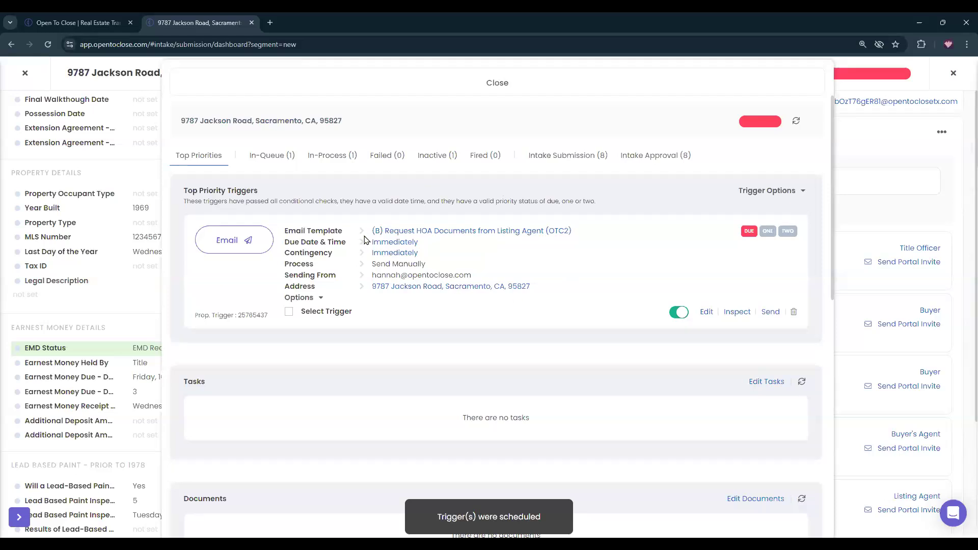
# Delete the remaining HOA documents request trigger from the transaction's Triggers tab.
pyautogui.click(409, 93)
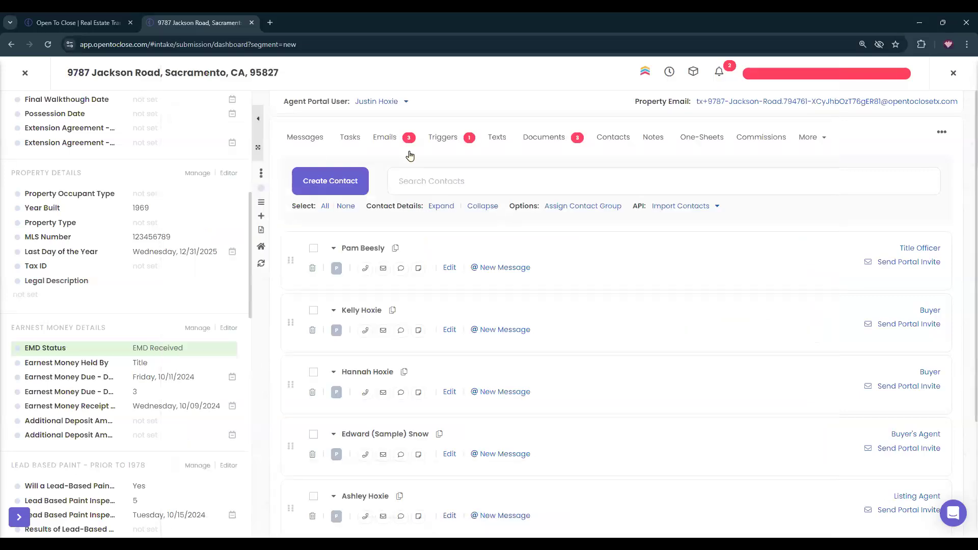
pyautogui.click(441, 137)
pyautogui.click(488, 175)
pyautogui.click(462, 203)
pyautogui.click(512, 352)
# Show the transaction's tasks and check that the priorities overview lists no triggers.
pyautogui.click(348, 140)
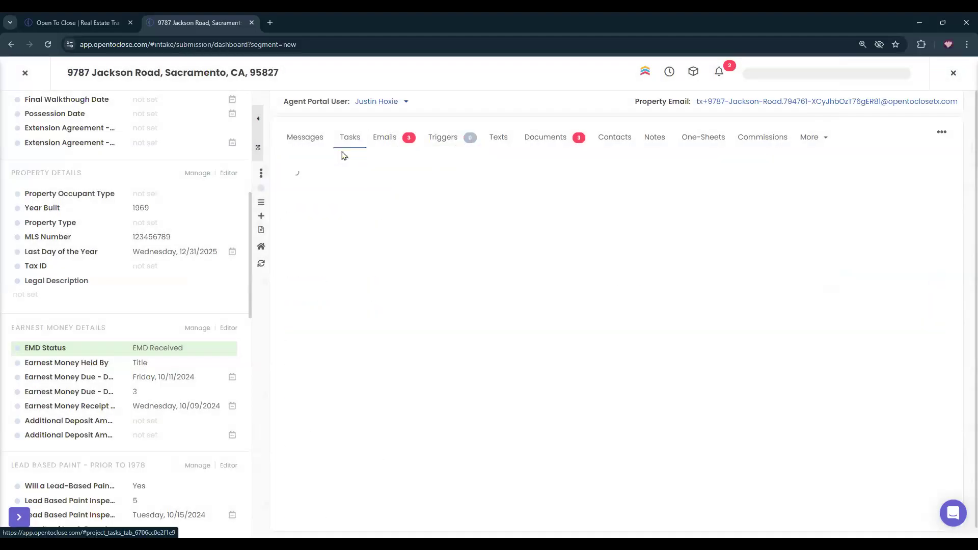
pyautogui.click(796, 80)
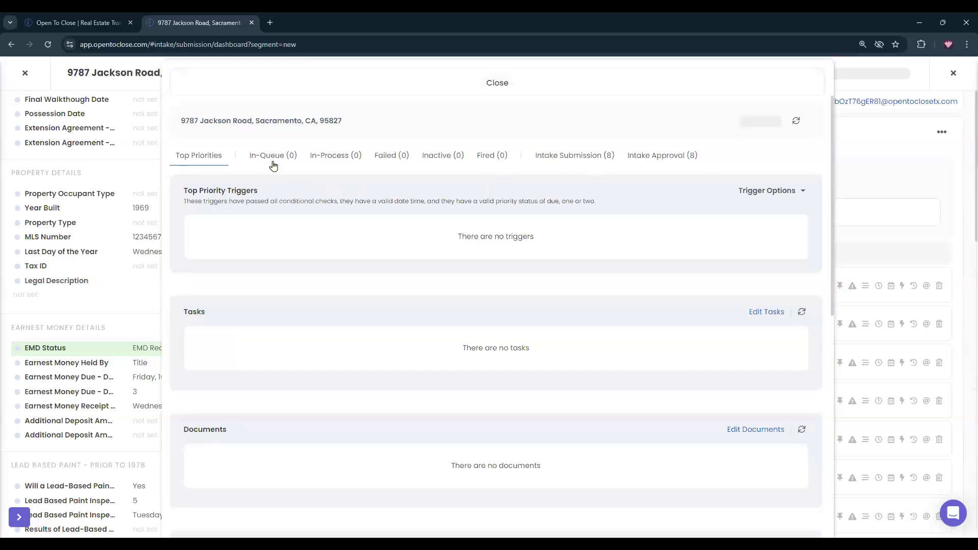
pyautogui.scroll(-9, 322, 218)
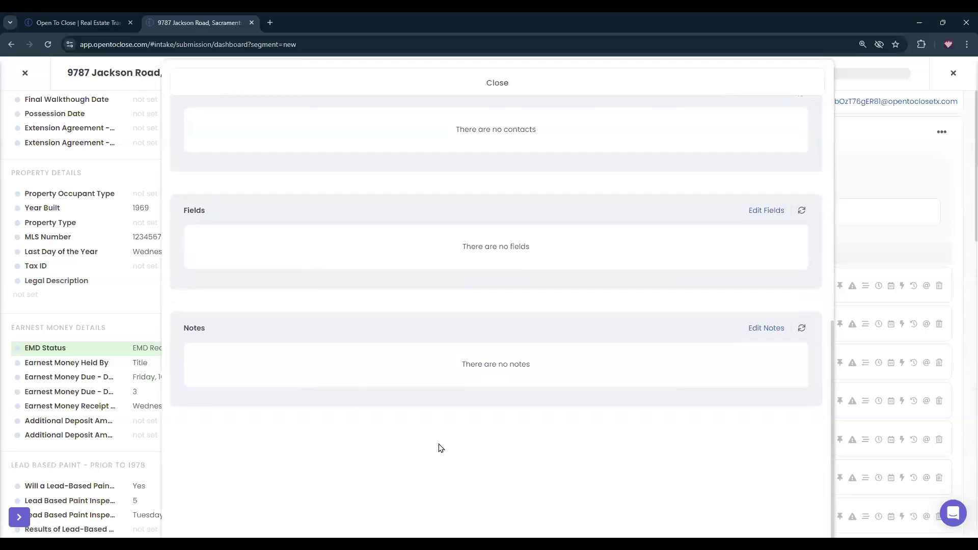
pyautogui.scroll(9, 440, 447)
pyautogui.click(427, 84)
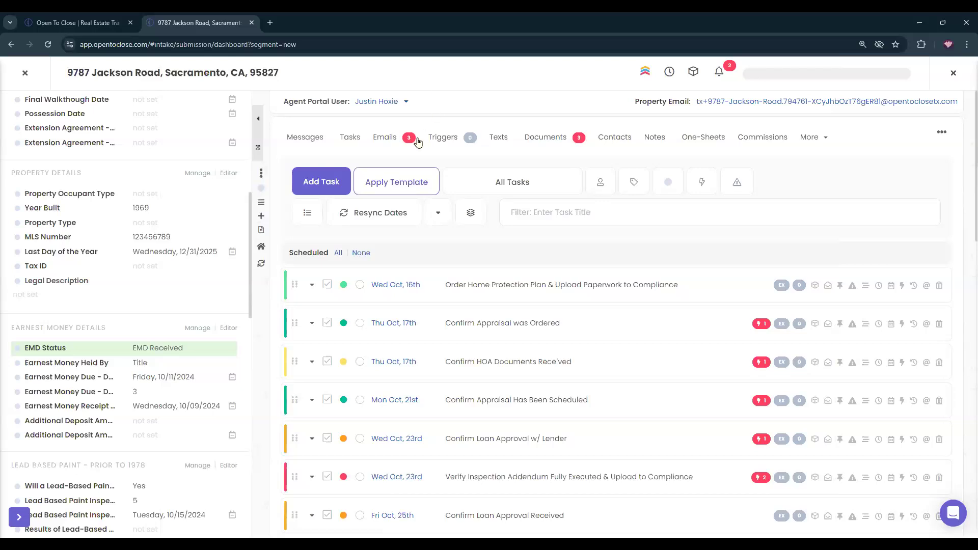
# Review the scheduled emails and the October 11 earnest money email's body and attachment.
pyautogui.click(386, 138)
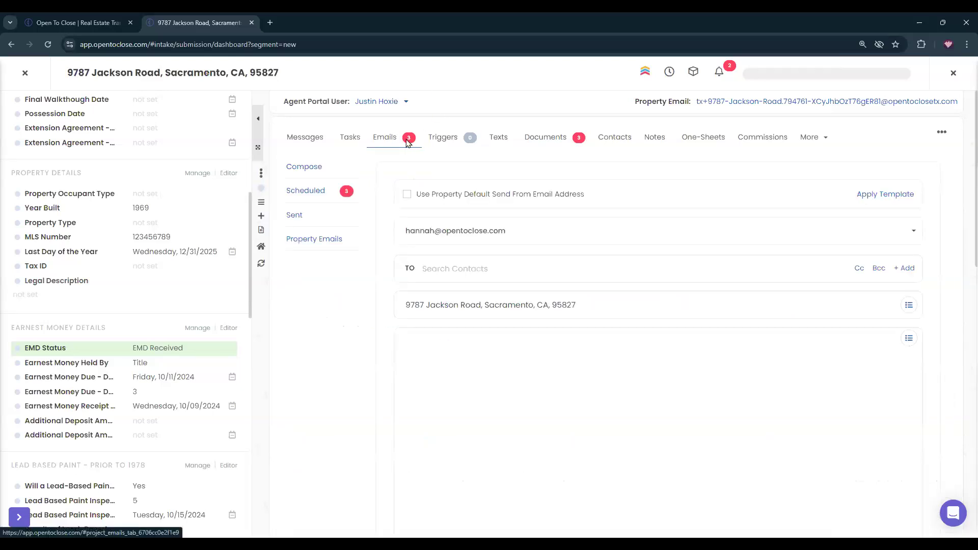
pyautogui.click(304, 192)
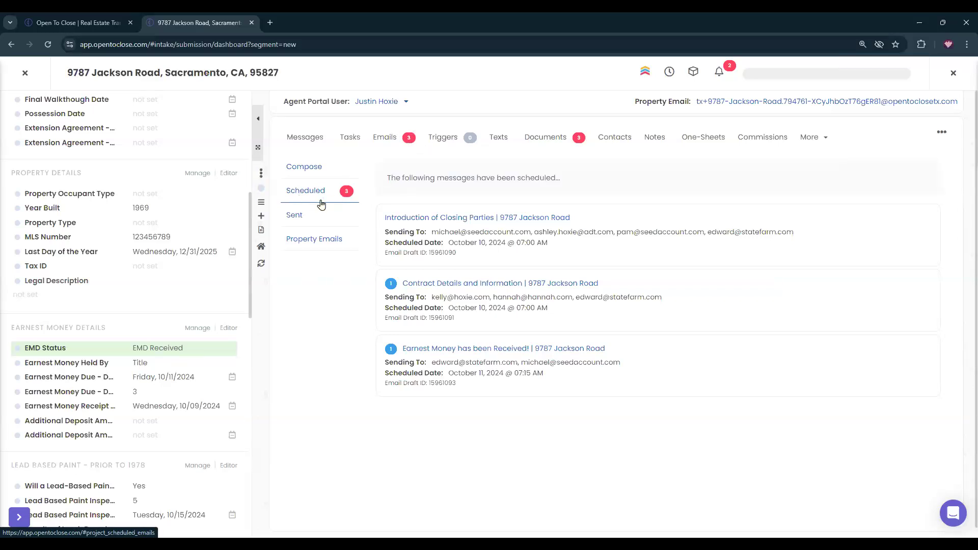
pyautogui.click(435, 350)
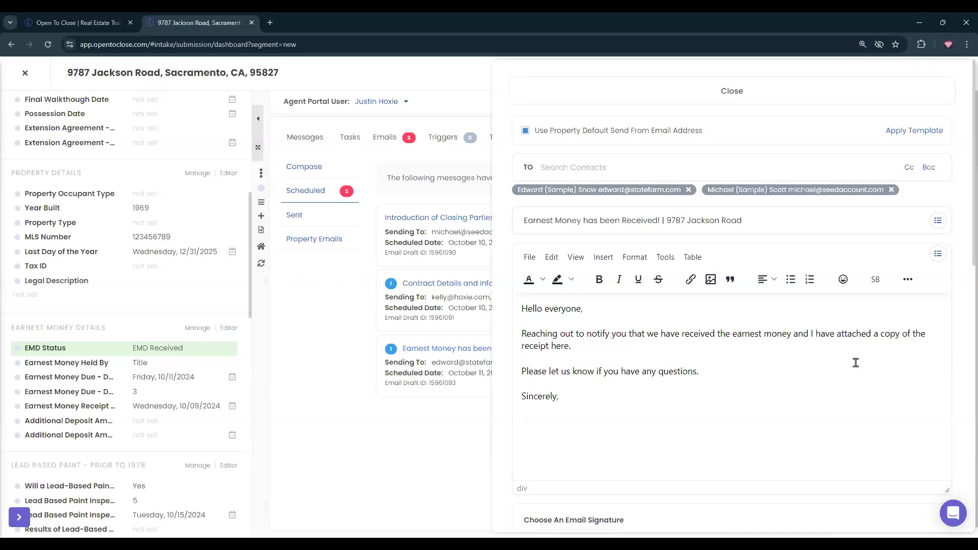
pyautogui.scroll(-4, 690, 402)
pyautogui.scroll(-8, 695, 420)
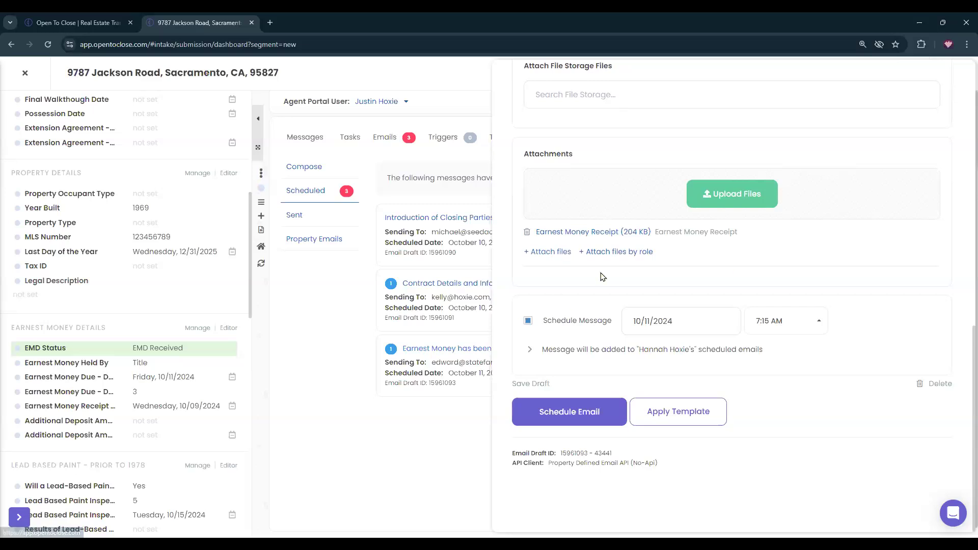
pyautogui.scroll(12, 763, 326)
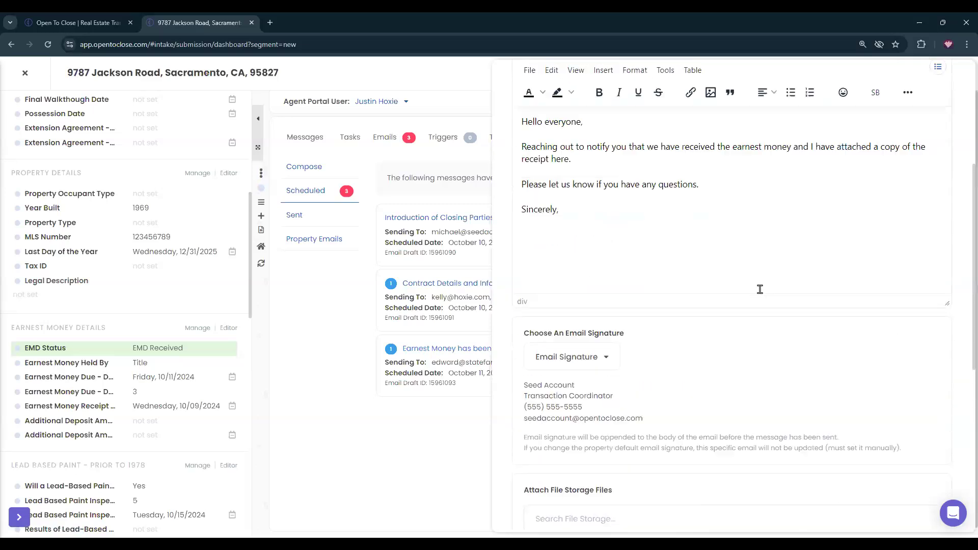
pyautogui.click(596, 79)
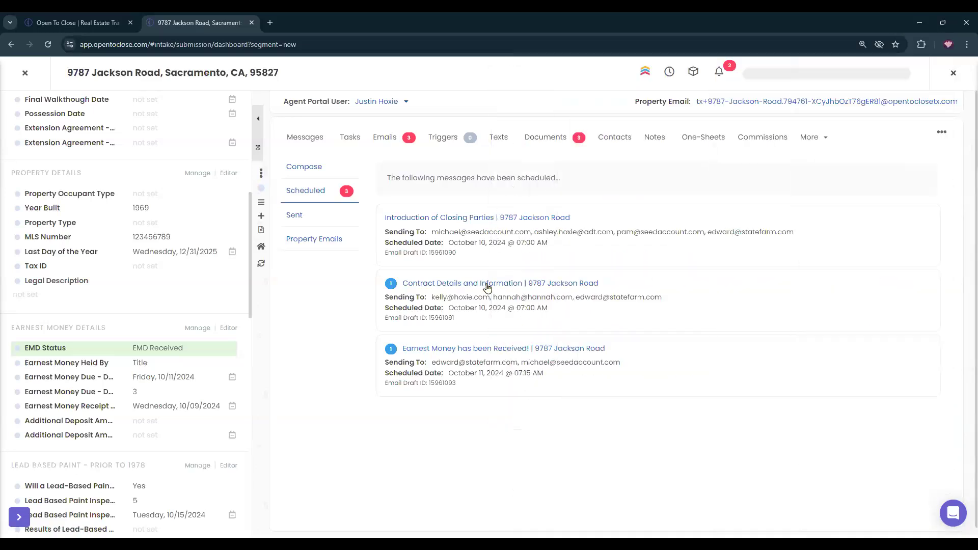
# In the Introduction of Closing Parties email, add the buyer's phone number below their email address.
pyautogui.click(439, 220)
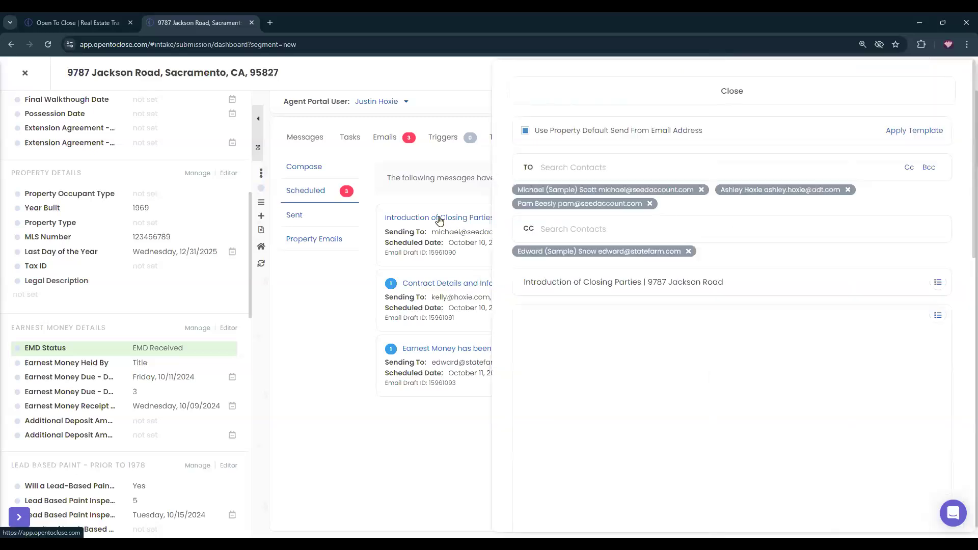
pyautogui.scroll(-3, 643, 262)
pyautogui.scroll(-3, 643, 262)
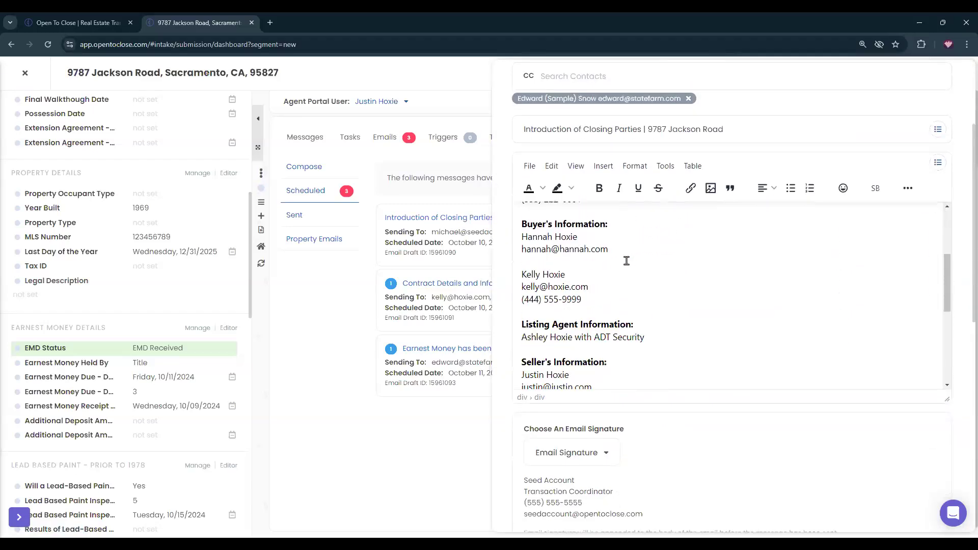
pyautogui.click(613, 240)
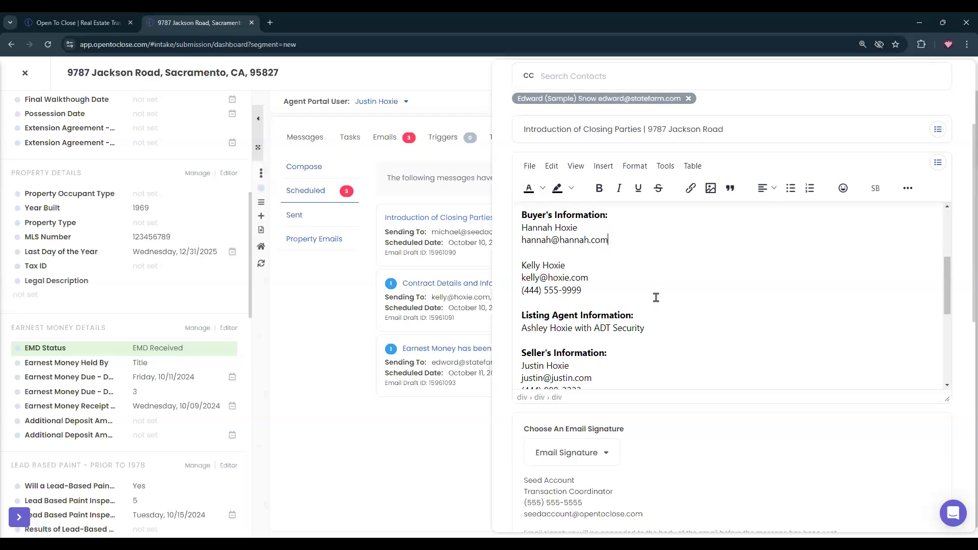
pyautogui.press('Return')
pyautogui.write('55')
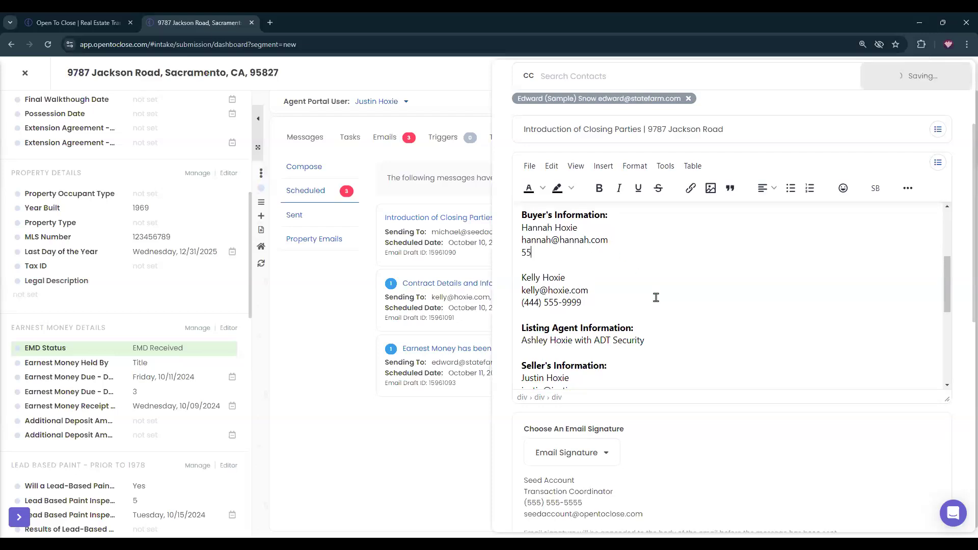
pyautogui.write('5-555-55')
pyautogui.scroll(3, 652, 210)
pyautogui.scroll(5, 646, 203)
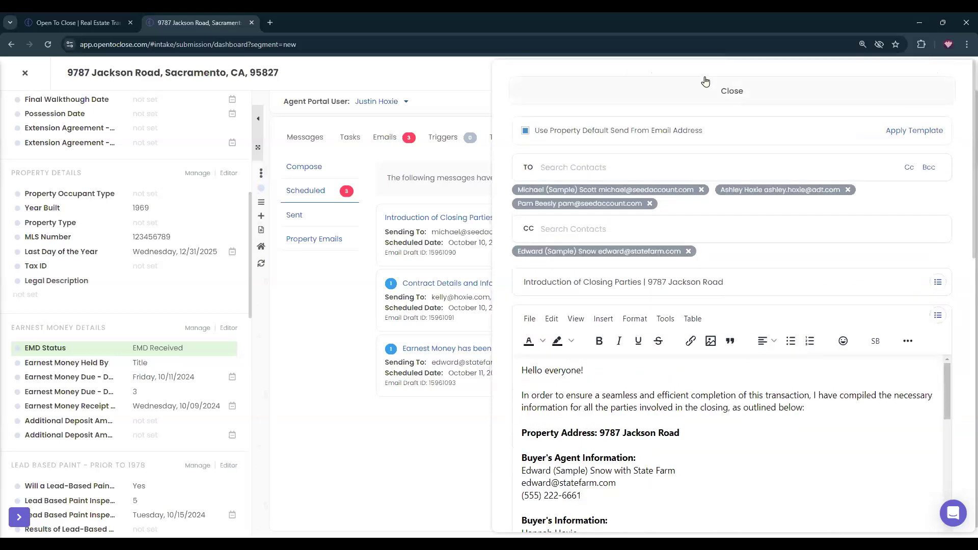
pyautogui.click(673, 83)
# Save the buyer's phone number on their contact record, then return to the property's Emails.
pyautogui.click(615, 136)
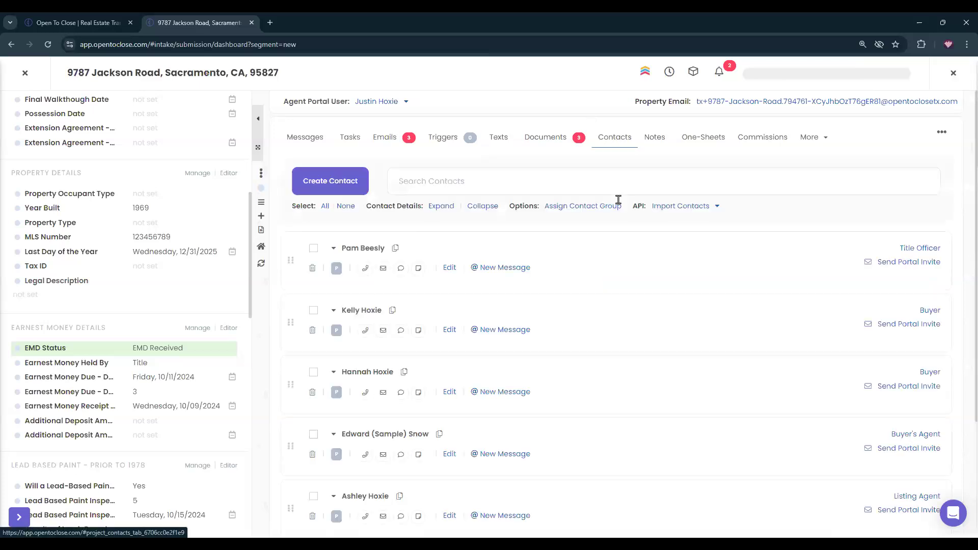
pyautogui.click(333, 372)
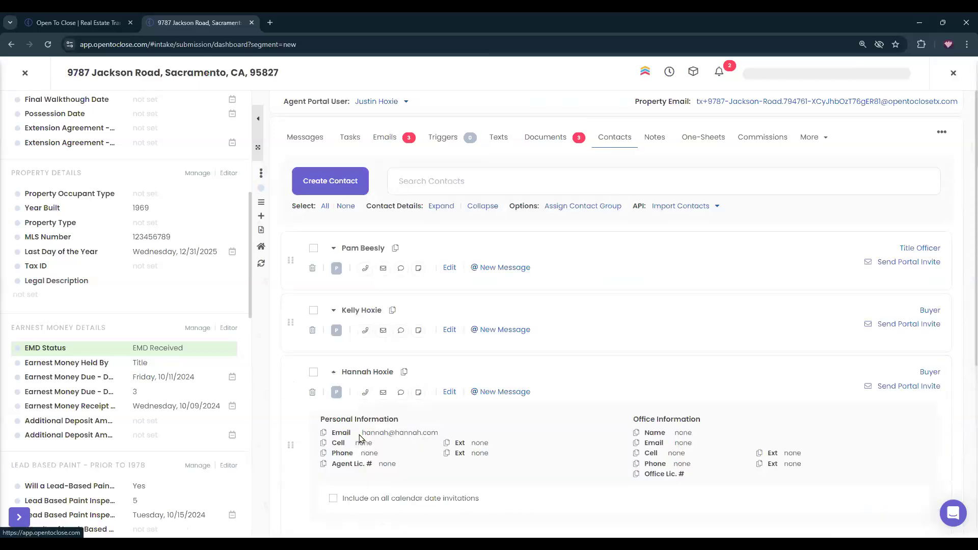
pyautogui.doubleClick(374, 453)
pyautogui.write('555-555-5555')
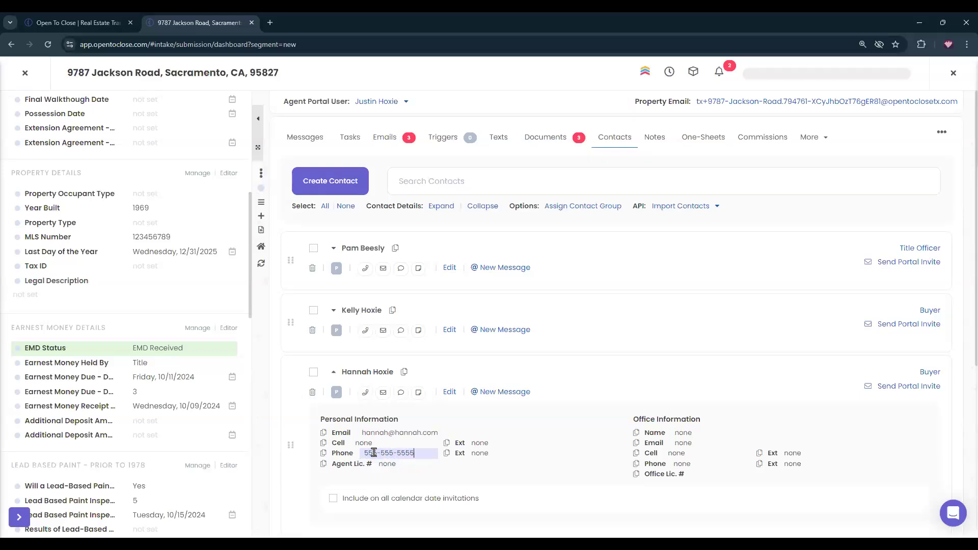
pyautogui.press('Return')
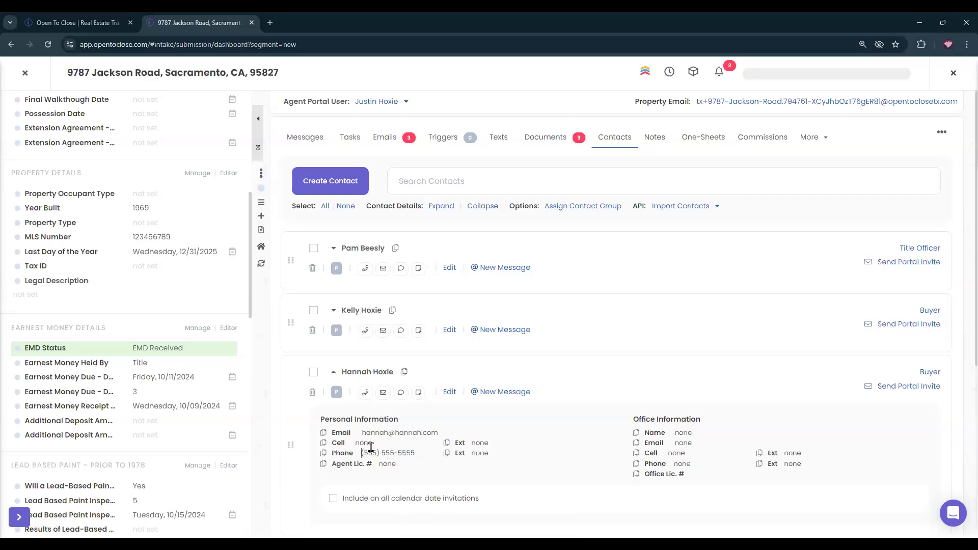
pyautogui.click(383, 147)
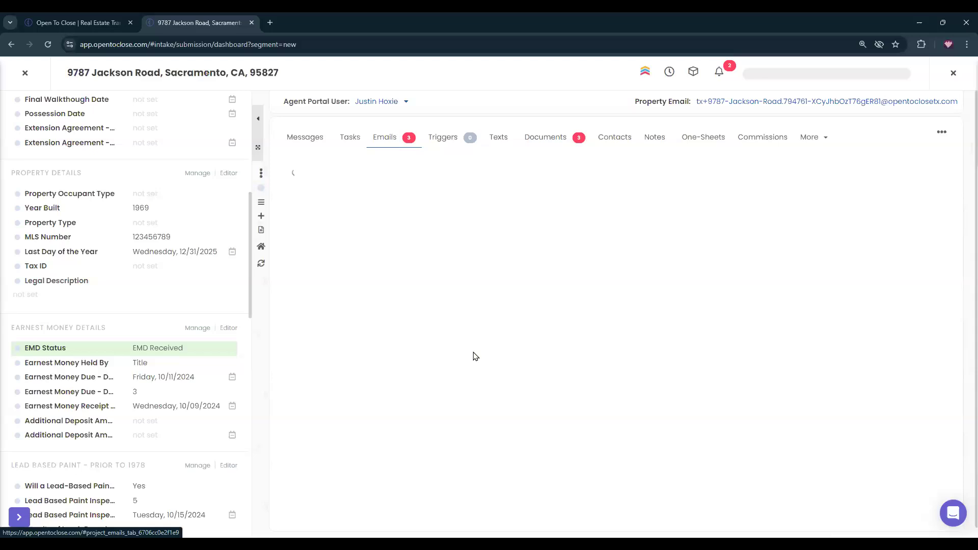
# Look over the property's Tasks list, then view the Follow Up Boss panel for connecting APIs.
pyautogui.click(349, 137)
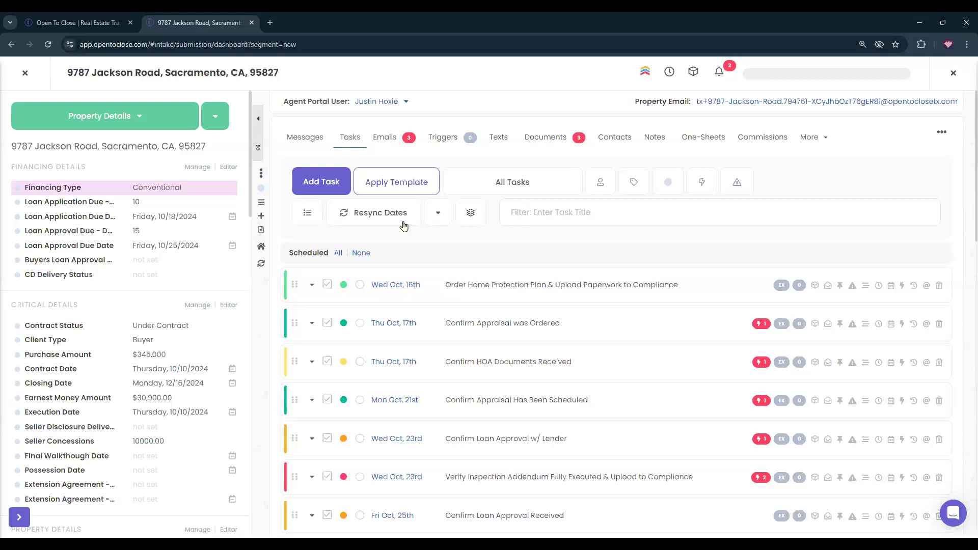
pyautogui.click(645, 72)
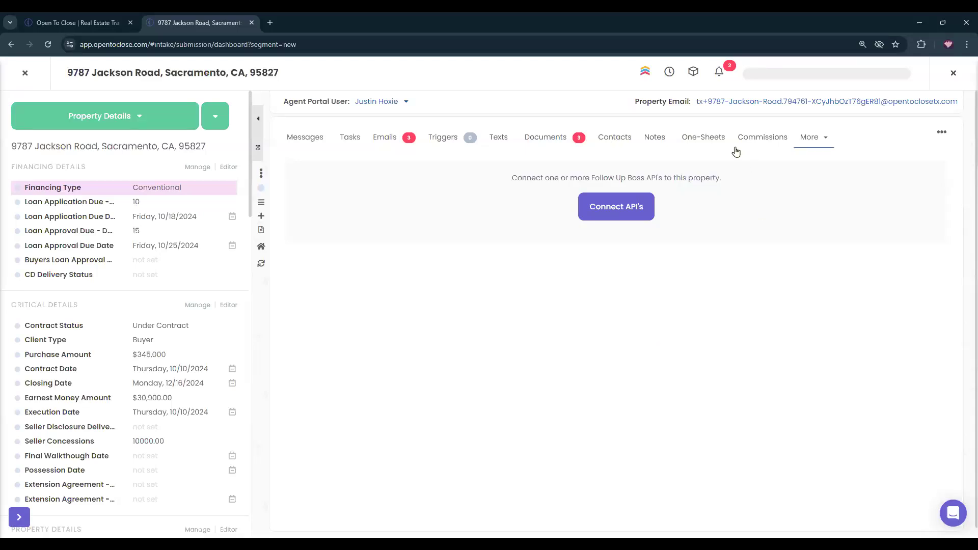
# View the Dotloop integration page, then return to the property's Documents folders.
pyautogui.click(538, 138)
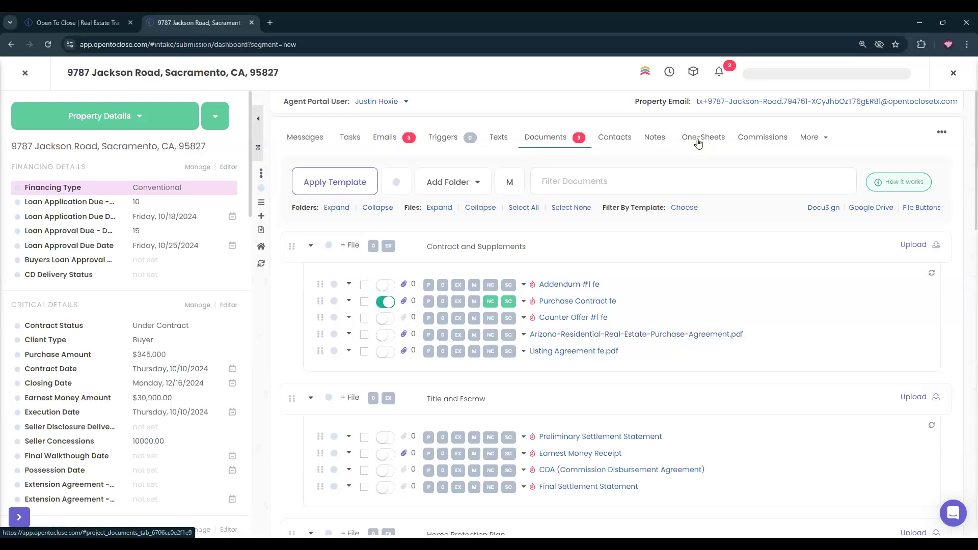
pyautogui.click(812, 138)
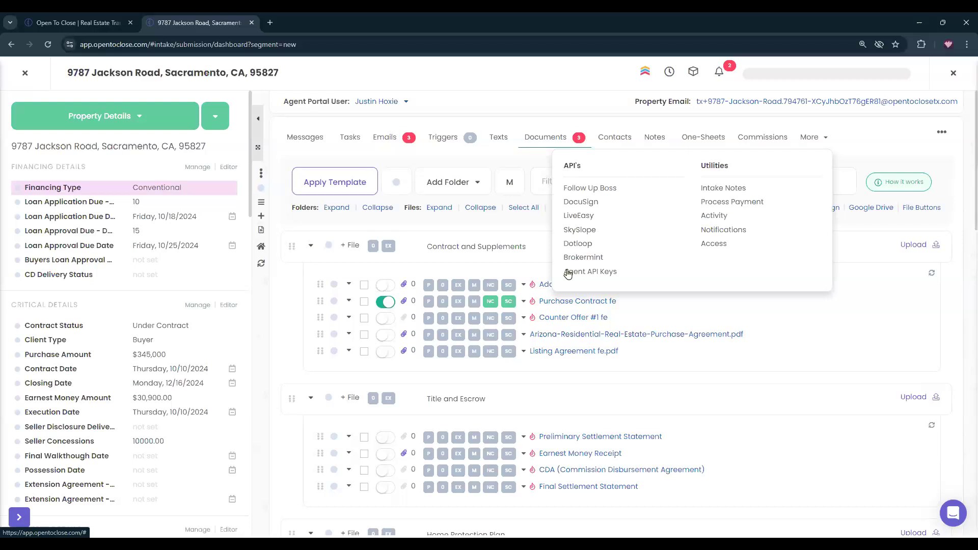
pyautogui.click(579, 245)
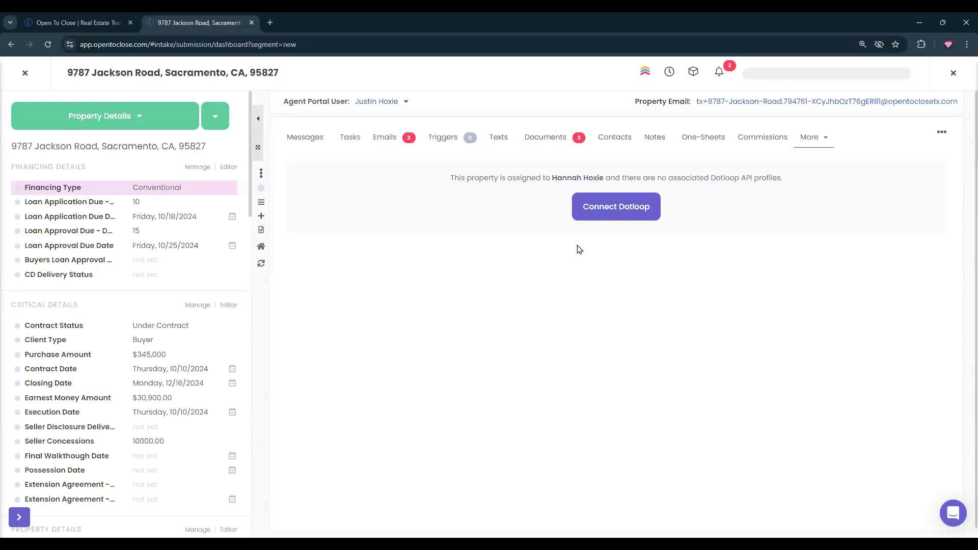
pyautogui.click(533, 135)
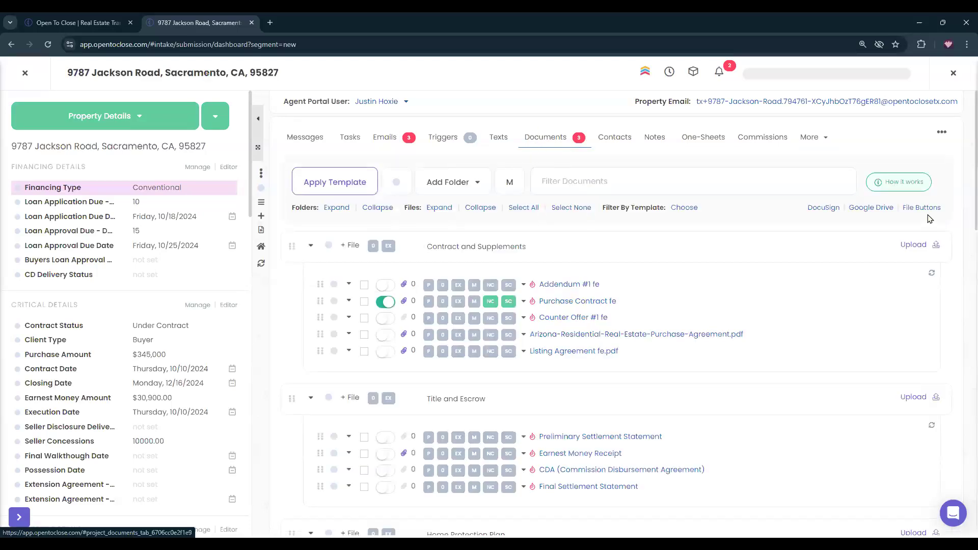
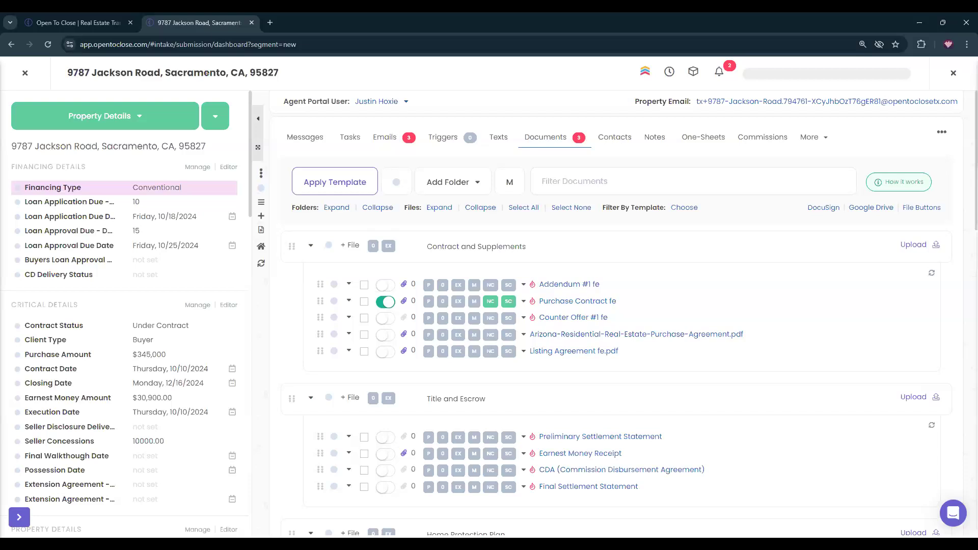
# Collapse the buyer contact's details, then show the Sacramento property's scheduled task list.
pyautogui.click(609, 142)
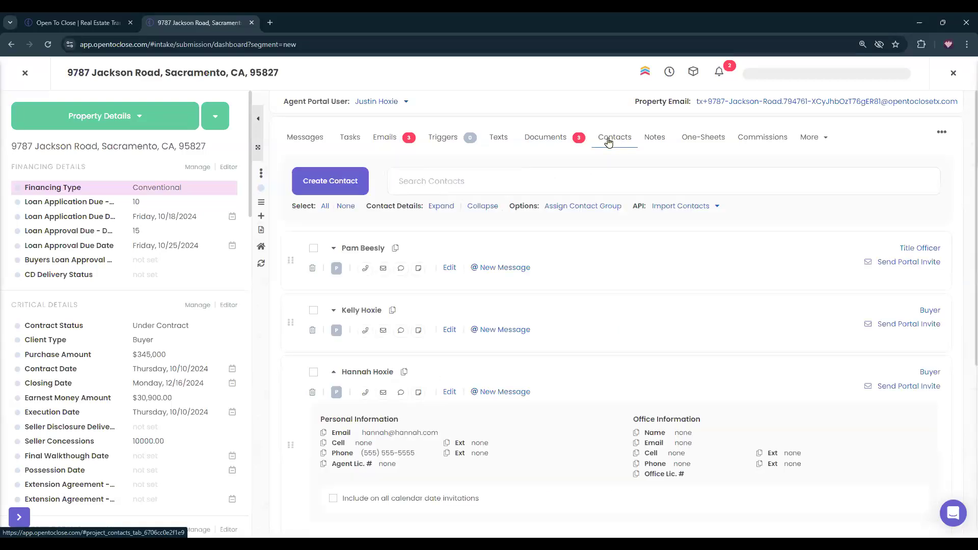
pyautogui.click(335, 373)
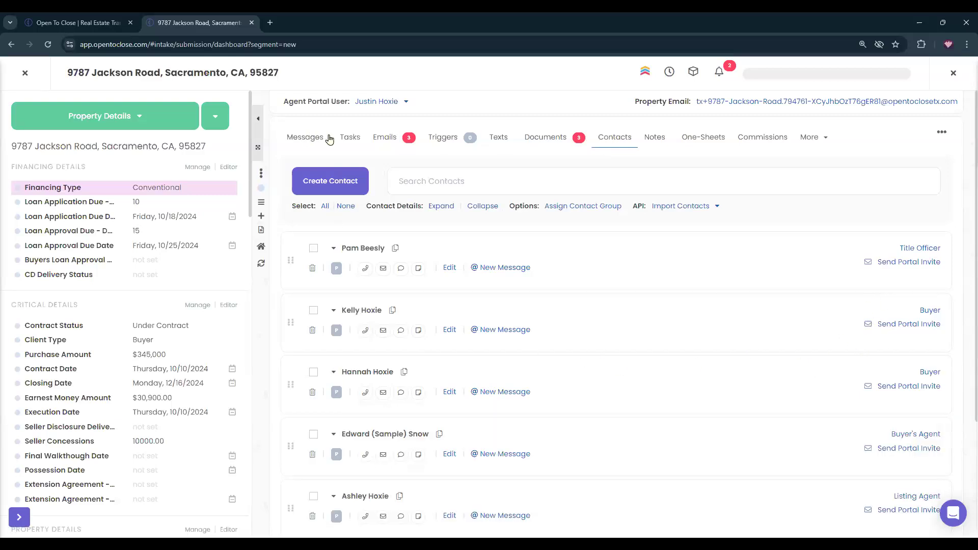
pyautogui.click(349, 142)
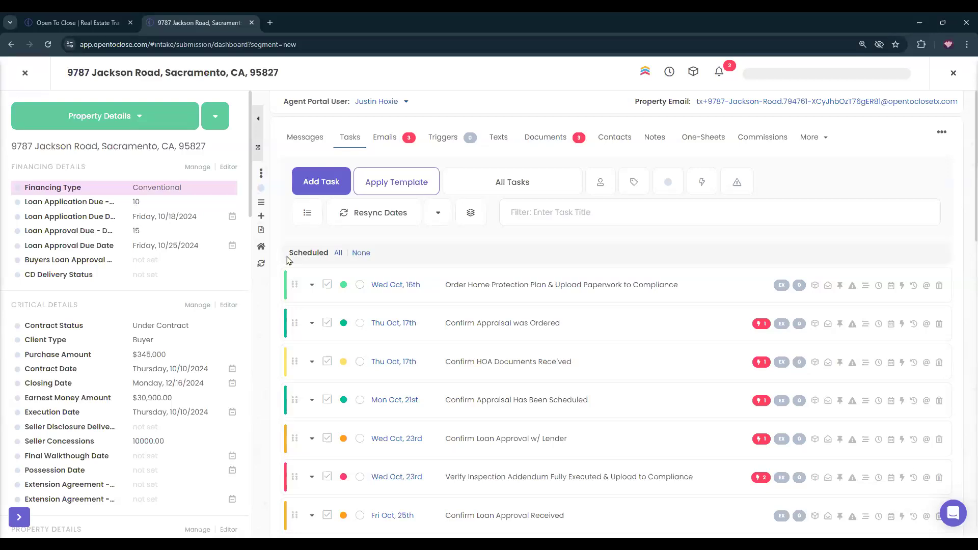
# Open the property's Defaults & Settings from its options dropdown, then close it.
pyautogui.click(214, 112)
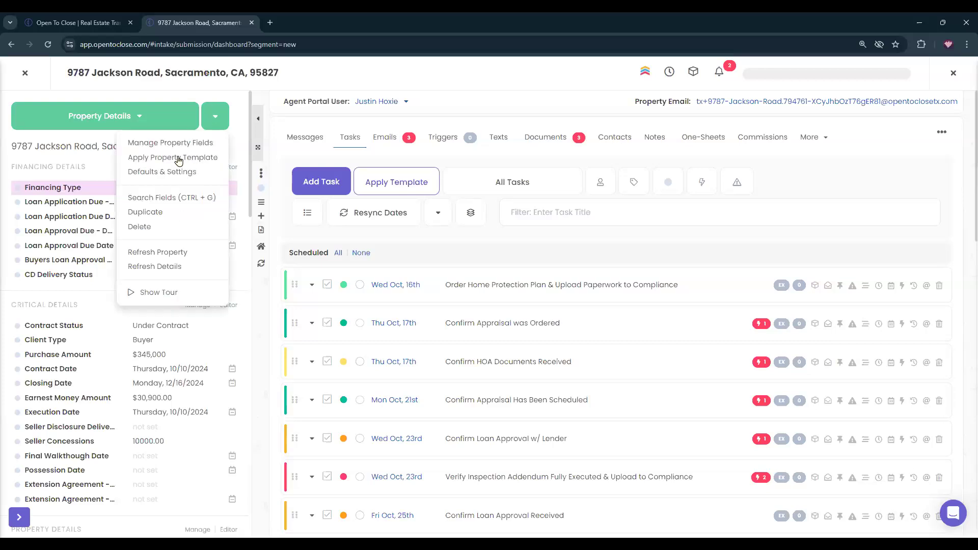
pyautogui.click(161, 172)
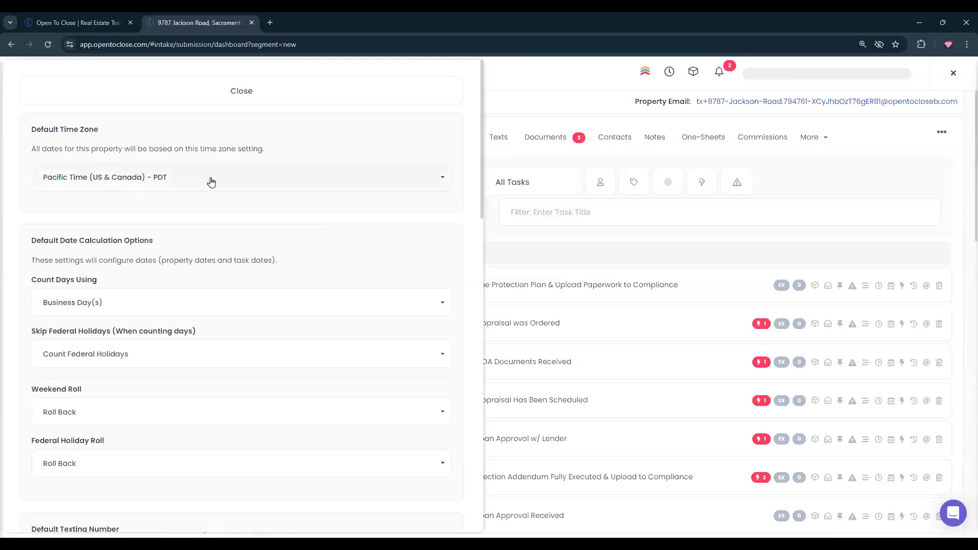
pyautogui.click(273, 93)
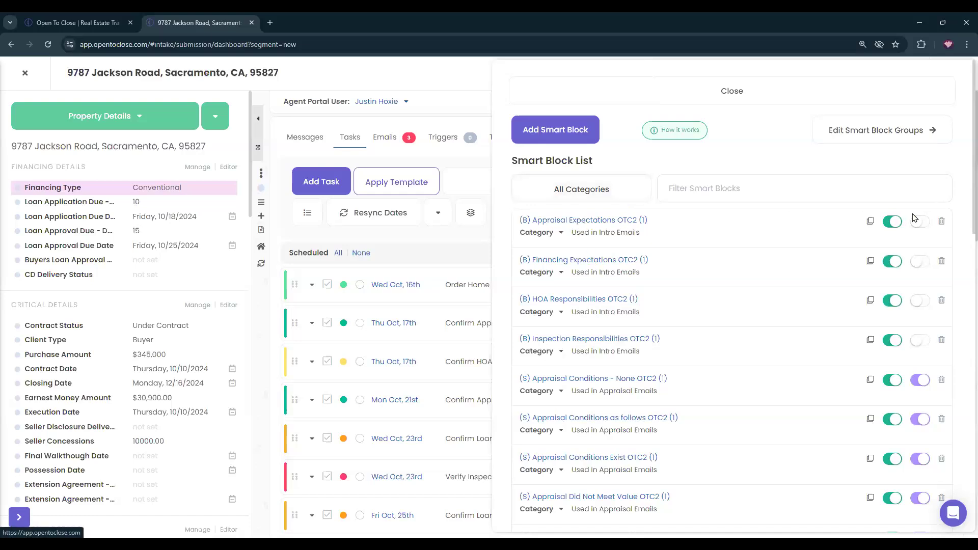
# Check the Appraisal Expectations smart block's merge fields and Utilities, then close both panels.
pyautogui.click(938, 265)
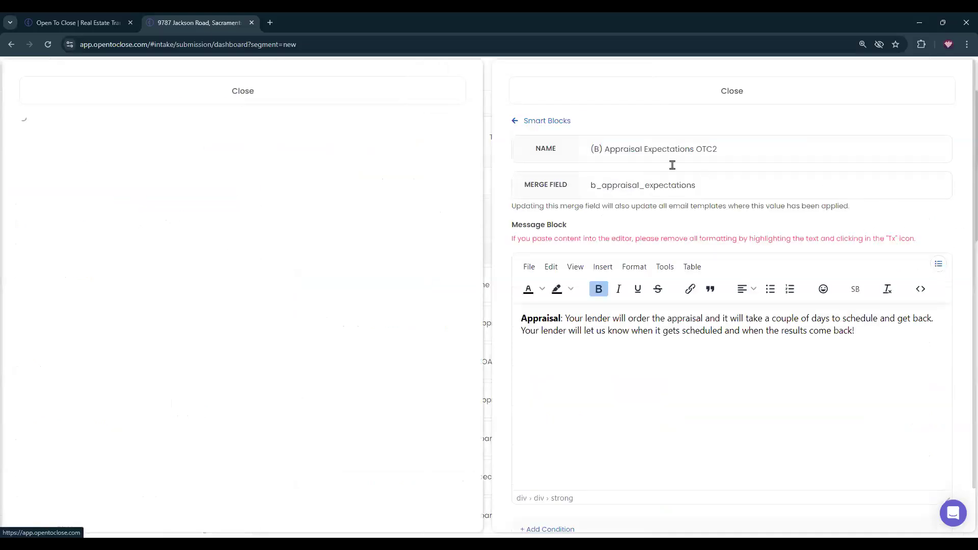
pyautogui.click(624, 97)
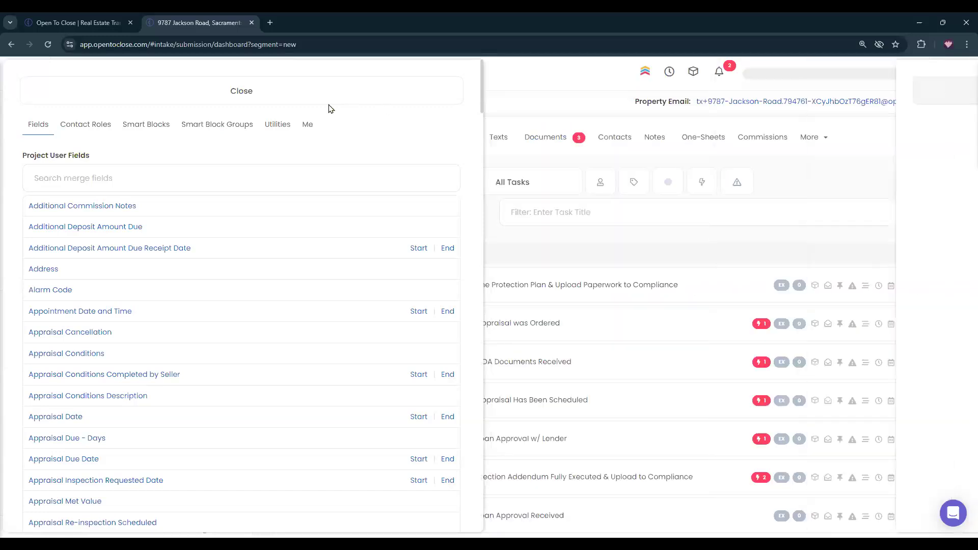
pyautogui.click(276, 130)
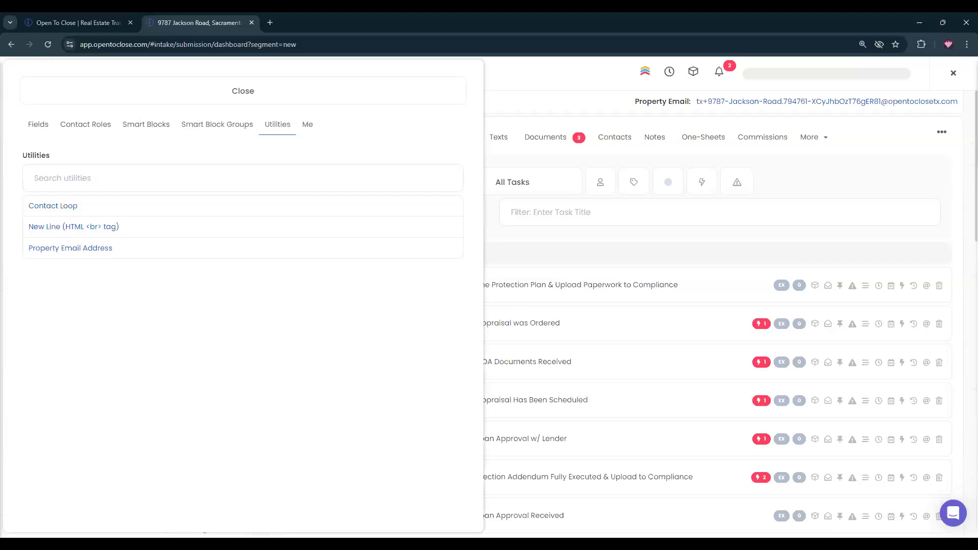
pyautogui.click(294, 92)
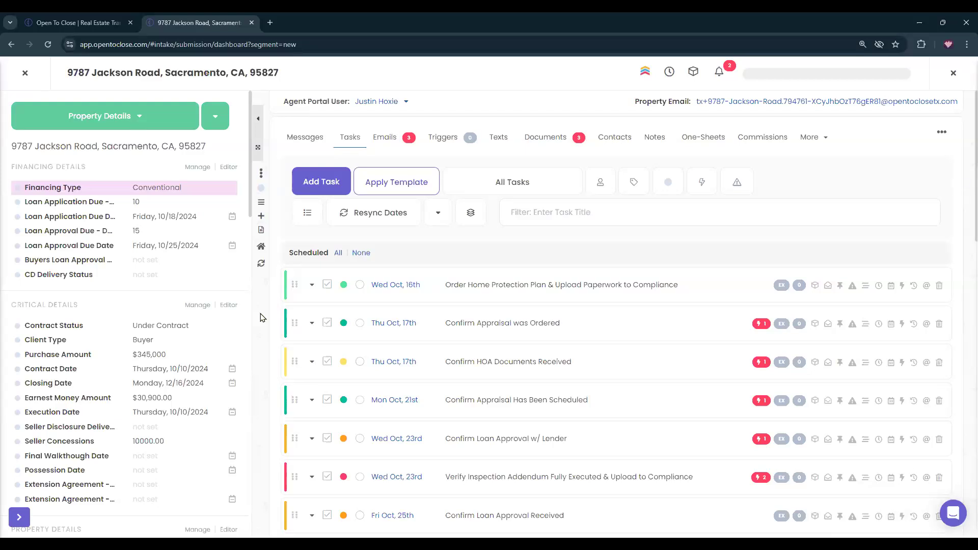
pyautogui.click(383, 141)
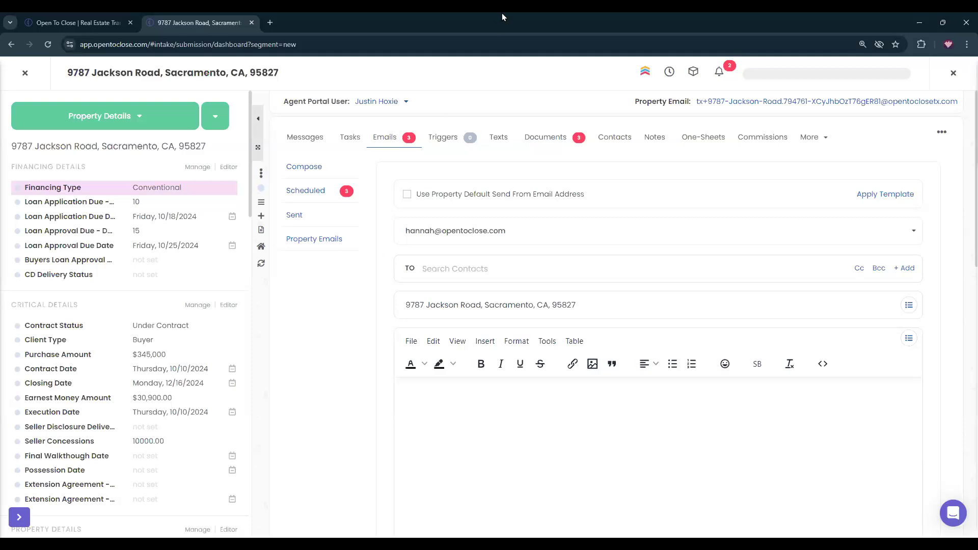
pyautogui.click(349, 140)
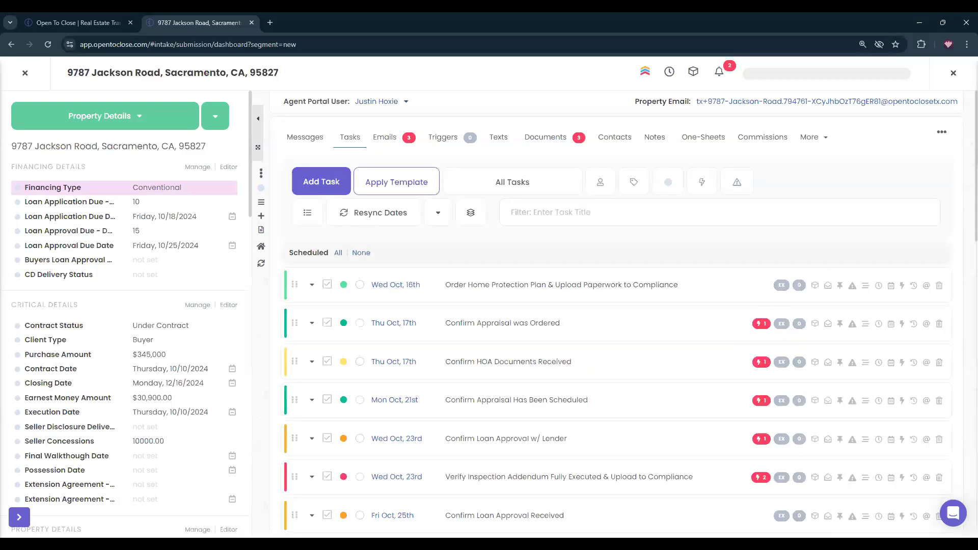
pyautogui.scroll(-7, 694, 387)
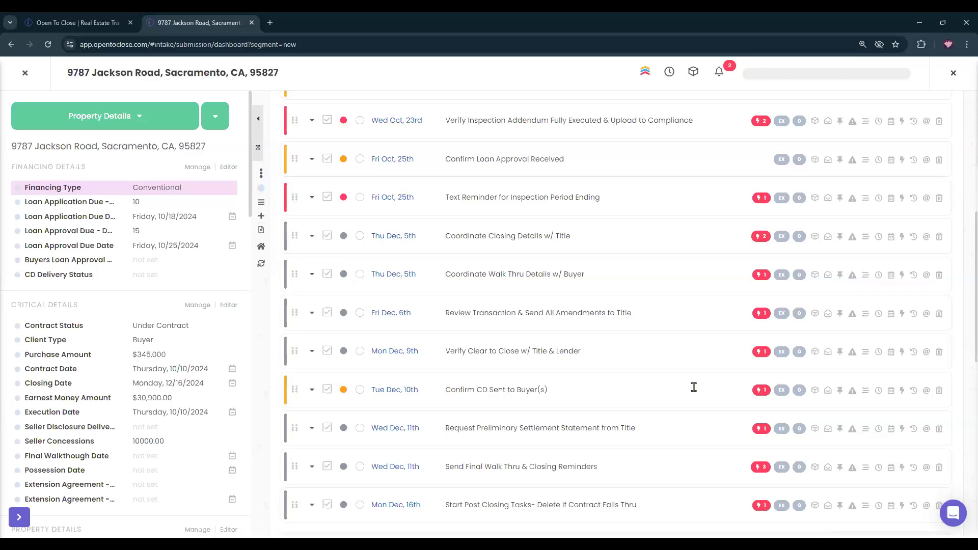
pyautogui.scroll(-4, 161, 427)
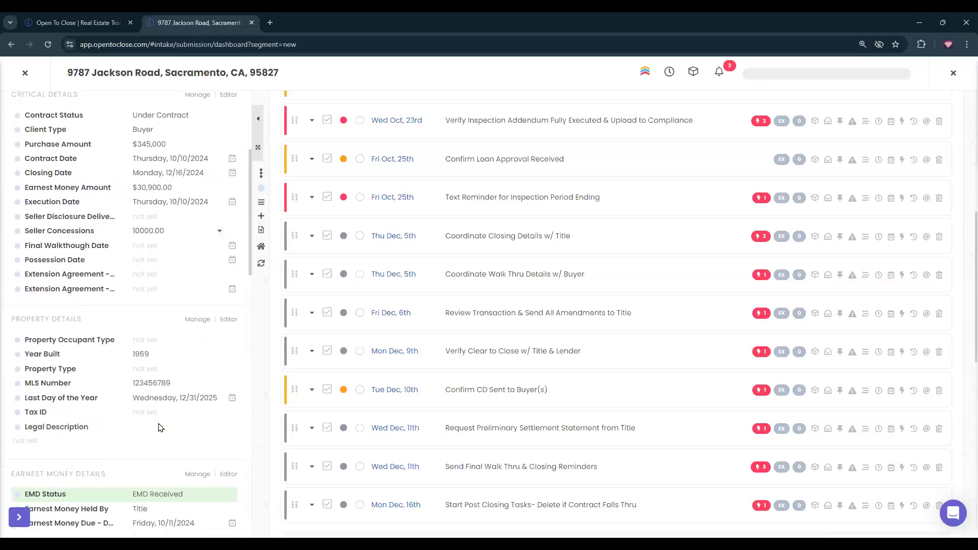
pyautogui.scroll(-4, 160, 427)
pyautogui.scroll(-8, 160, 426)
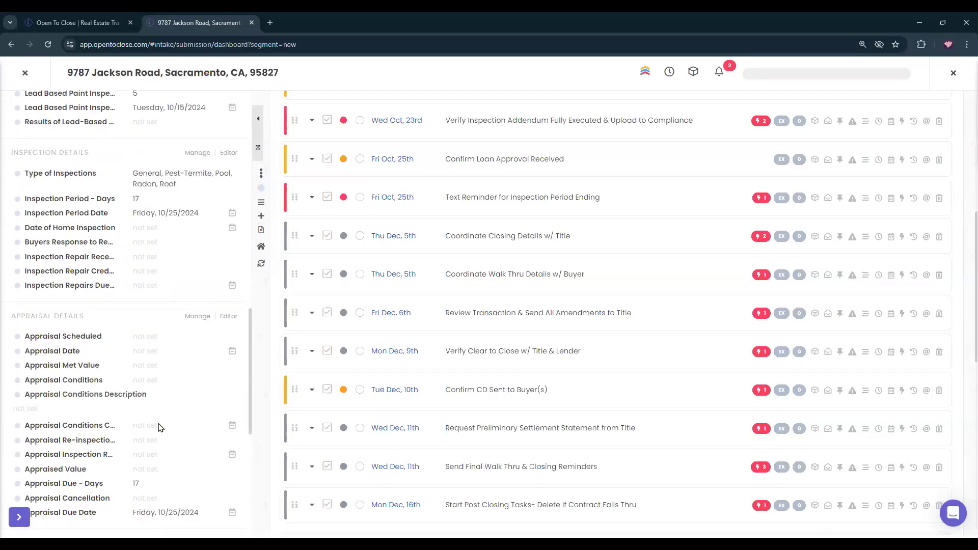
pyautogui.scroll(-3, 160, 427)
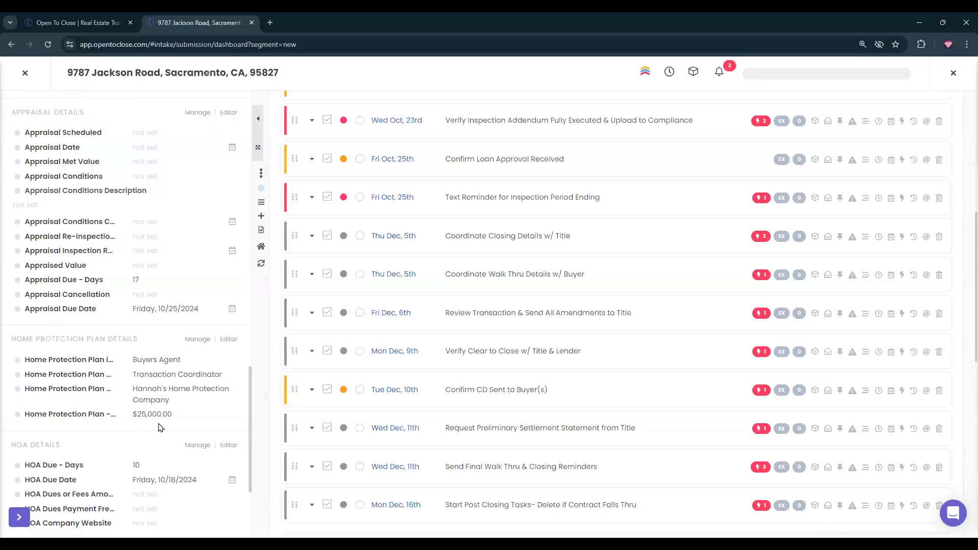
pyautogui.scroll(-3, 161, 427)
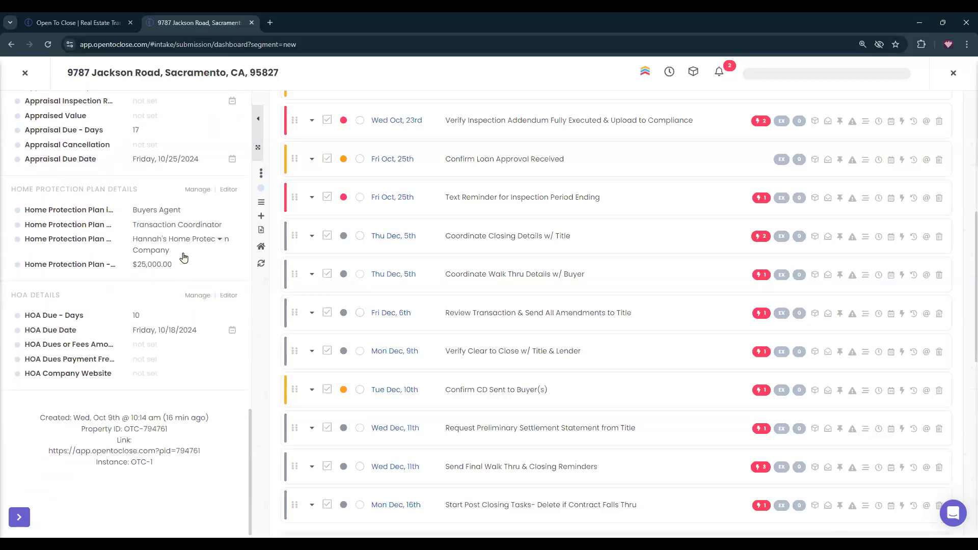
pyautogui.scroll(8, 137, 379)
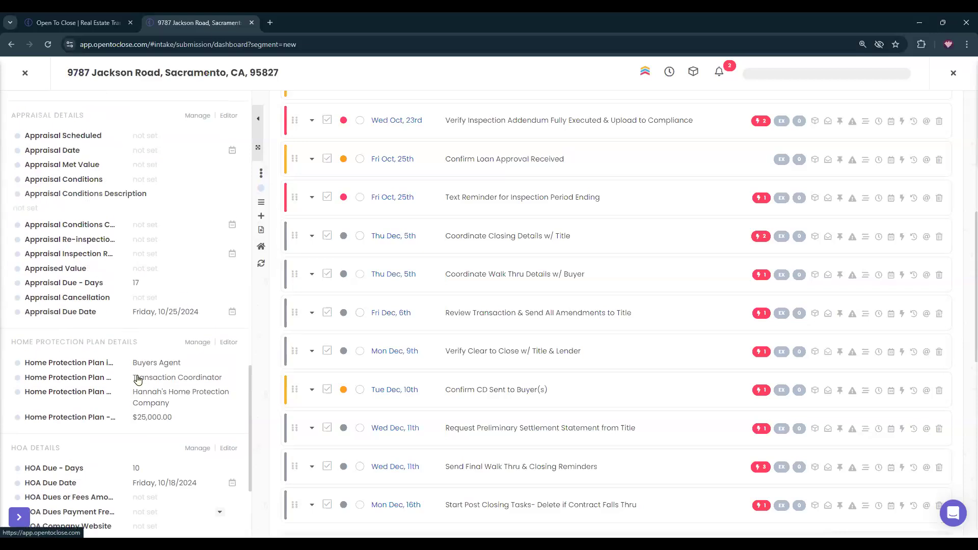
pyautogui.scroll(1, 137, 380)
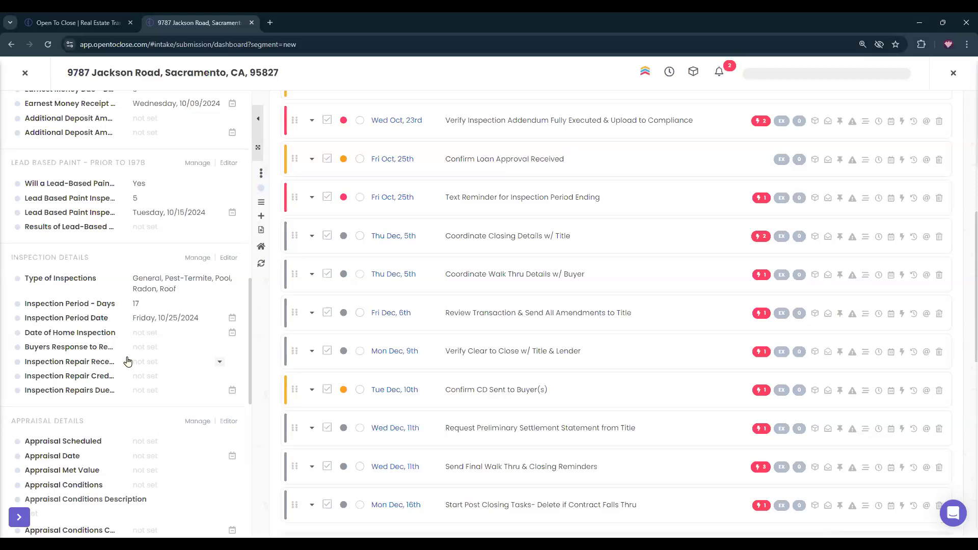
pyautogui.click(151, 348)
pyautogui.click(482, 115)
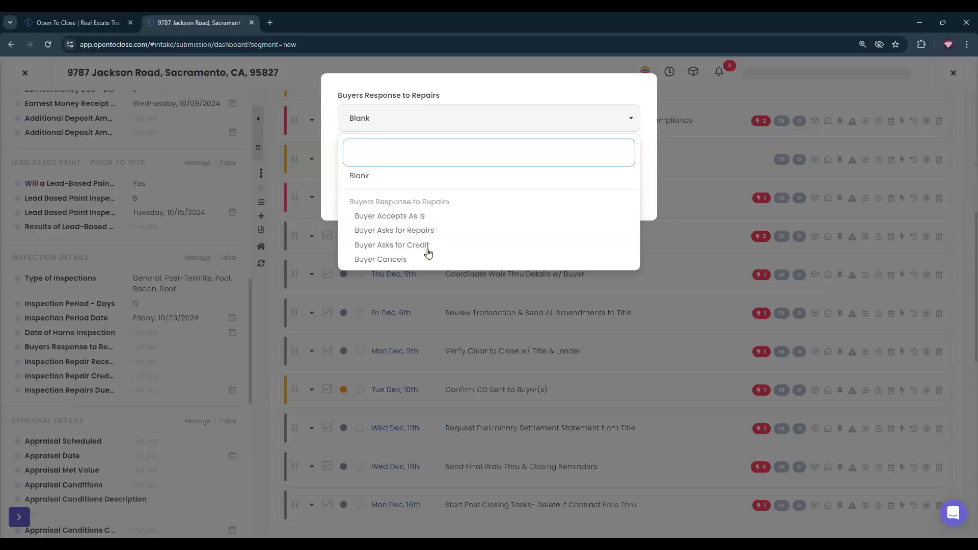
pyautogui.click(403, 217)
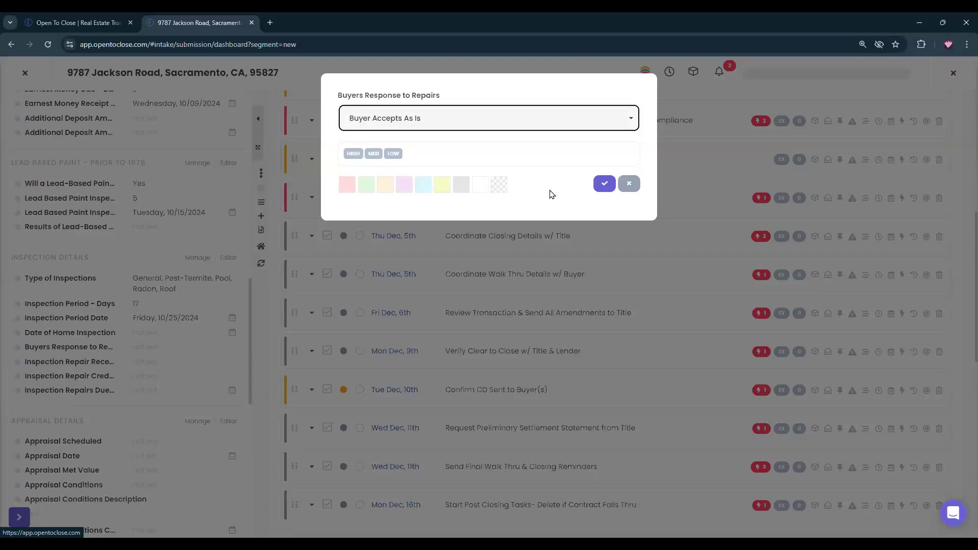
pyautogui.click(629, 184)
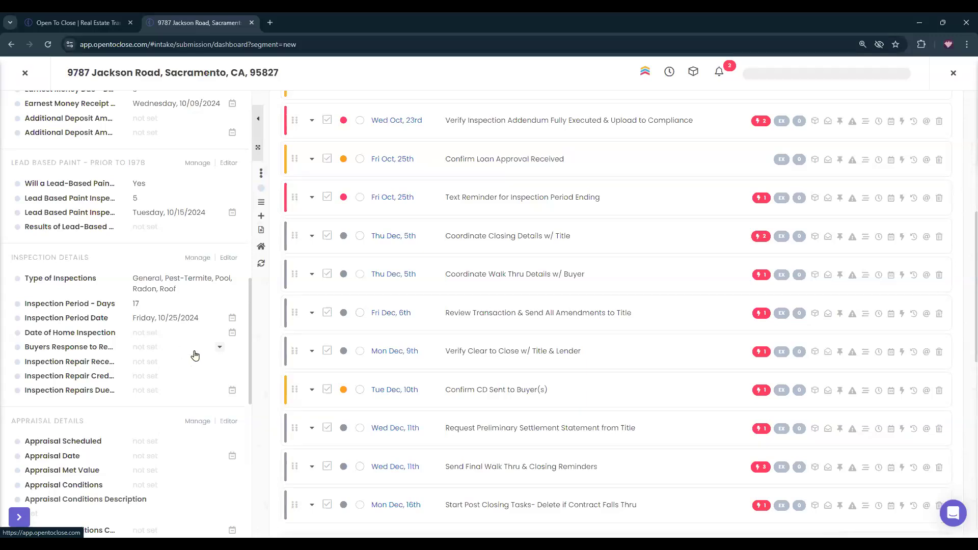
pyautogui.scroll(5, 169, 375)
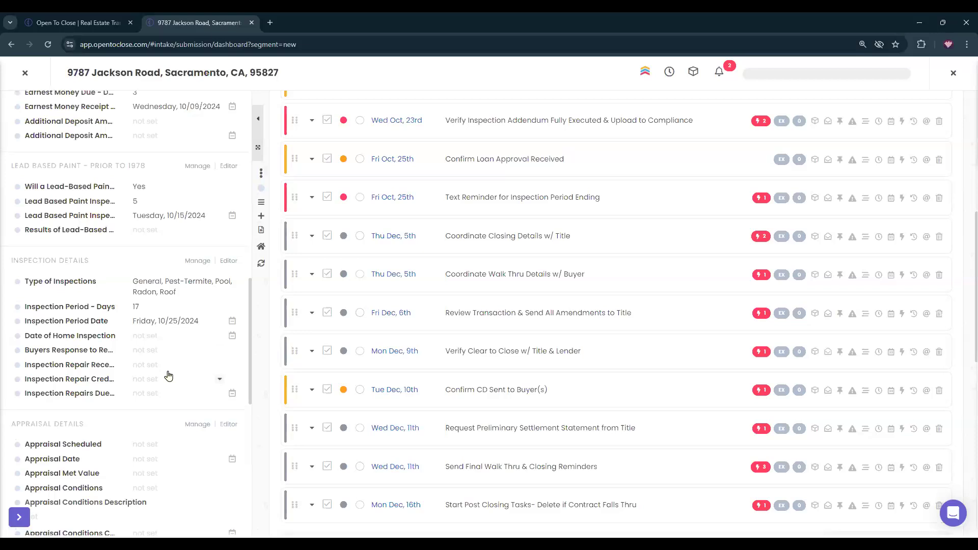
pyautogui.scroll(3, 169, 375)
pyautogui.scroll(7, 605, 328)
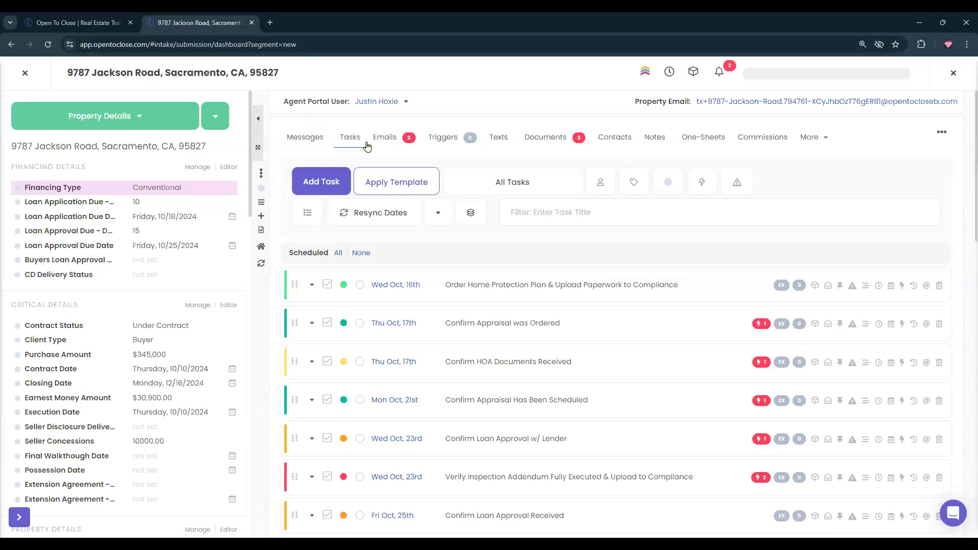
# Add a 'Good Morning!' first line to the scheduled Introduction of Closing Parties email.
pyautogui.click(389, 140)
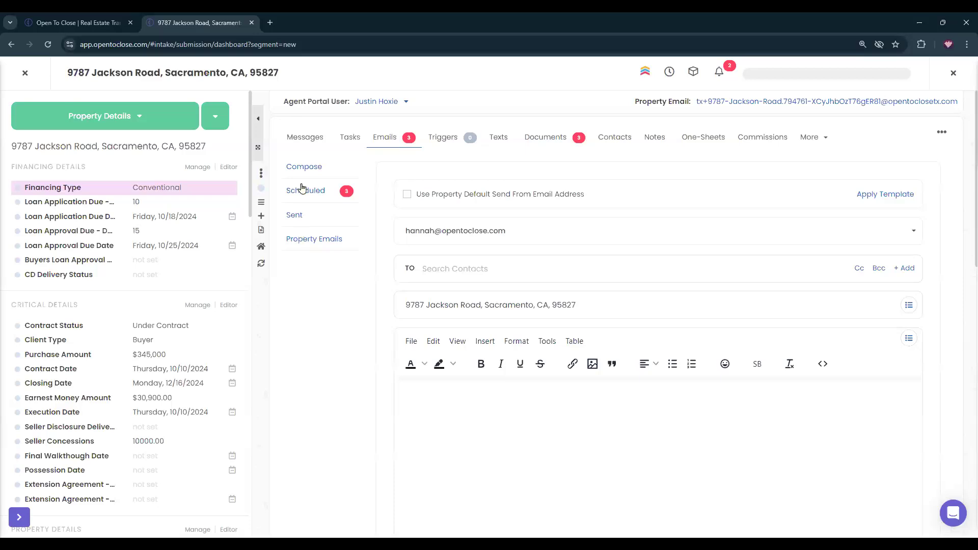
pyautogui.click(304, 185)
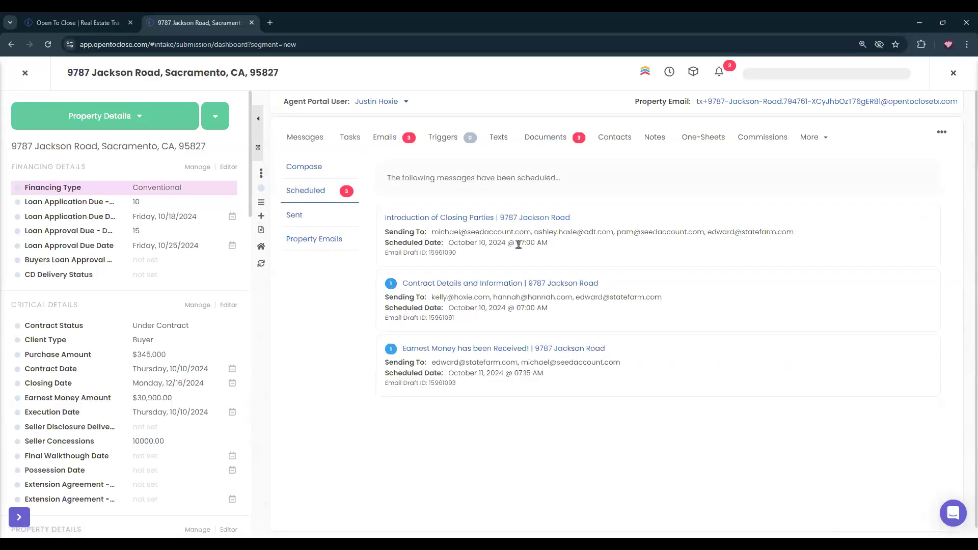
pyautogui.click(451, 218)
pyautogui.click(523, 371)
pyautogui.press('Return')
pyautogui.press('Up')
pyautogui.write('Good Morning')
pyautogui.press('BackSpace')
pyautogui.press('BackSpace')
pyautogui.write('ng!')
pyautogui.press('Return')
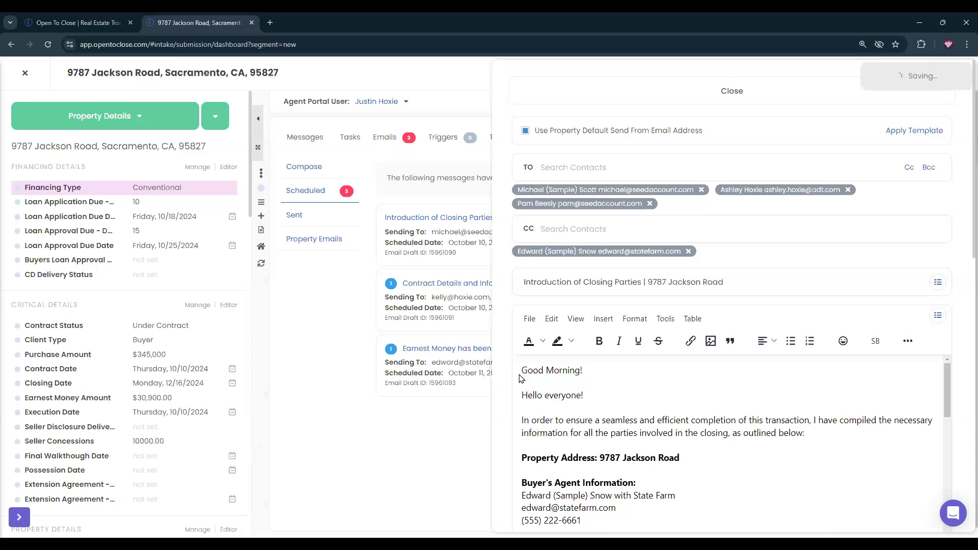
pyautogui.tripleClick(547, 374)
pyautogui.hotkey('ctrl', 'c')
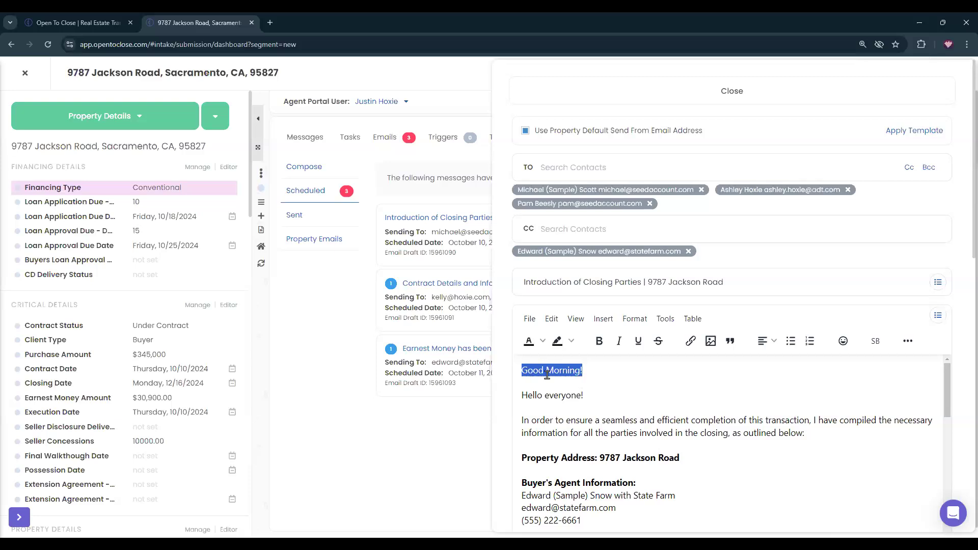
# Paste the 'Good Morning!' greeting at the top of the Contract Details and Information email.
pyautogui.click(579, 94)
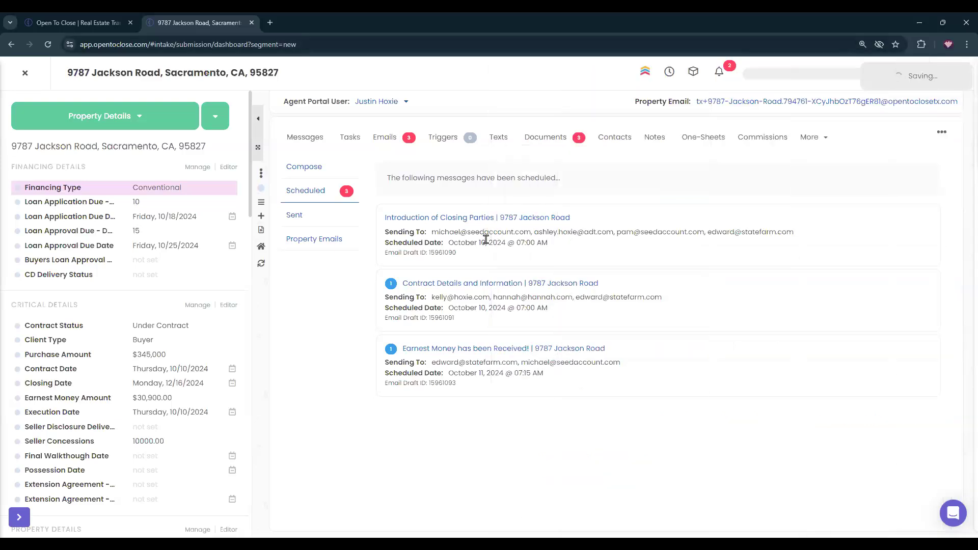
pyautogui.click(484, 282)
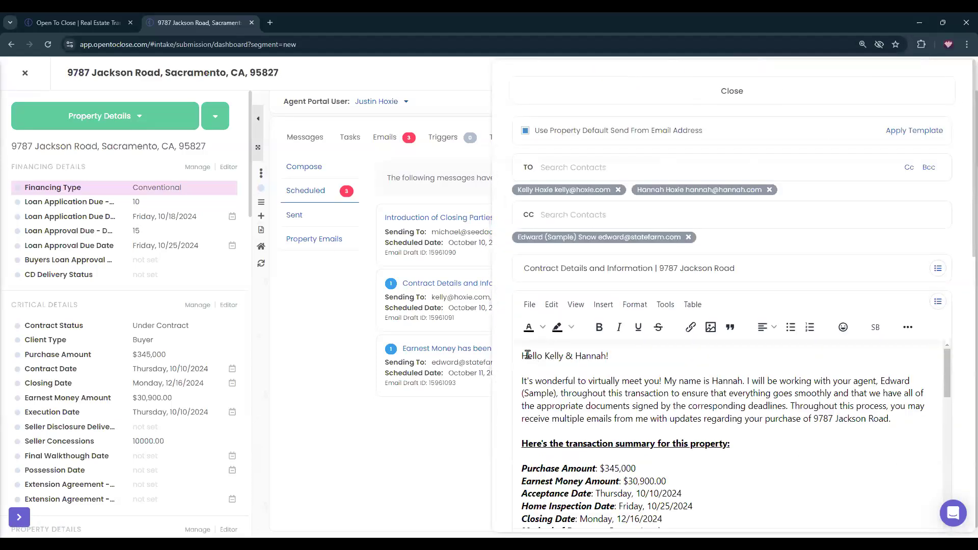
pyautogui.hotkey('ctrl', 'v')
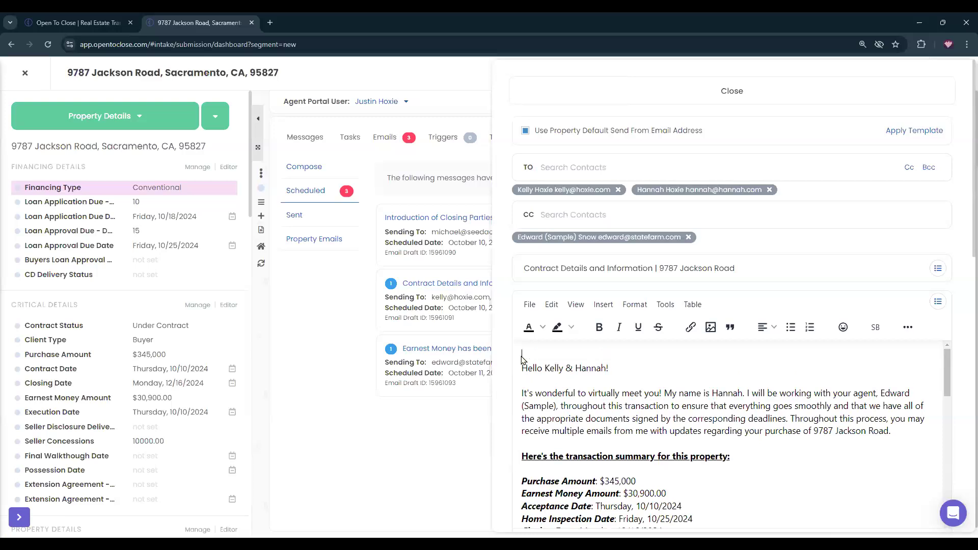
pyautogui.press('Return')
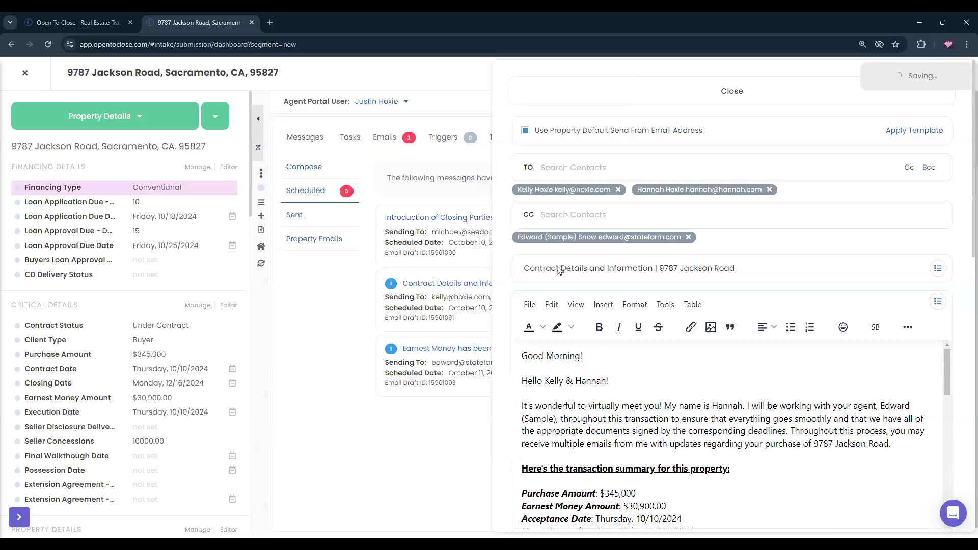
pyautogui.click(543, 82)
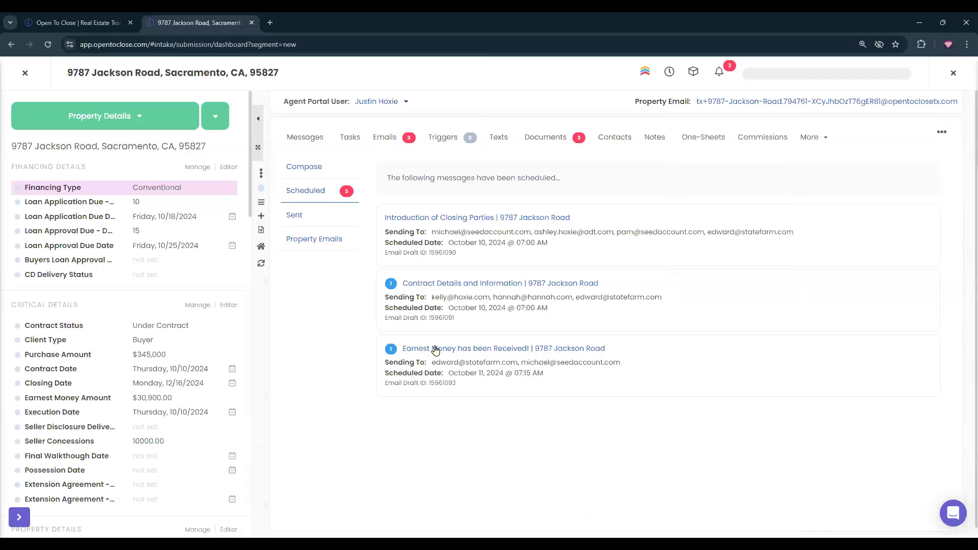
# Add 'Good Morning!' above 'Hello everyone,' in the Earnest Money has been Received! email.
pyautogui.click(476, 350)
pyautogui.click(522, 310)
pyautogui.press('Return')
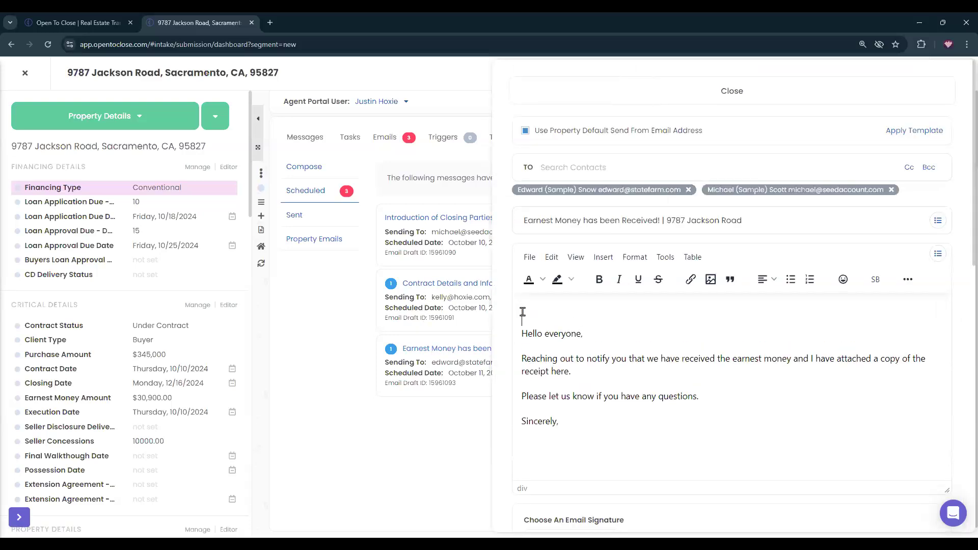
pyautogui.write('Good Morning!')
pyautogui.click(541, 102)
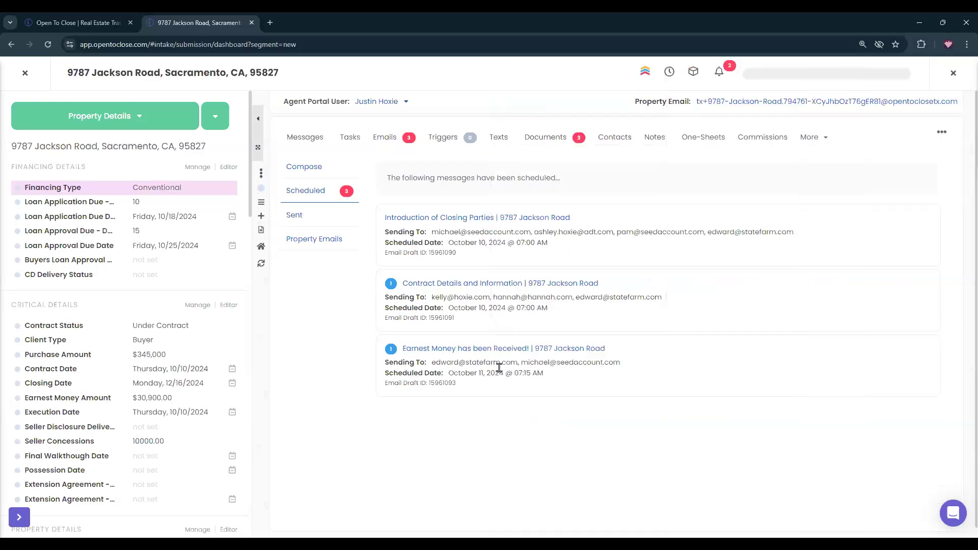
pyautogui.click(506, 350)
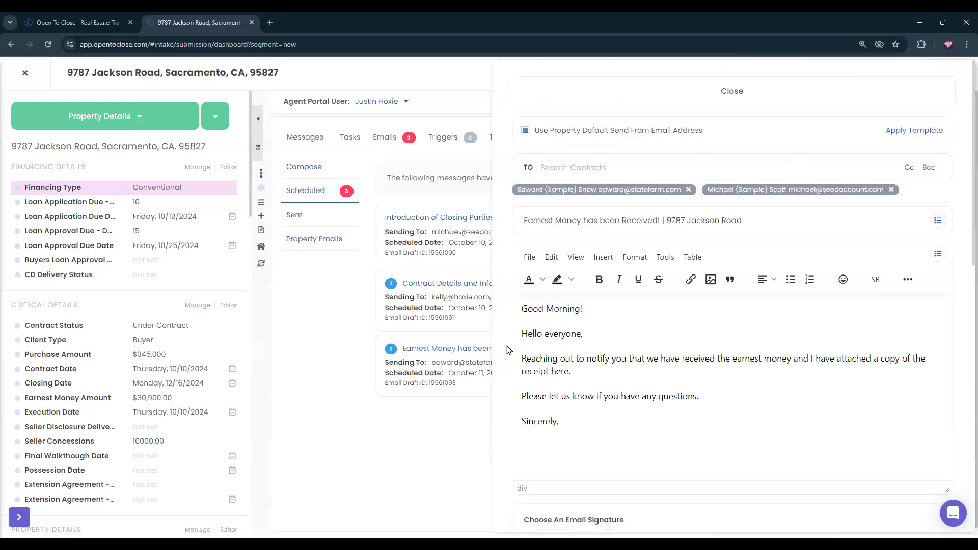
pyautogui.click(533, 86)
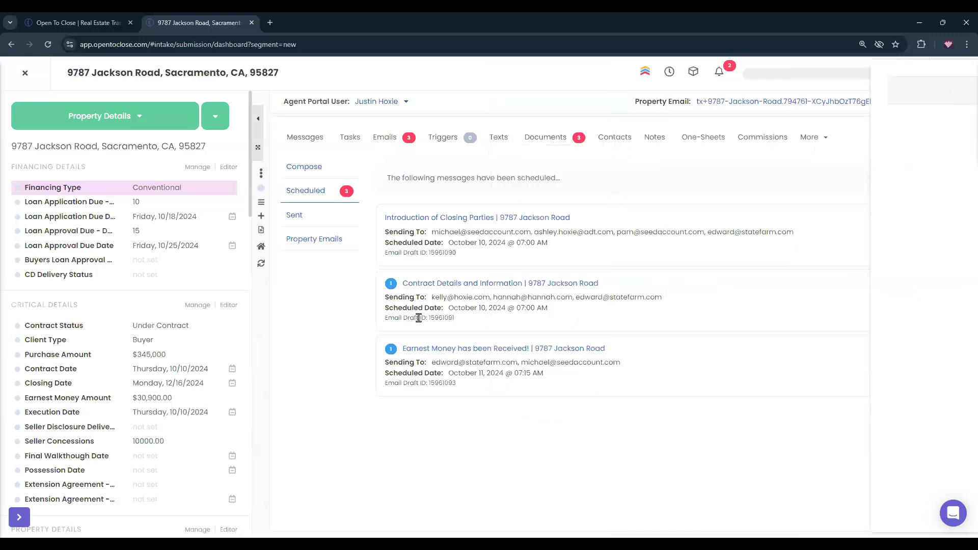
# Review the property's scheduled tasks and the task templates applied to it.
pyautogui.click(350, 137)
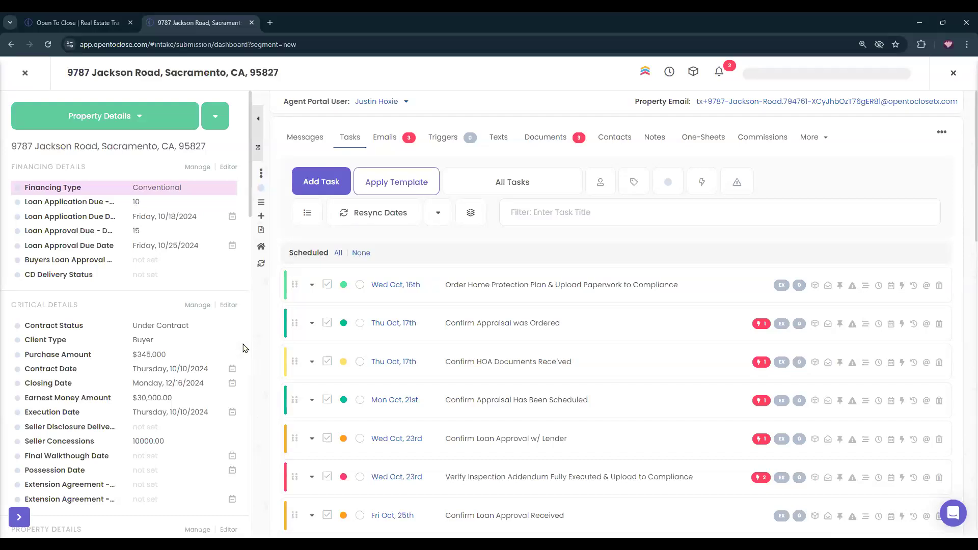
pyautogui.scroll(-4, 193, 310)
pyautogui.scroll(4, 192, 312)
pyautogui.click(523, 178)
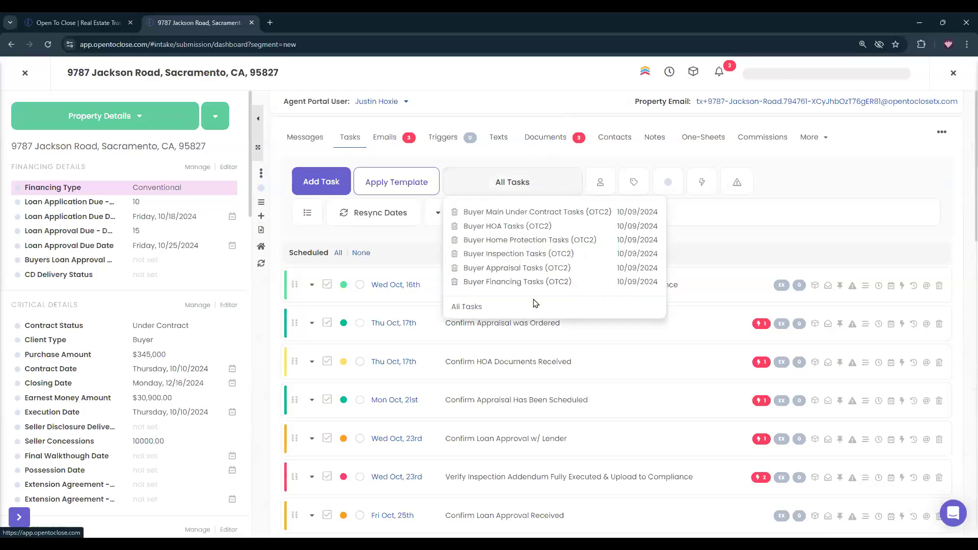
pyautogui.click(498, 179)
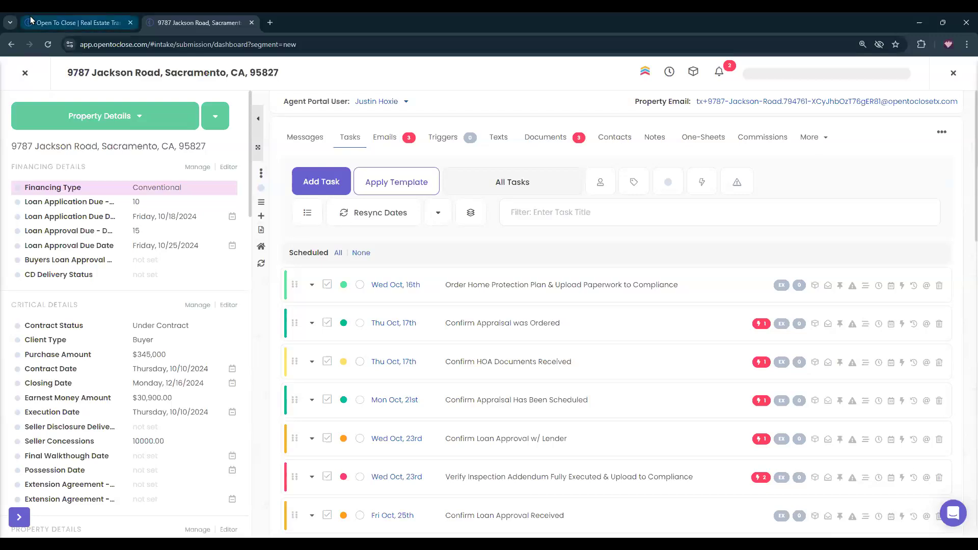
pyautogui.click(24, 74)
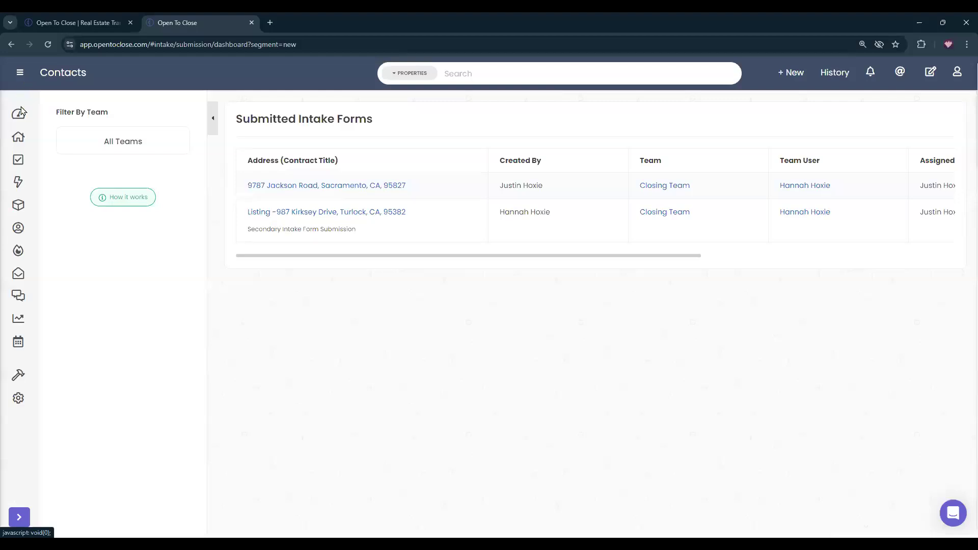
pyautogui.click(18, 161)
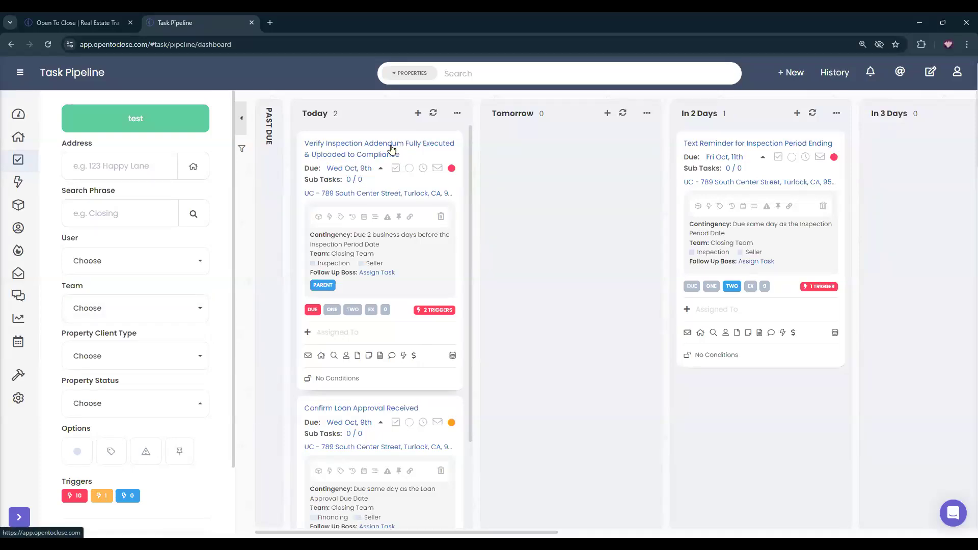
pyautogui.click(358, 356)
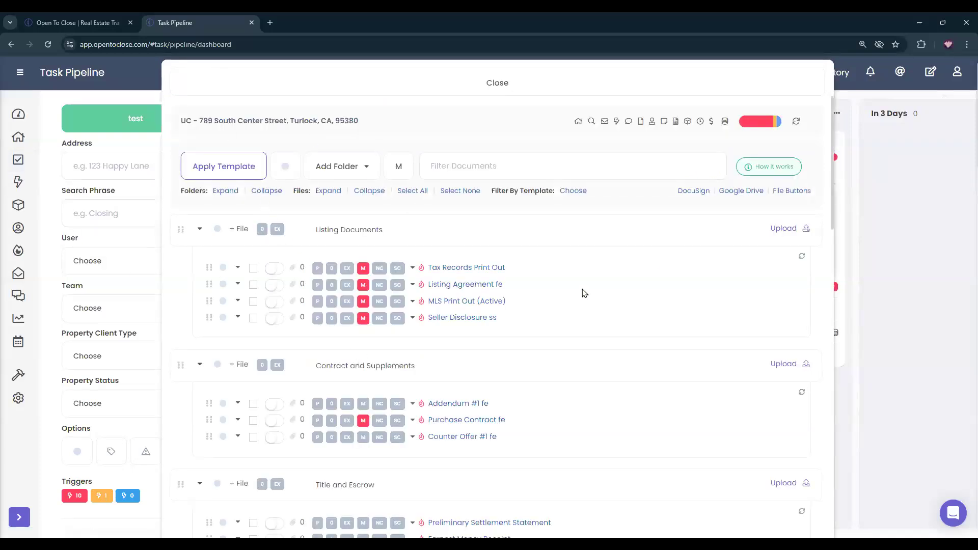
pyautogui.scroll(-10, 581, 290)
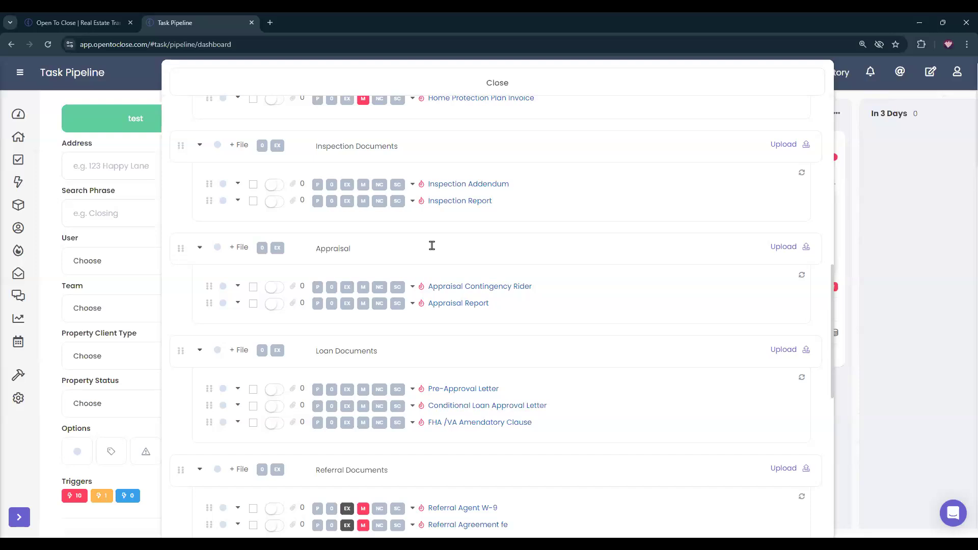
pyautogui.scroll(10, 436, 245)
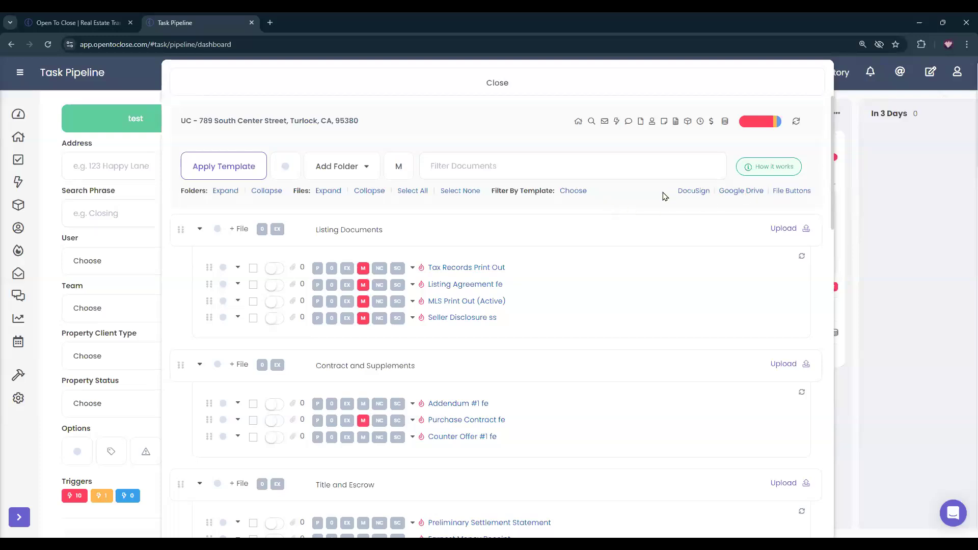
pyautogui.click(371, 77)
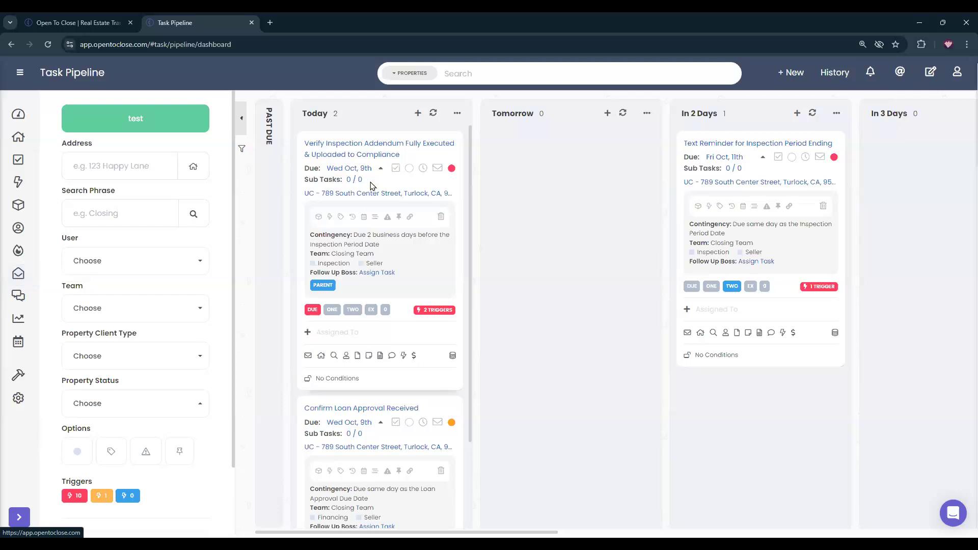
# Review the Inspection Addendum file details in 789 South Center Street's documents.
pyautogui.click(358, 358)
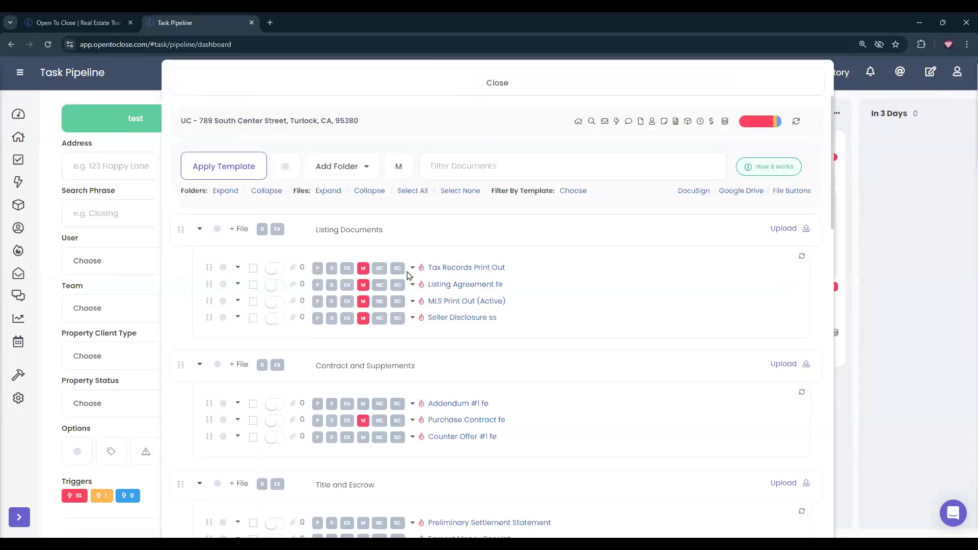
pyautogui.scroll(-8, 405, 273)
pyautogui.scroll(-1, 407, 274)
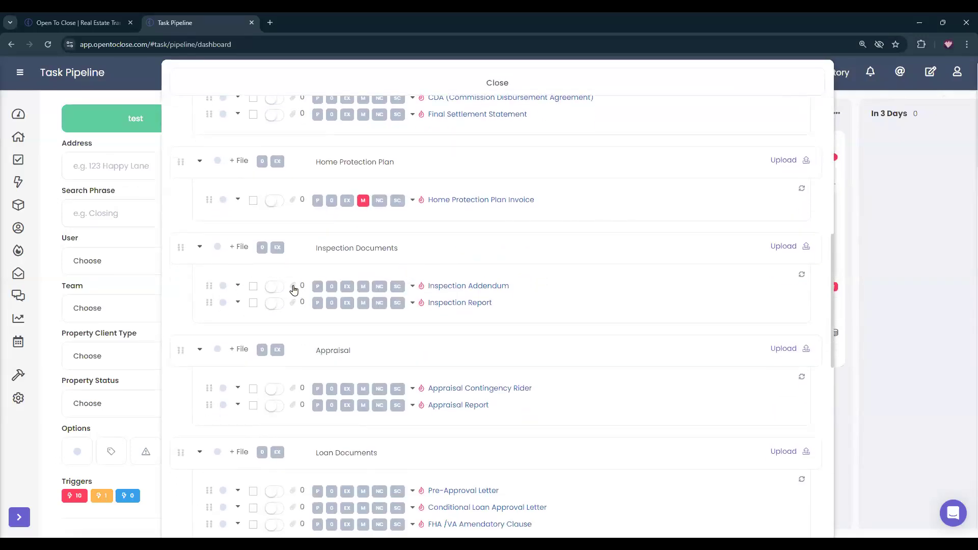
pyautogui.click(293, 288)
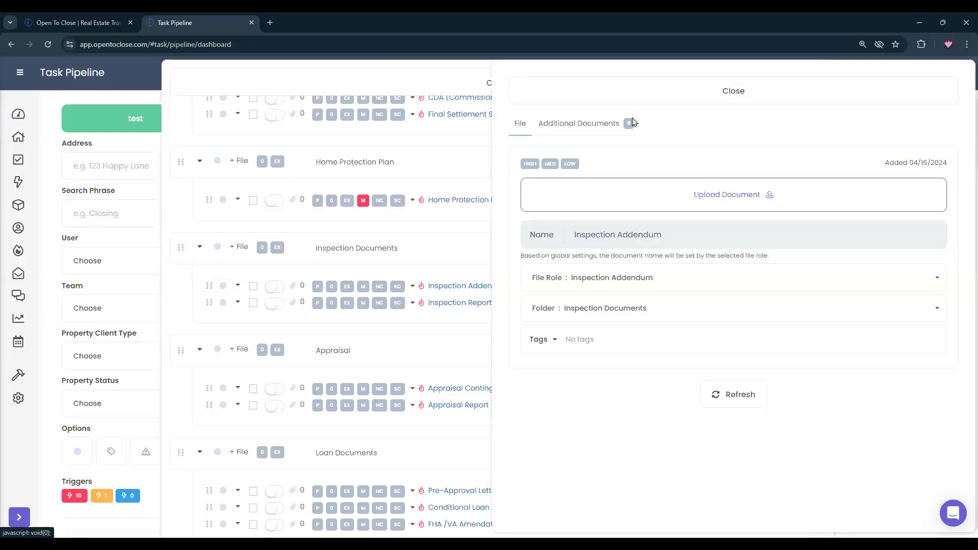
pyautogui.click(626, 93)
pyautogui.scroll(9, 512, 278)
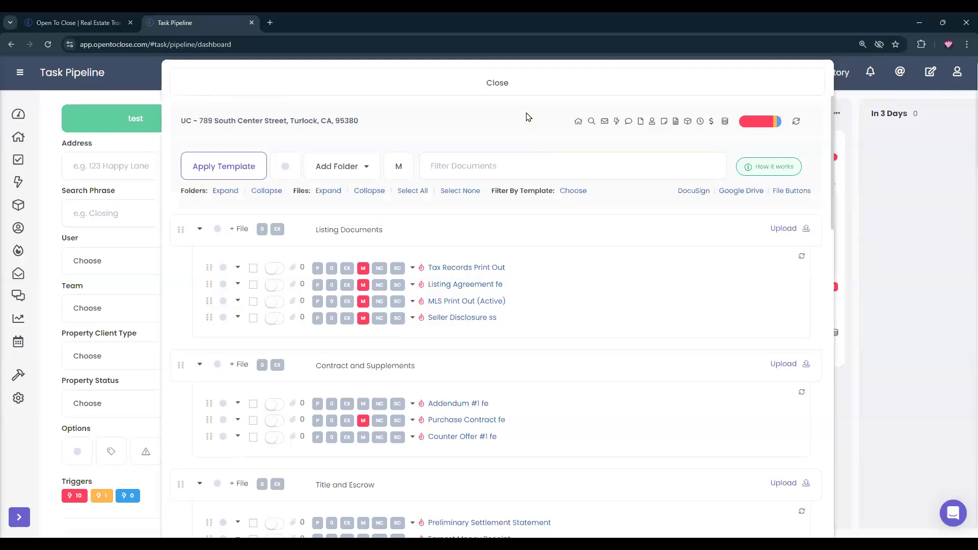
pyautogui.click(490, 83)
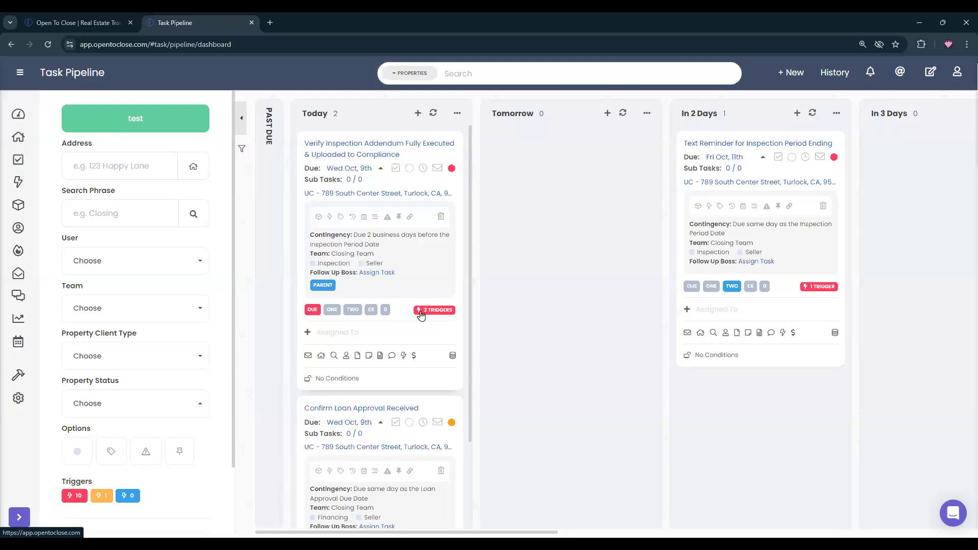
# Mark Verify Inspection Addendum Fully Executed complete and dismiss its Send Email trigger result.
pyautogui.click(396, 169)
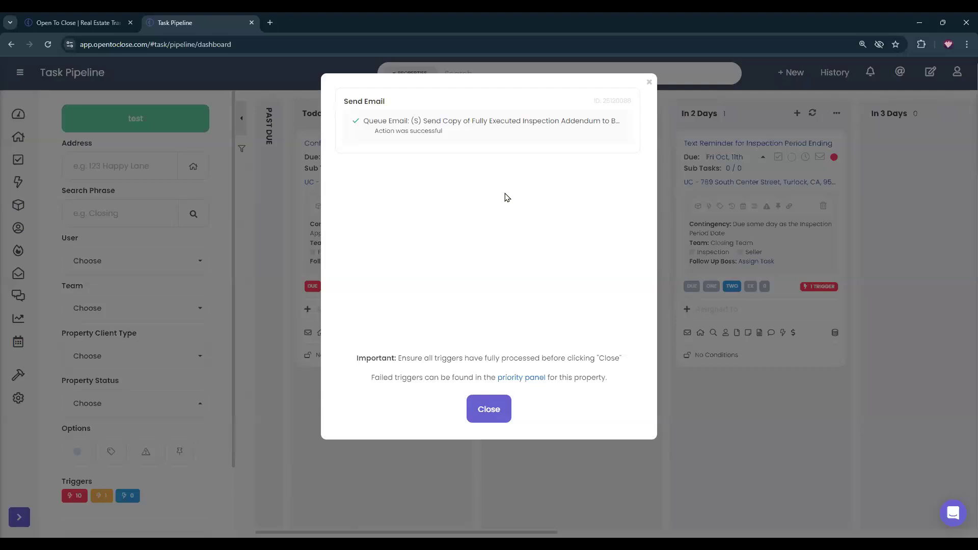
pyautogui.click(481, 417)
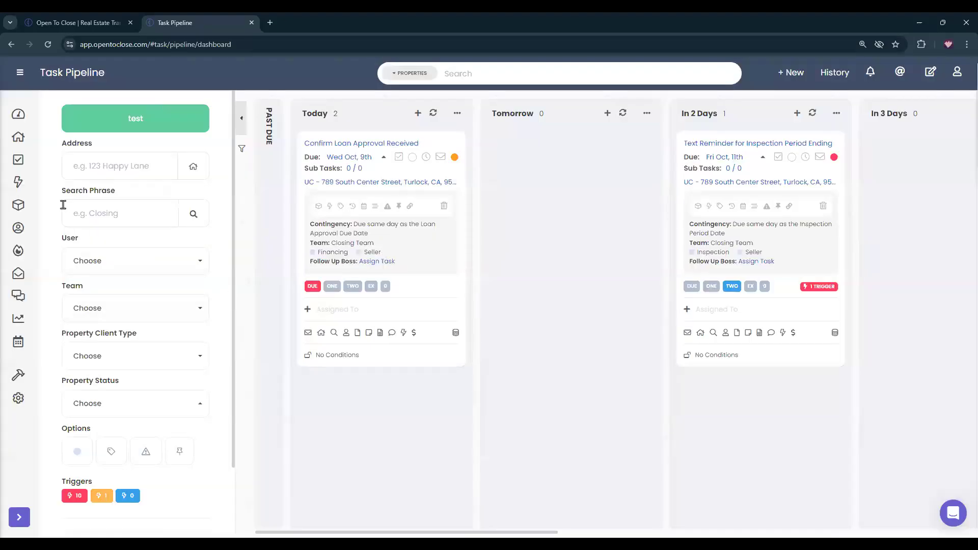
# Browse the Trigger Pipeline's trigger columns.
pyautogui.click(15, 185)
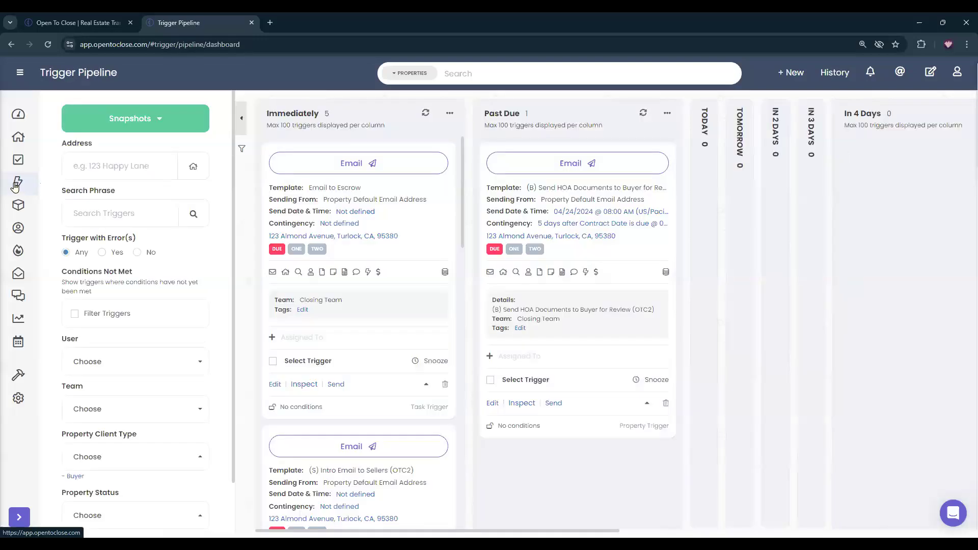
pyautogui.scroll(-3, 339, 227)
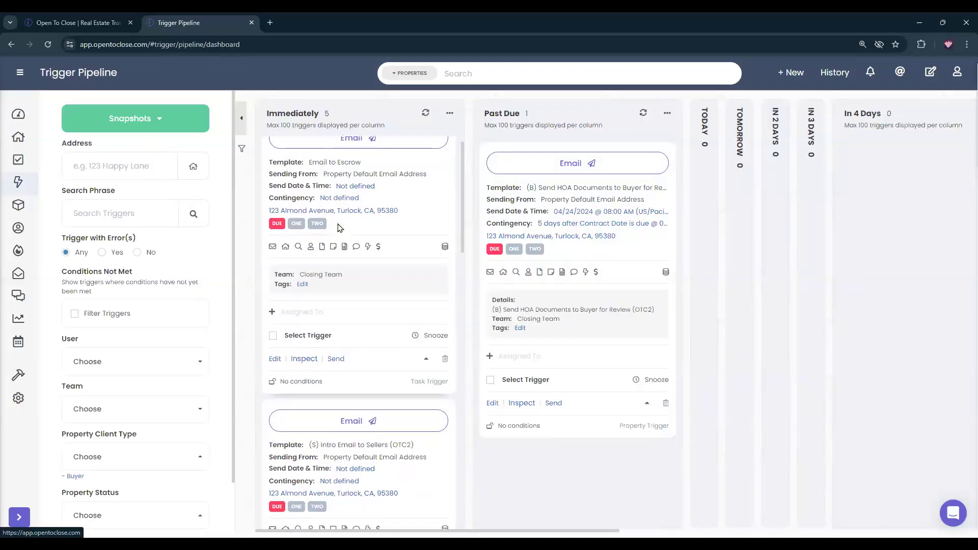
pyautogui.scroll(-4, 340, 227)
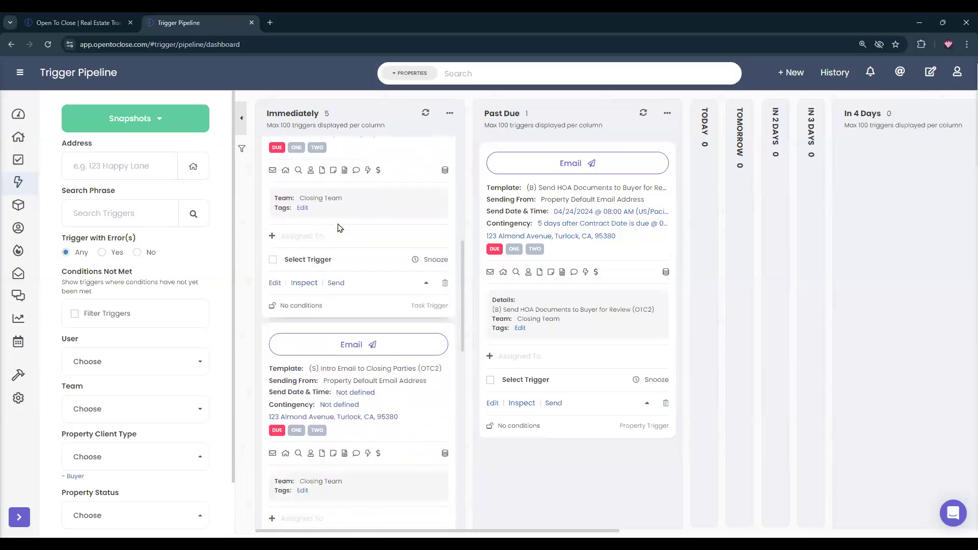
pyautogui.scroll(-7, 339, 227)
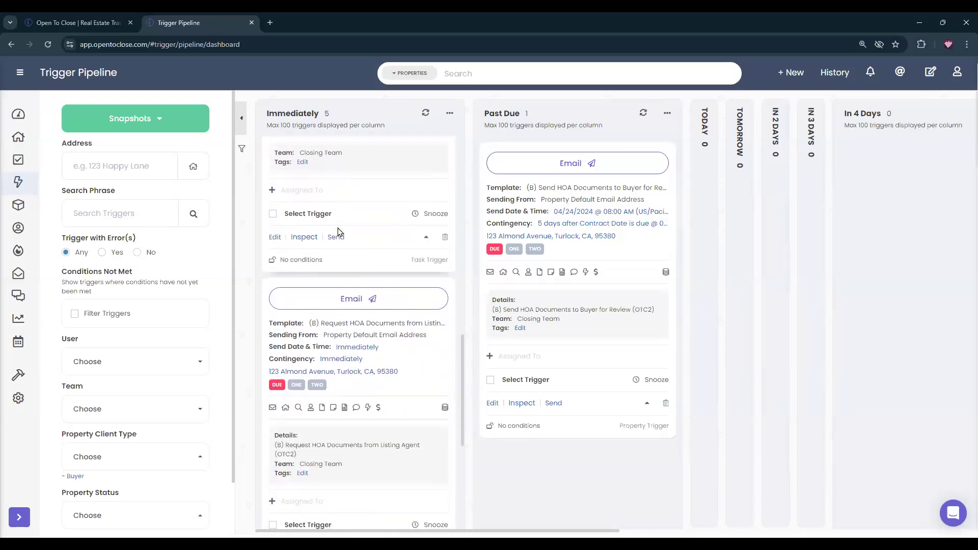
pyautogui.scroll(-4, 339, 232)
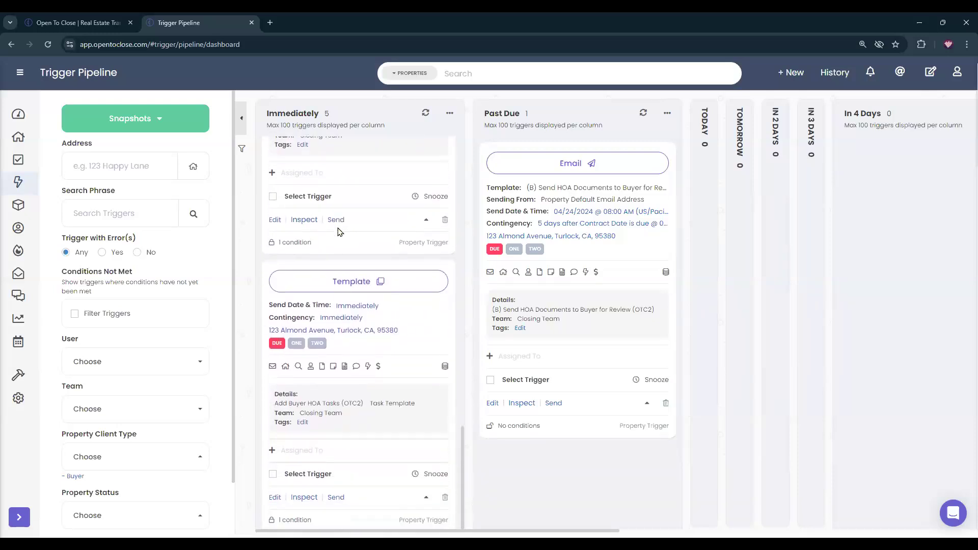
pyautogui.scroll(5, 398, 433)
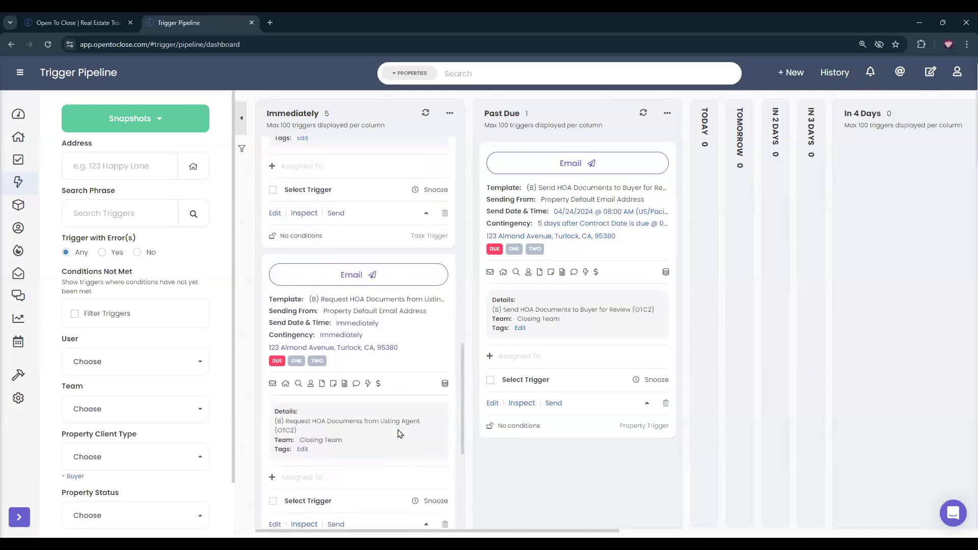
pyautogui.scroll(5, 395, 414)
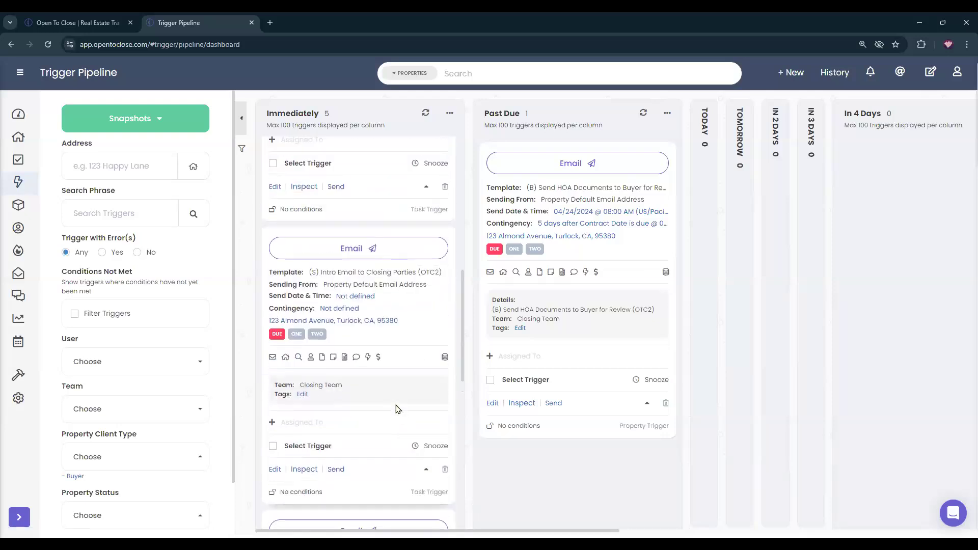
pyautogui.scroll(5, 396, 405)
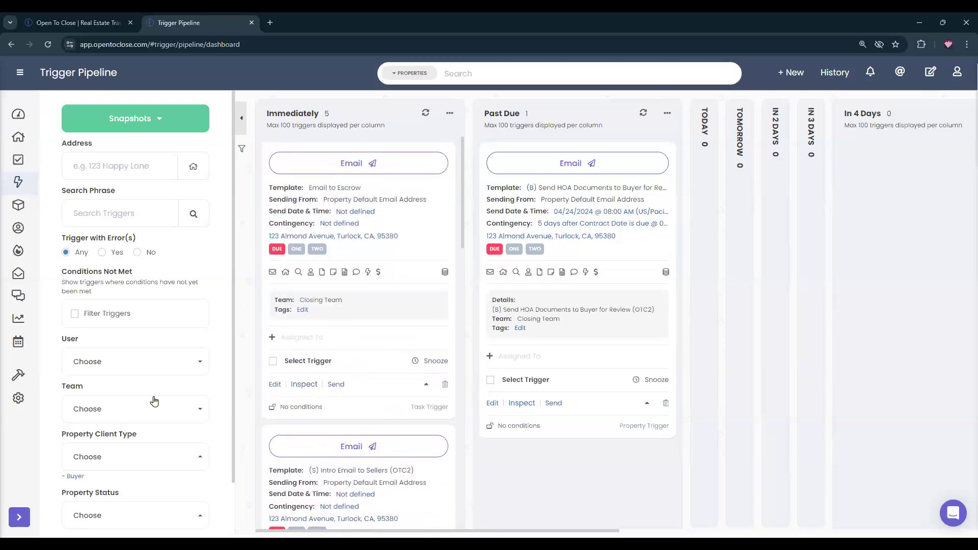
# Filter triggers to Buyer client-type properties, review them, then return to Task Pipeline.
pyautogui.click(77, 477)
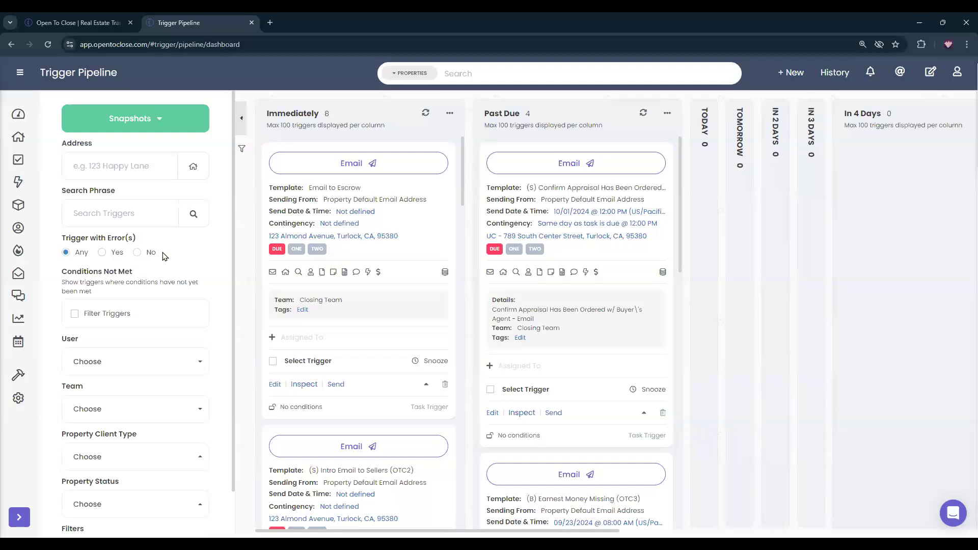
pyautogui.scroll(-2, 342, 229)
pyautogui.scroll(-10, 341, 239)
pyautogui.scroll(-5, 340, 255)
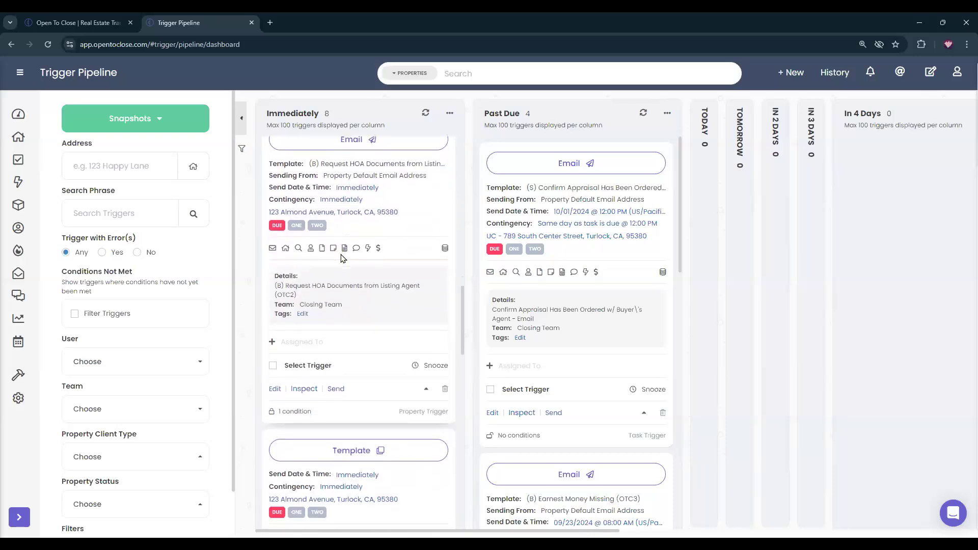
pyautogui.scroll(-3, 340, 257)
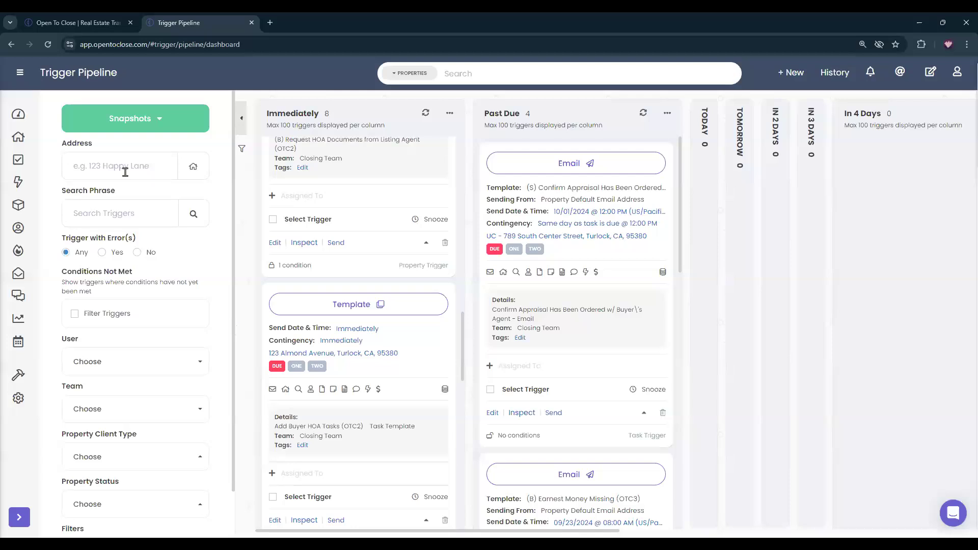
pyautogui.click(18, 160)
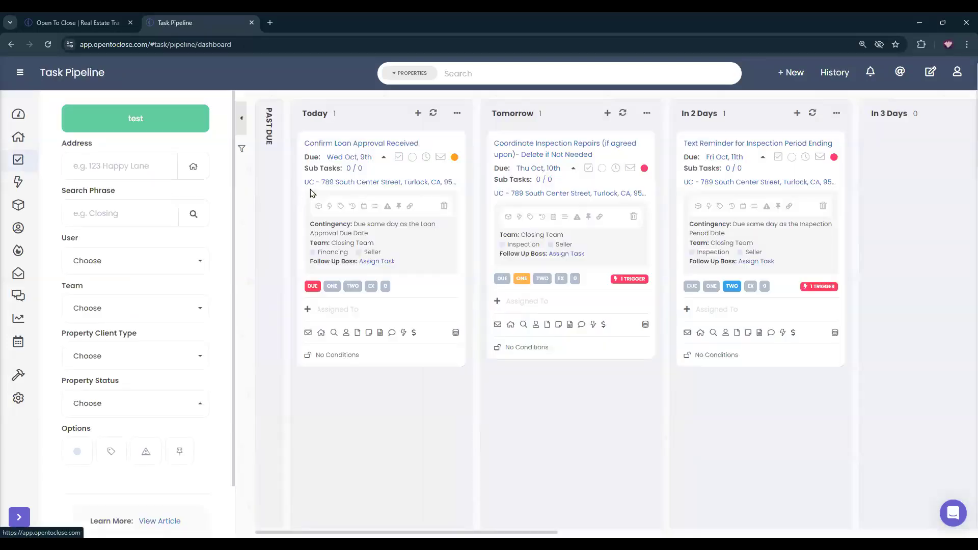
pyautogui.click(19, 182)
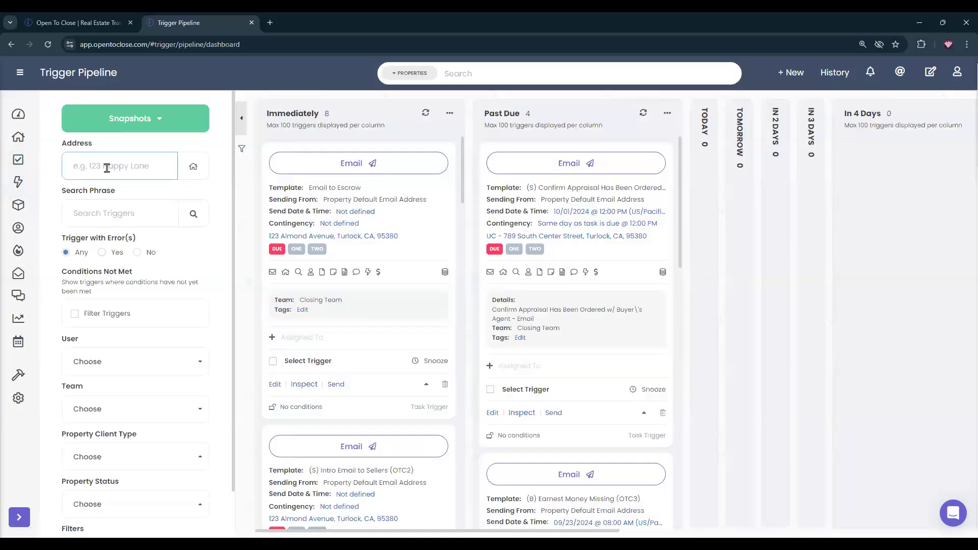
pyautogui.write('ucn ')
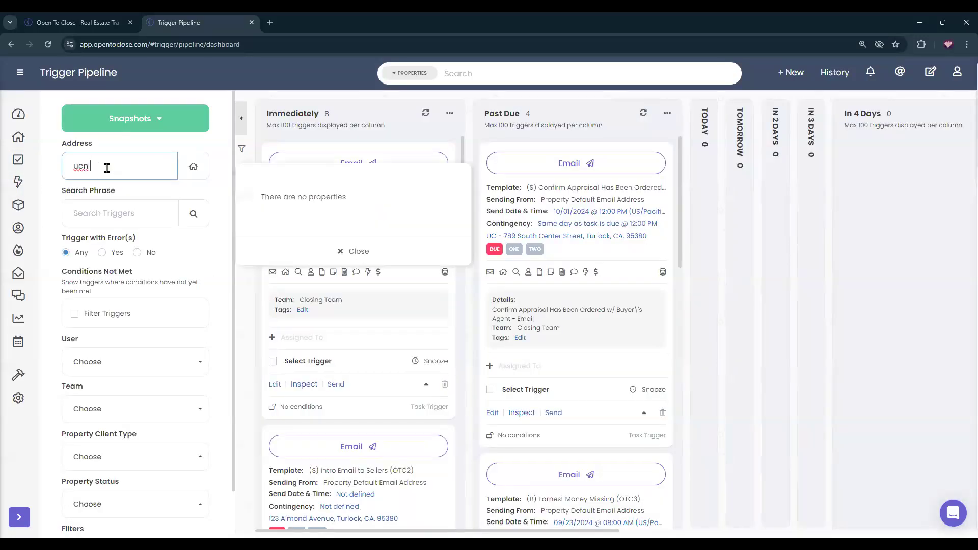
pyautogui.write(' -')
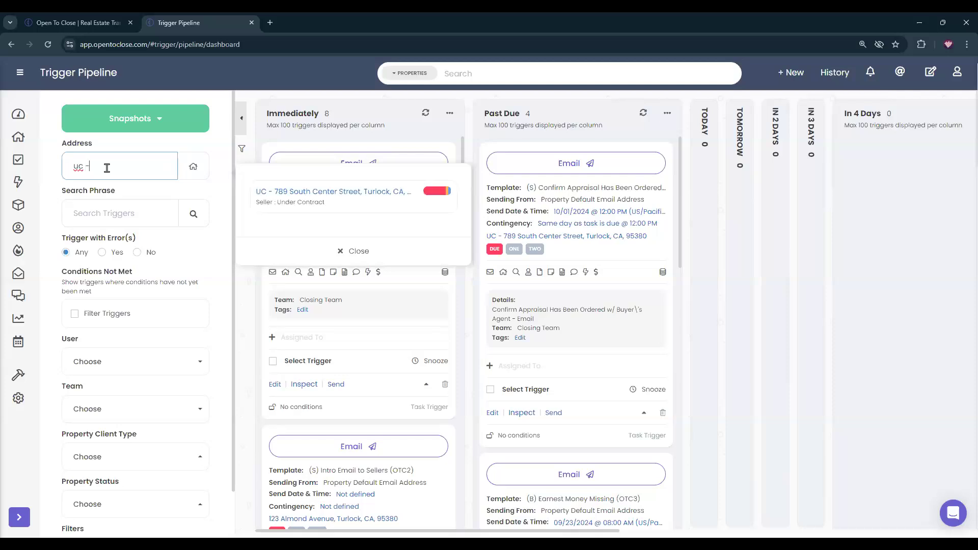
pyautogui.click(377, 190)
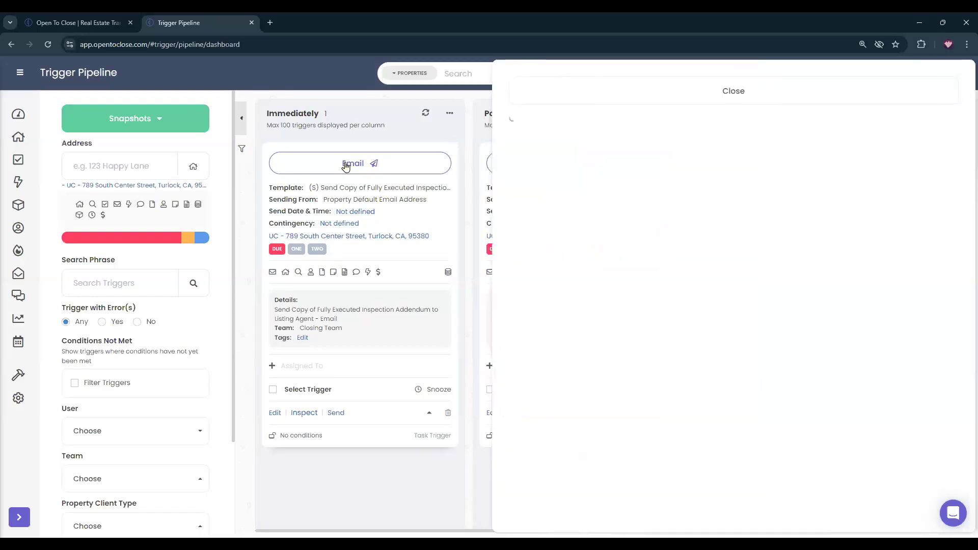
pyautogui.click(347, 163)
pyautogui.click(529, 92)
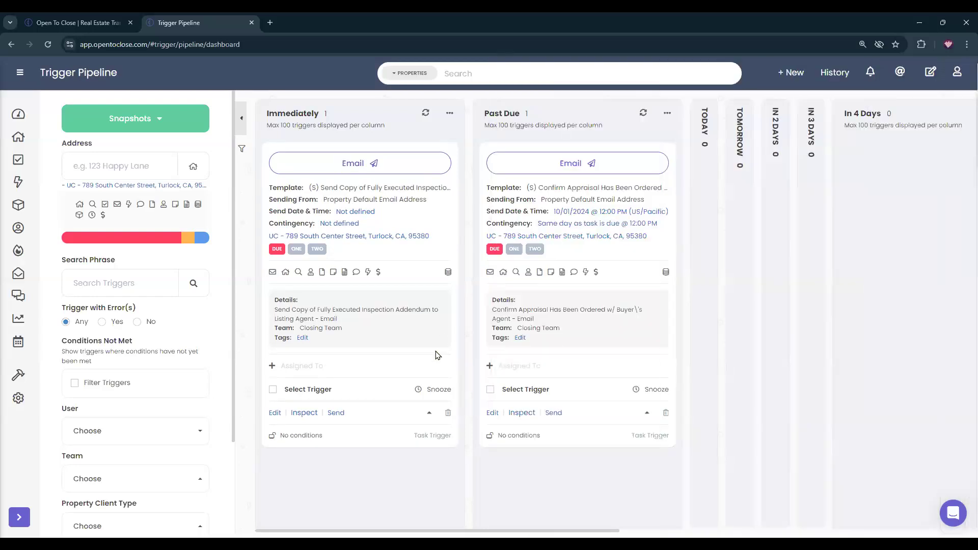
# Inspect the email trigger's message and merge fields.
pyautogui.click(305, 412)
pyautogui.scroll(-3, 252, 254)
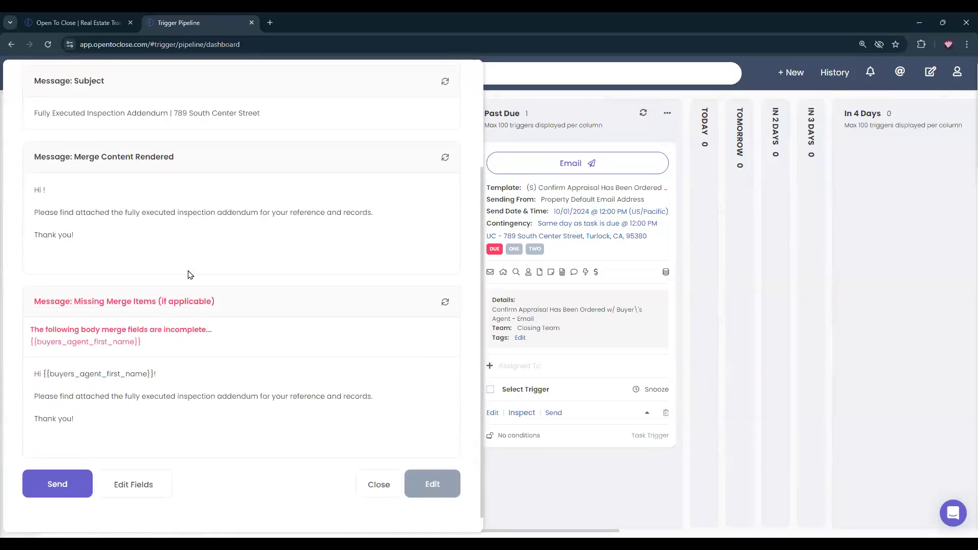
pyautogui.scroll(3, 191, 275)
pyautogui.scroll(-3, 154, 410)
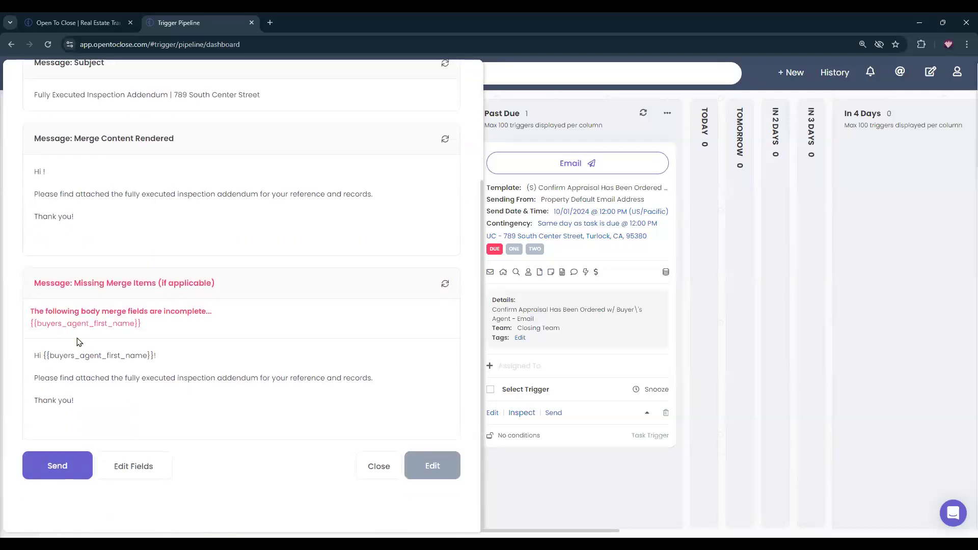
pyautogui.scroll(3, 79, 342)
pyautogui.click(246, 91)
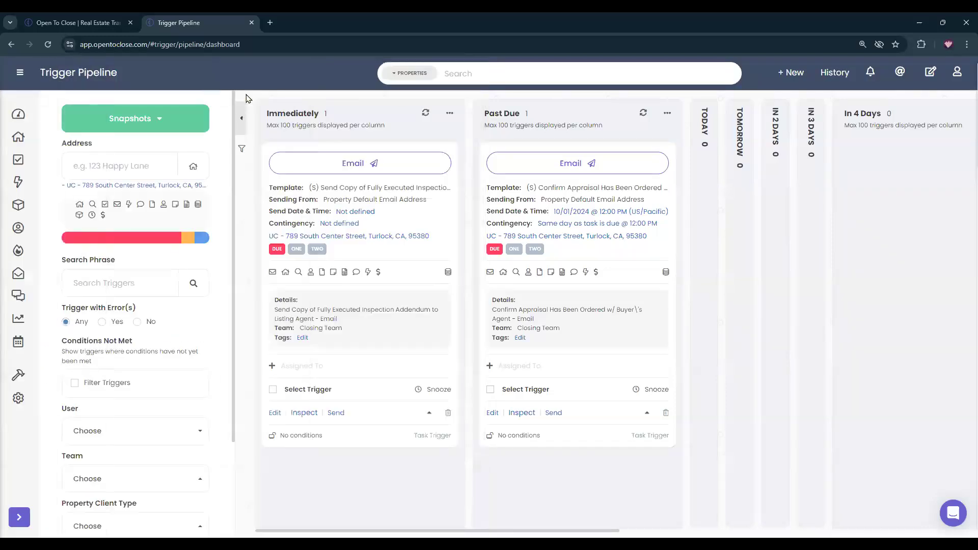
# Search the contacts by name and add the found contact to the property.
pyautogui.click(309, 276)
pyautogui.click(351, 171)
pyautogui.write('hannah')
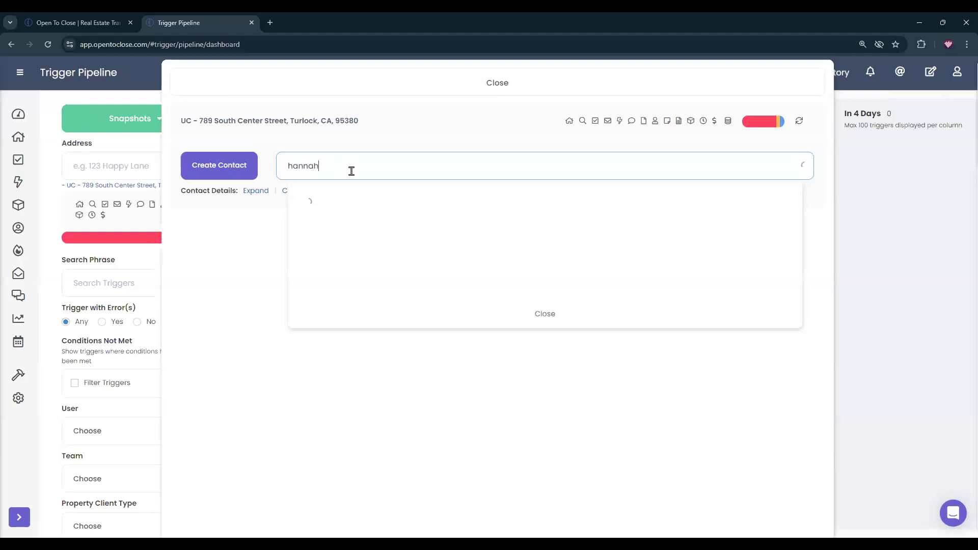
pyautogui.click(339, 201)
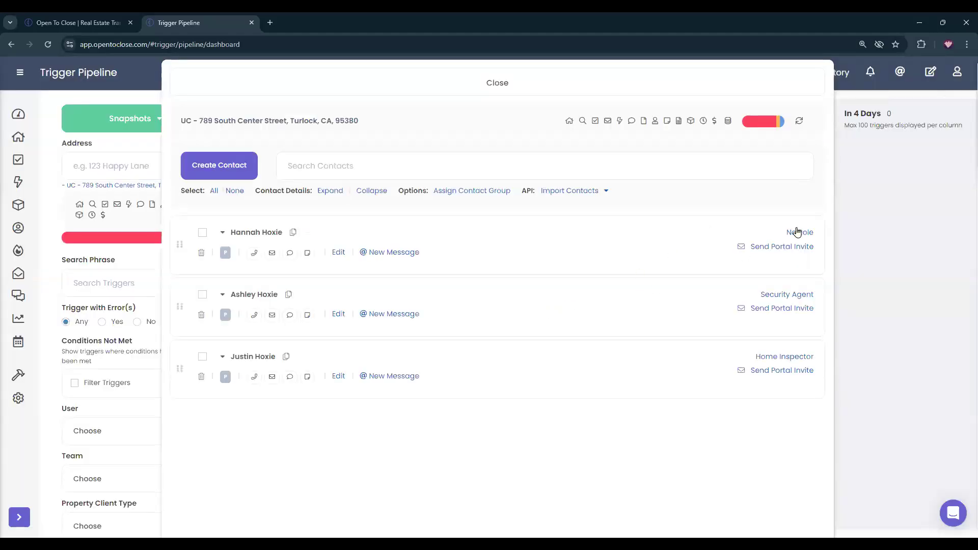
# Assign contact roles using 'buyer', 'buyer' and 'seller' filters, starting with Buyer's Agent.
pyautogui.click(797, 232)
pyautogui.write('buyer')
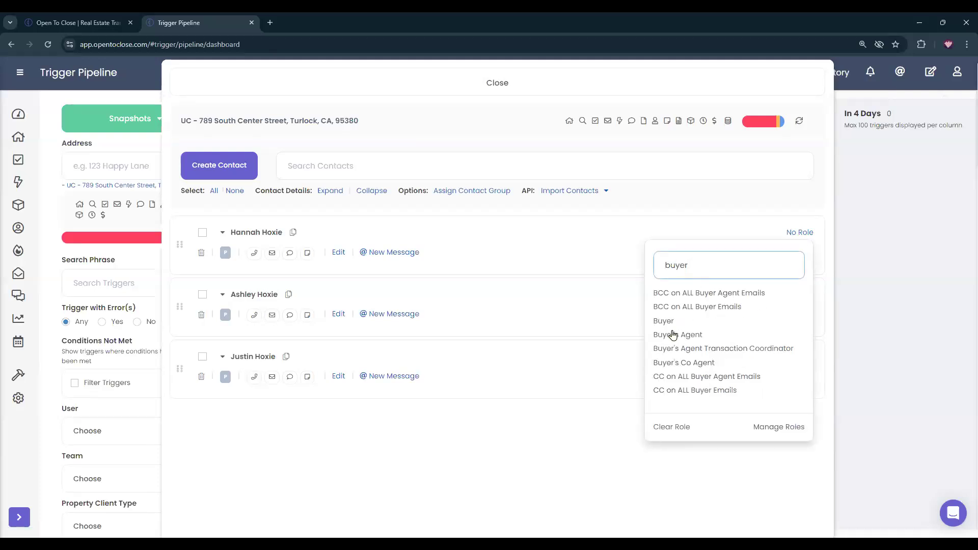
pyautogui.click(674, 334)
pyautogui.click(771, 296)
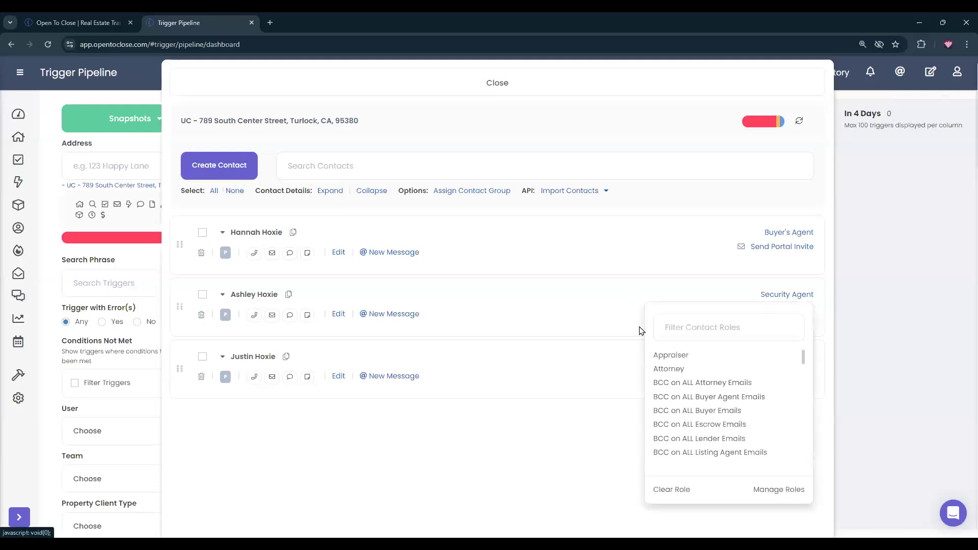
pyautogui.click(693, 325)
pyautogui.write('b')
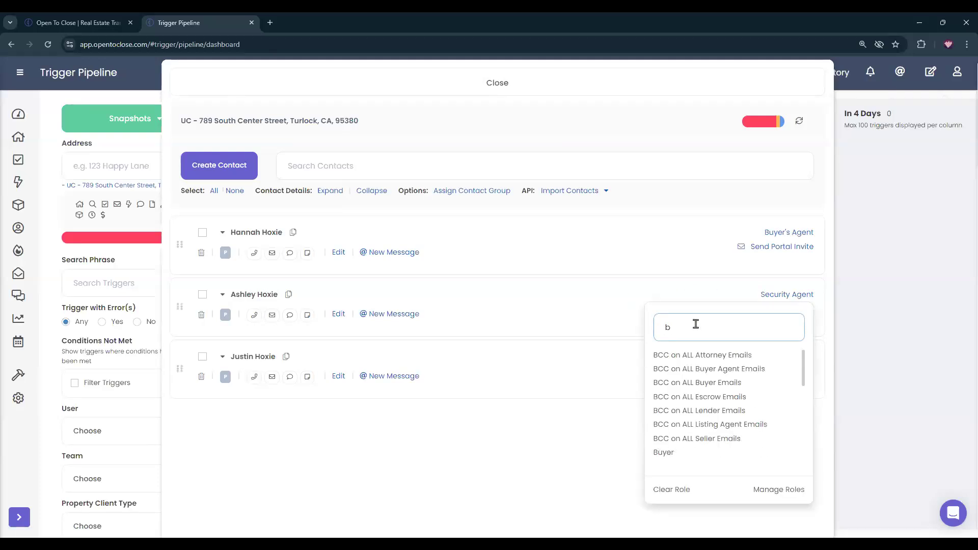
pyautogui.write('uyer')
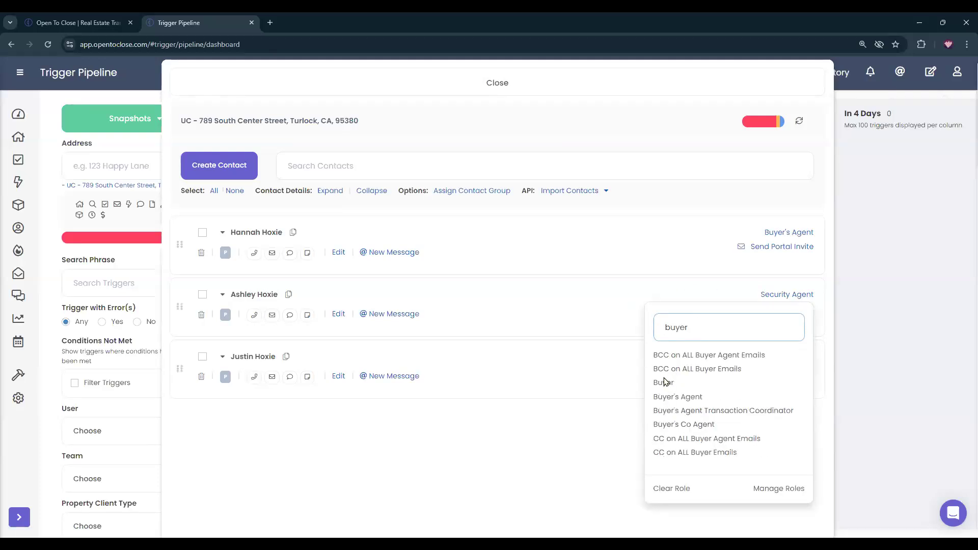
pyautogui.click(665, 383)
pyautogui.click(781, 358)
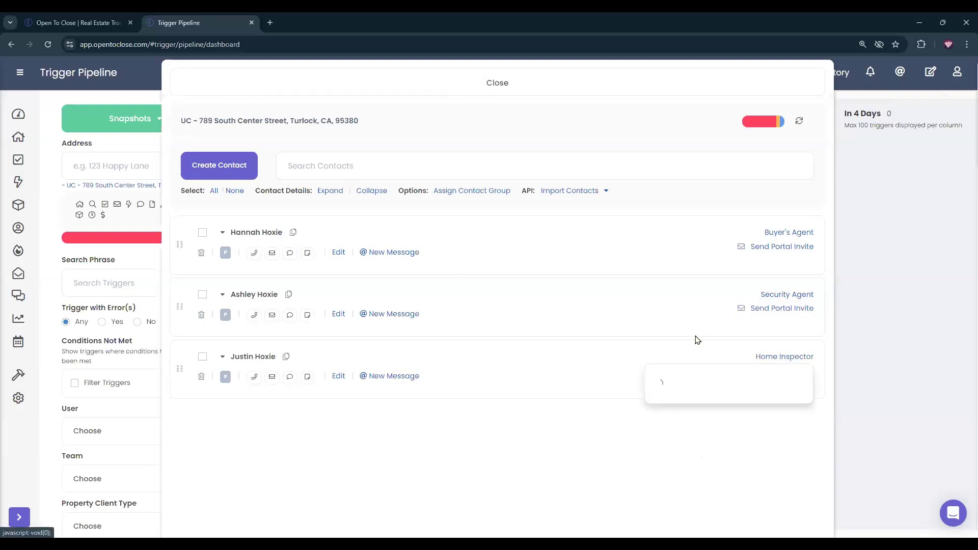
pyautogui.click(688, 384)
pyautogui.write('seller')
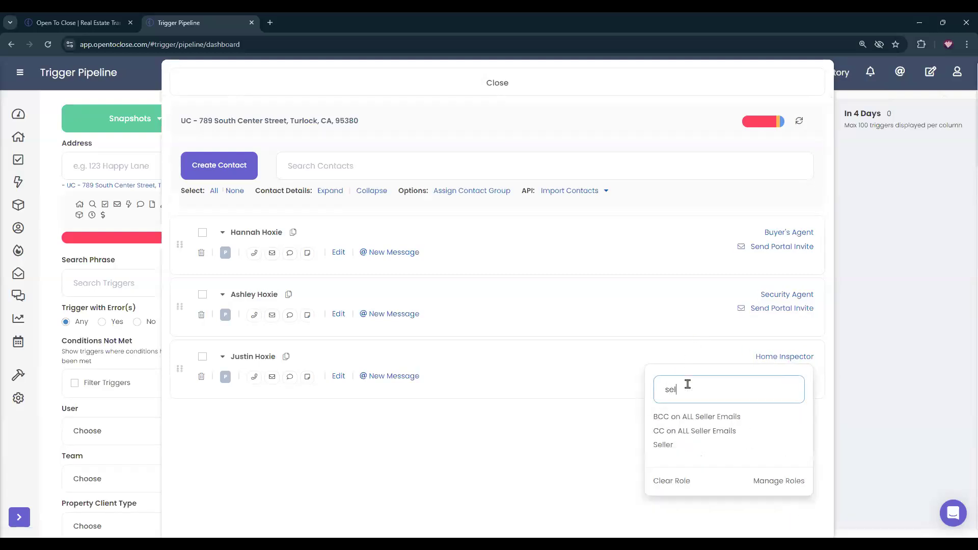
pyautogui.click(665, 445)
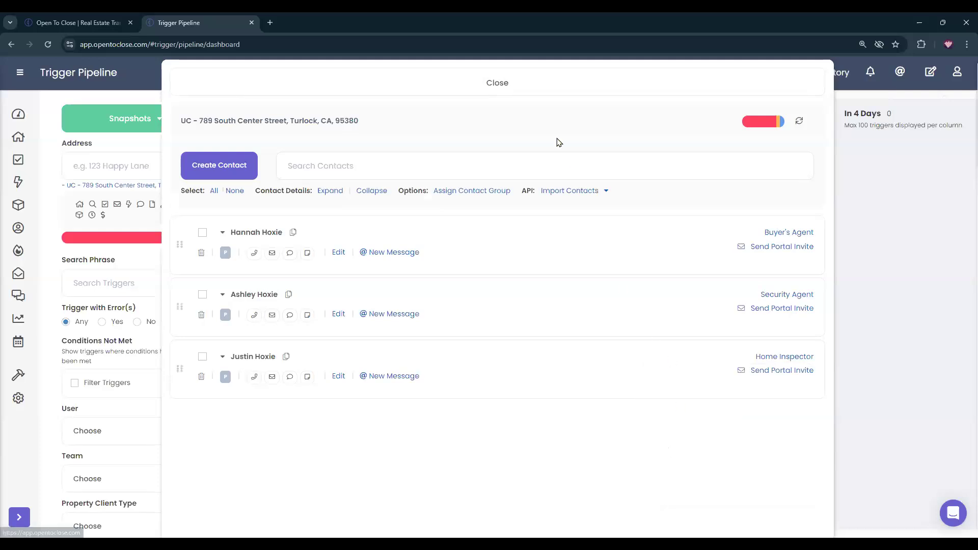
# Close the contacts window and review the immediate trigger's email message preview.
pyautogui.click(522, 90)
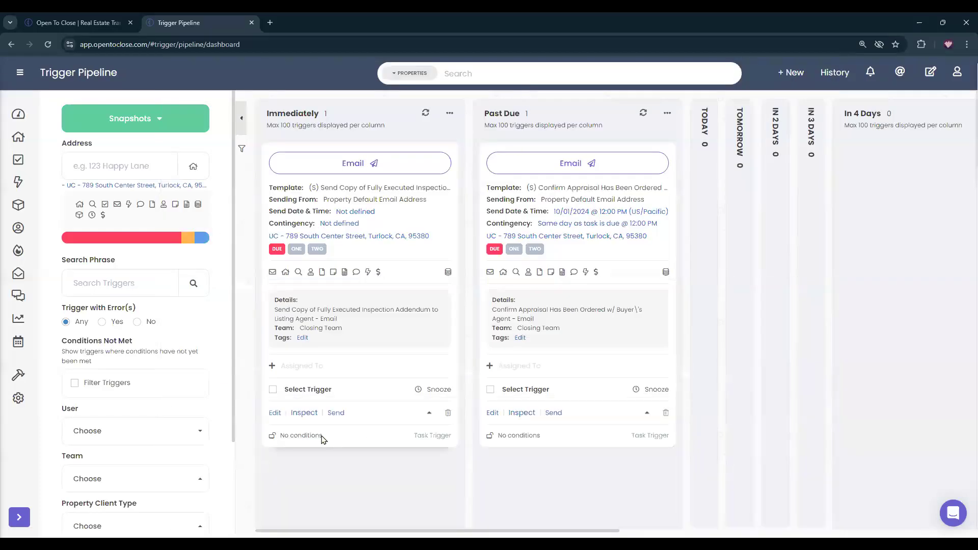
pyautogui.click(305, 413)
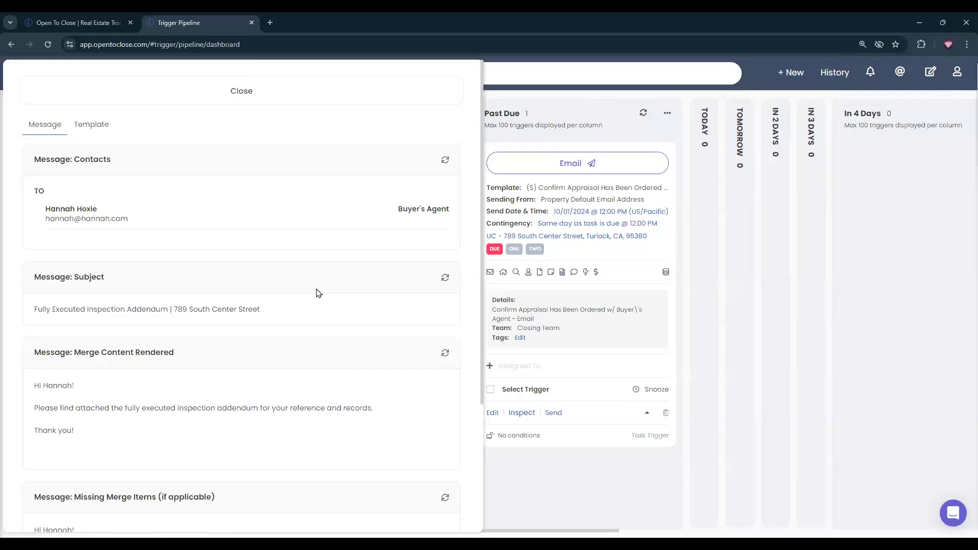
pyautogui.scroll(-3, 318, 305)
pyautogui.scroll(-1, 318, 312)
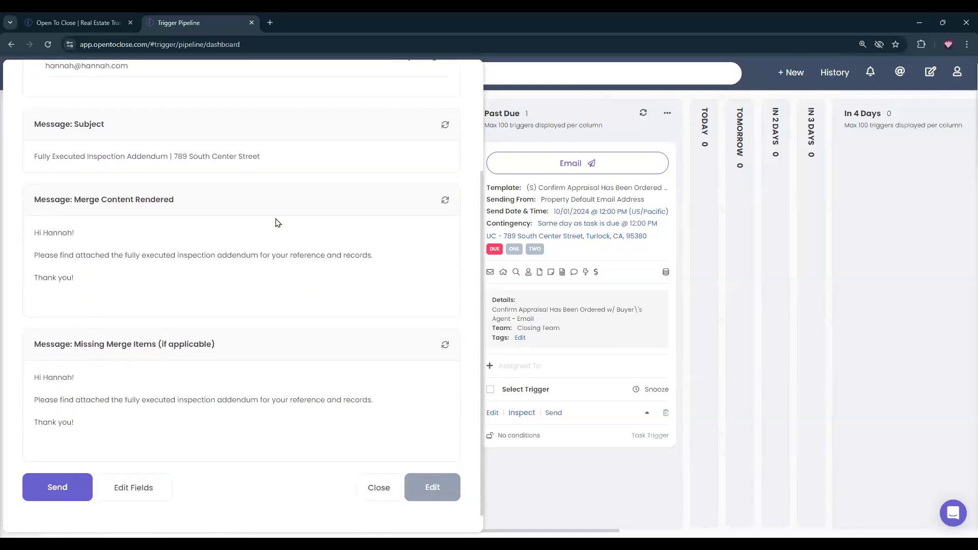
pyautogui.scroll(-1, 276, 221)
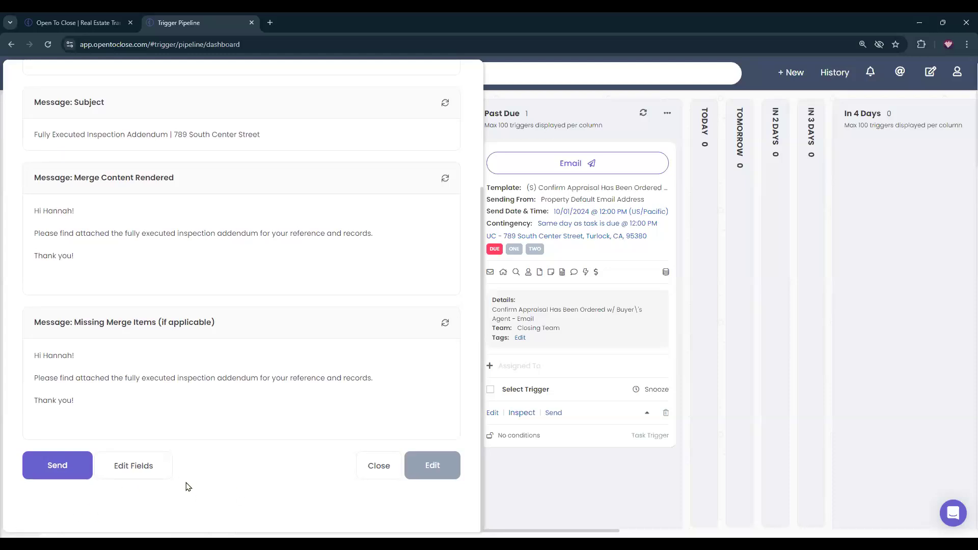
pyautogui.scroll(10, 188, 486)
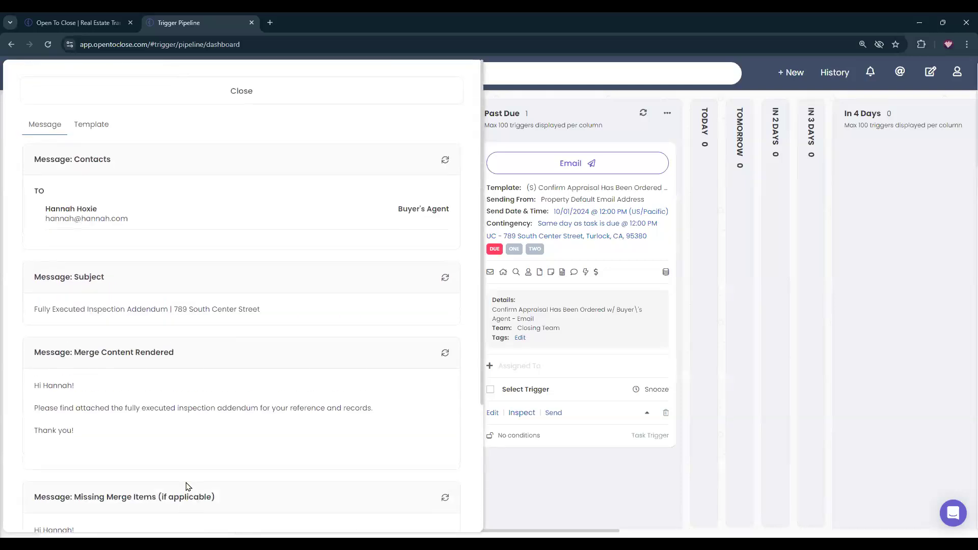
pyautogui.click(255, 92)
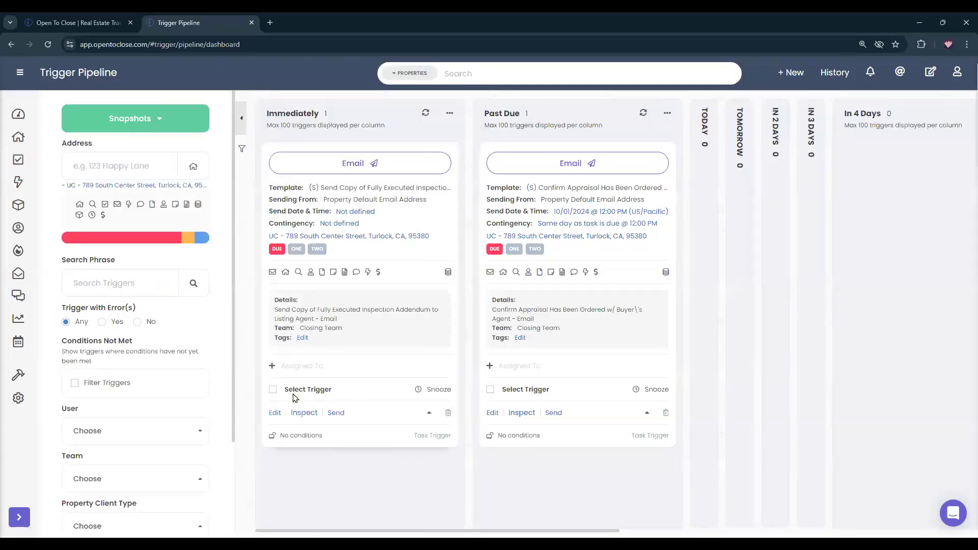
# Manually send the inspection addendum email trigger and confirm executing it.
pyautogui.click(274, 390)
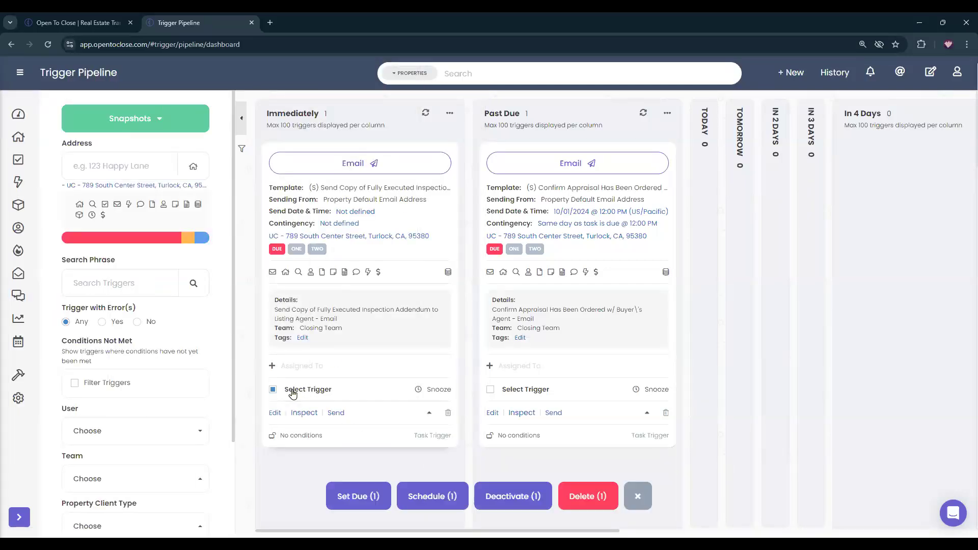
pyautogui.click(436, 500)
pyautogui.click(614, 305)
pyautogui.click(638, 496)
pyautogui.click(334, 413)
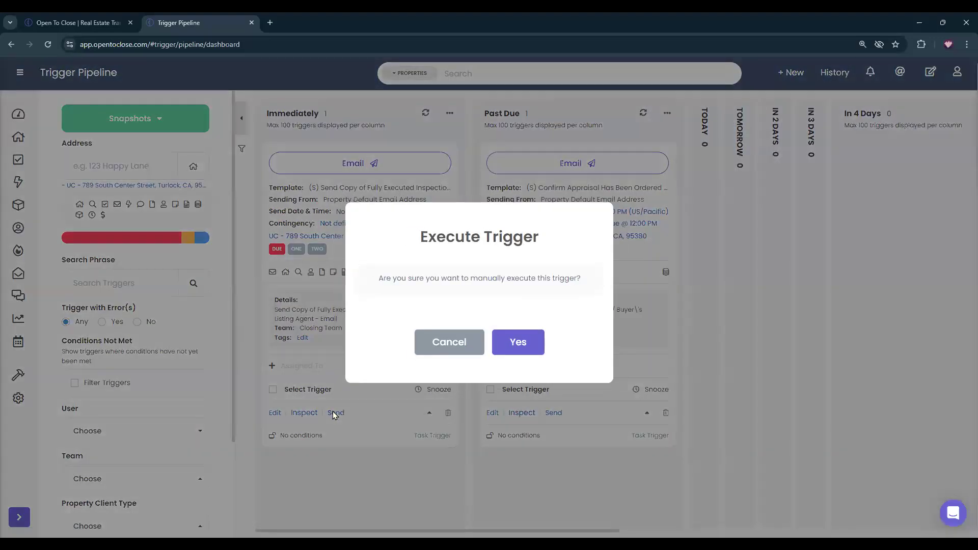
pyautogui.click(521, 344)
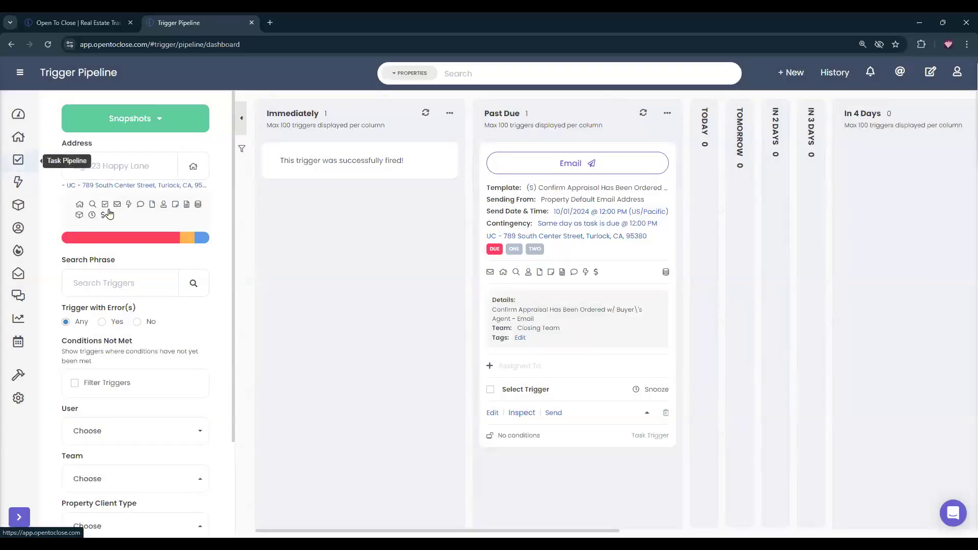
pyautogui.click(64, 186)
pyautogui.click(18, 160)
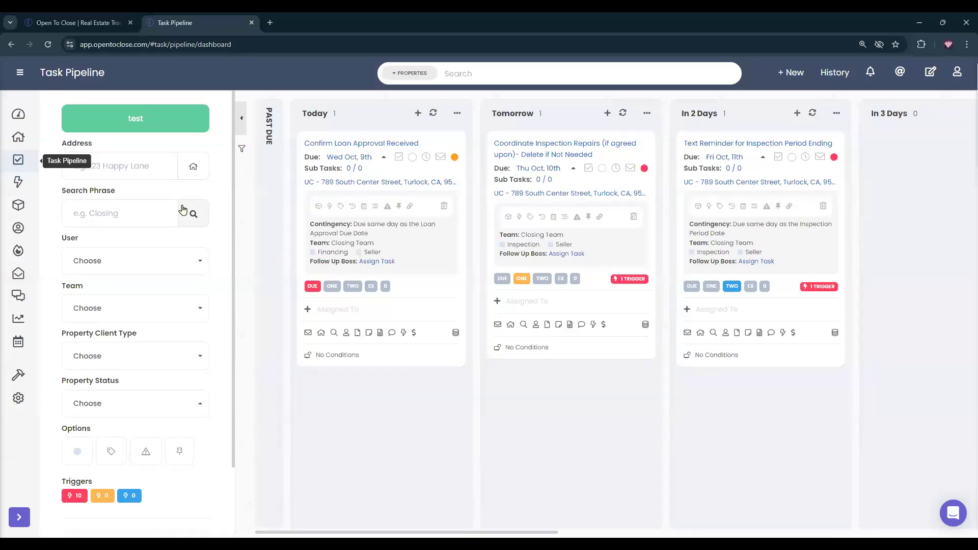
pyautogui.click(17, 138)
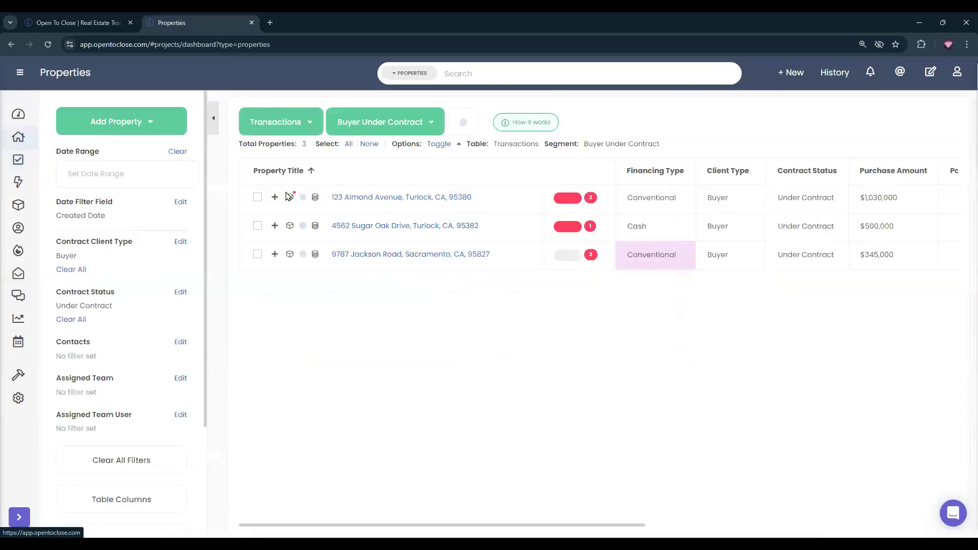
pyautogui.click(381, 258)
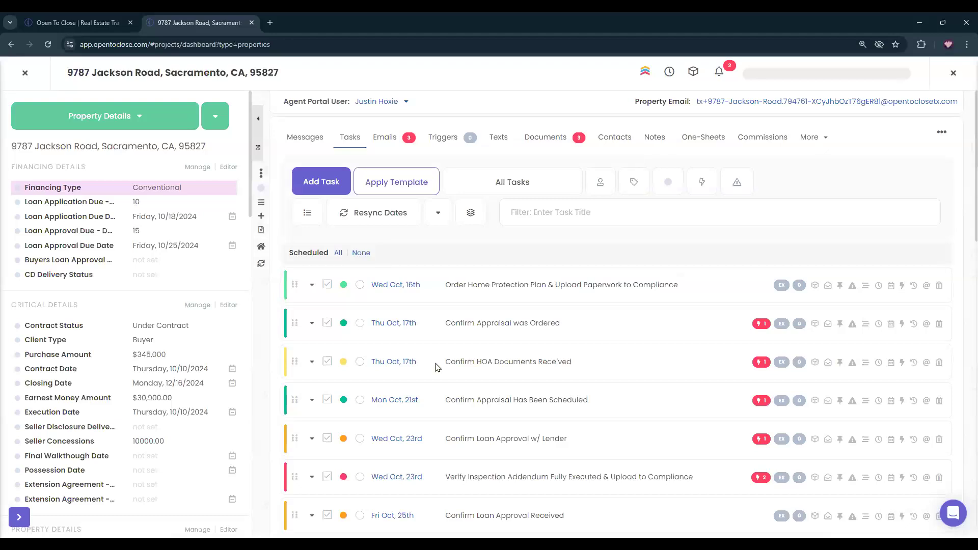
pyautogui.scroll(-15, 469, 301)
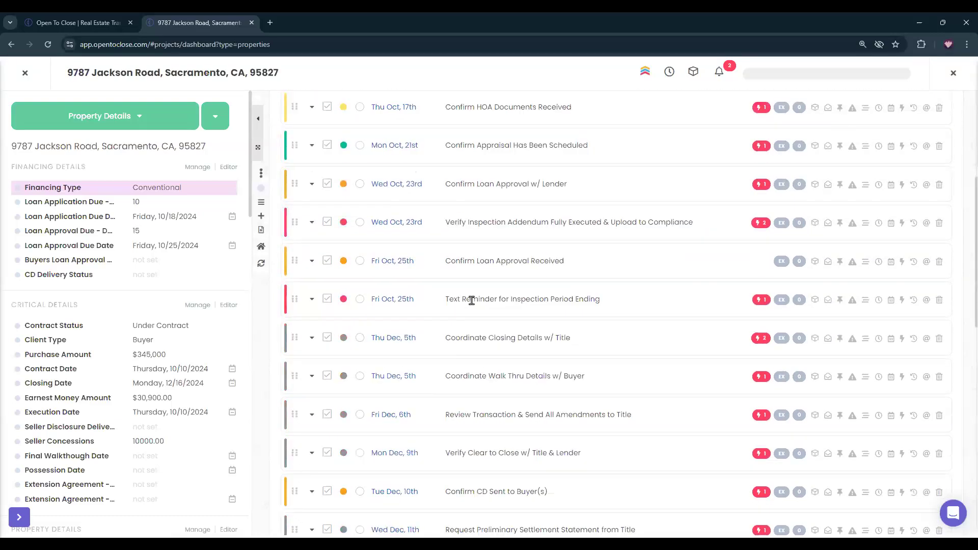
pyautogui.scroll(1, 487, 253)
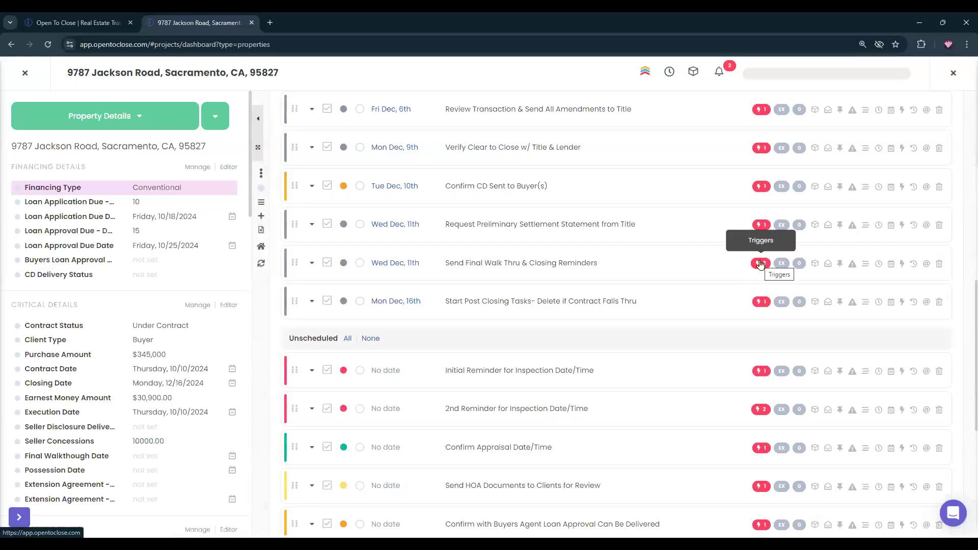
# Show the final walk-thru task's triggers and review the closing parties reminder email.
pyautogui.click(761, 263)
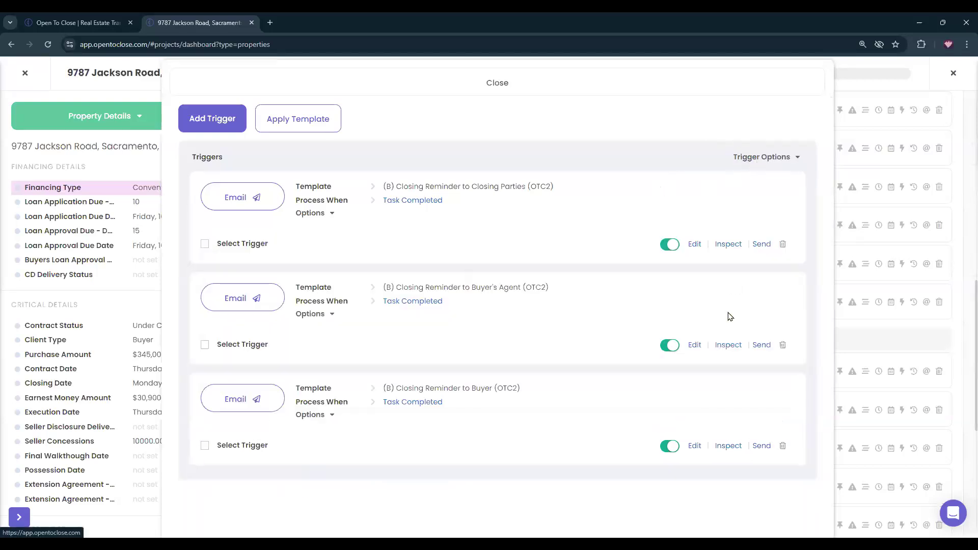
pyautogui.click(719, 246)
pyautogui.scroll(-4, 273, 310)
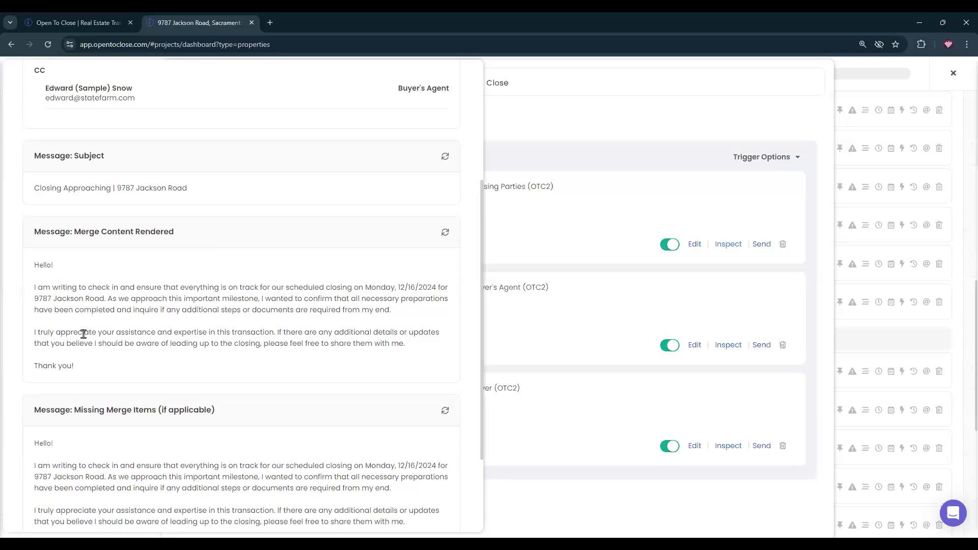
pyautogui.scroll(4, 312, 349)
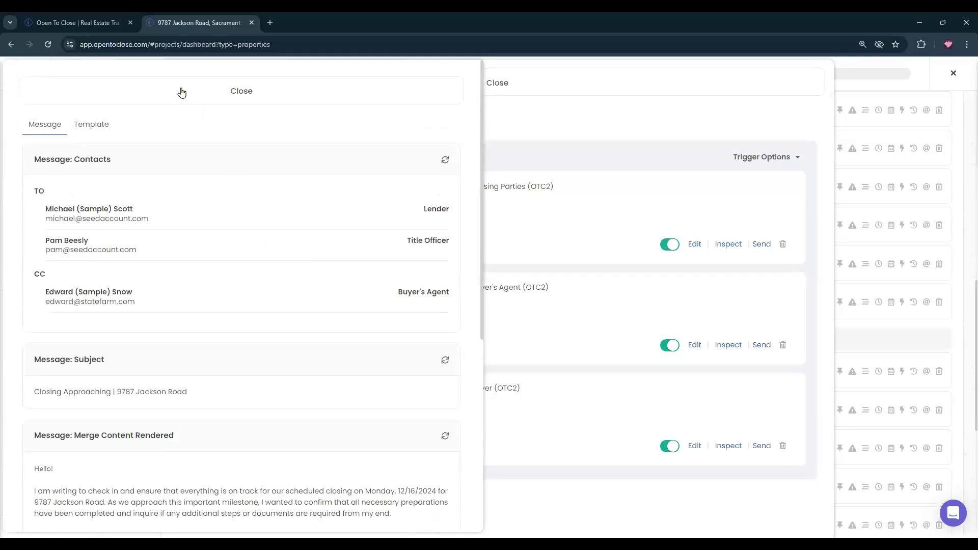
pyautogui.click(181, 91)
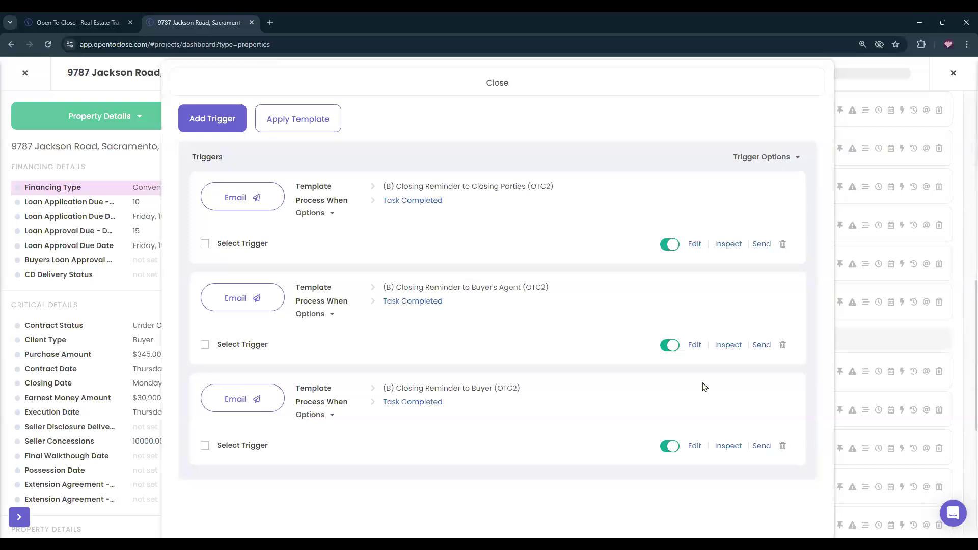
# Review the buyer's agent closing reminder email, then close the preview.
pyautogui.click(727, 346)
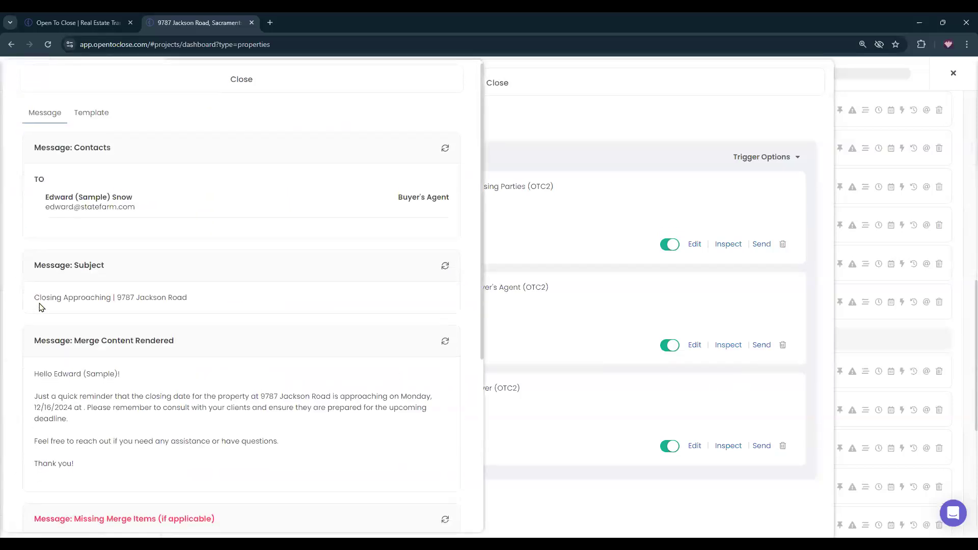
pyautogui.scroll(-3, 43, 331)
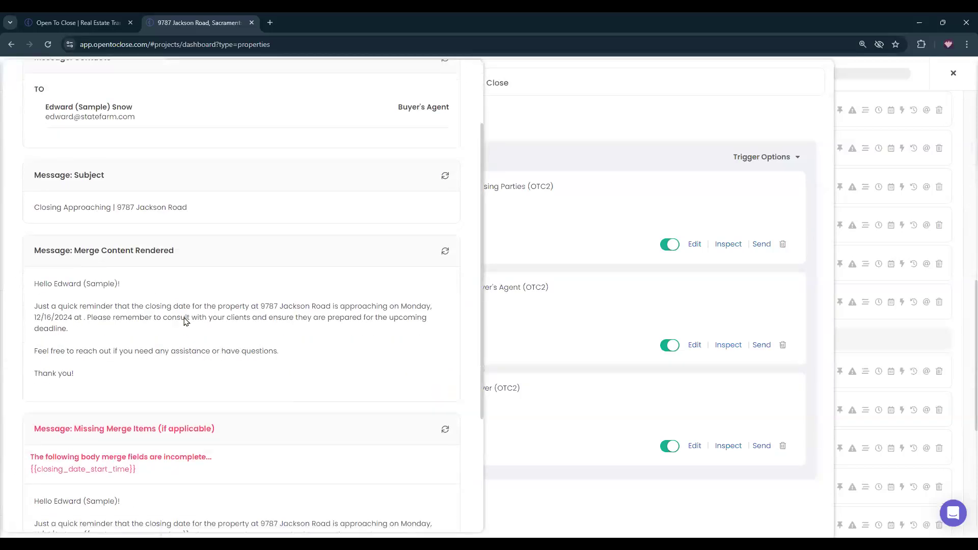
pyautogui.scroll(1, 383, 299)
pyautogui.scroll(2, 383, 299)
pyautogui.click(284, 98)
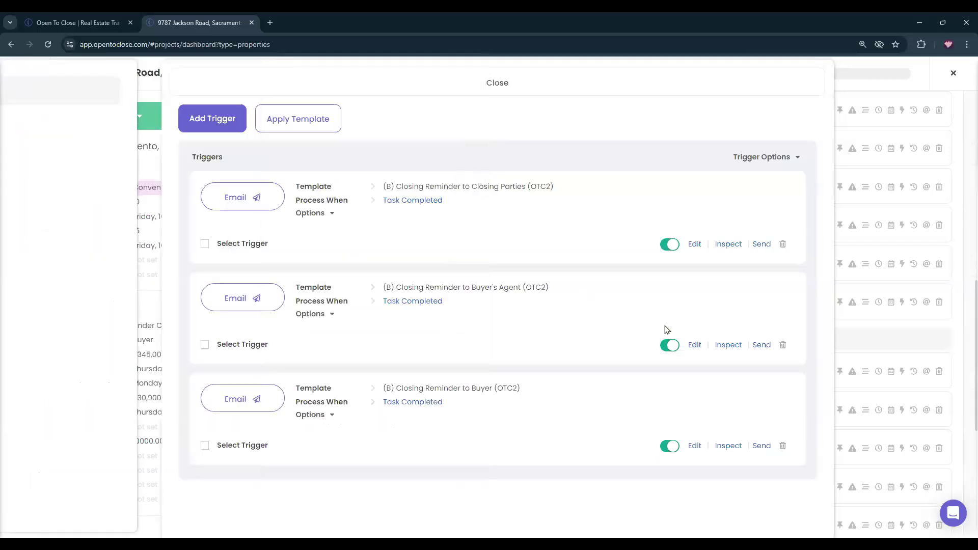
pyautogui.click(727, 448)
pyautogui.scroll(-3, 86, 341)
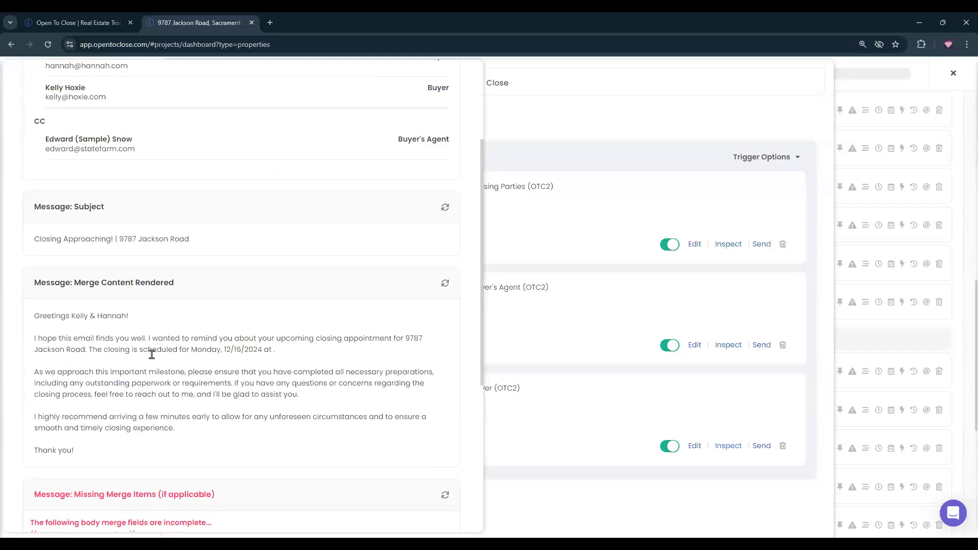
pyautogui.scroll(-2, 152, 355)
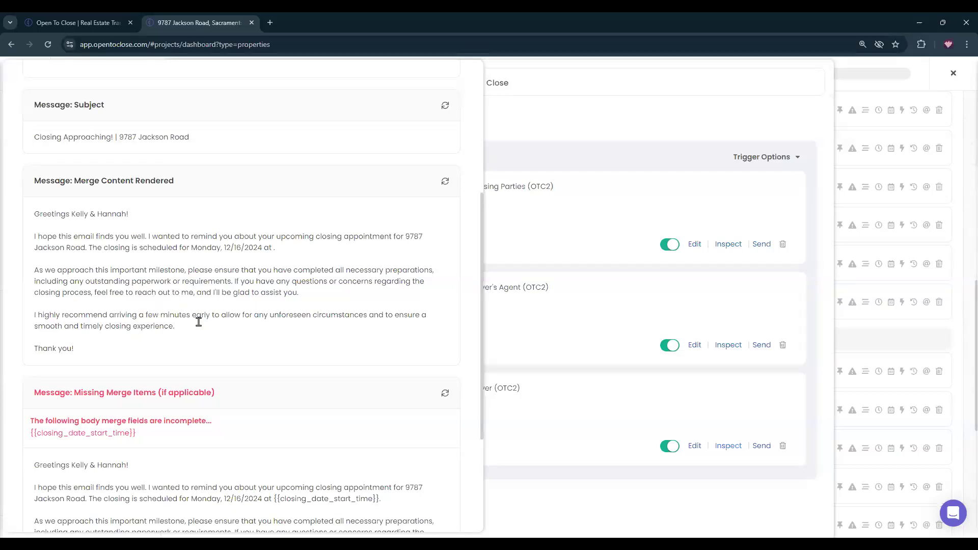
pyautogui.scroll(5, 199, 322)
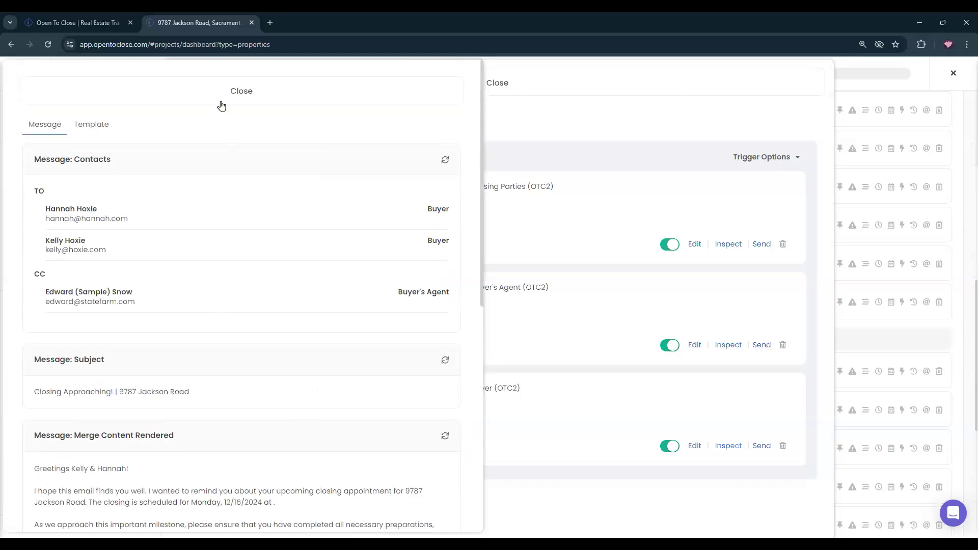
pyautogui.click(218, 90)
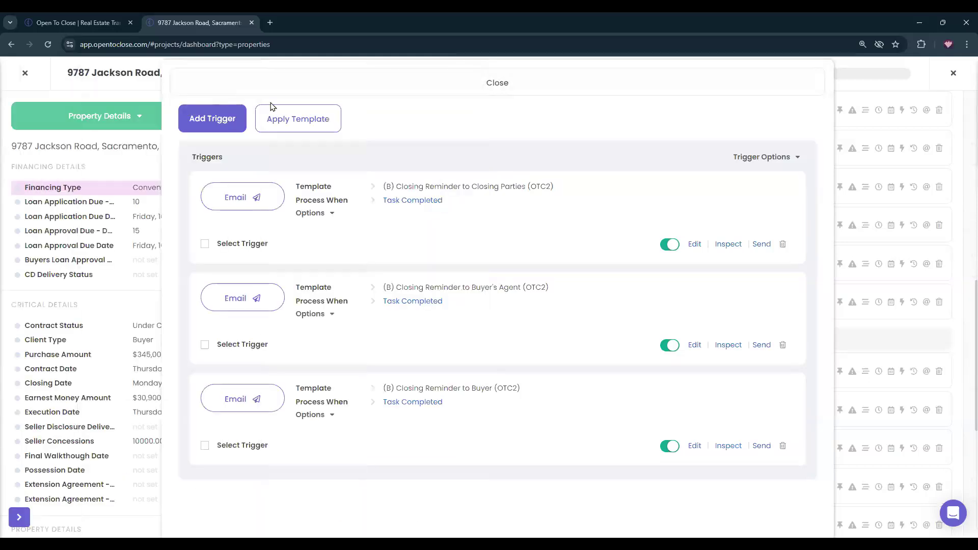
# Add a new Send Email trigger that fires on Task Not Completed.
pyautogui.click(213, 122)
pyautogui.click(226, 171)
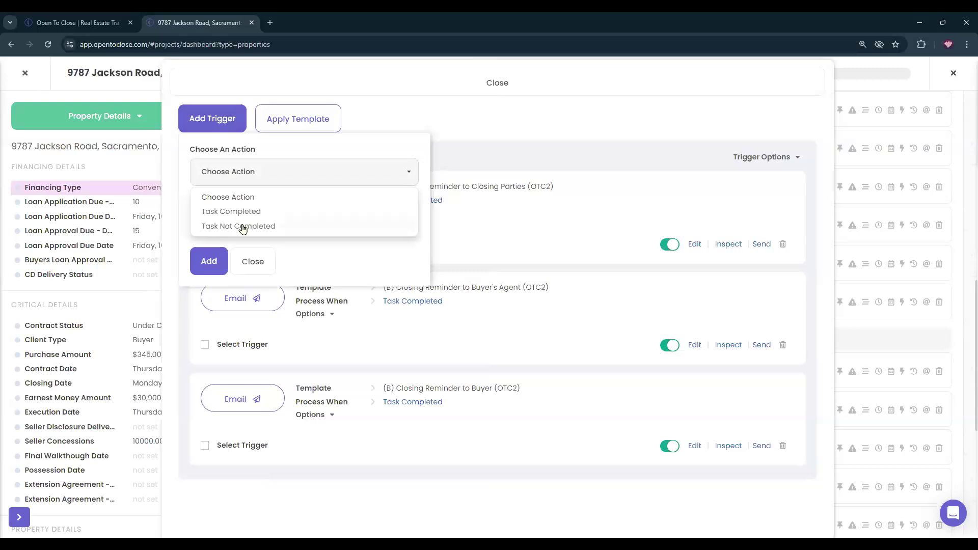
pyautogui.click(243, 228)
pyautogui.click(242, 226)
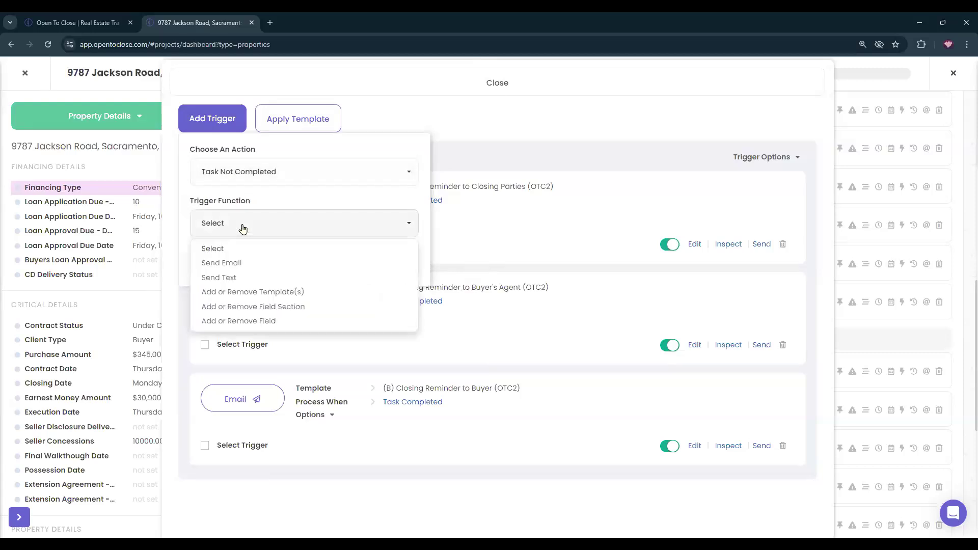
pyautogui.click(234, 264)
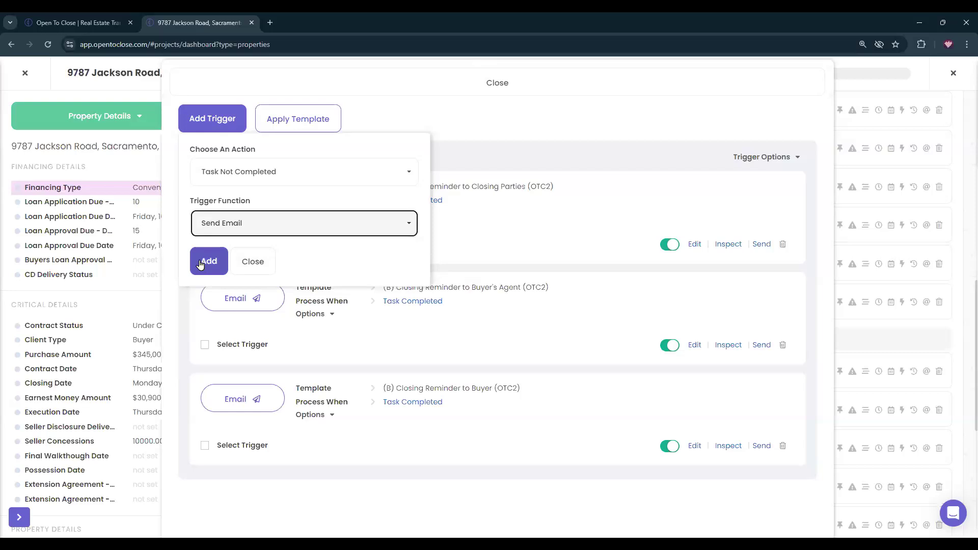
pyautogui.click(206, 260)
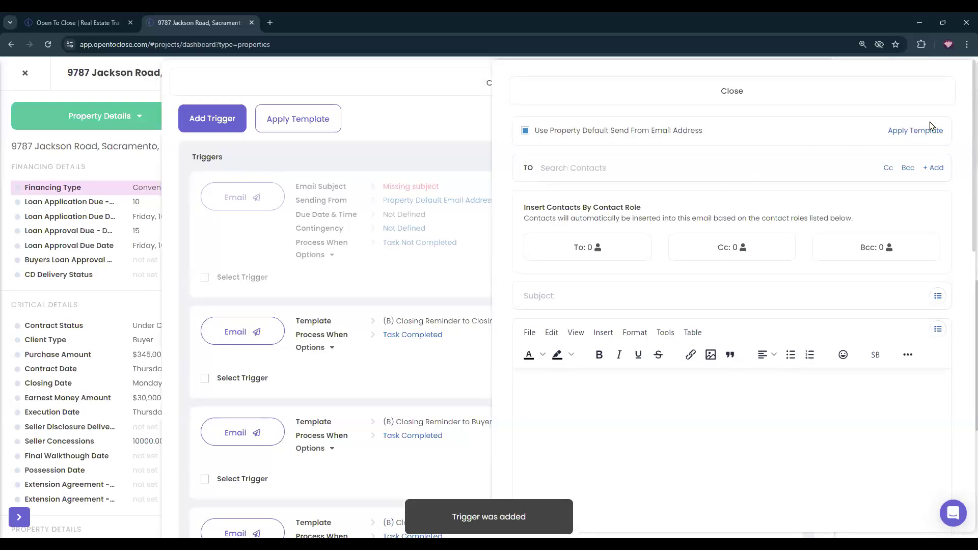
# Write the email body 'Need to reschedule final walkthrough.' and close the editor.
pyautogui.click(534, 379)
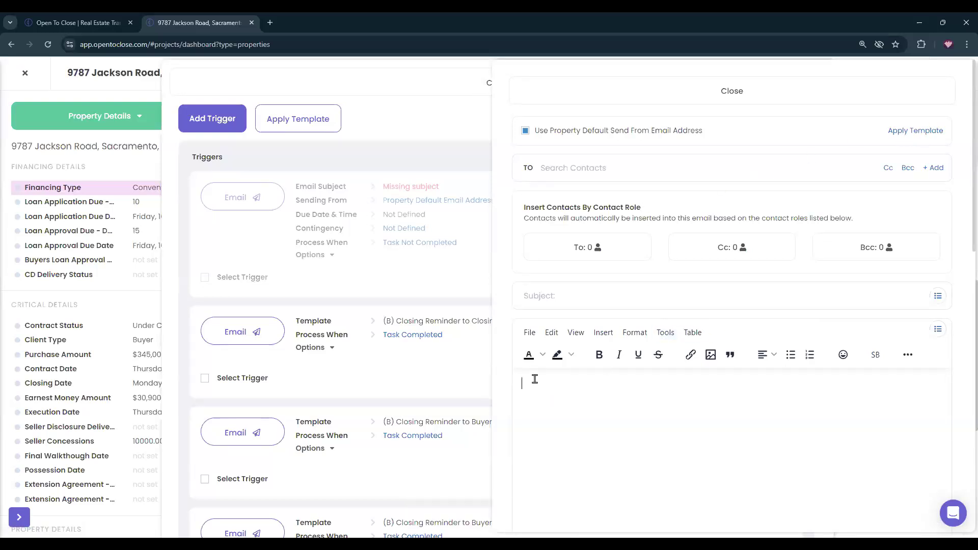
pyautogui.write('Need to s')
pyautogui.press('BackSpace')
pyautogui.press('BackSpace')
pyautogui.press('BackSpace')
pyautogui.press('BackSpace')
pyautogui.press('BackSpace')
pyautogui.write('chd')
pyautogui.press('BackSpace')
pyautogui.write('edule')
pyautogui.press('BackSpace')
pyautogui.press('BackSpace')
pyautogui.press('BackSpace')
pyautogui.press('BackSpace')
pyautogui.press('BackSpace')
pyautogui.press('BackSpace')
pyautogui.press('BackSpace')
pyautogui.write('reschedule f')
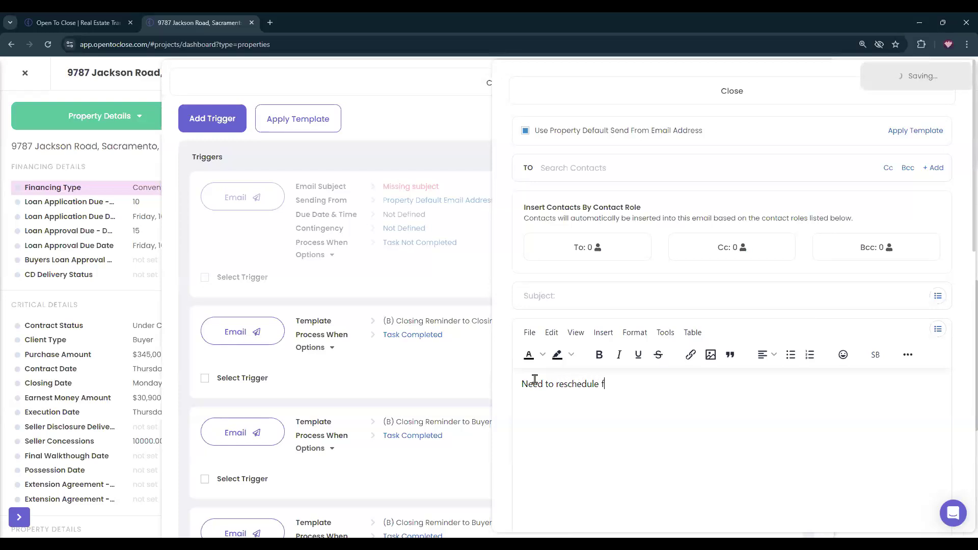
pyautogui.write('inal walk')
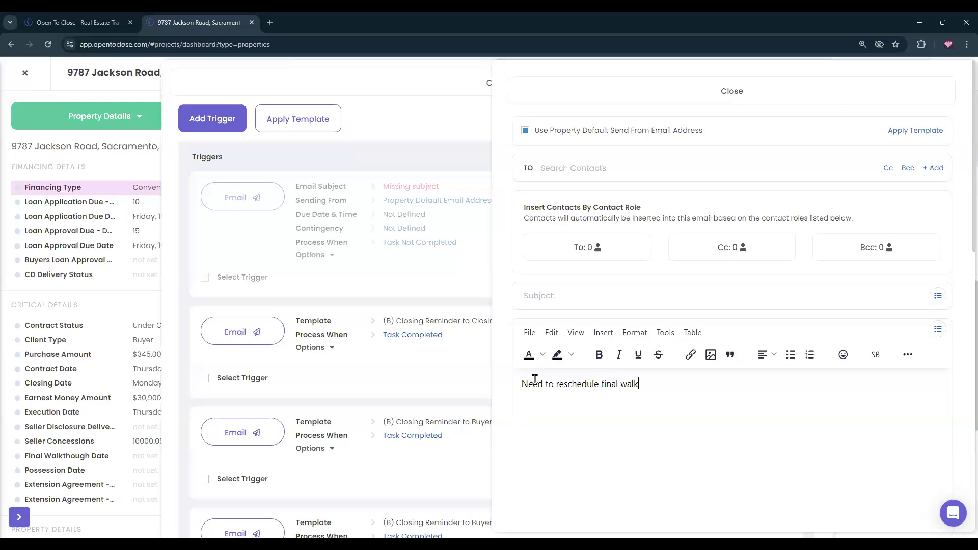
pyautogui.write('through.')
pyautogui.click(527, 91)
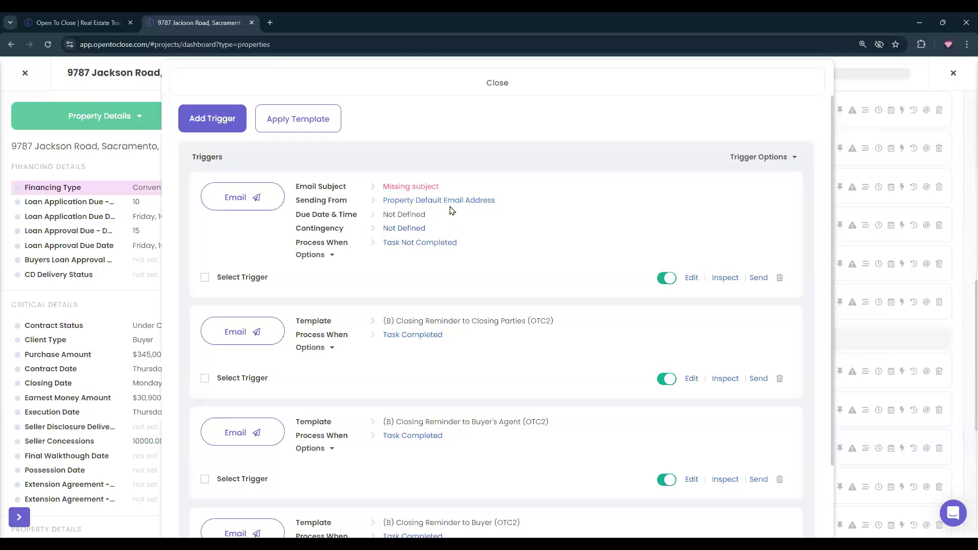
# Schedule the new trigger Same Day As the task at 7:00 AM.
pyautogui.click(408, 231)
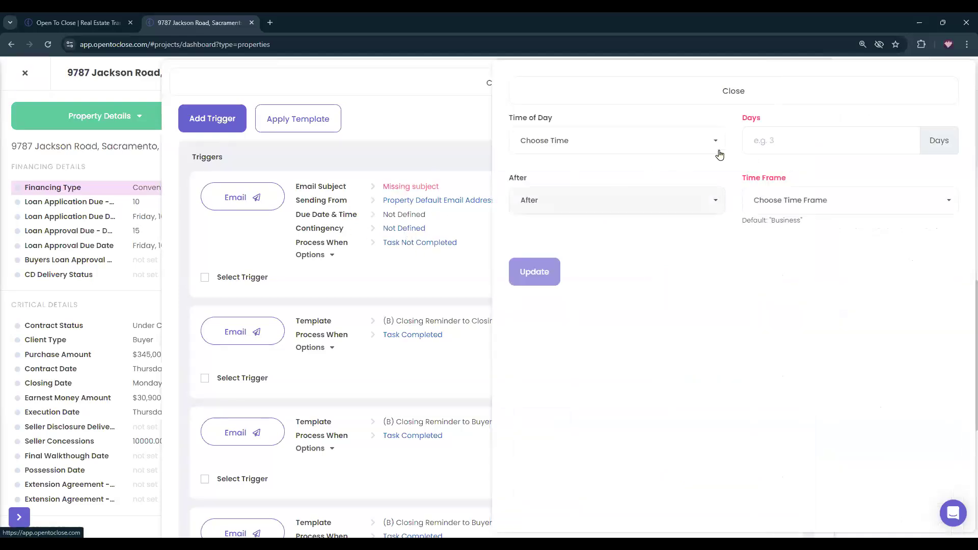
pyautogui.click(694, 137)
pyautogui.scroll(-3, 557, 239)
pyautogui.scroll(3, 559, 240)
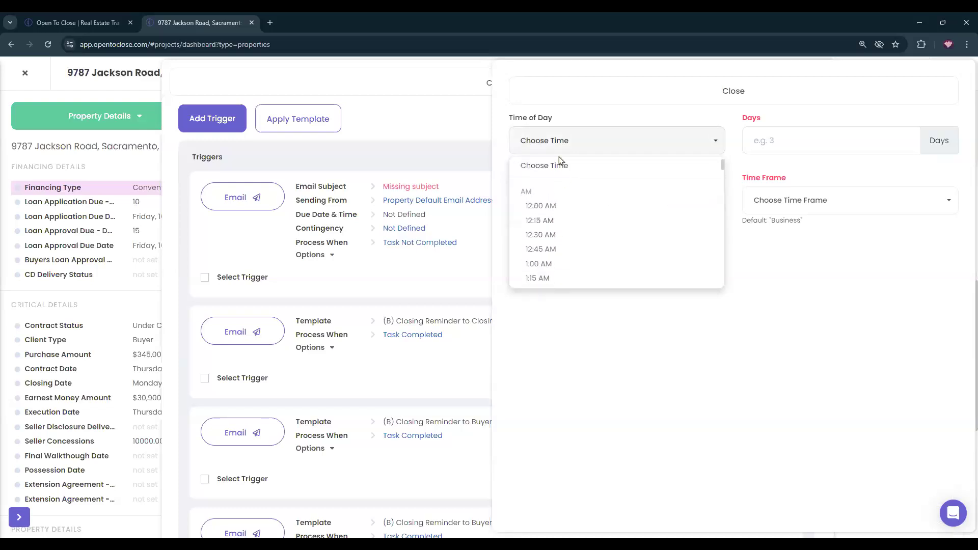
pyautogui.click(814, 204)
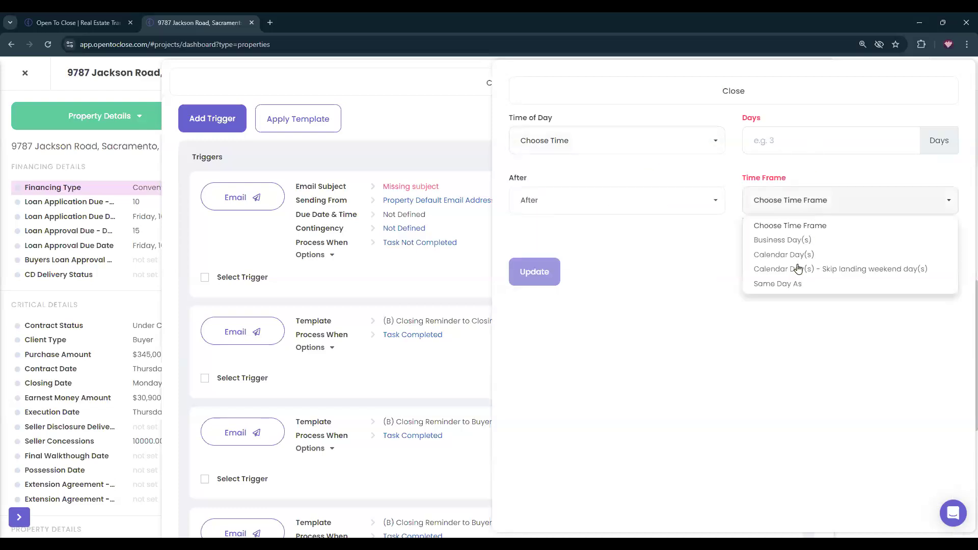
pyautogui.click(787, 284)
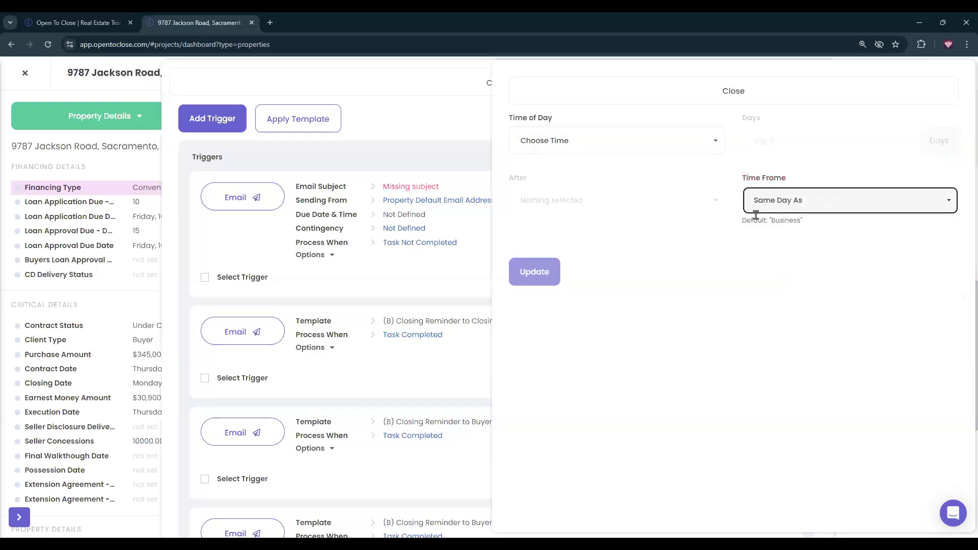
pyautogui.click(586, 142)
pyautogui.scroll(-7, 551, 247)
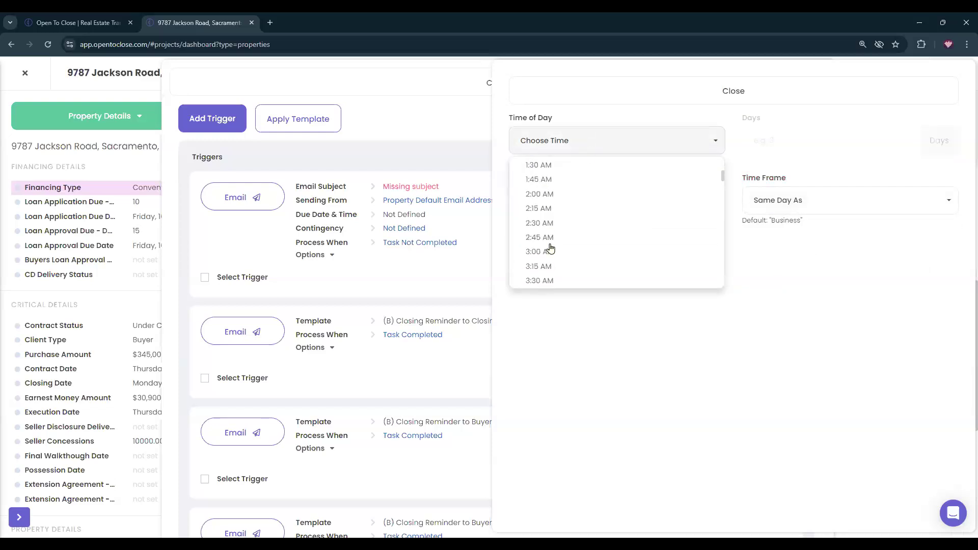
pyautogui.scroll(-1, 550, 248)
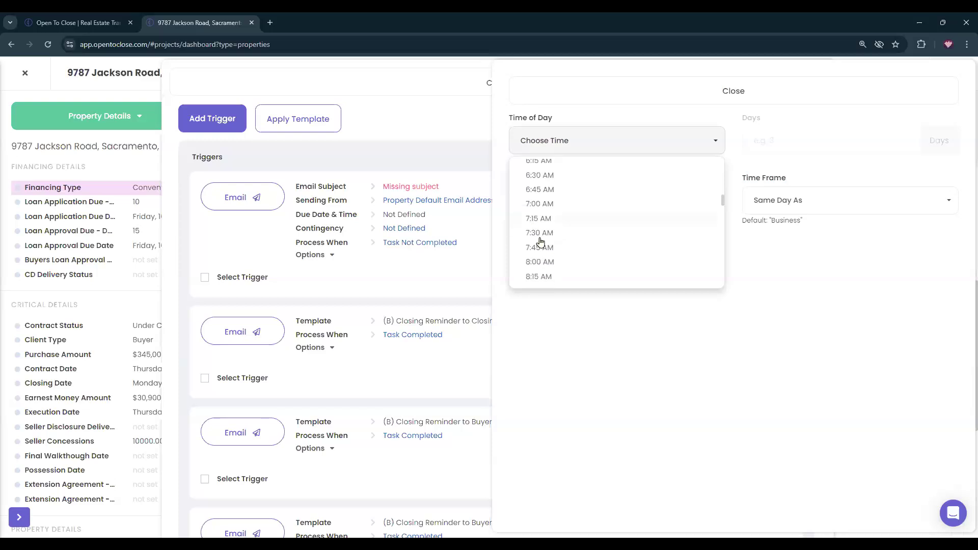
pyautogui.click(550, 198)
pyautogui.click(543, 144)
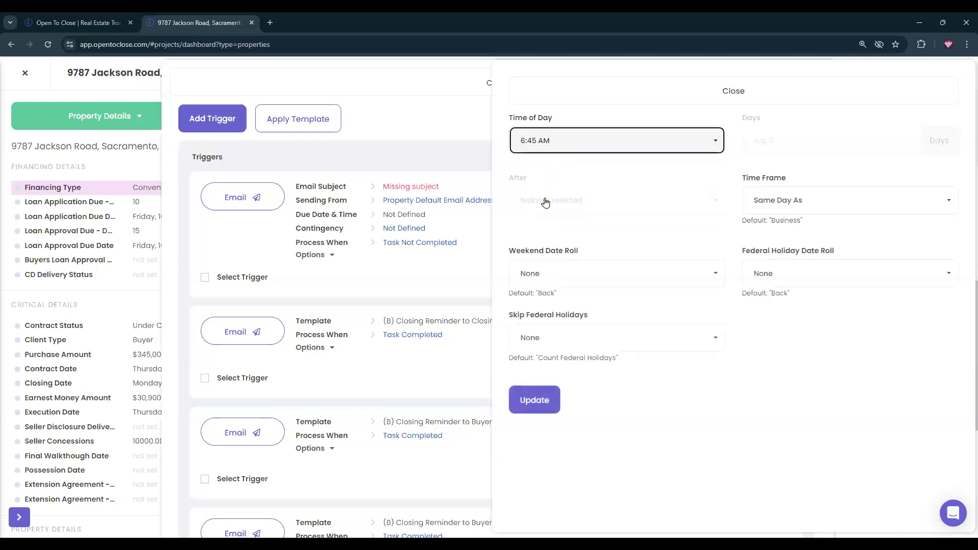
pyautogui.click(541, 233)
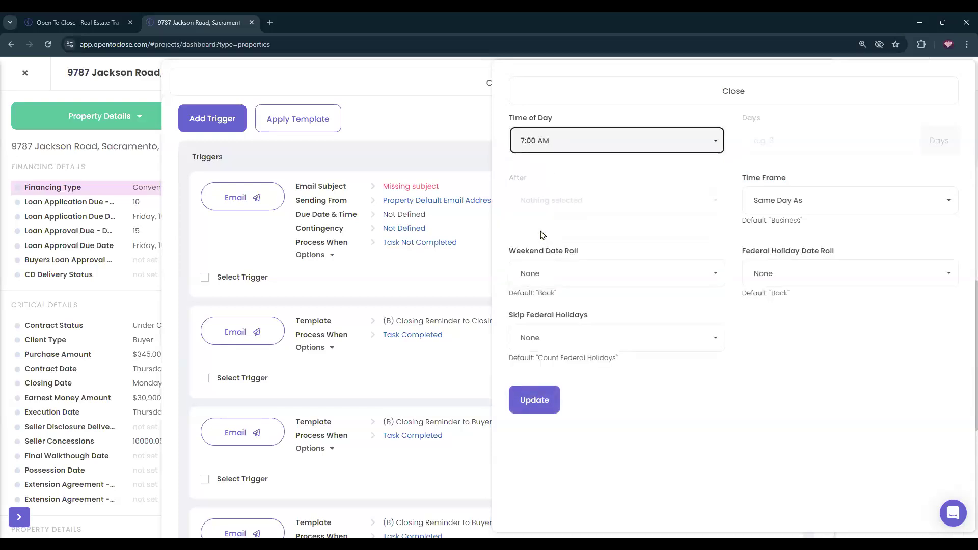
# Roll weekend and federal holiday dates back, count federal holidays, and save the schedule.
pyautogui.click(562, 284)
pyautogui.click(542, 318)
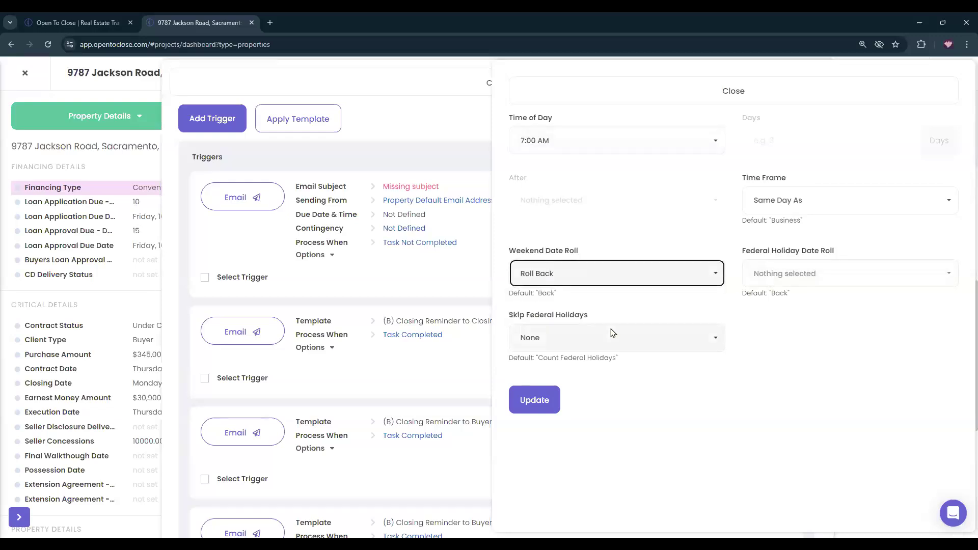
pyautogui.click(769, 283)
pyautogui.click(767, 314)
pyautogui.click(661, 338)
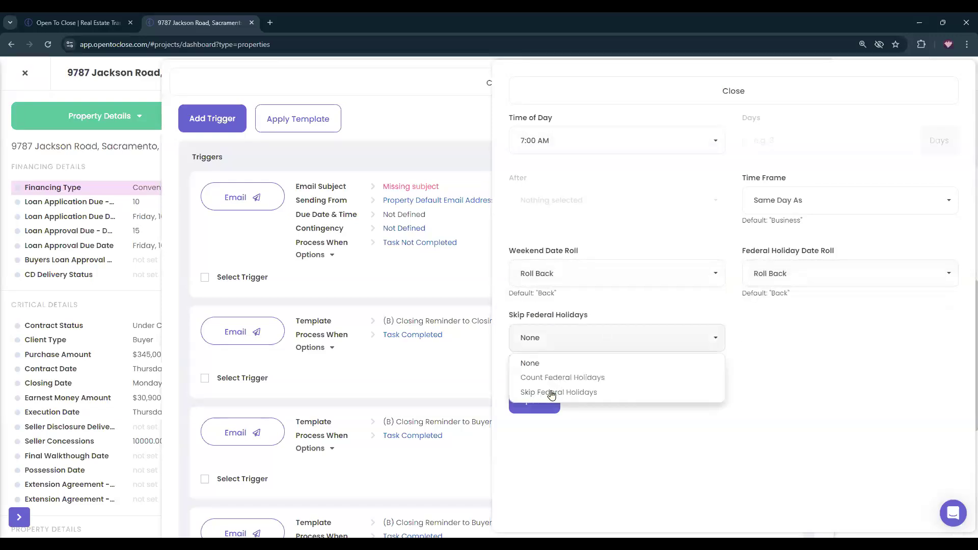
pyautogui.click(529, 376)
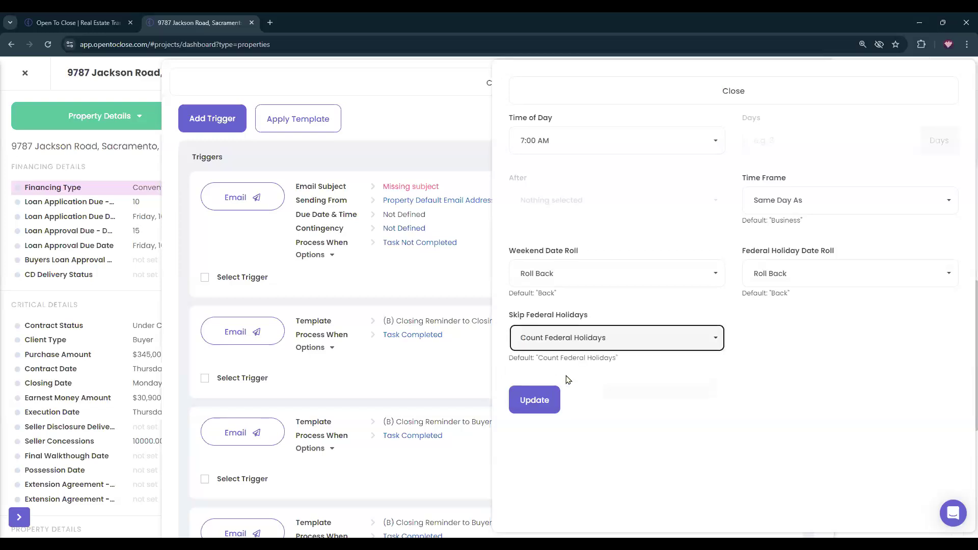
pyautogui.click(541, 405)
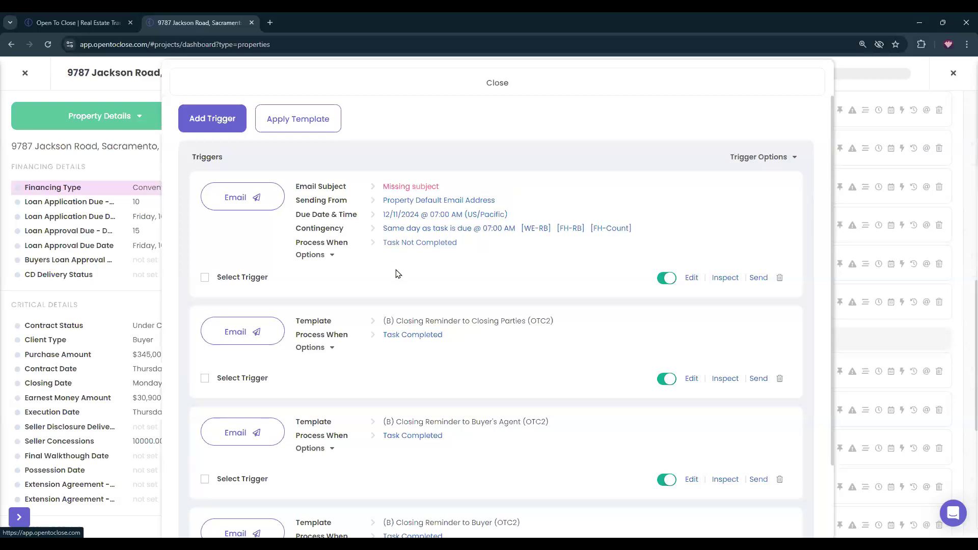
pyautogui.scroll(-2, 450, 345)
pyautogui.scroll(2, 444, 356)
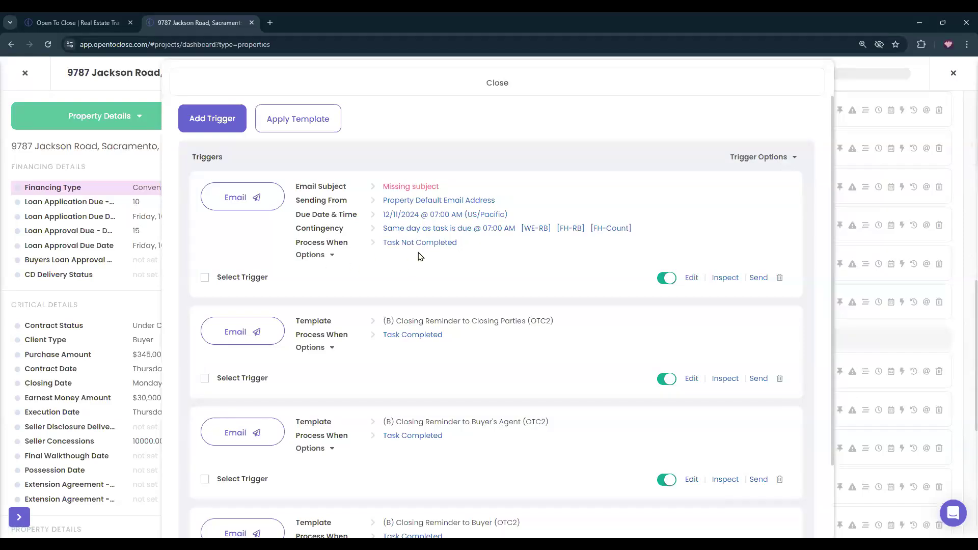
pyautogui.click(350, 87)
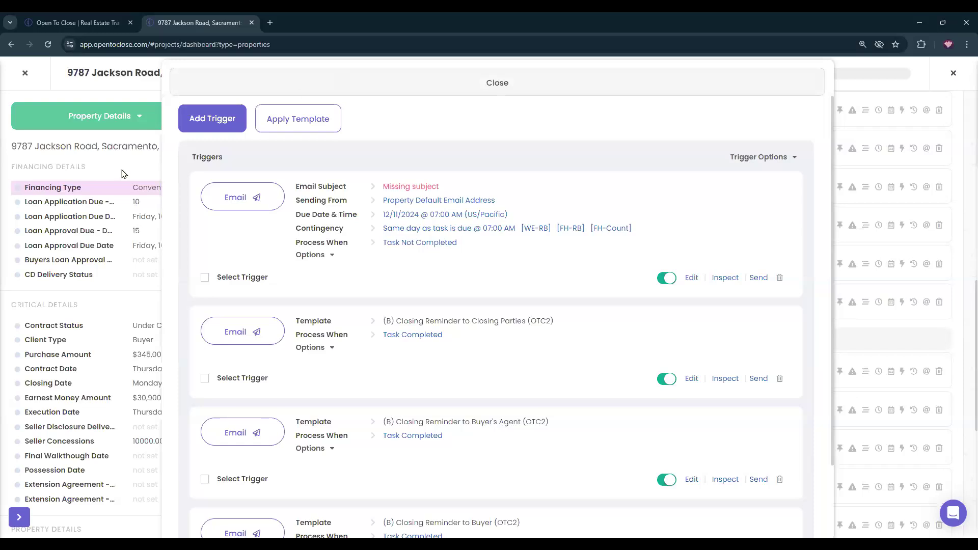
# Scroll through the property details panel, then bring the opentoclose.com homepage tab forward.
pyautogui.scroll(-10, 114, 322)
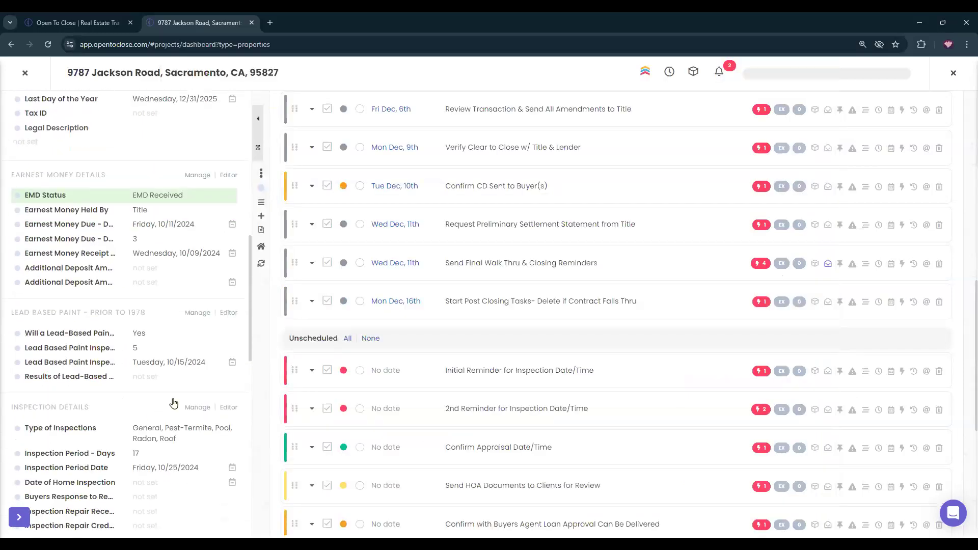
pyautogui.scroll(10, 373, 396)
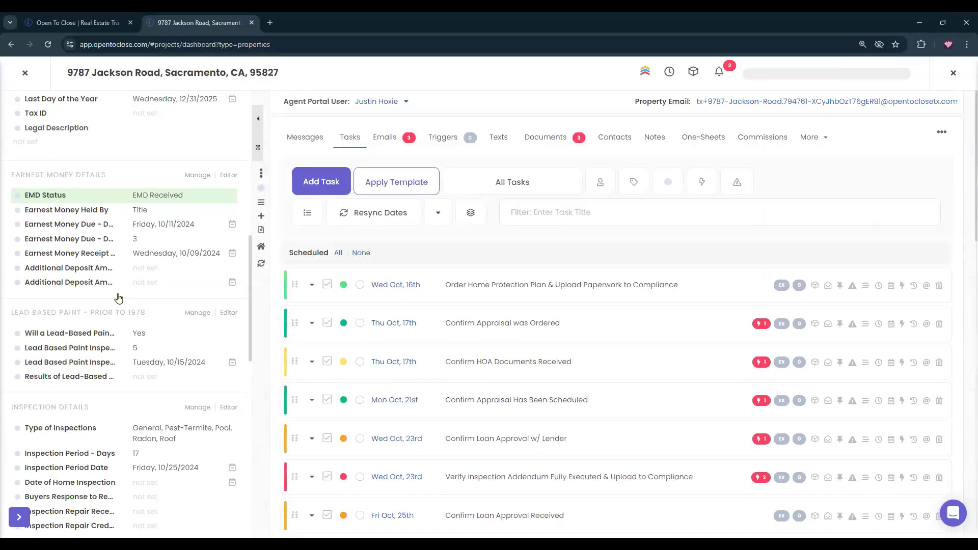
pyautogui.scroll(-5, 122, 298)
pyautogui.scroll(-2, 121, 304)
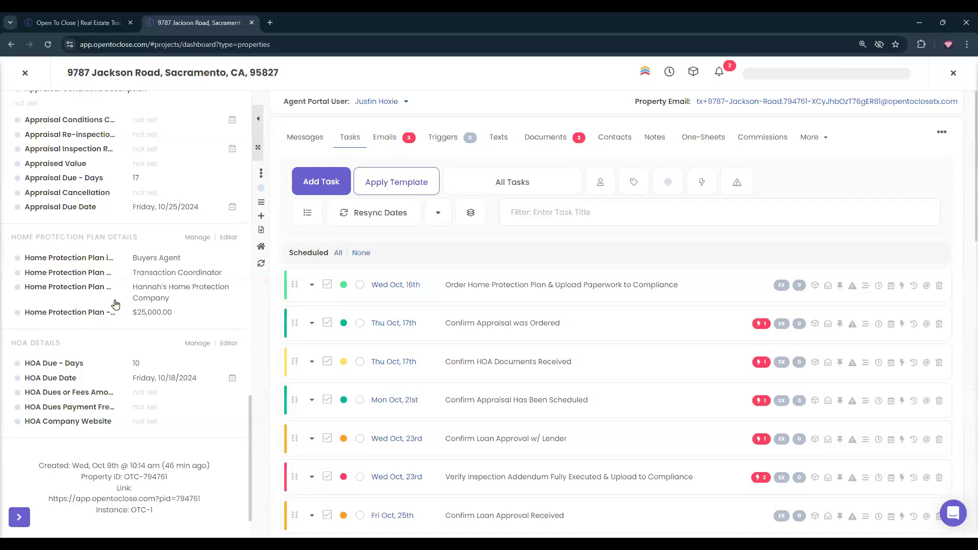
pyautogui.scroll(5, 155, 384)
pyautogui.scroll(9, 154, 384)
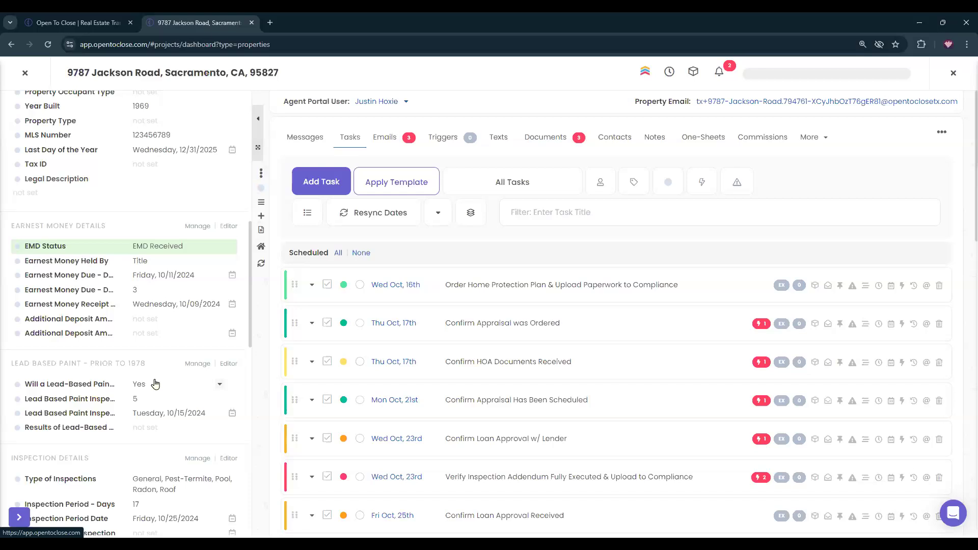
pyautogui.click(60, 23)
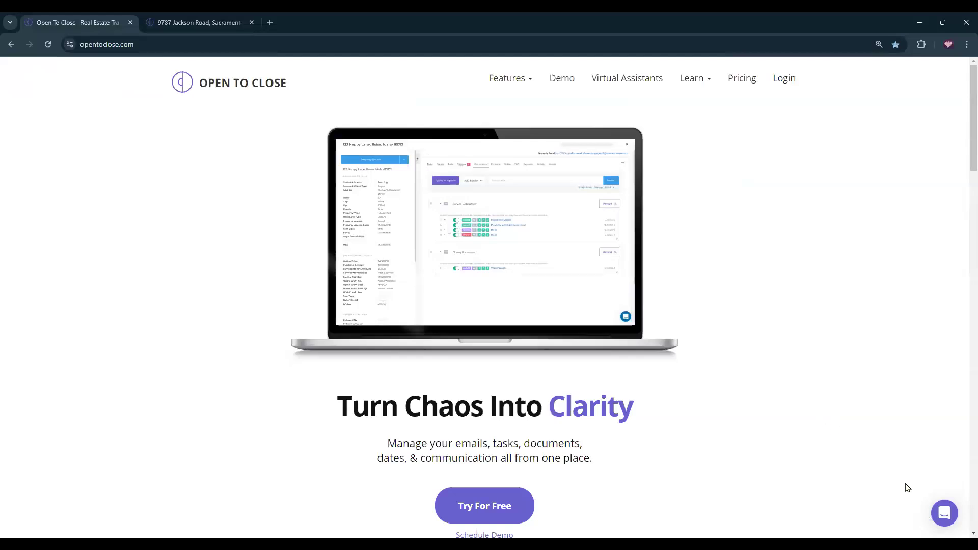
# Toggle the help chat messenger twice, then show the Learn menu's Help Guides, Webinars and Onboarding.
pyautogui.click(945, 516)
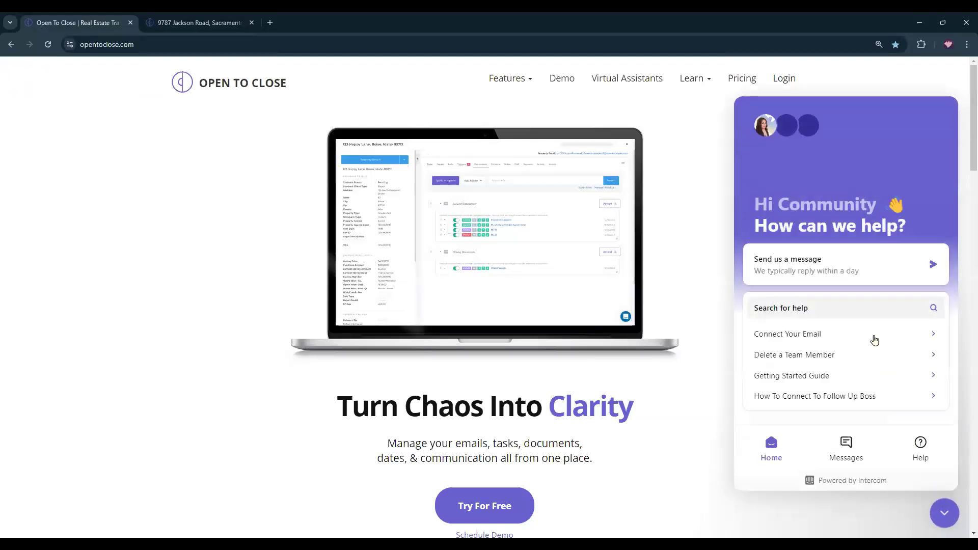
pyautogui.click(945, 513)
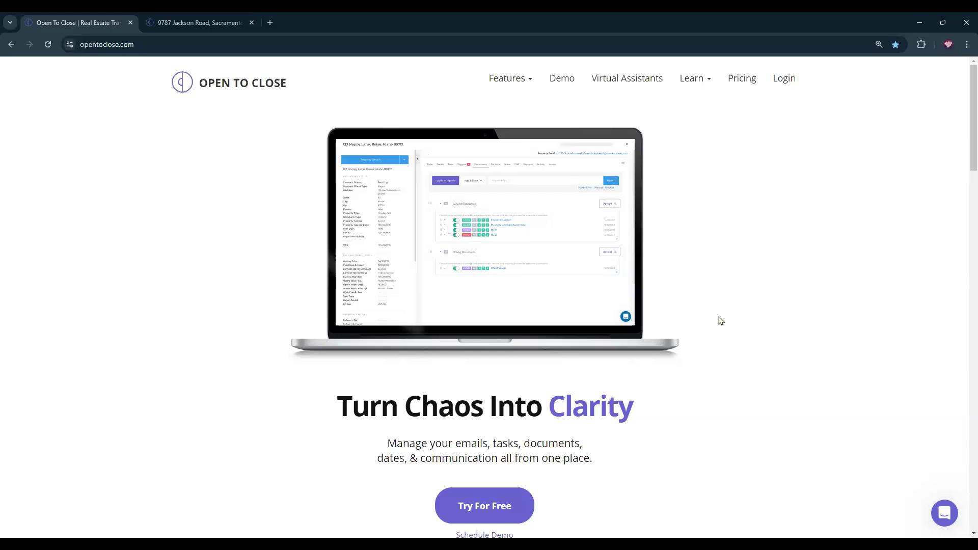
pyautogui.click(934, 513)
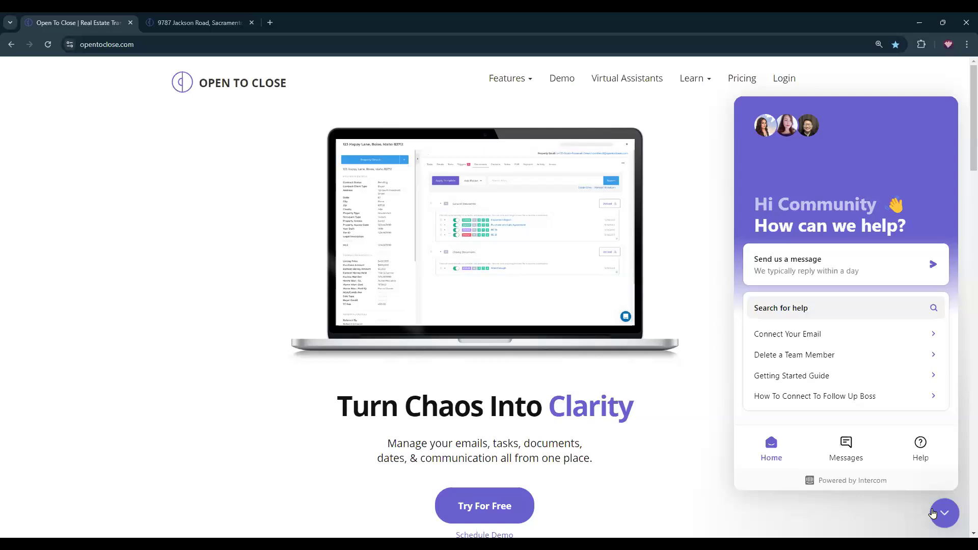
pyautogui.click(933, 513)
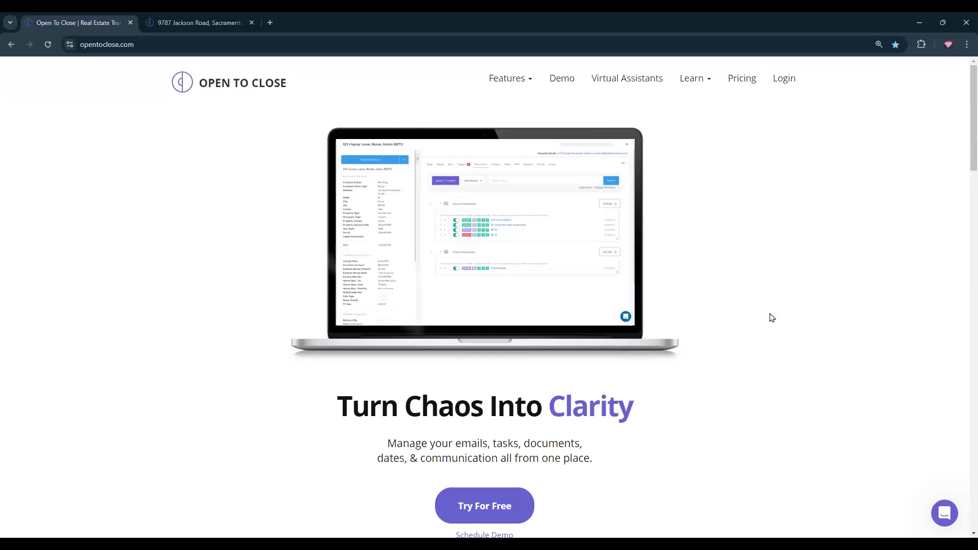
pyautogui.click(690, 83)
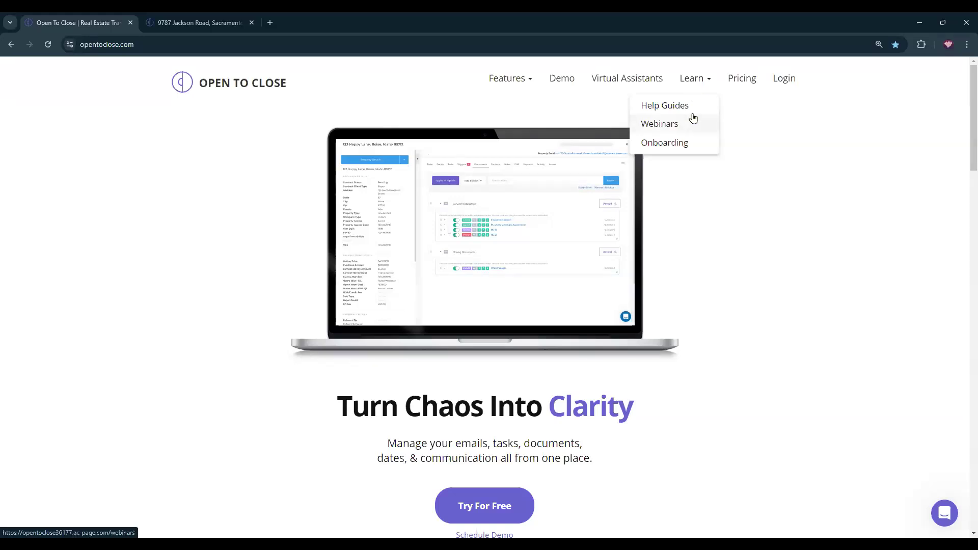
pyautogui.click(664, 125)
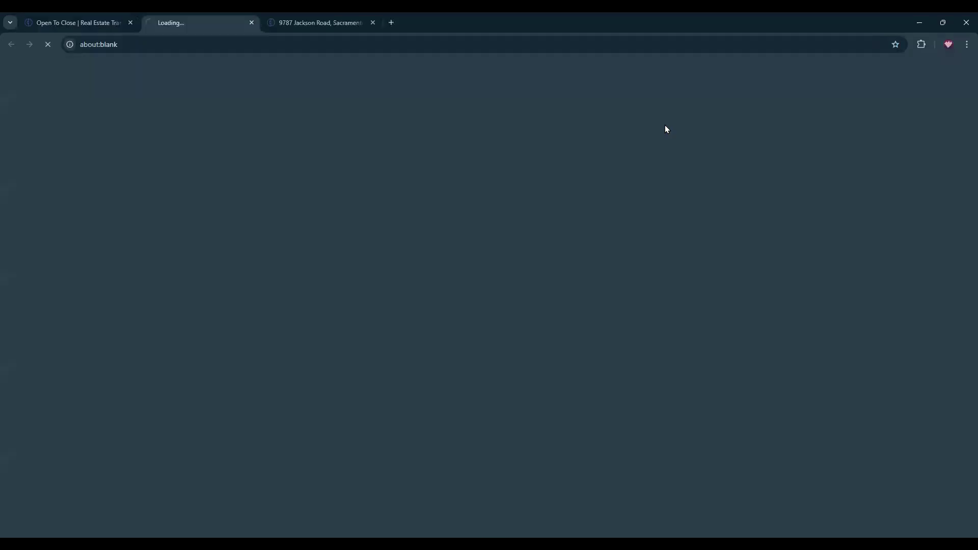
pyautogui.scroll(-5, 707, 233)
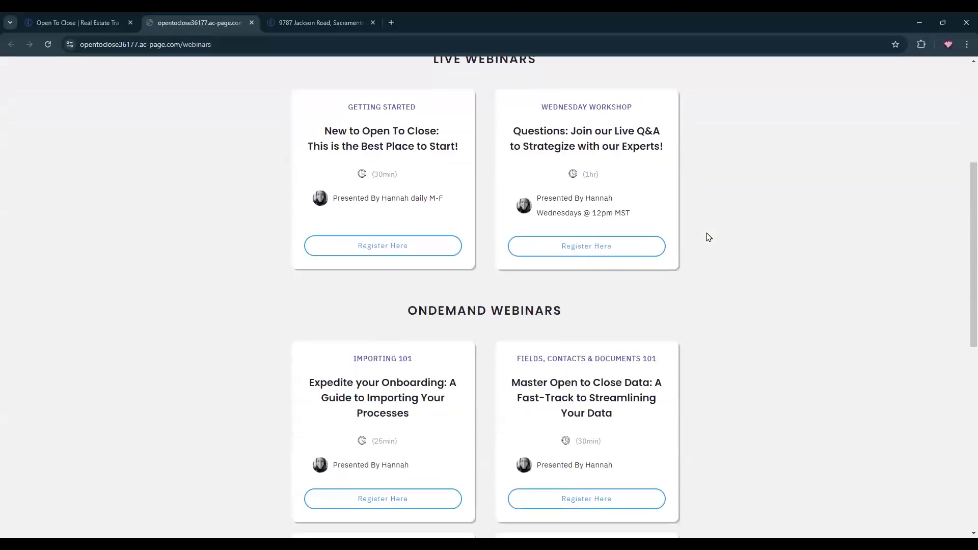
pyautogui.scroll(-10, 708, 233)
pyautogui.scroll(5, 744, 342)
pyautogui.scroll(7, 763, 331)
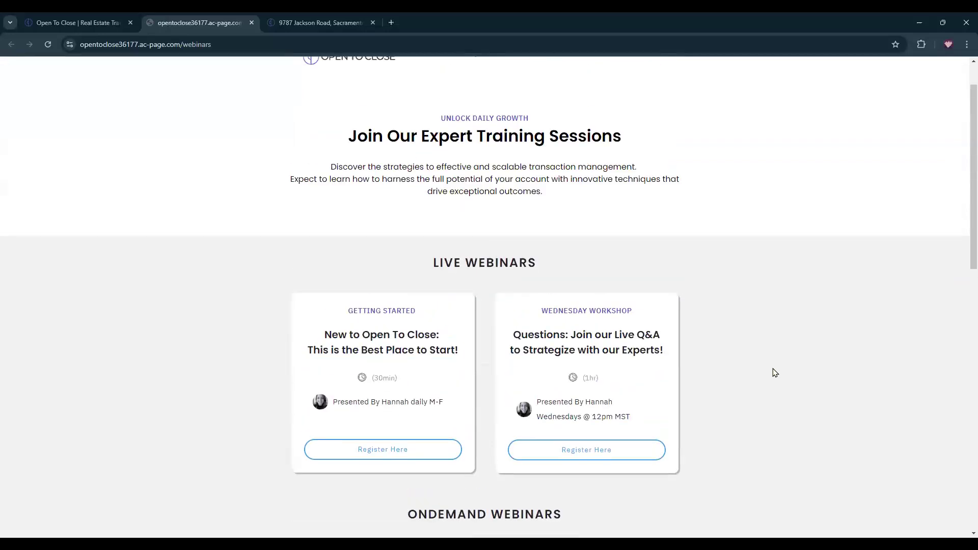
pyautogui.click(252, 22)
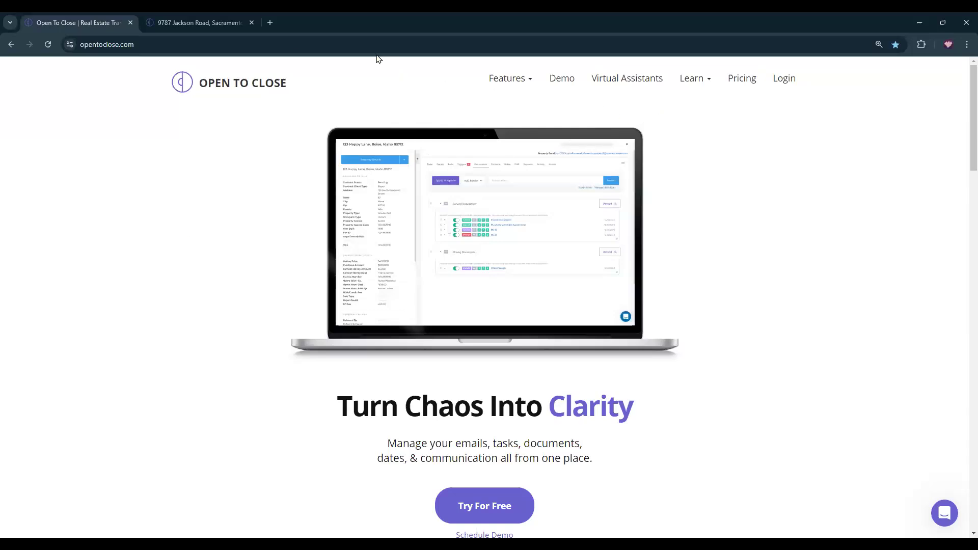
pyautogui.click(224, 22)
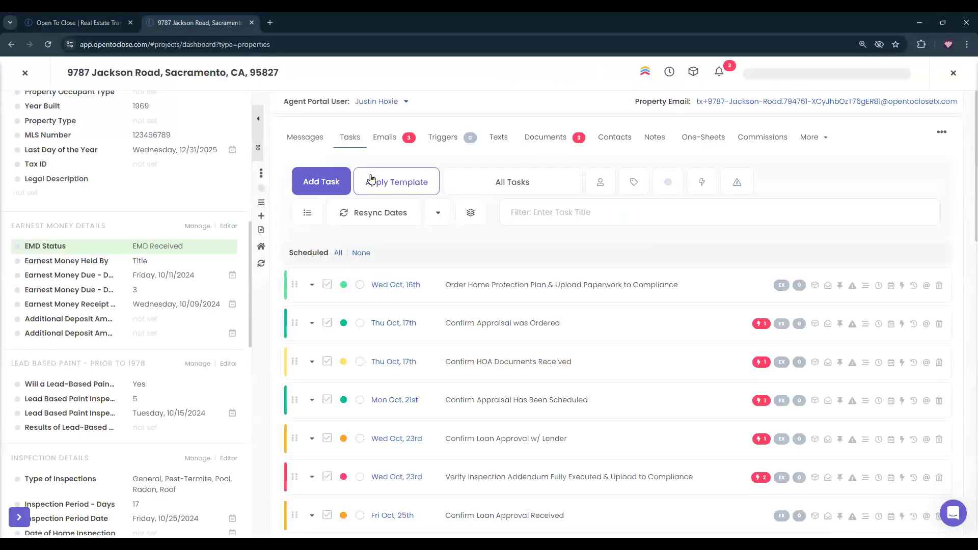
# Close the property view and go to Plan & Billing from the account menu.
pyautogui.click(952, 74)
pyautogui.click(954, 75)
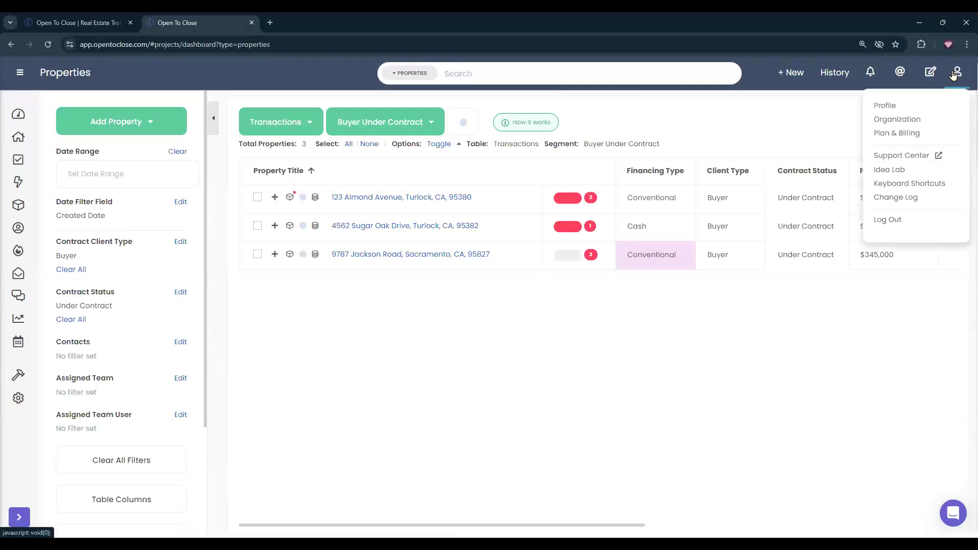
pyautogui.click(887, 135)
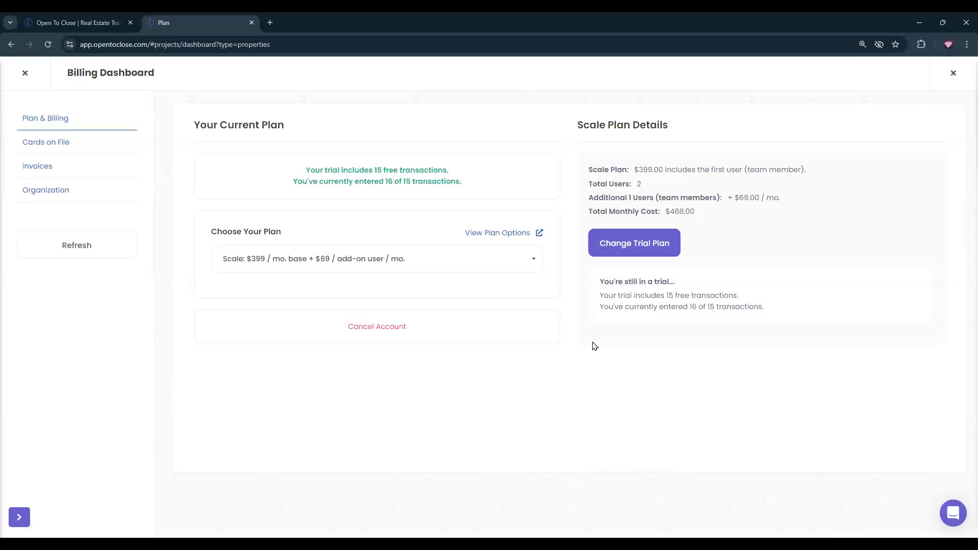
pyautogui.moveTo(625, 286); pyautogui.dragTo(786, 306)
pyautogui.click(786, 307)
# Switch the chosen plan from Scale to Pro, showing $268.00 monthly for 2 users.
pyautogui.click(288, 261)
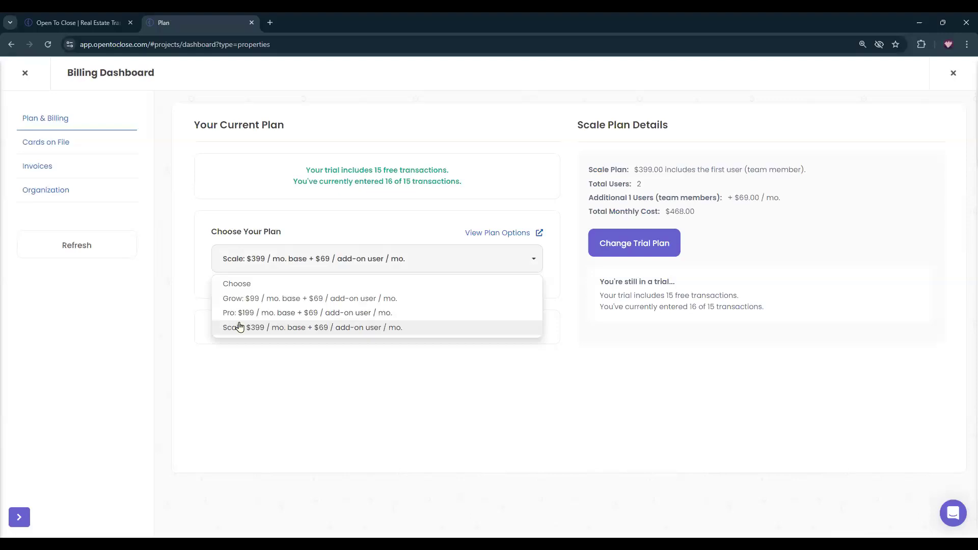
pyautogui.click(225, 269)
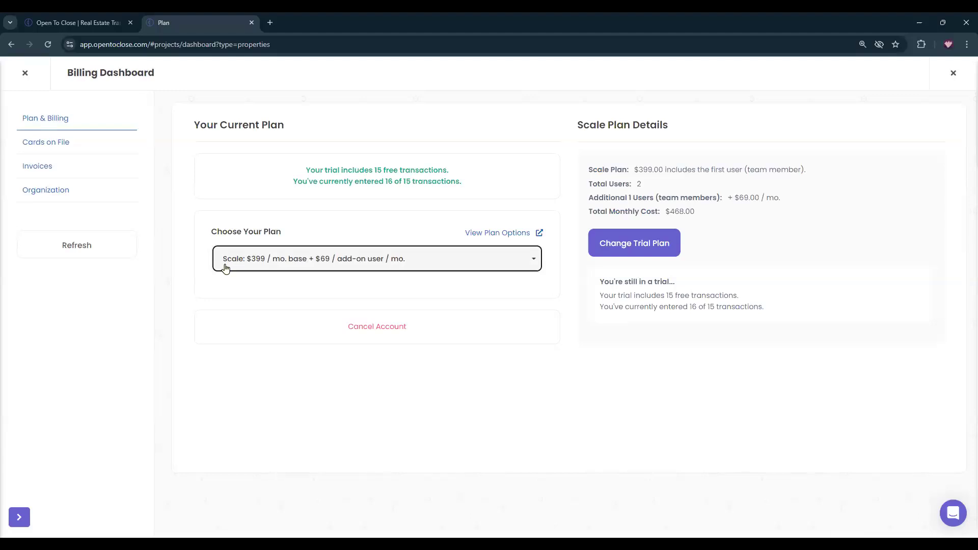
pyautogui.click(226, 269)
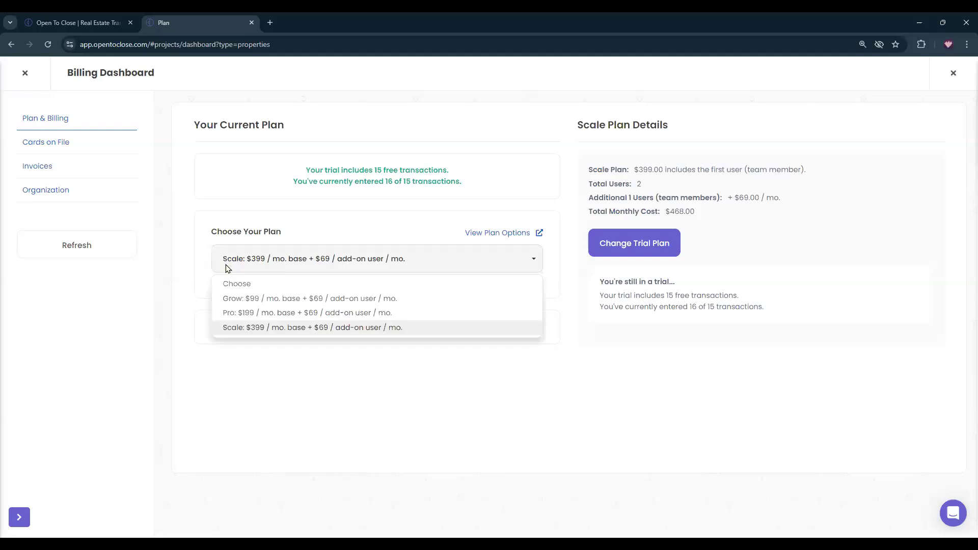
pyautogui.click(242, 311)
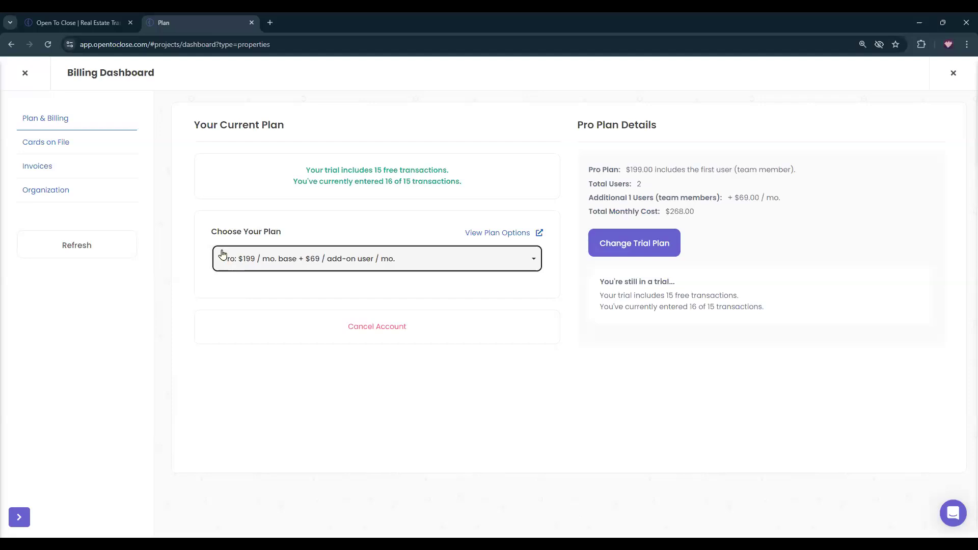
pyautogui.click(219, 255)
# Pick the Grow: $99 plan ($168.00 total monthly), then close the Billing Dashboard.
pyautogui.click(253, 299)
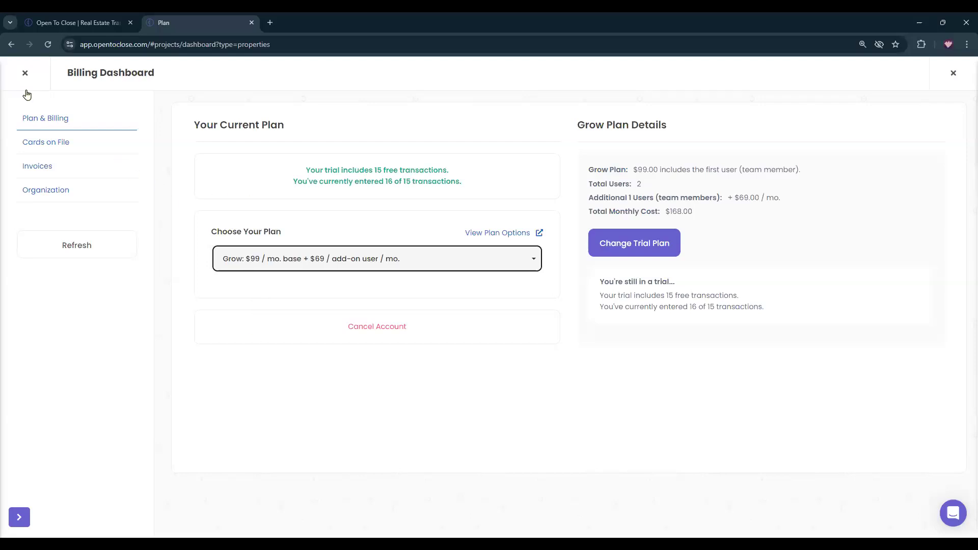
pyautogui.click(25, 73)
# Open the main Dashboard, then return to the opentoclose.com homepage showing 'Turn Chaos Into Clarity'.
pyautogui.click(19, 112)
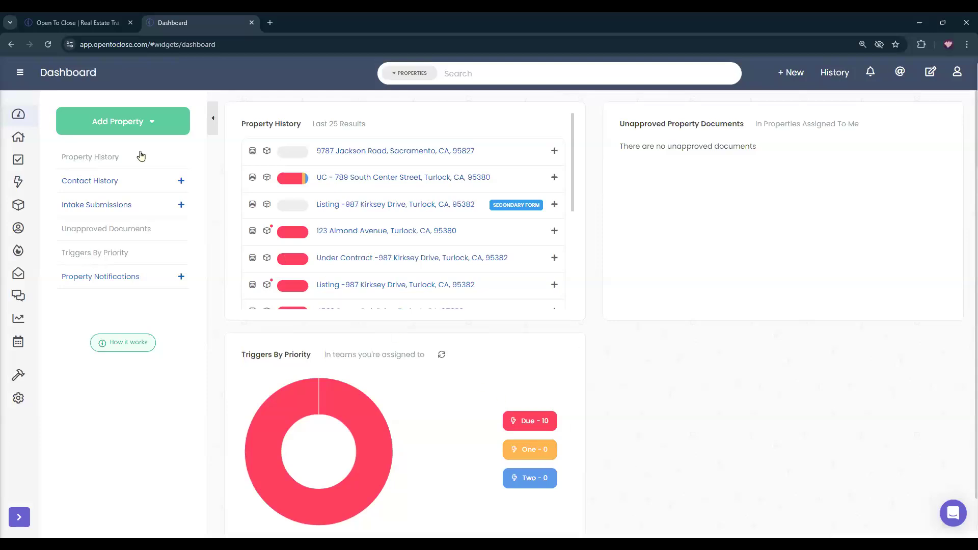
pyautogui.click(77, 23)
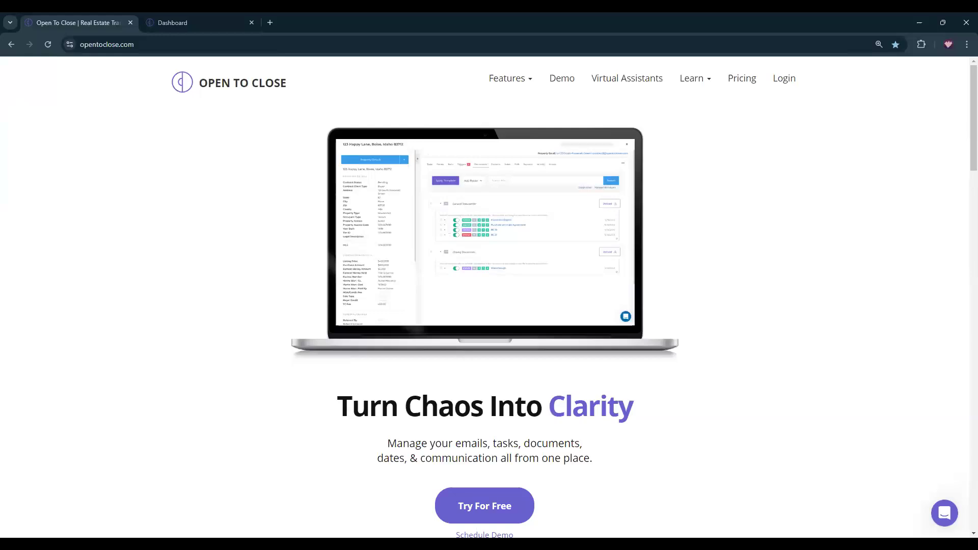